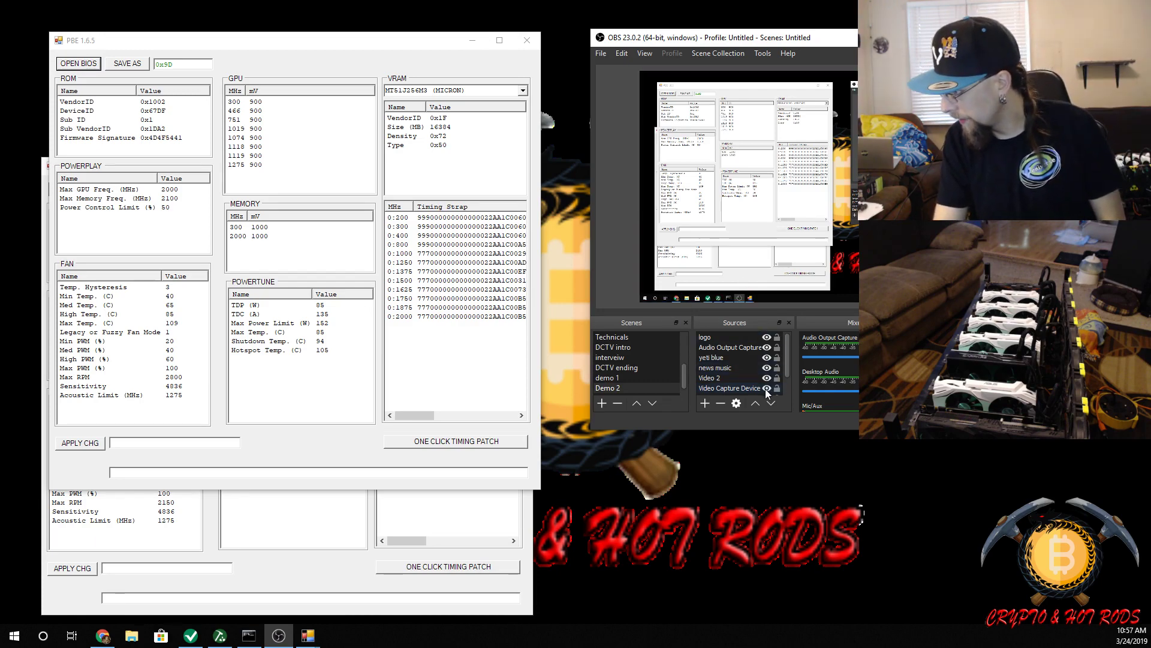
Toggle the visibility of the Display Capture 2 source in the Demo 2 scene.
scroll(765, 389, down, 1)
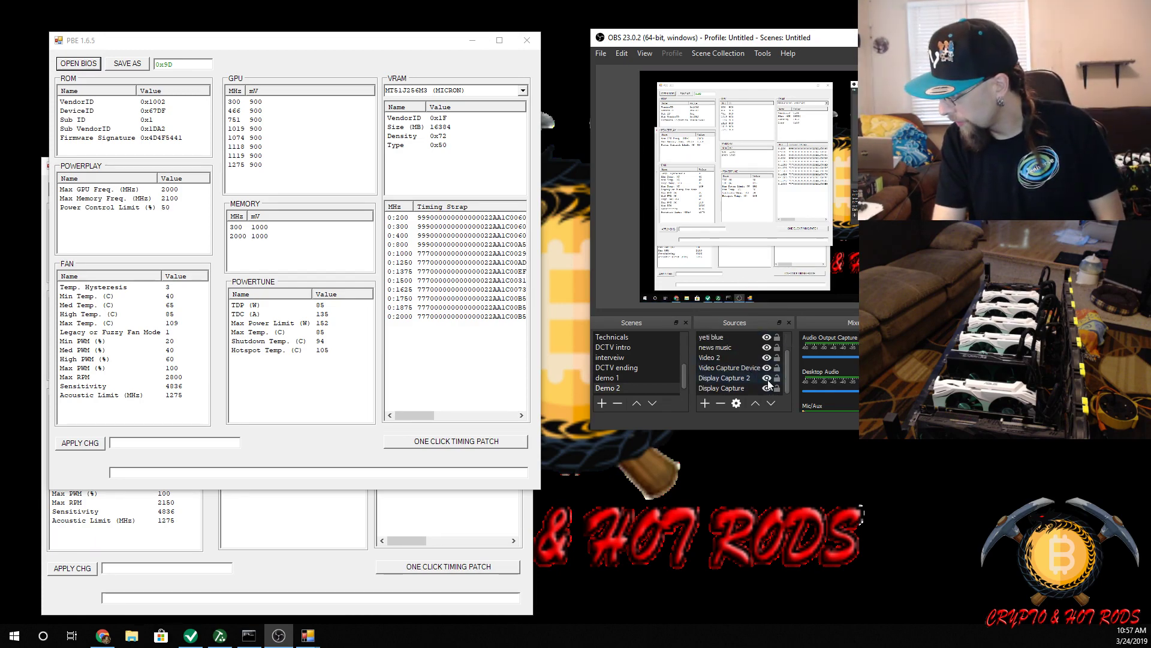
click(766, 377)
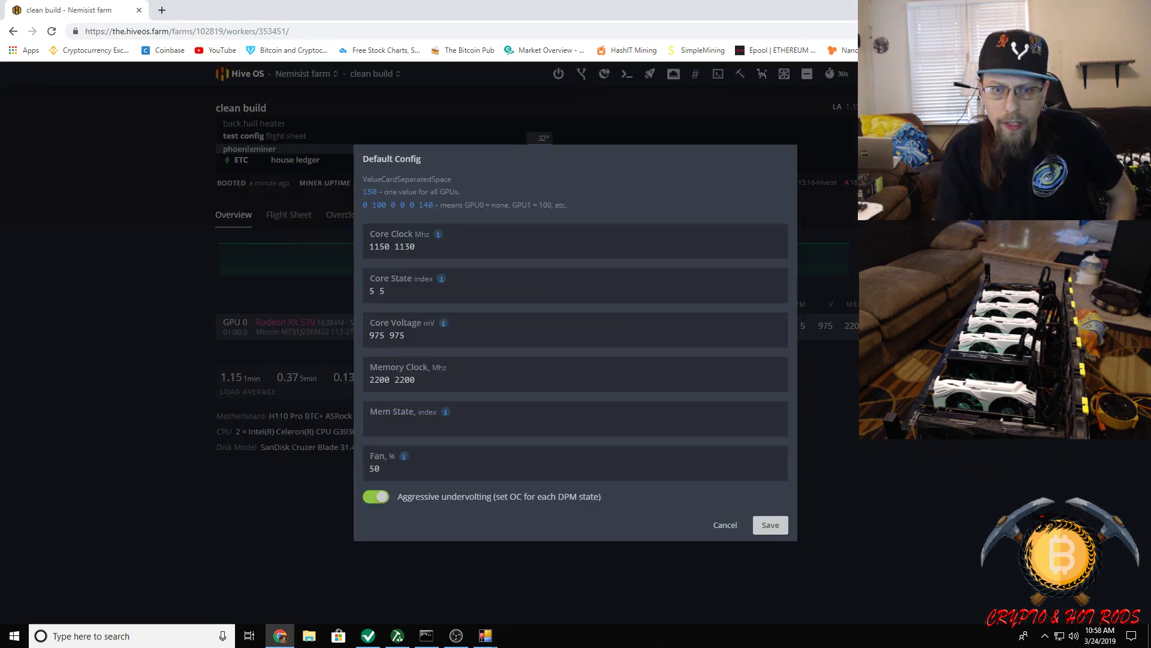
Clear the Core Clock, Core State and Core Voltage values in the worker's Default Config.
drag(507, 258, 361, 245)
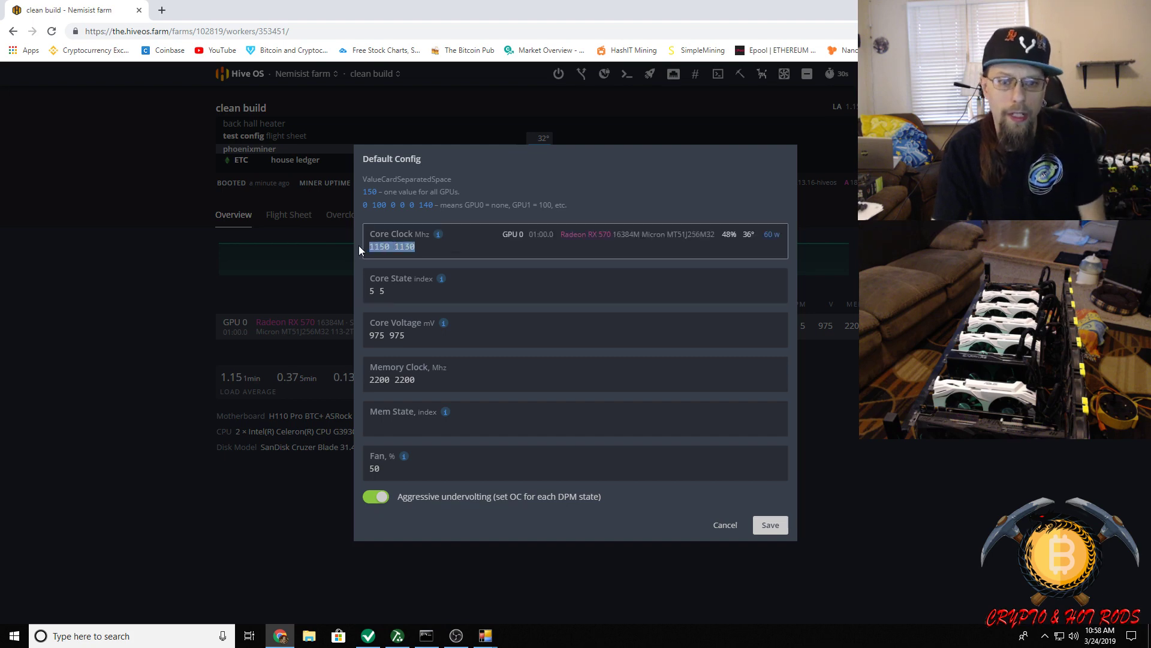
key(BackSpace)
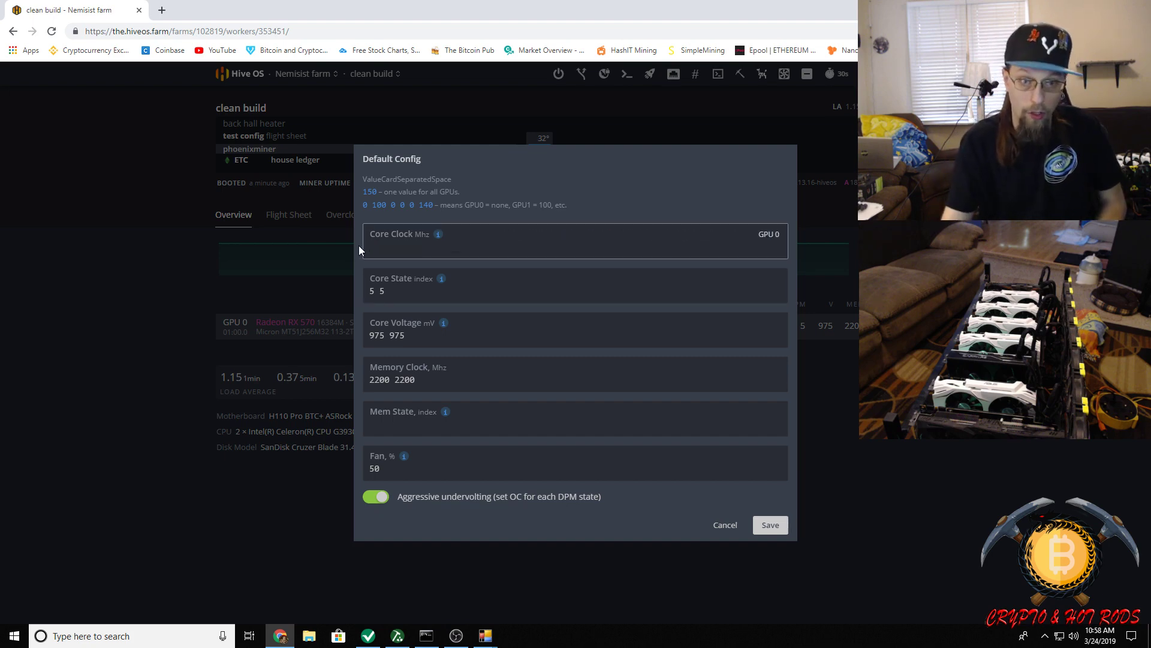
drag(390, 287, 360, 295)
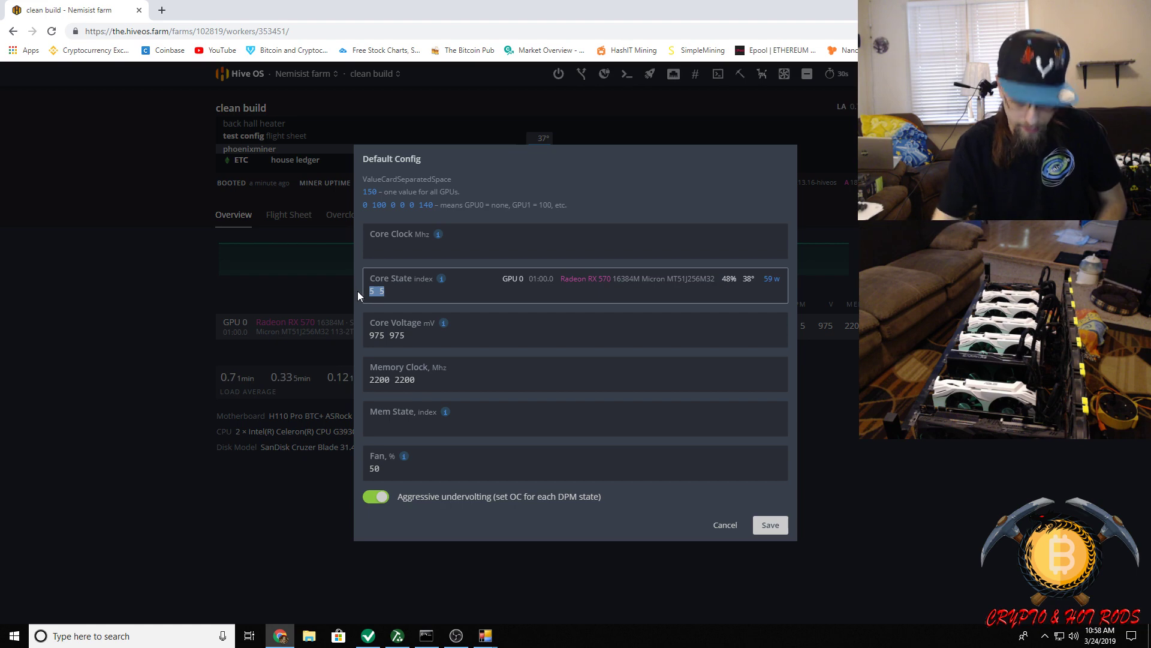
key(BackSpace)
key(Tab)
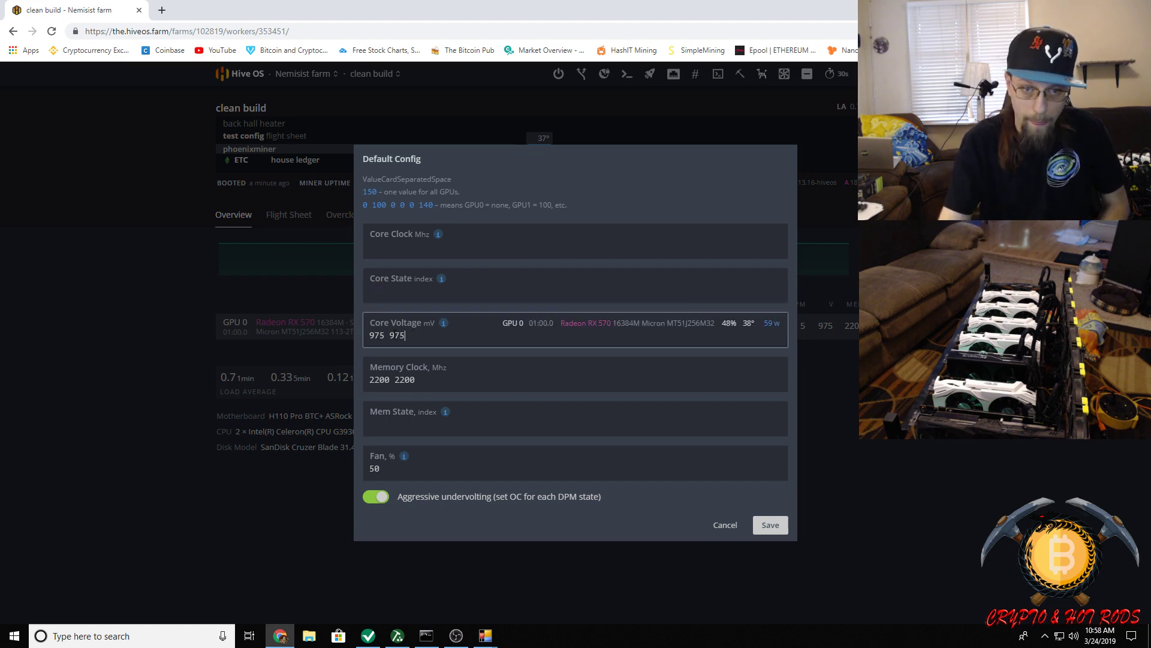
drag(408, 335, 359, 336)
key(BackSpace)
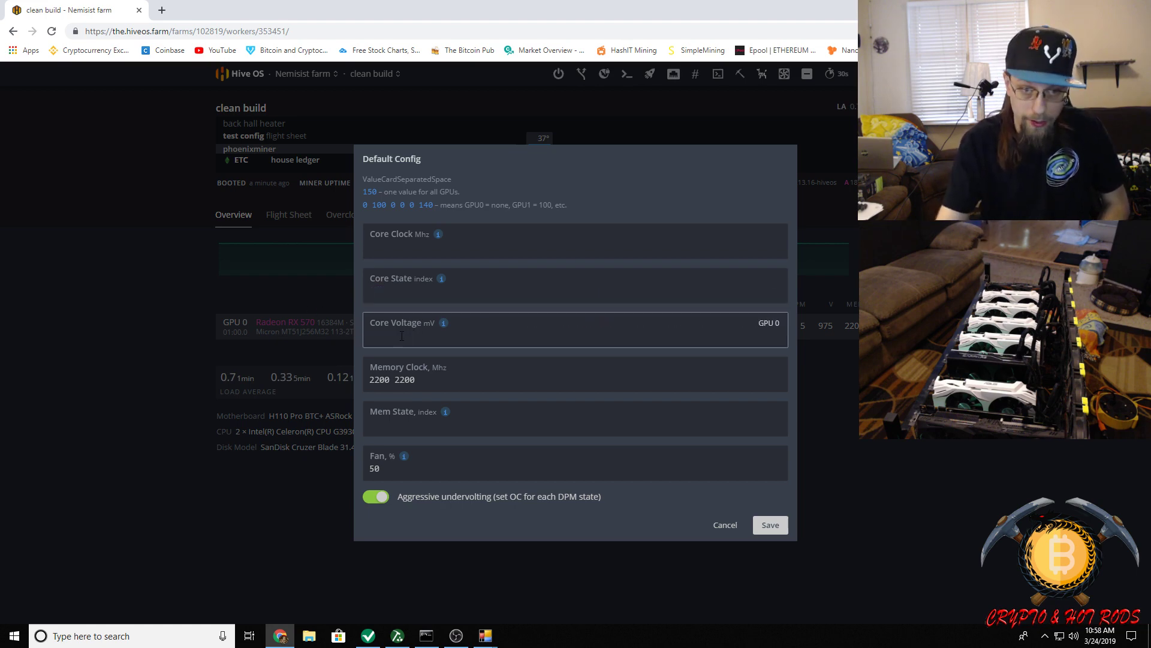
Clear the Memory Clock value, turn off aggressive undervolting and save the Default Config.
click(420, 380)
drag(419, 381, 366, 375)
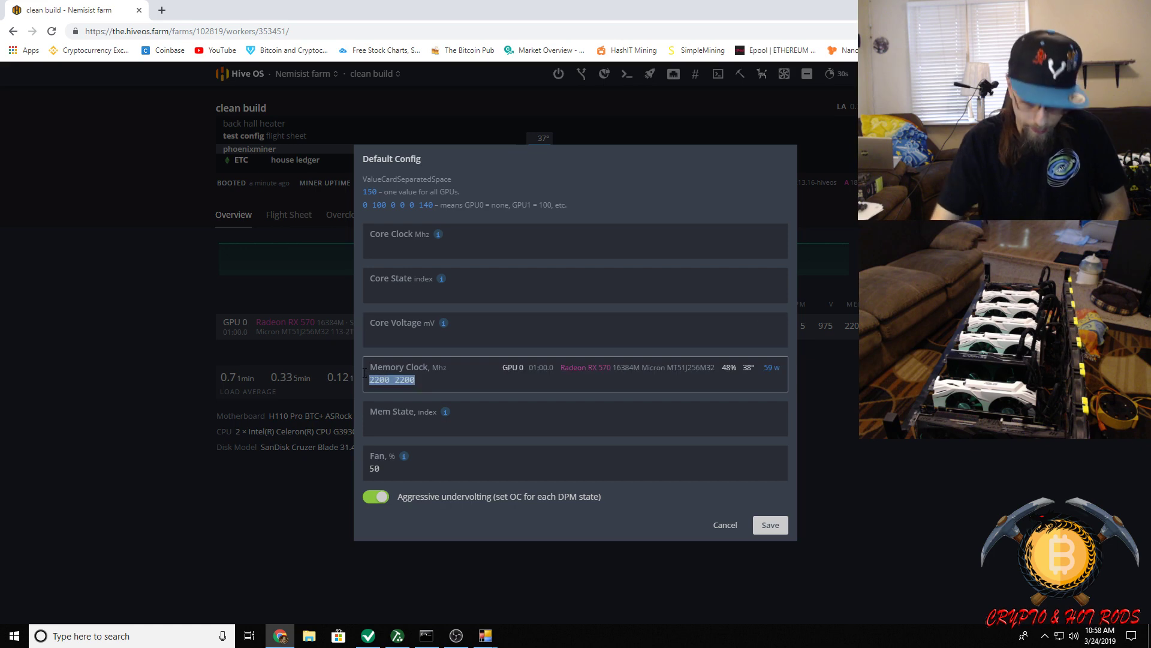
key(BackSpace)
click(378, 498)
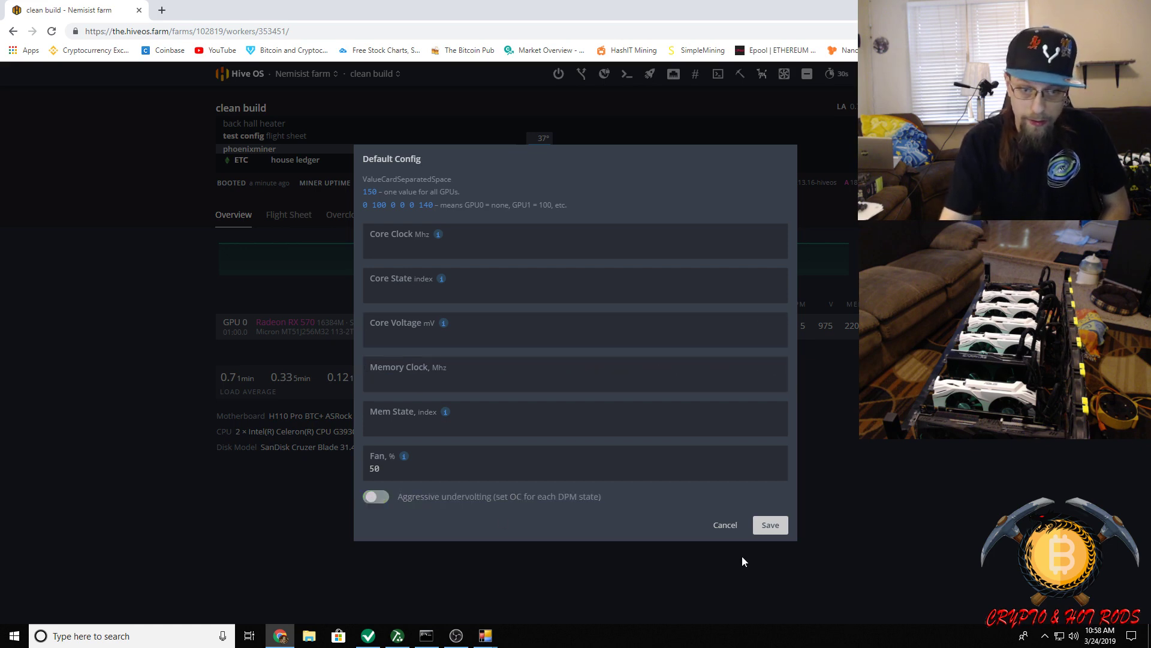
click(770, 527)
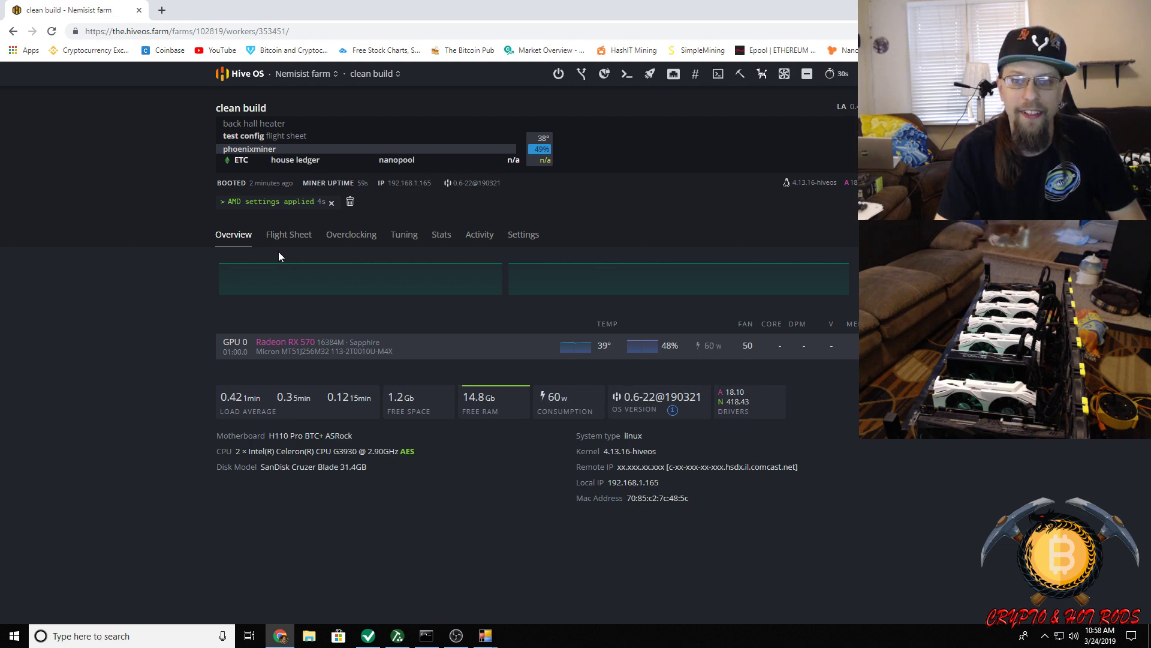
Start a Hive Shell session on the clean build worker and open it.
click(717, 75)
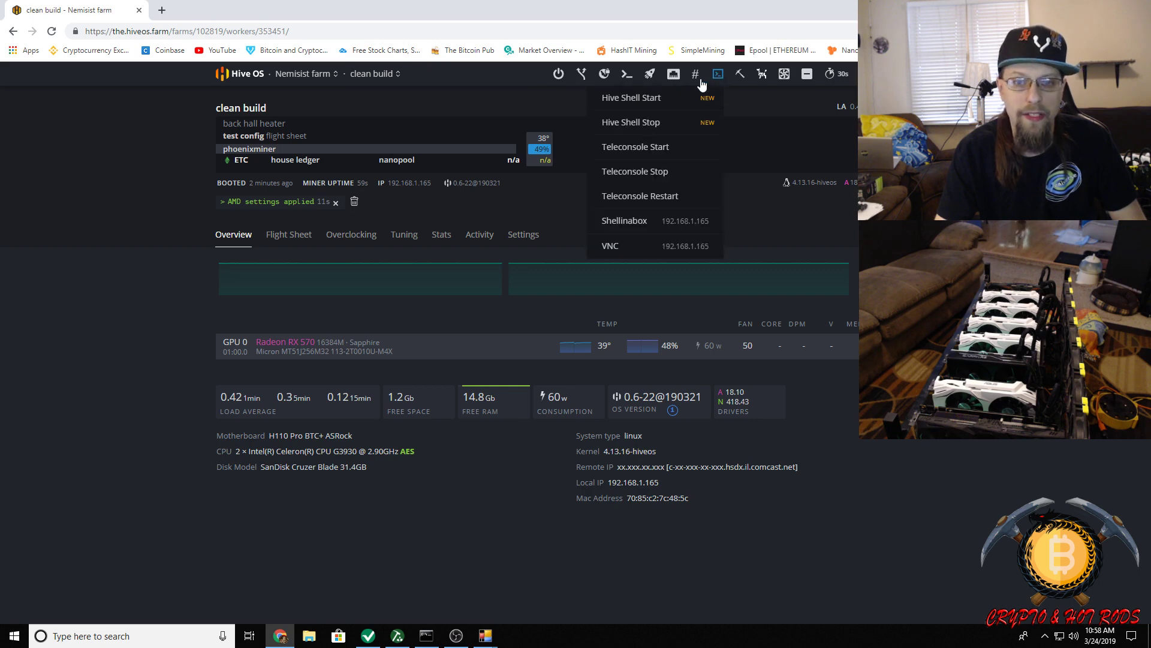
click(627, 99)
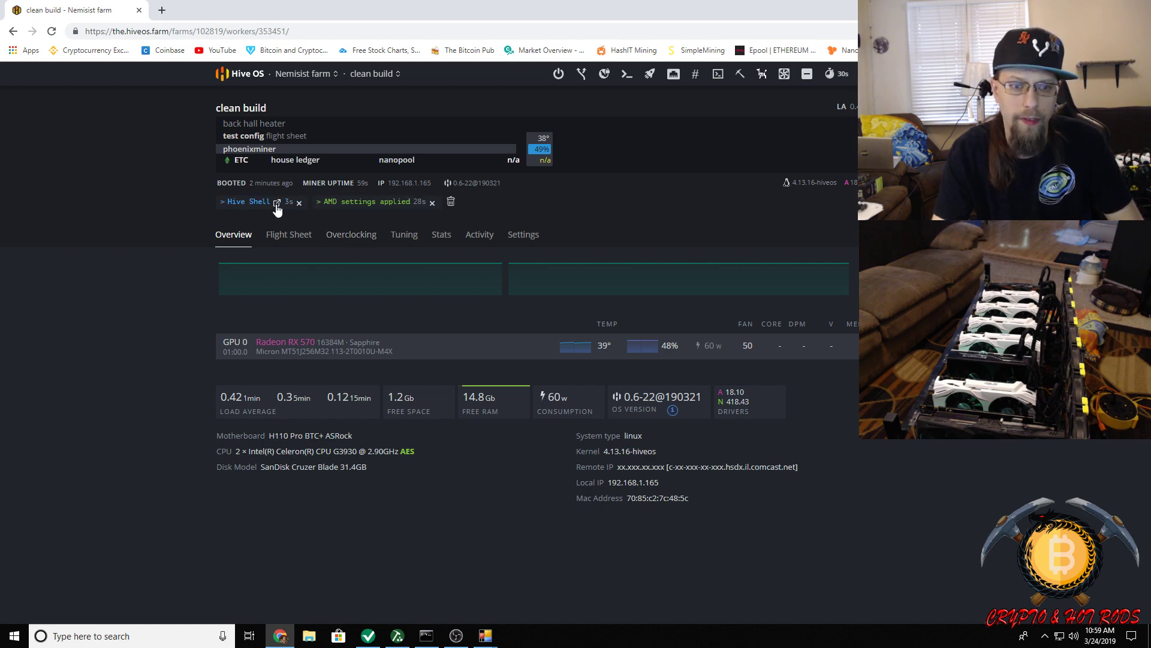
click(275, 203)
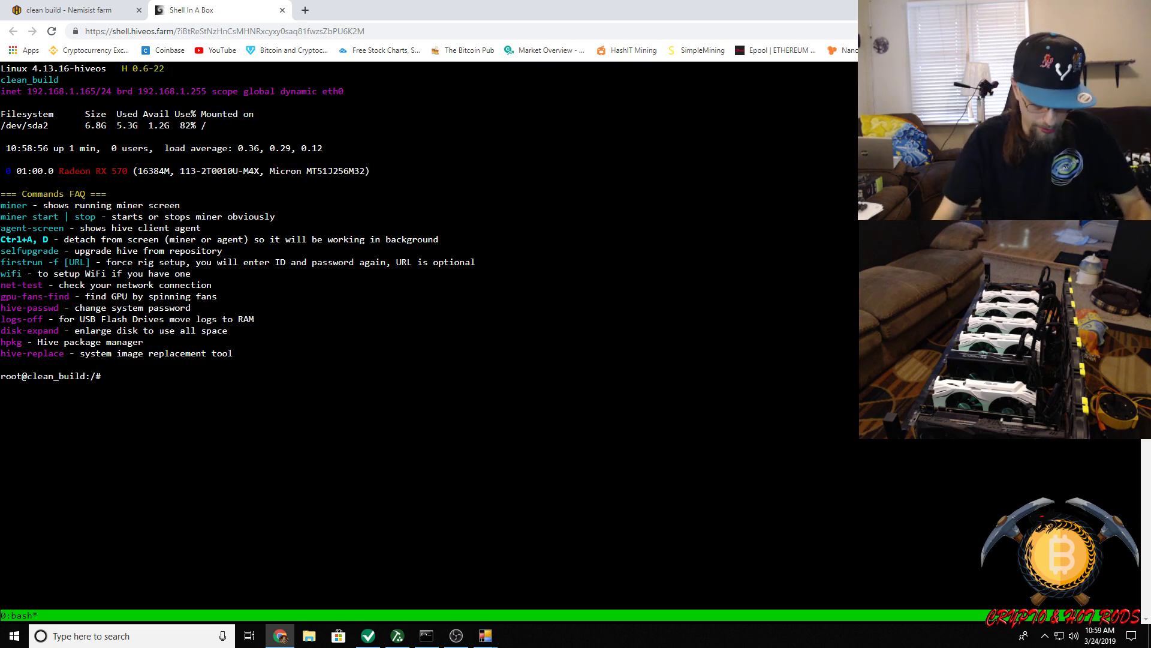
Run the miner command in the shell, then return to the worker overview and dismiss the shell details.
text(miner)
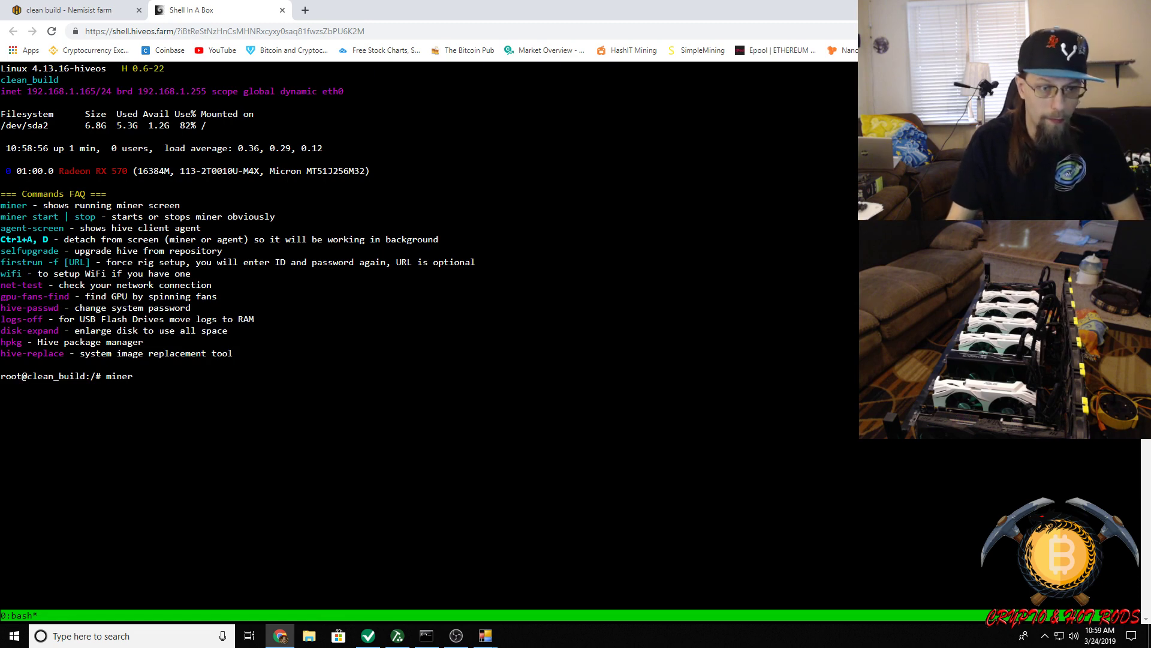
key(Return)
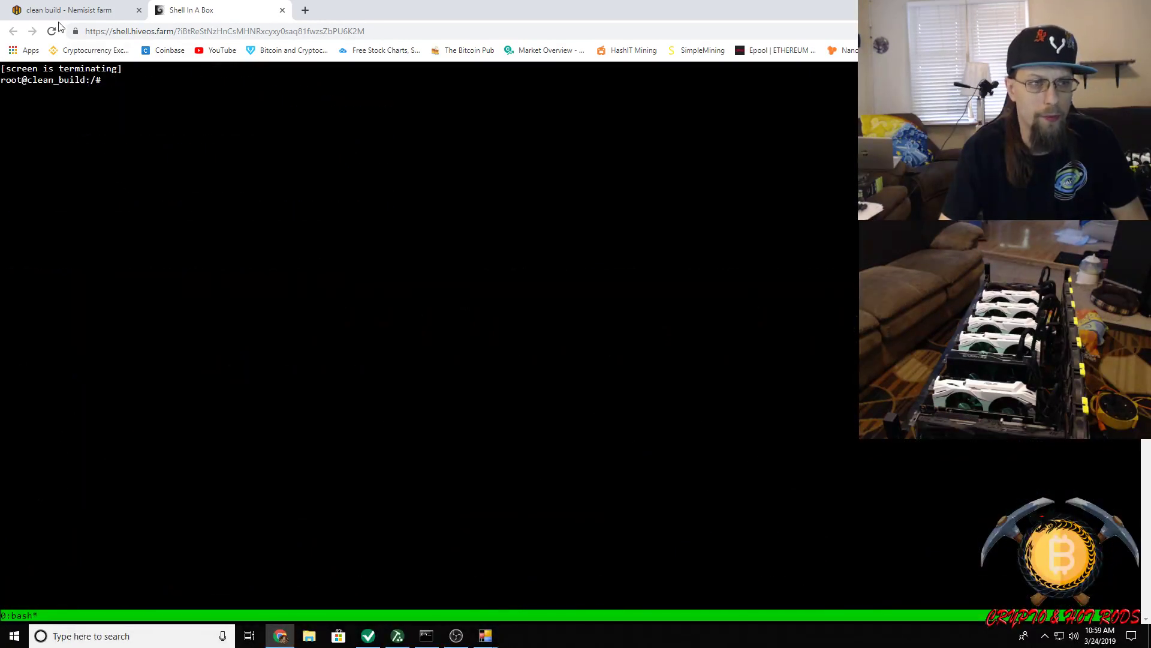
click(88, 11)
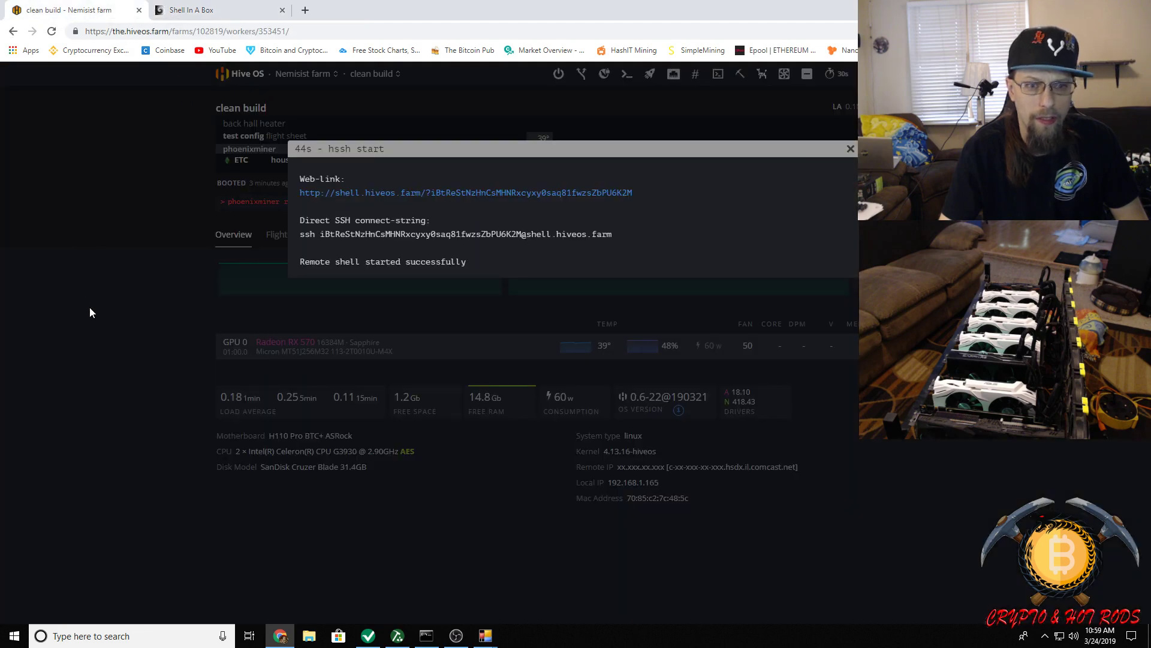
click(90, 313)
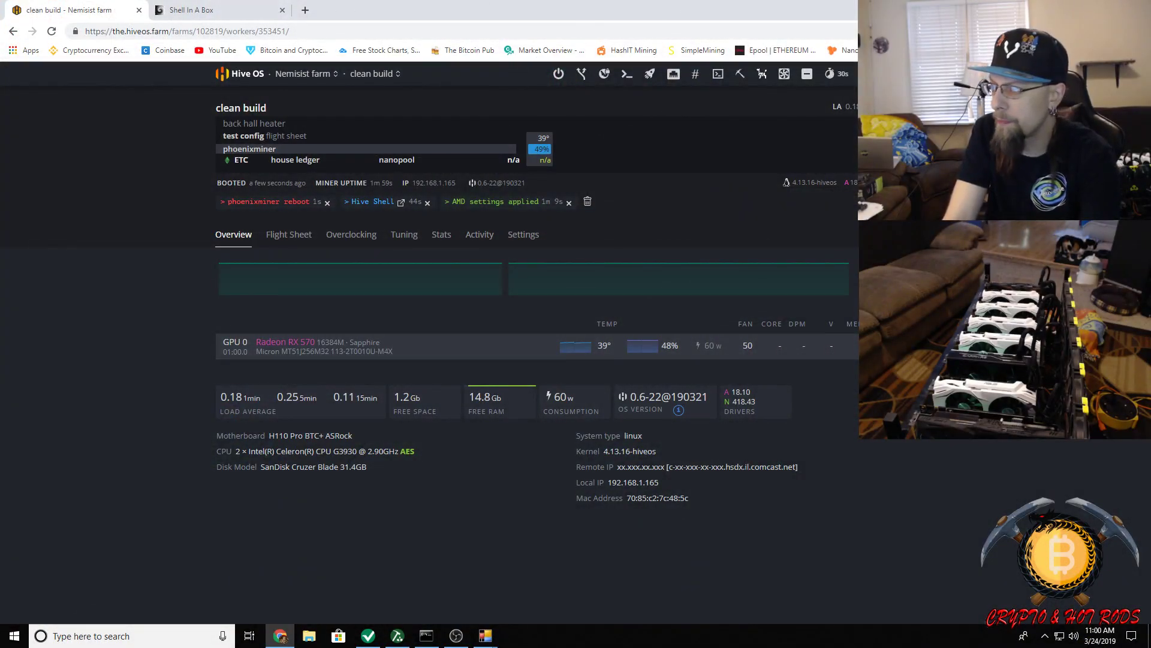
Switch to PBE 1.6.5 and place its two BIOS windows side by side for comparison.
key(alt+Tab)
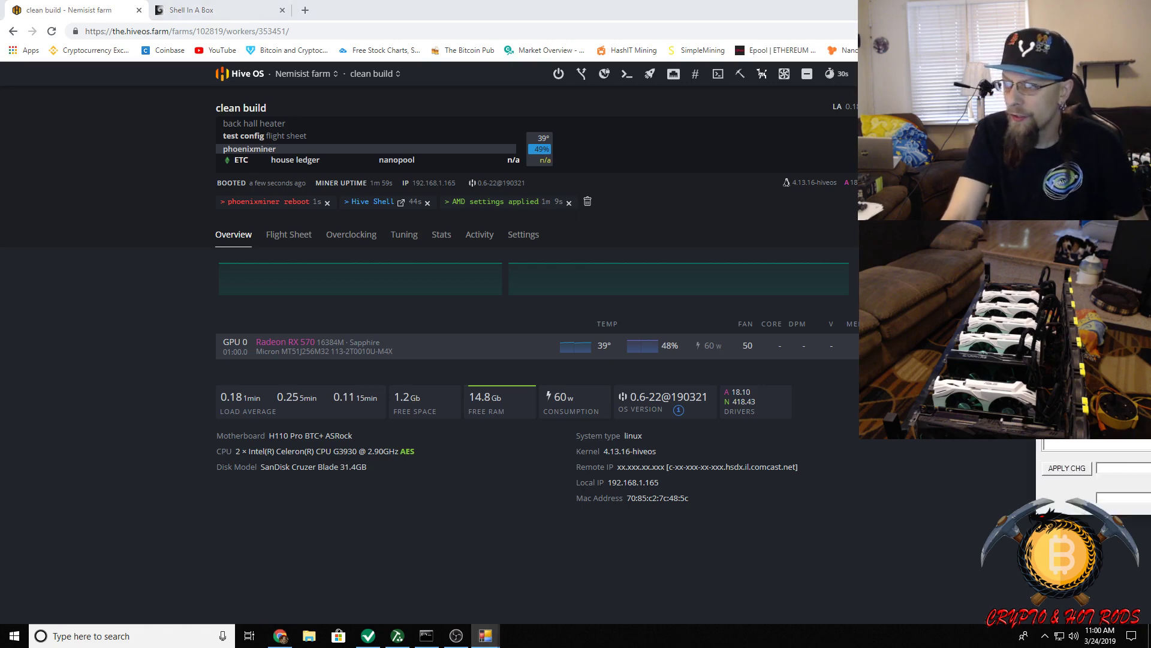
drag(1128, 74, 218, 82)
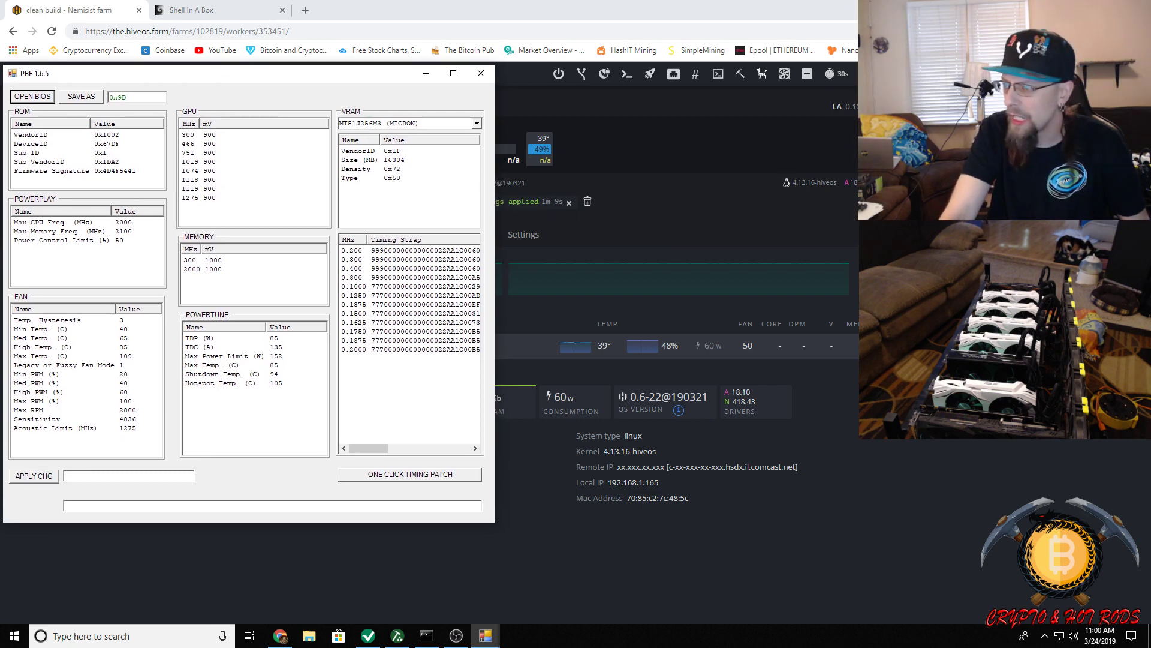
drag(1139, 174, 772, 76)
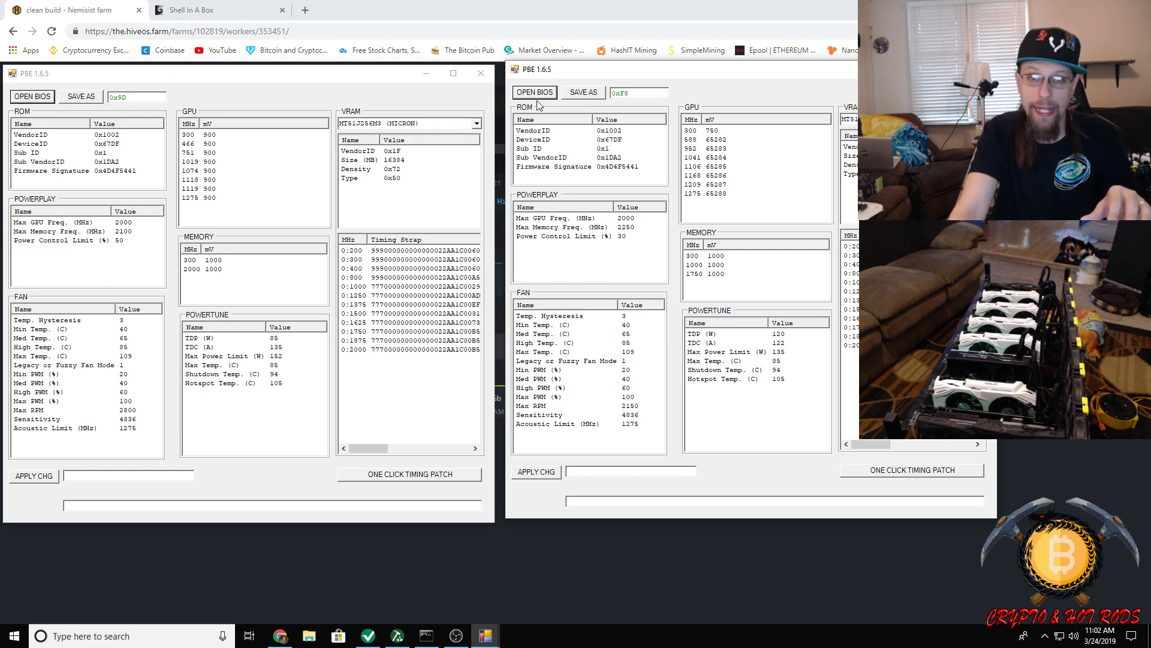
Close both BIOS editor windows to return to the Hive OS worker page.
click(928, 69)
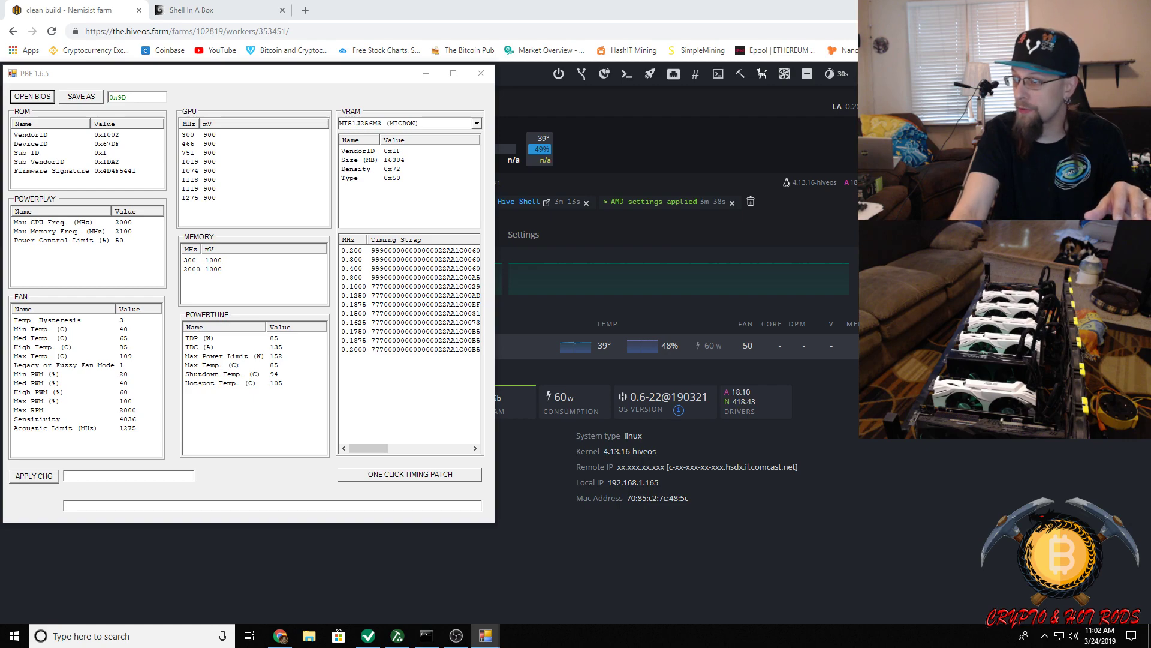
drag(244, 74, 1150, 180)
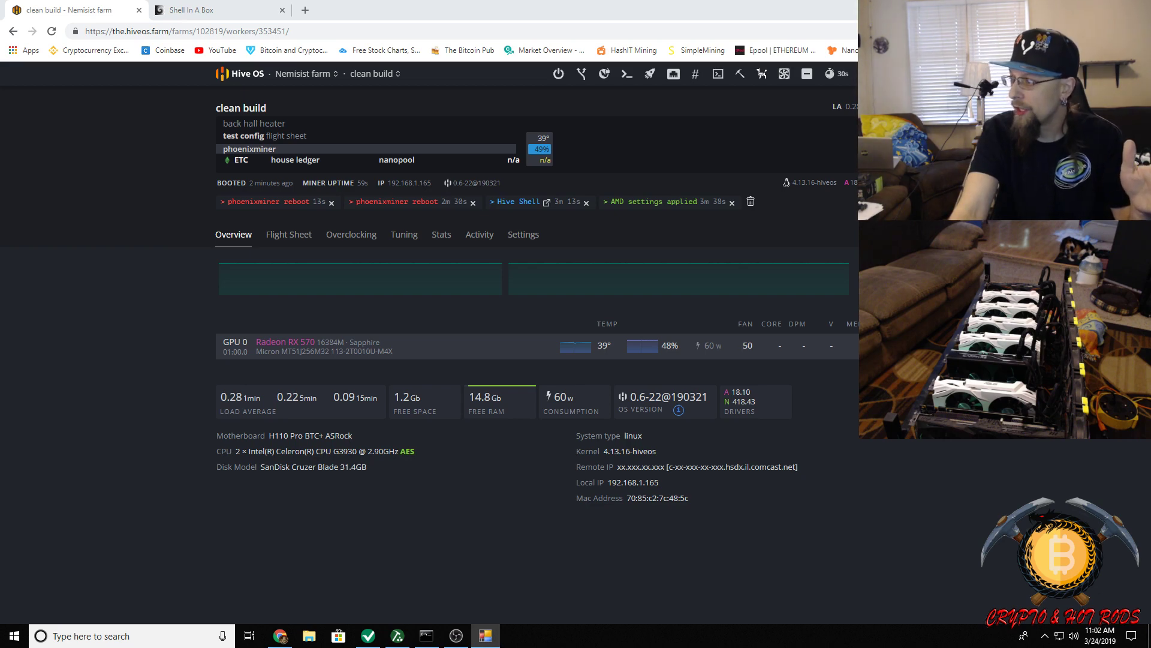
key(alt+F4)
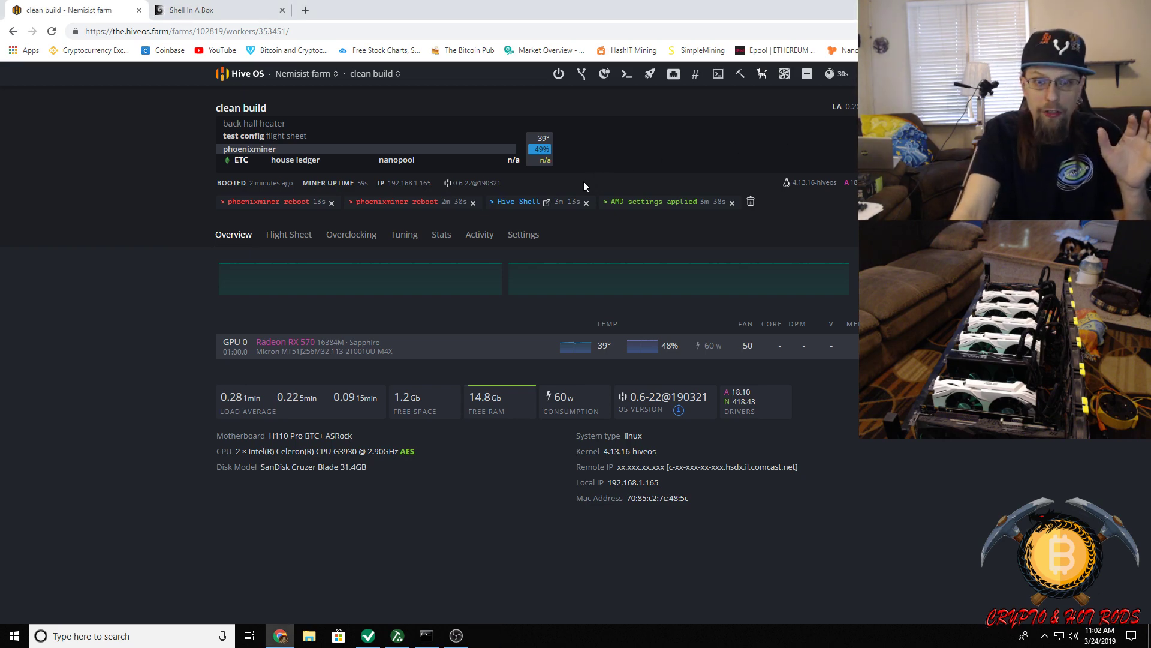
Check the worker's overclocking settings and return to its overview.
click(352, 236)
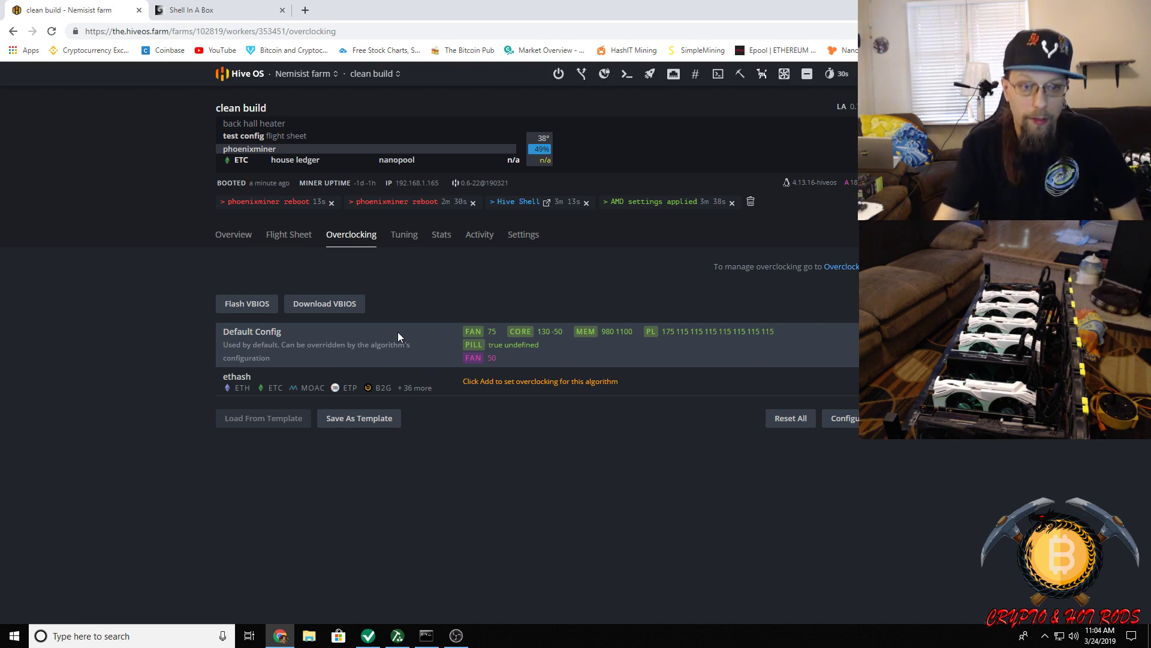
click(228, 239)
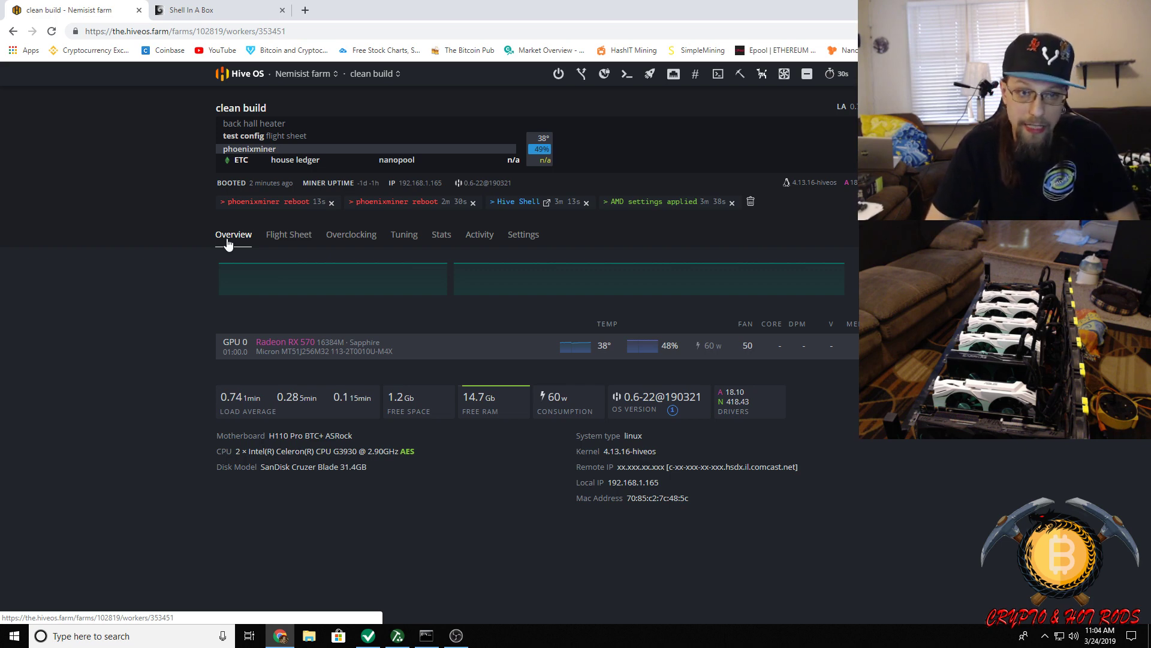
Clear the worker's messages and close the old Shell In A Box session.
click(751, 203)
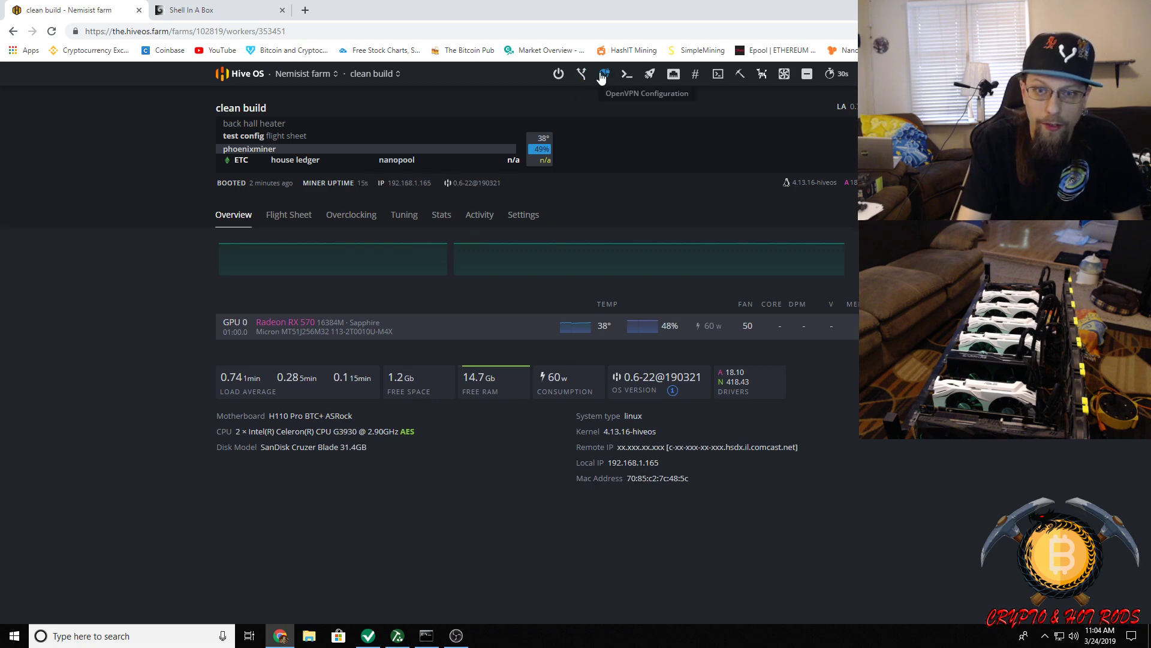
click(282, 11)
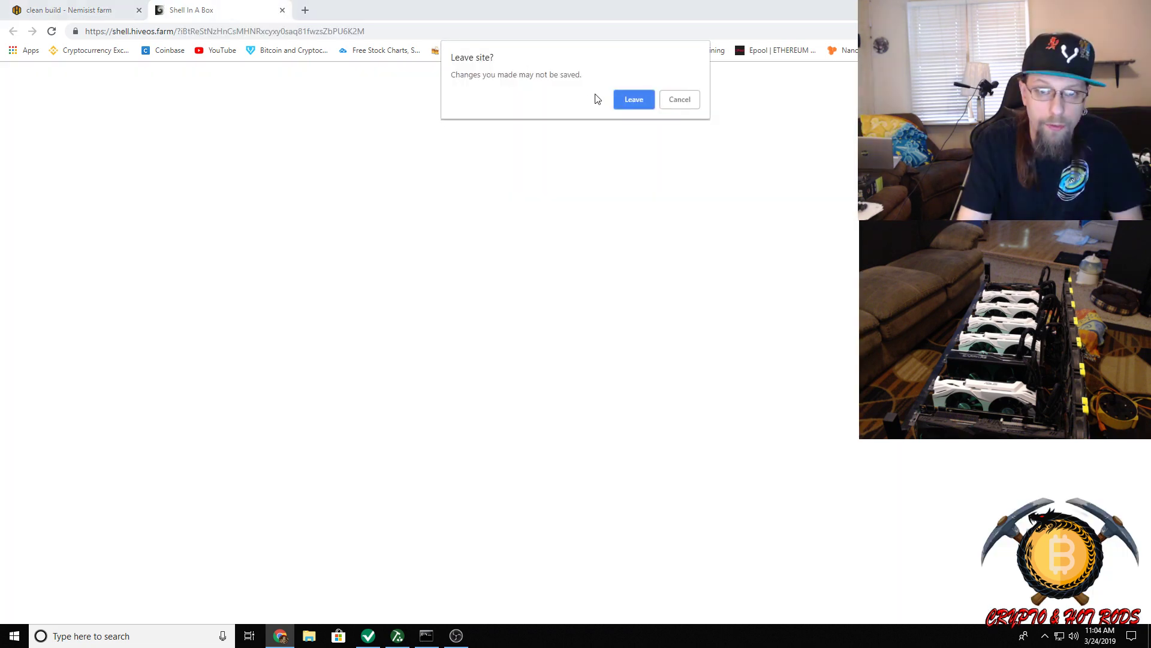
click(630, 99)
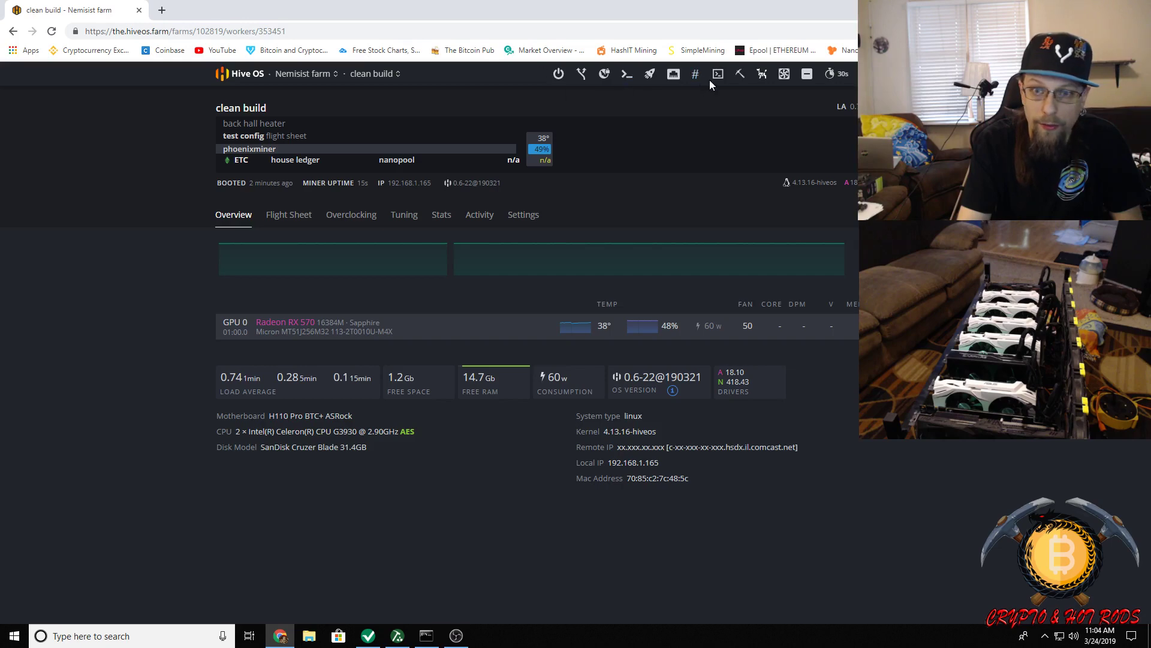
Start and open a new Hive Shell session on the worker and run the miner command.
click(718, 75)
click(644, 97)
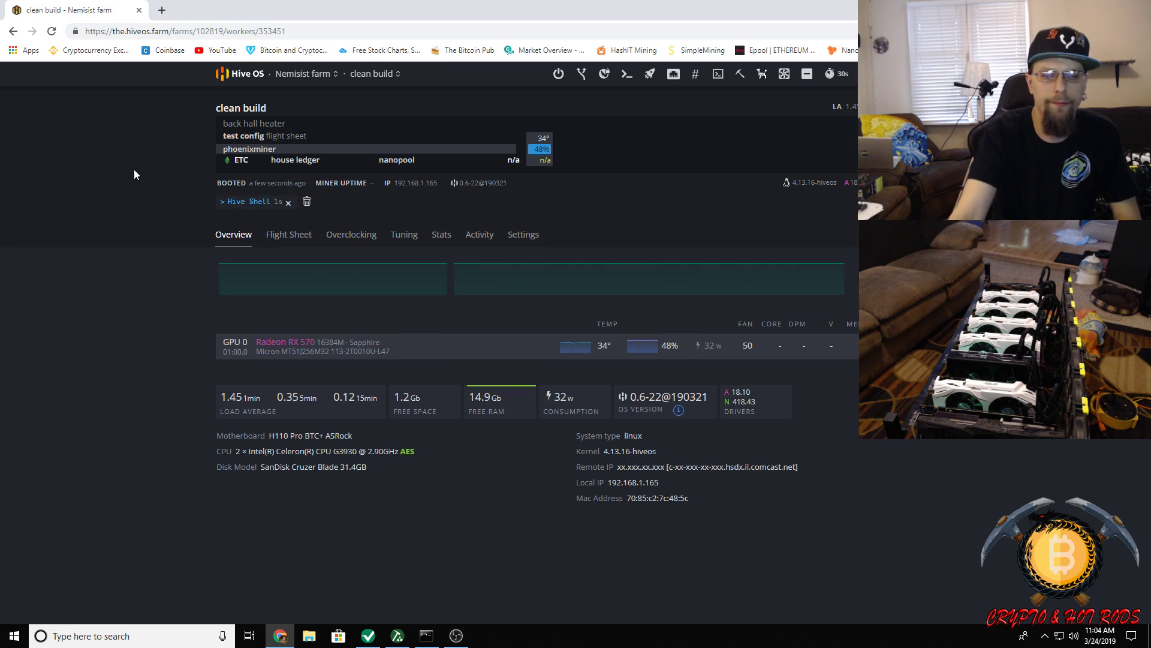
click(270, 202)
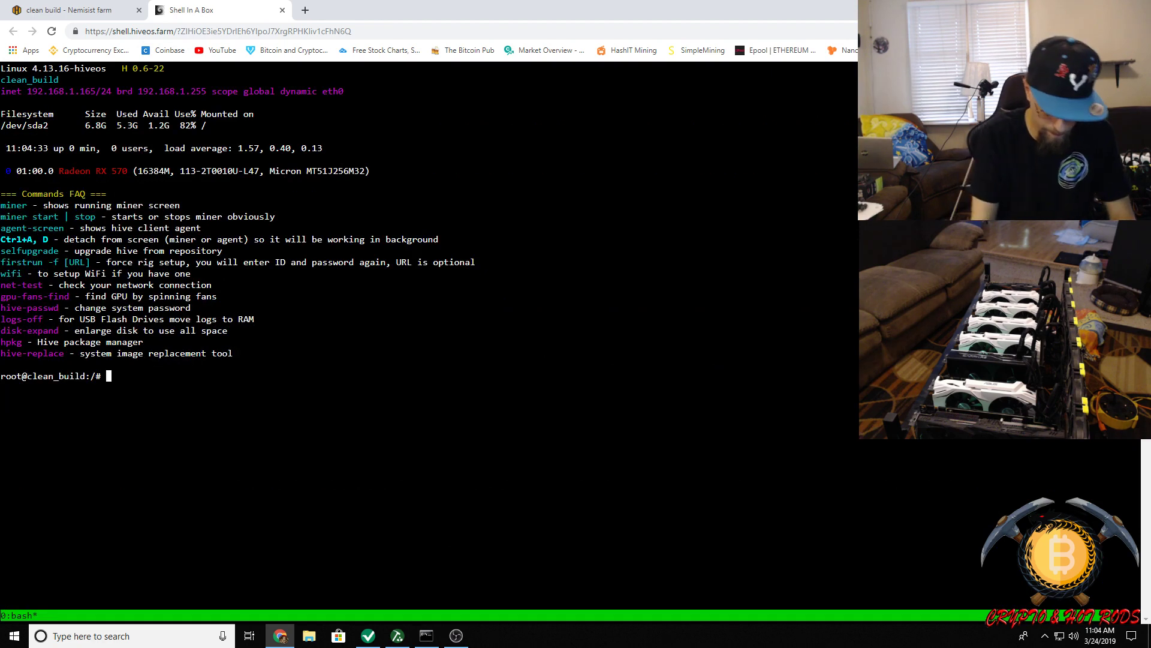
text(miner)
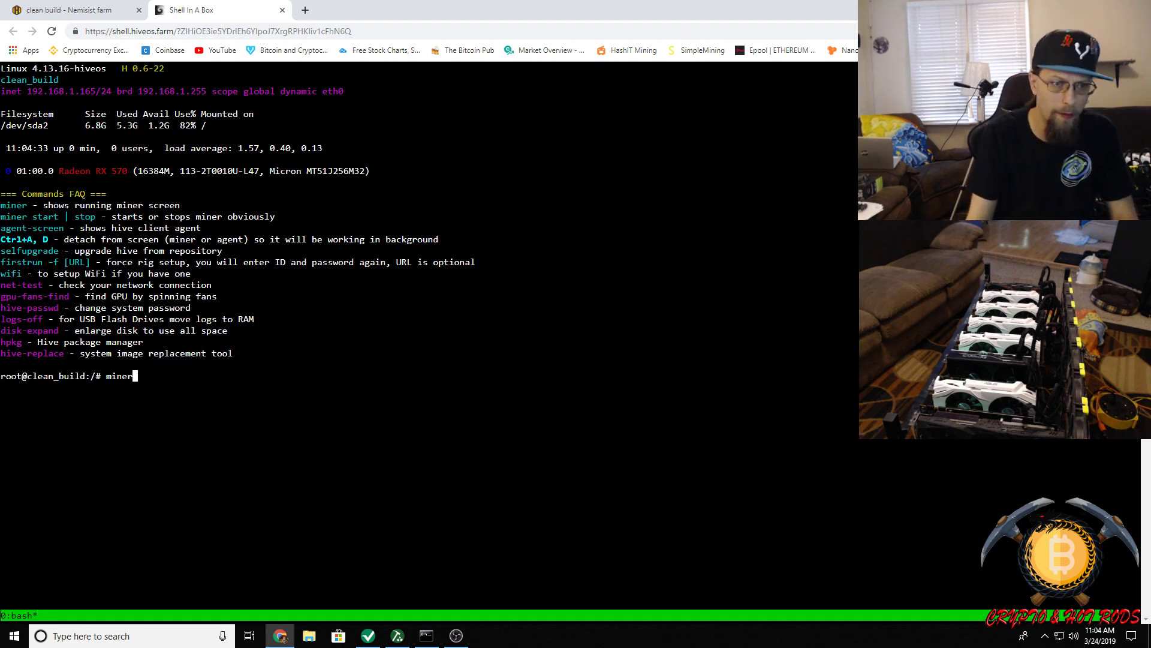
key(Return)
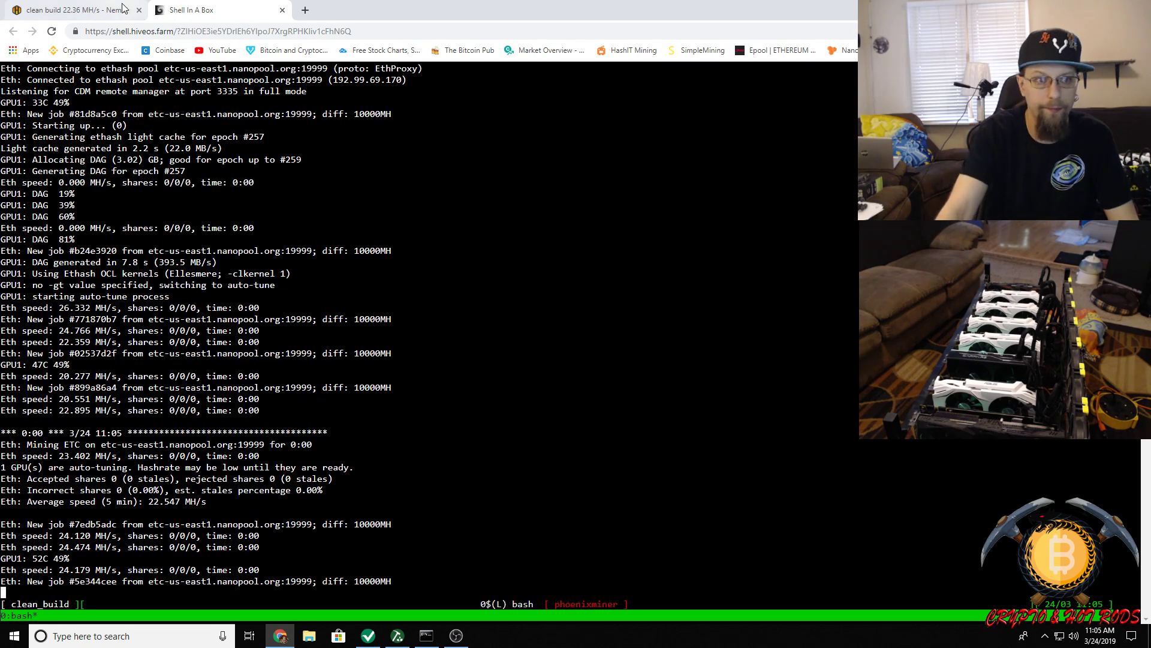
Return to the worker page, dismiss the shell details and view the worker's flight sheet.
click(58, 9)
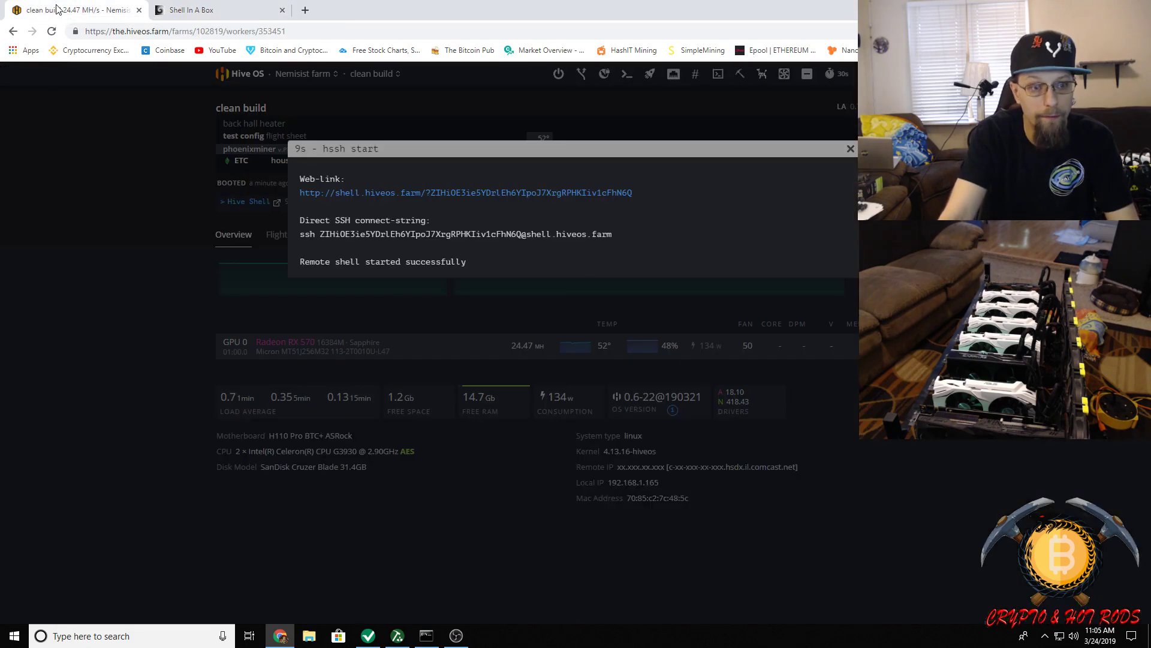
click(74, 195)
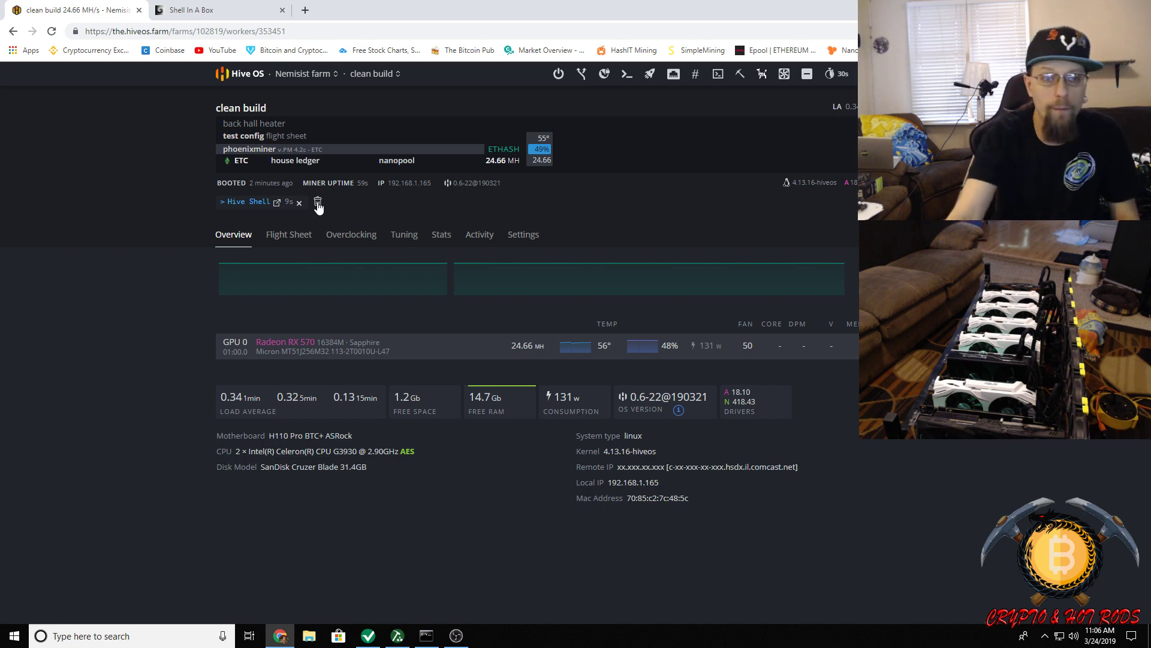
click(281, 237)
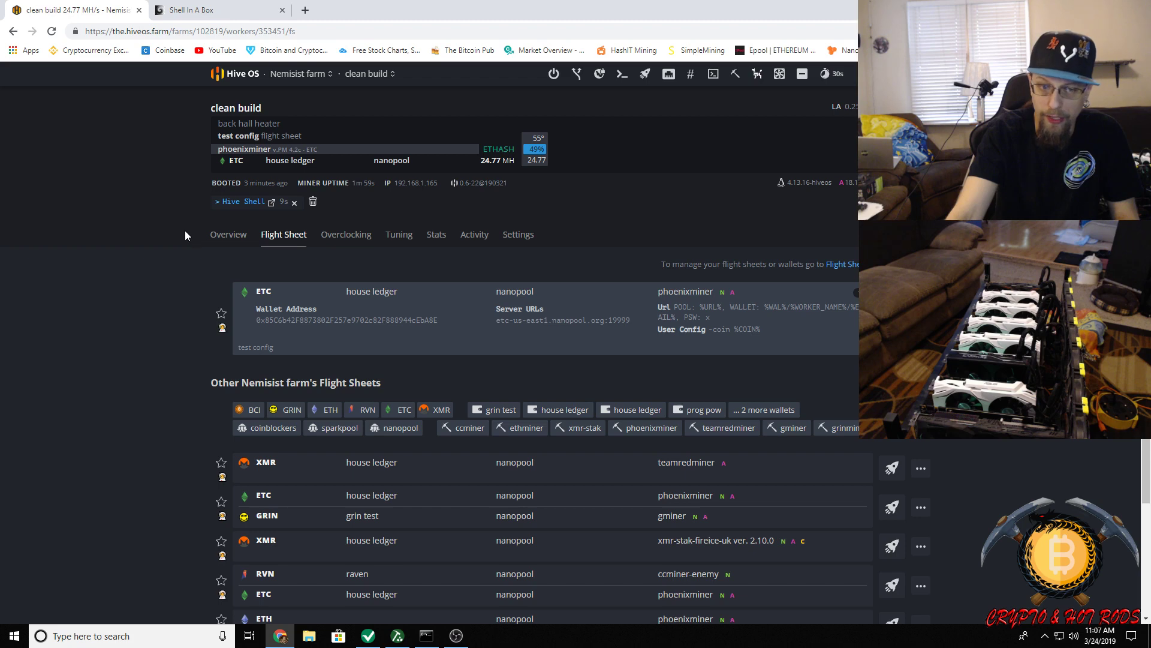
Apply the ETH nanopool flight sheet with phoenixminer to the worker and return to its overview.
scroll(147, 241, down, 2)
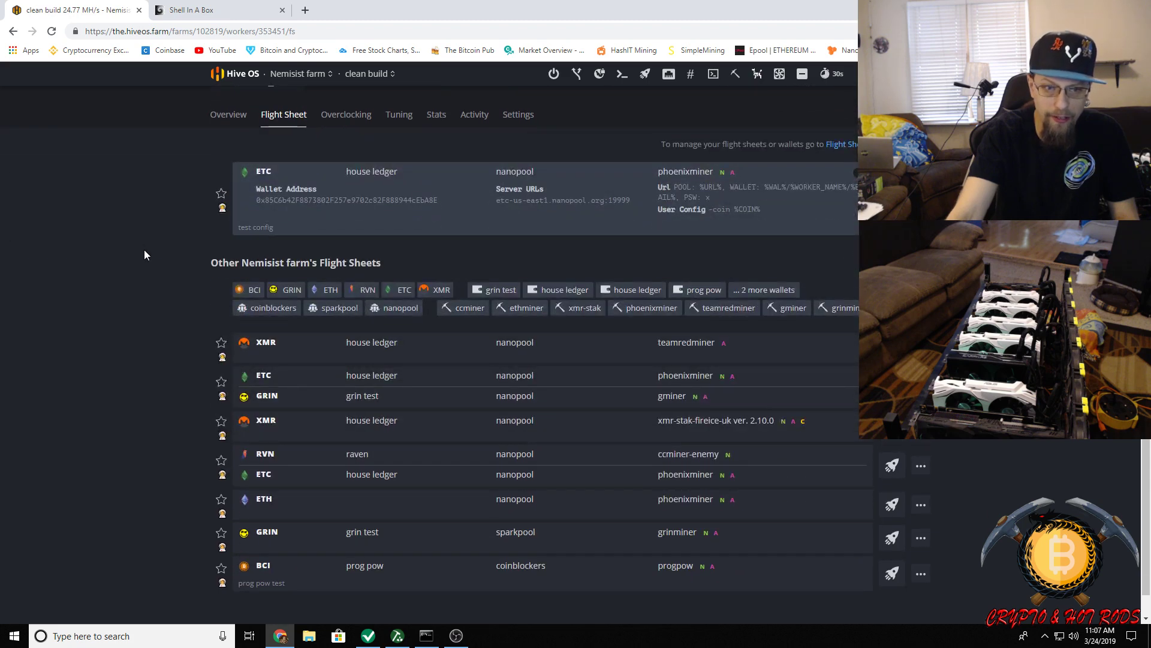
scroll(144, 249, down, 1)
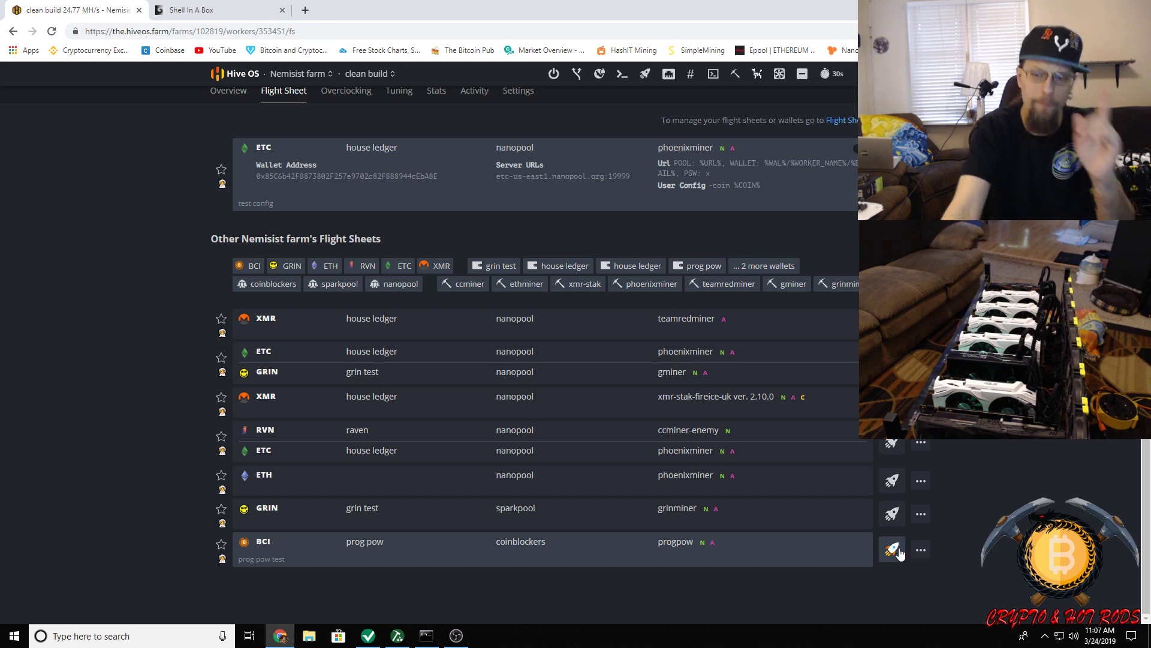
click(892, 481)
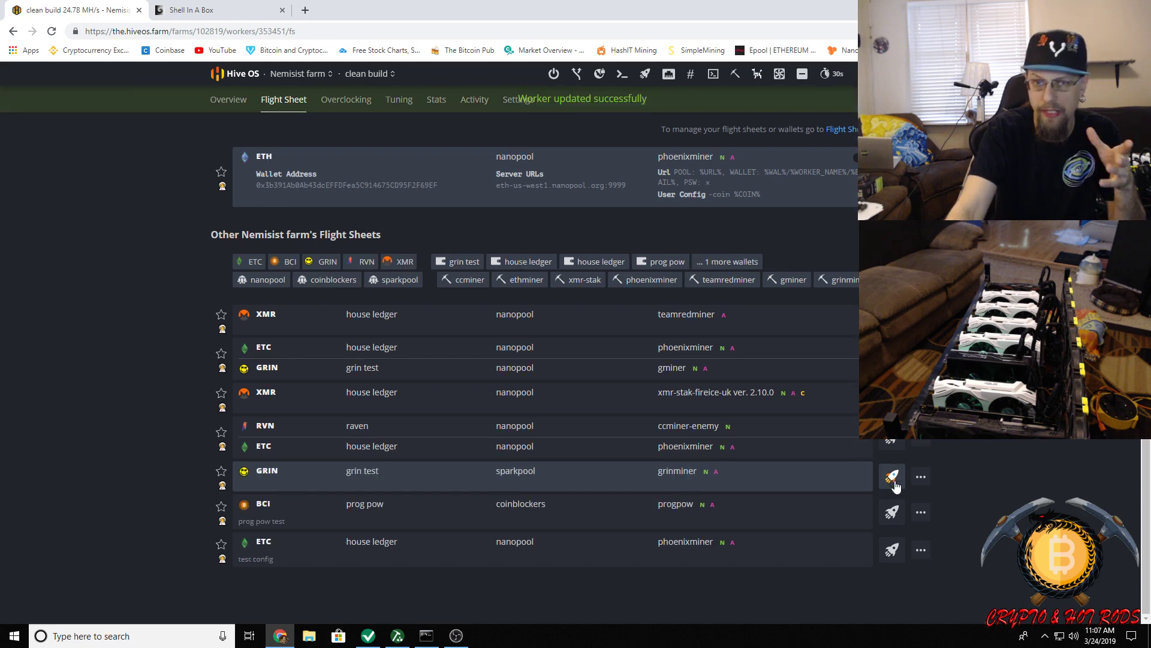
click(220, 105)
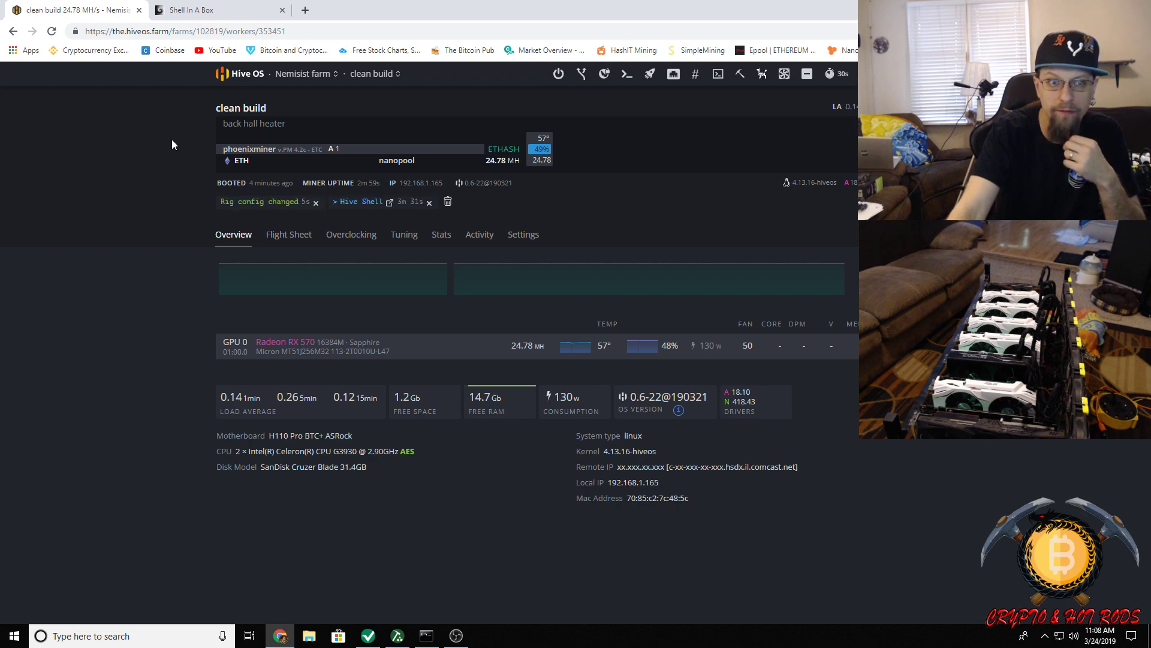
Run the miner command in the Shell In A Box session to show the ETH mining output.
click(197, 11)
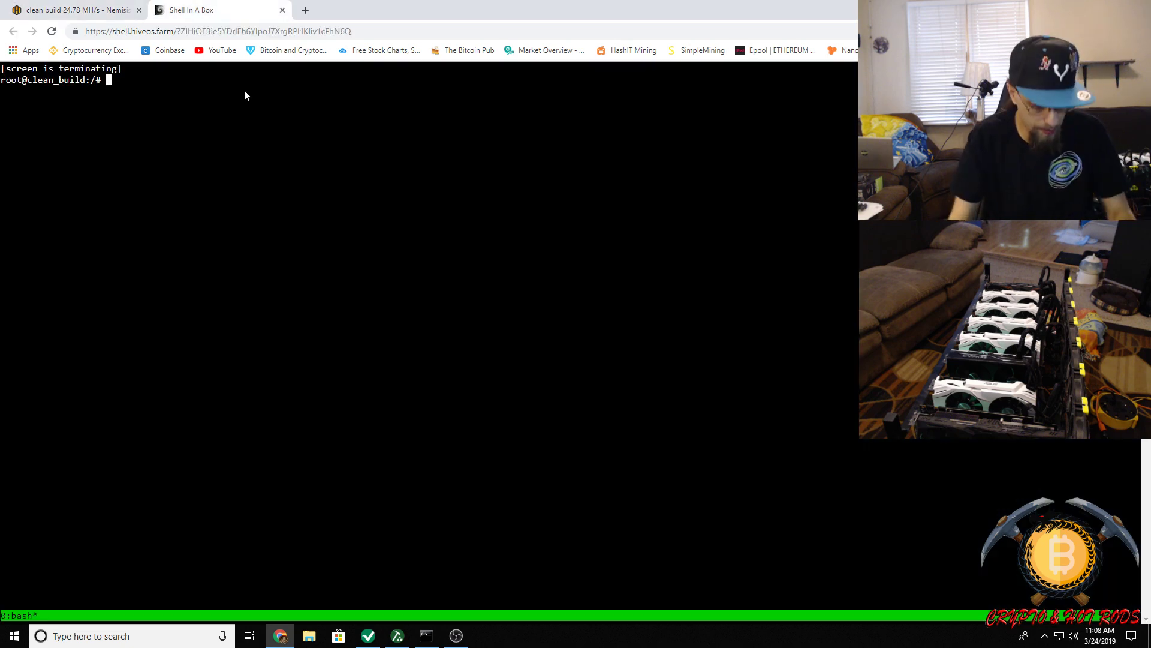
text(miner)
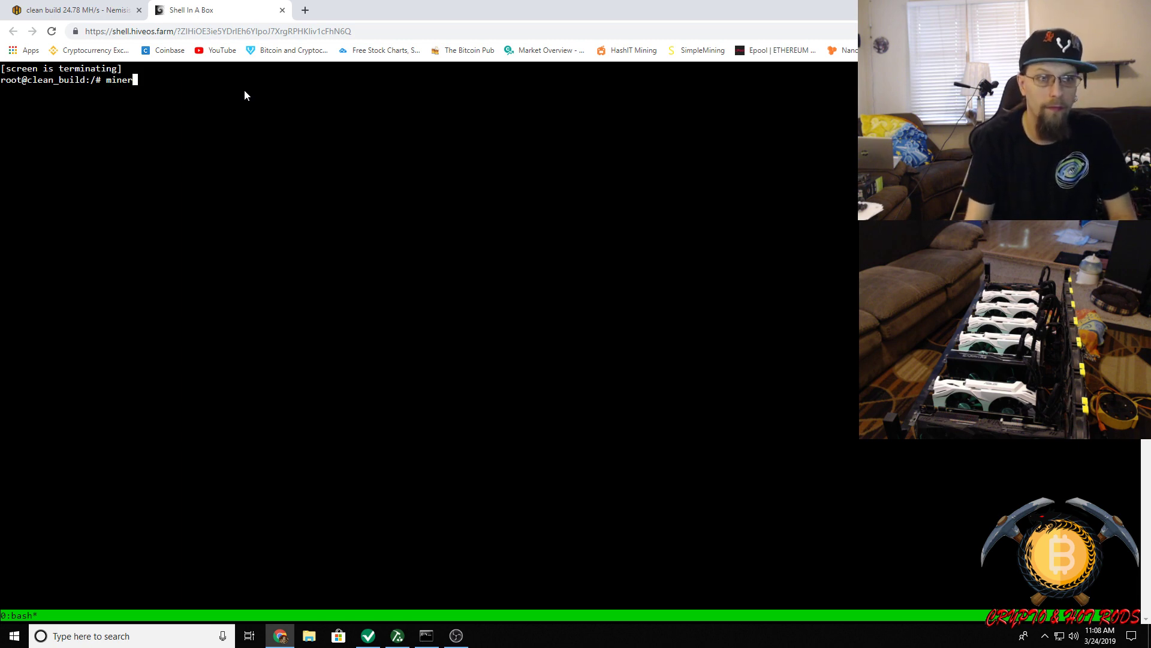
key(Return)
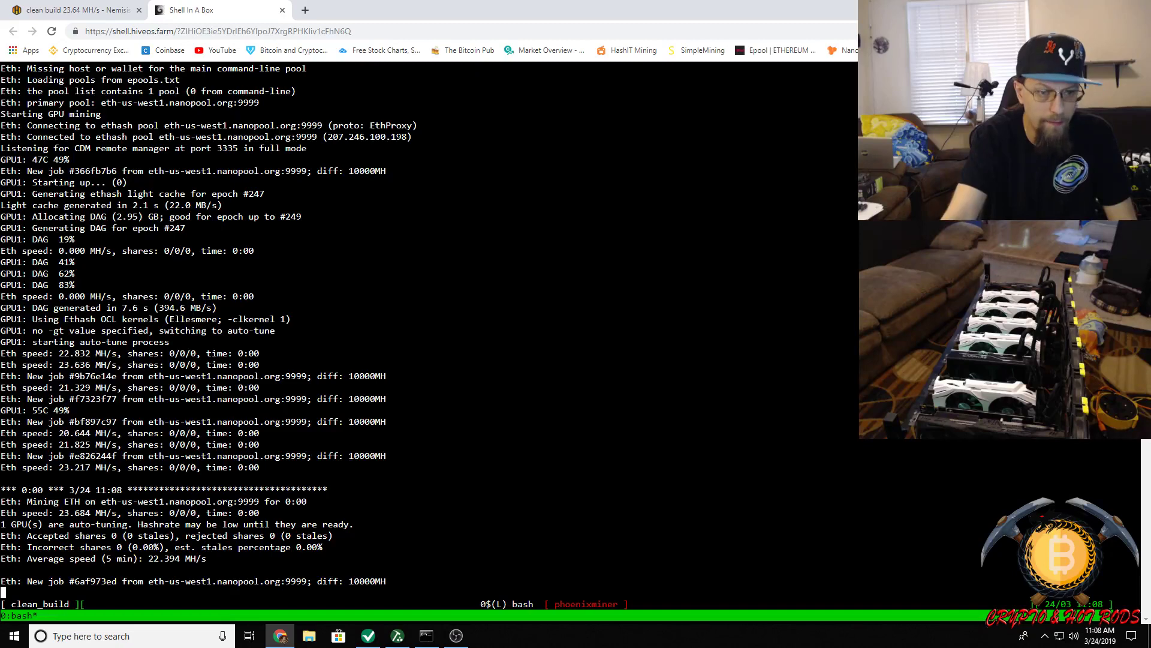
Check the worker's overview, clear its messages and review the phoenixminer output in the shell.
click(79, 12)
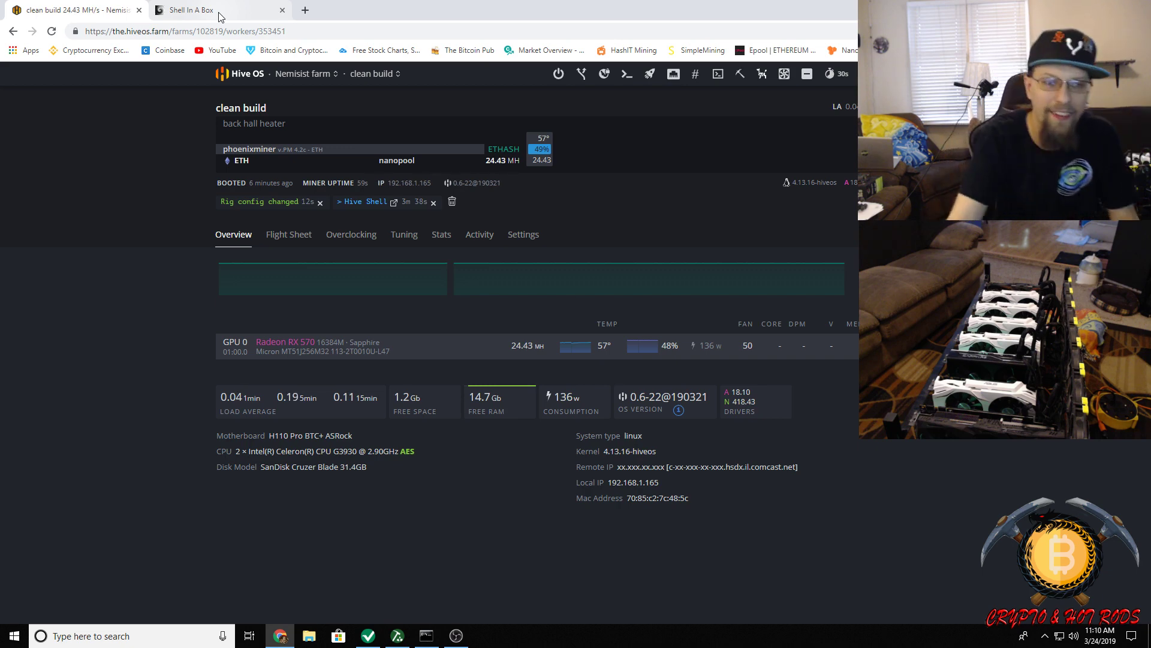
click(452, 202)
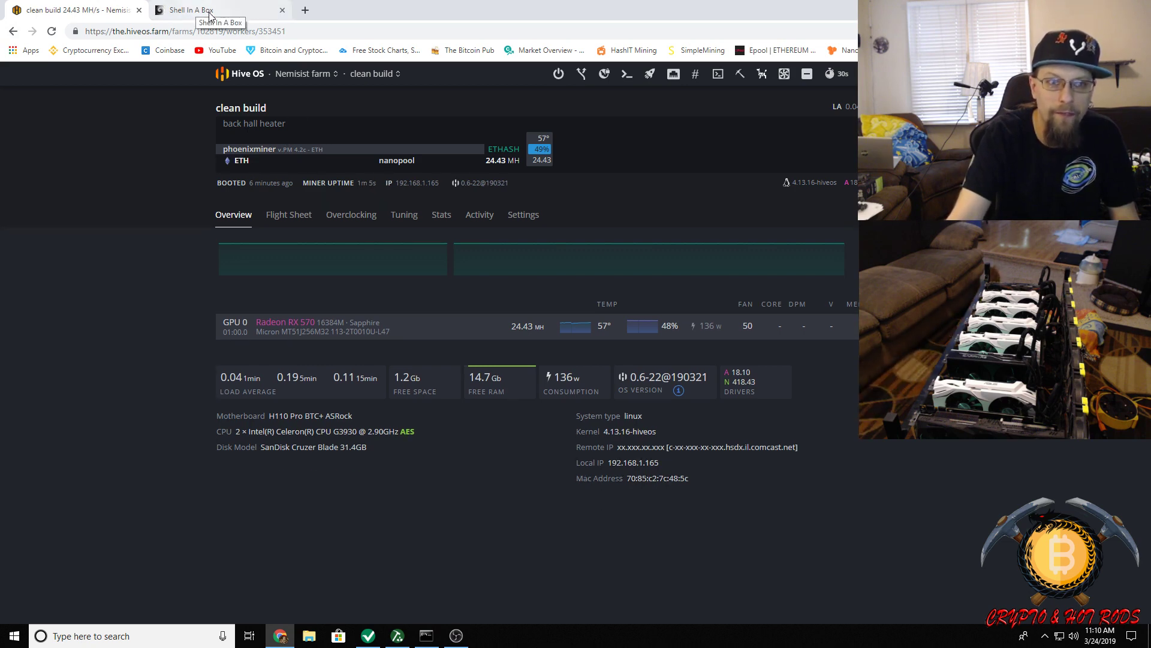
click(183, 5)
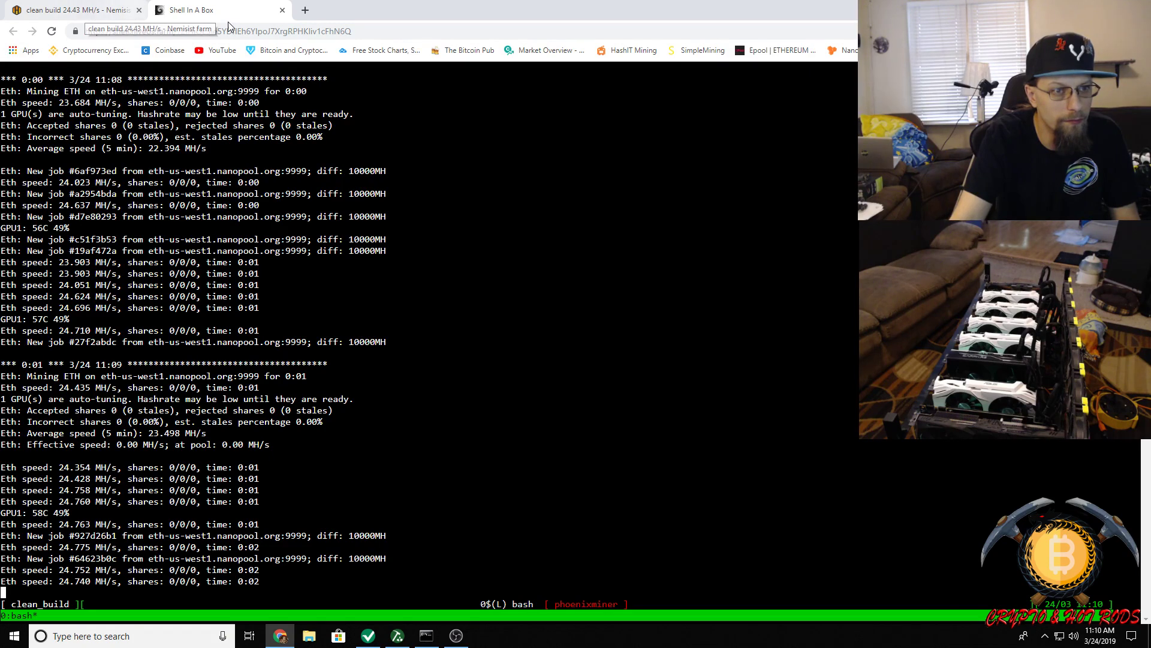
Apply the BCI "prog pow test" flight sheet on coinblockers to the worker and return to its overview.
click(96, 12)
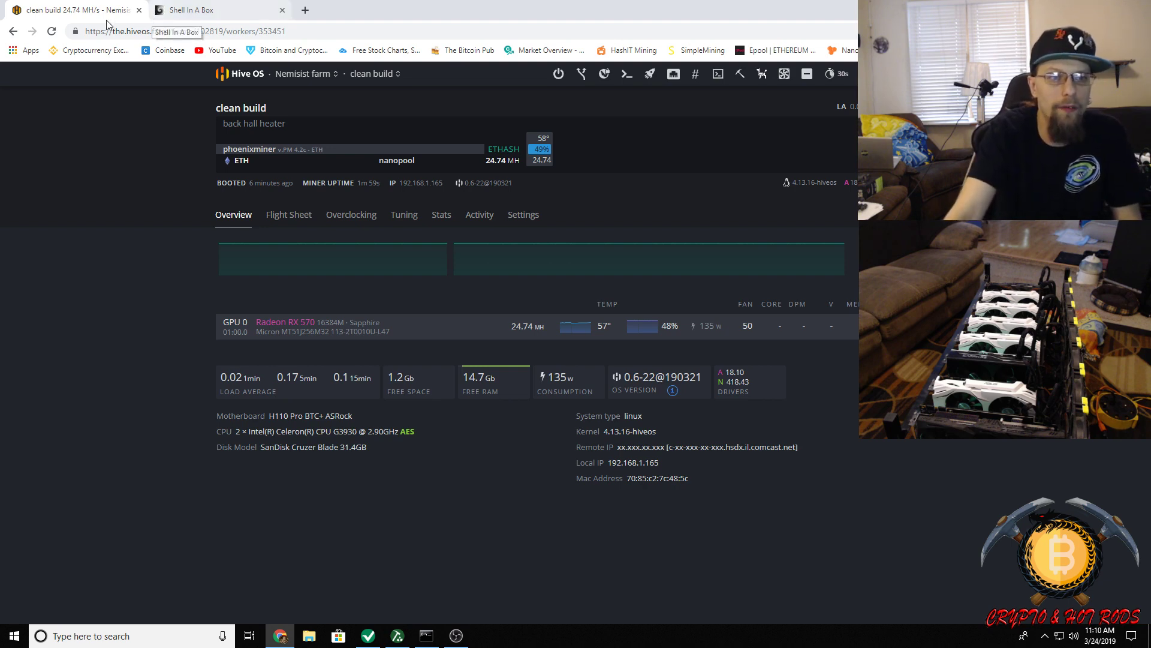
click(292, 217)
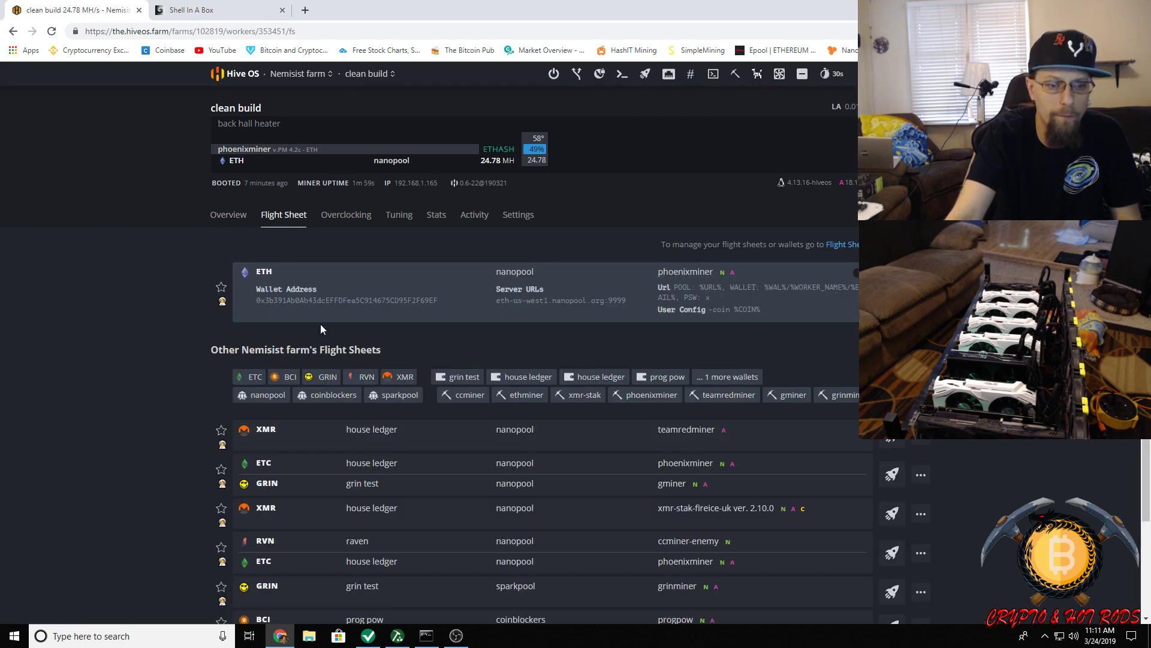
scroll(320, 328, down, 2)
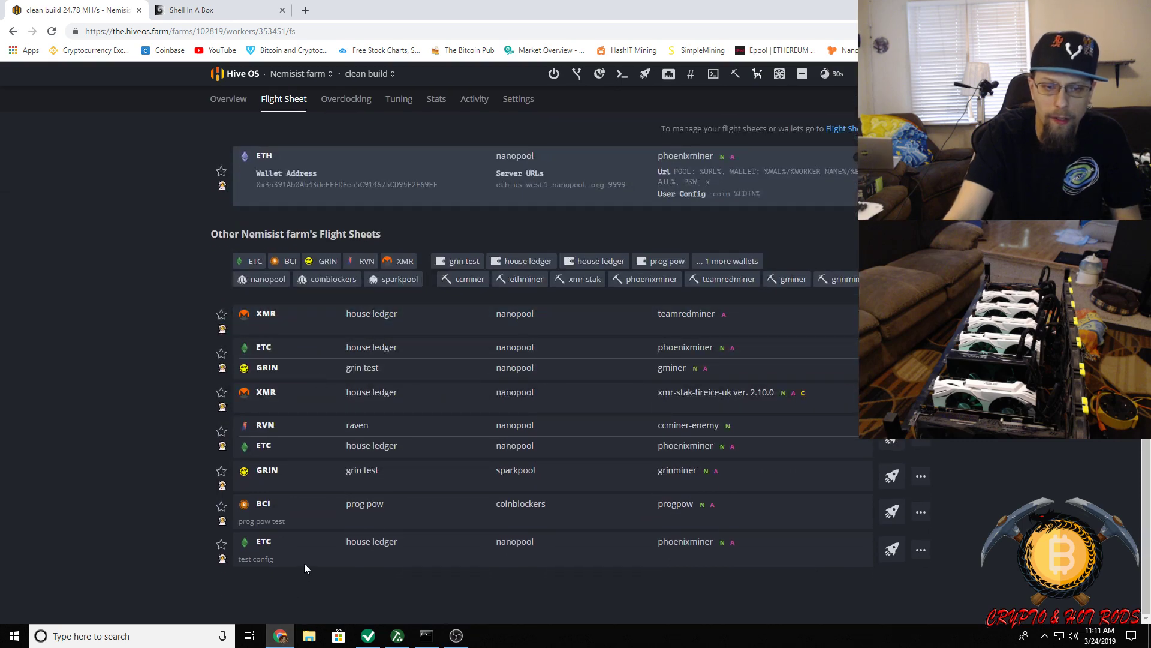
click(892, 512)
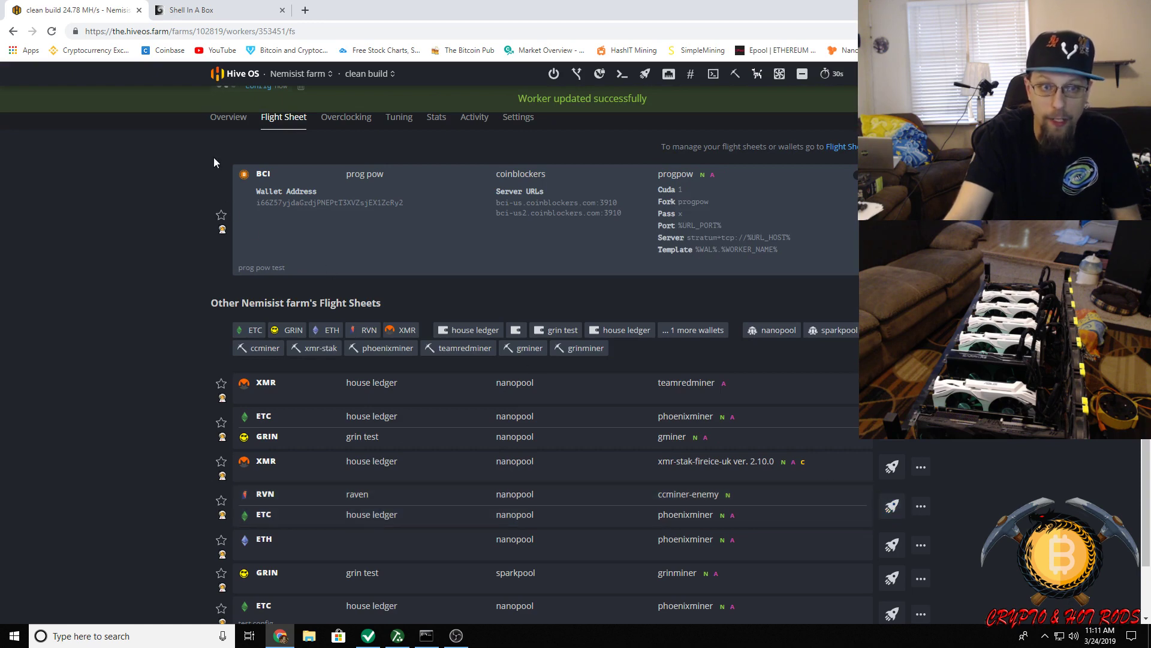
scroll(203, 198, up, 3)
click(211, 240)
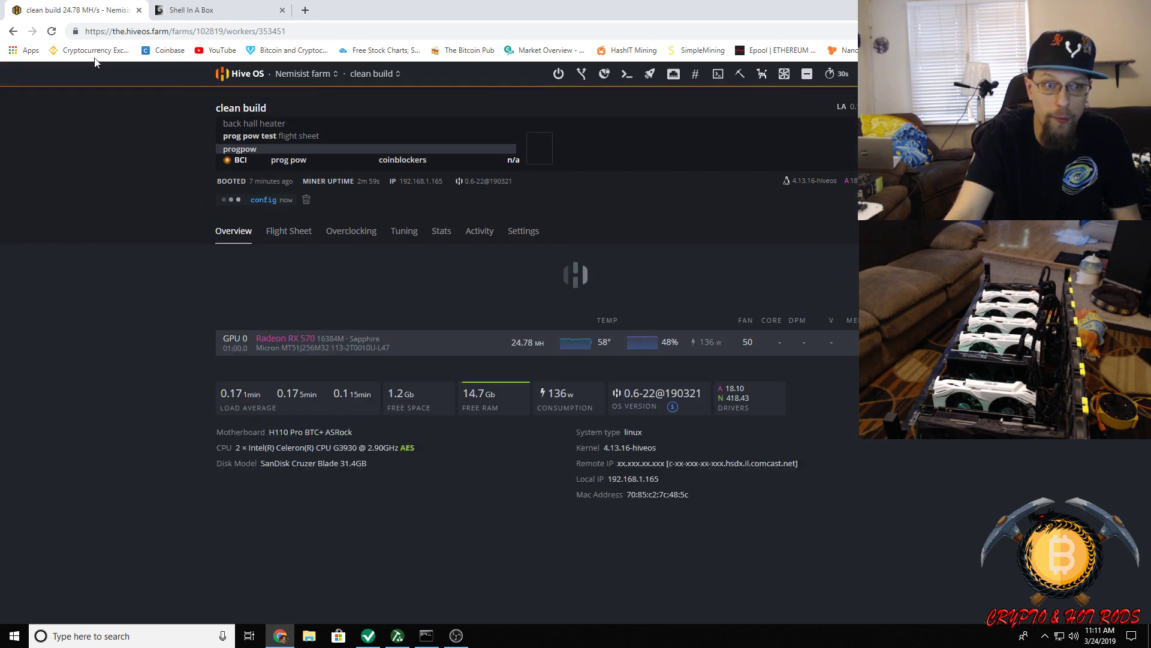
Run the miner command in the shell for the progpow miner, clearing the worker's config message in between.
click(210, 15)
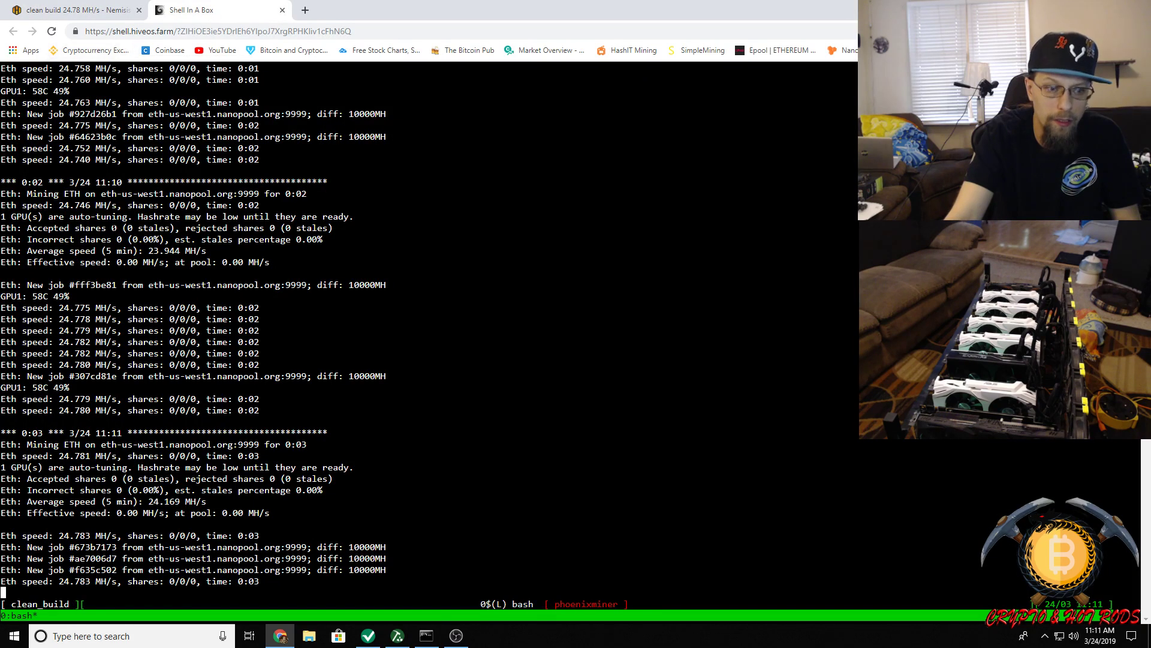
click(113, 230)
key(ctrl+c)
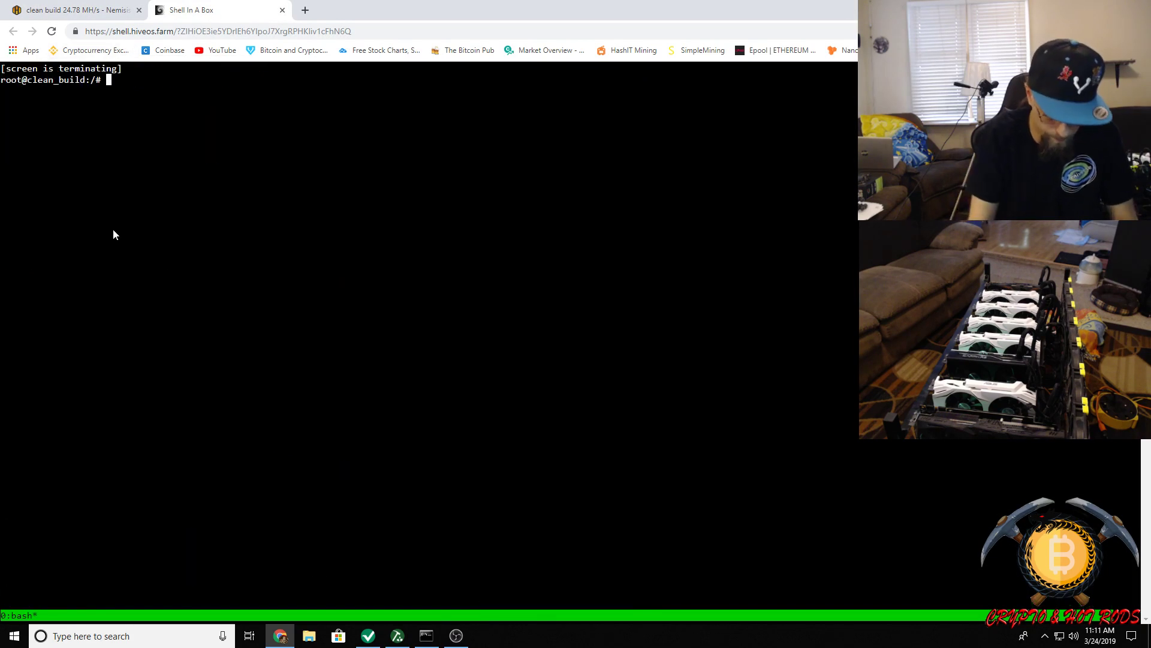
text(m)
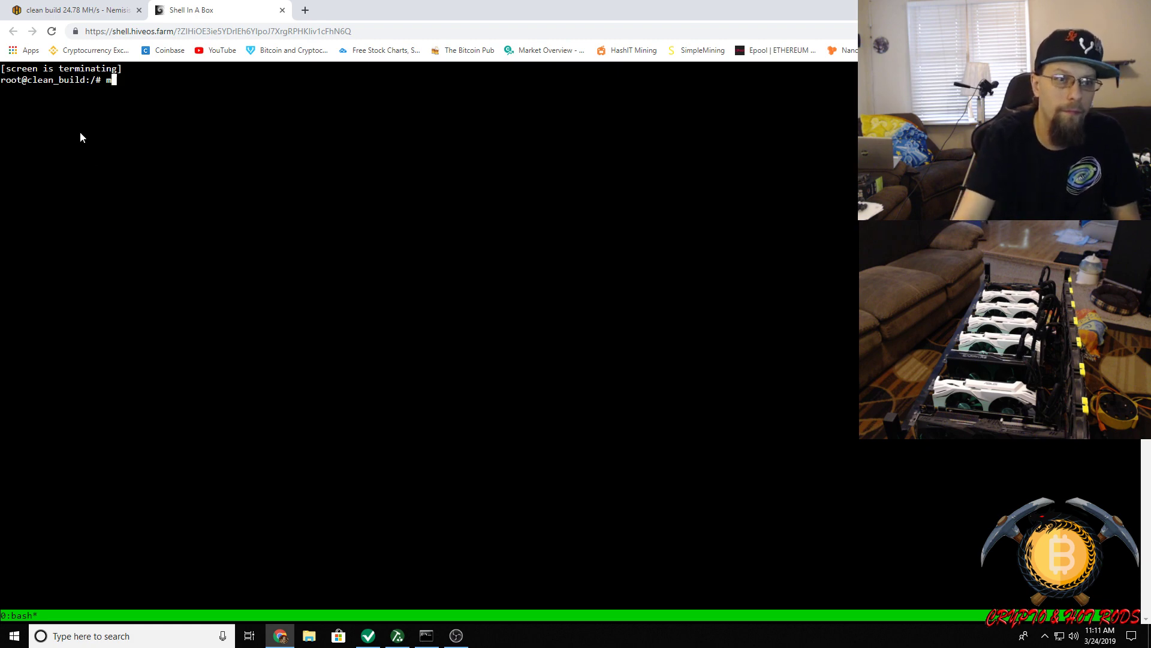
click(78, 12)
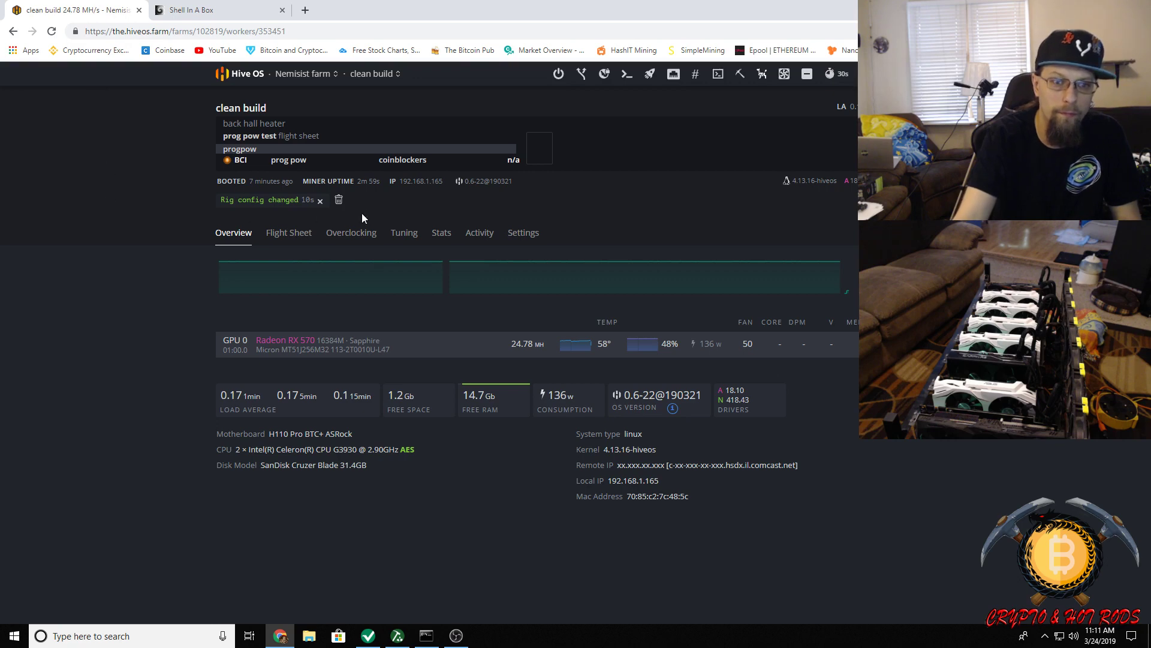
click(339, 199)
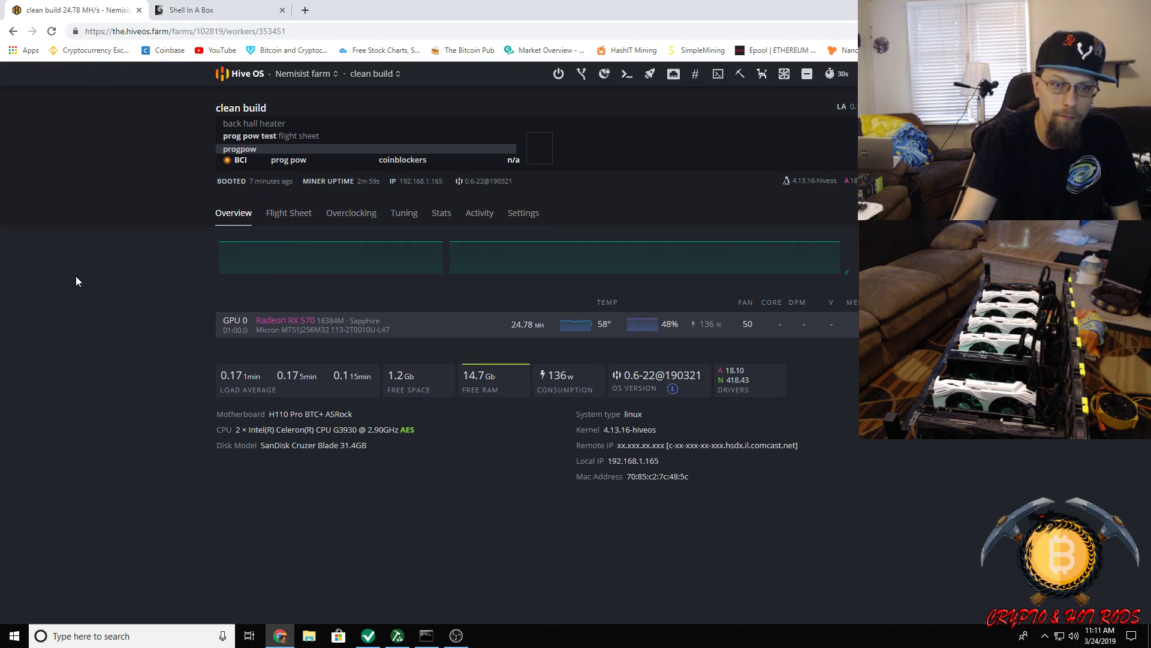
click(201, 10)
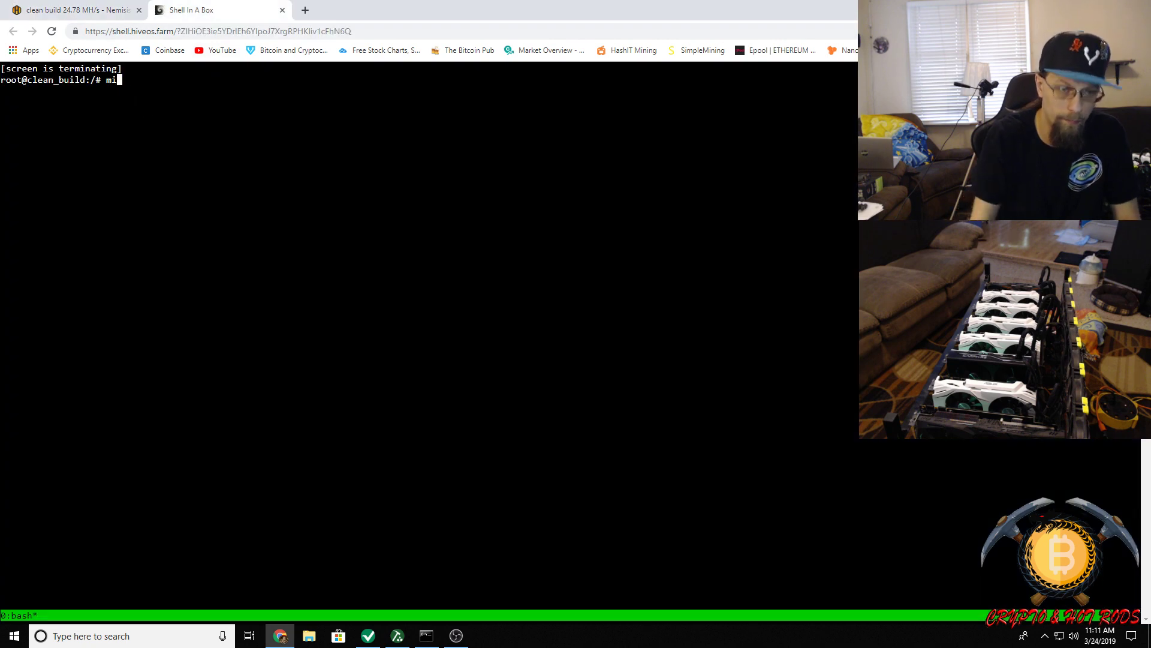
text(ner)
key(Return)
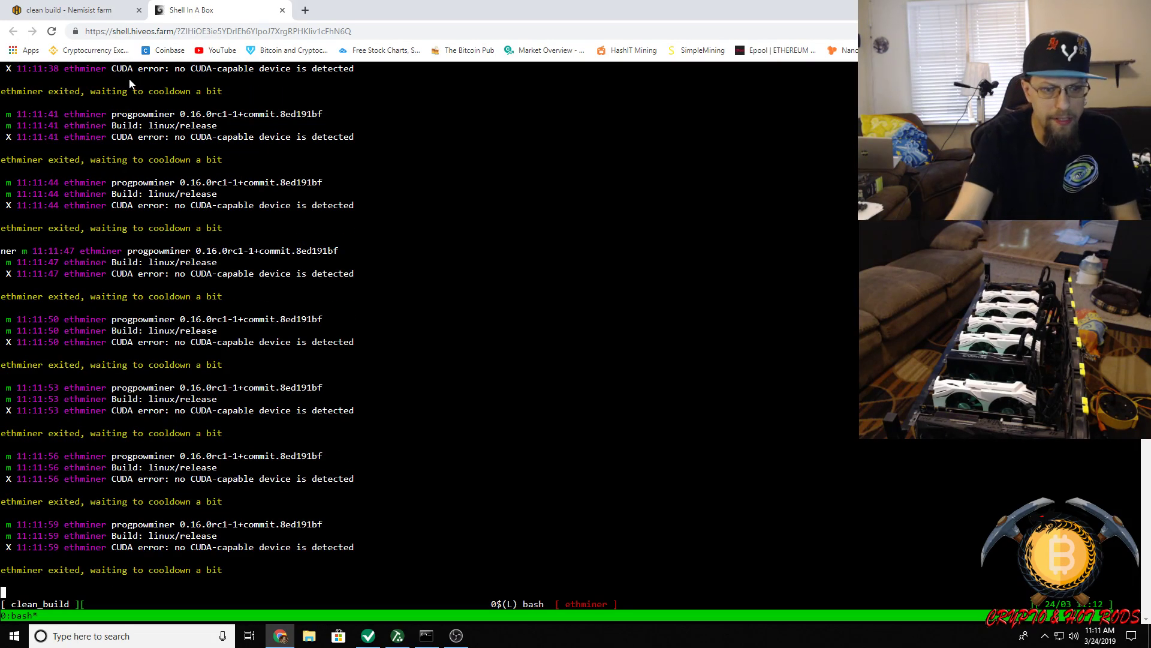
Check which miners the "prog pow test" flight sheet offers for BCI and leave its editor without changes.
click(63, 12)
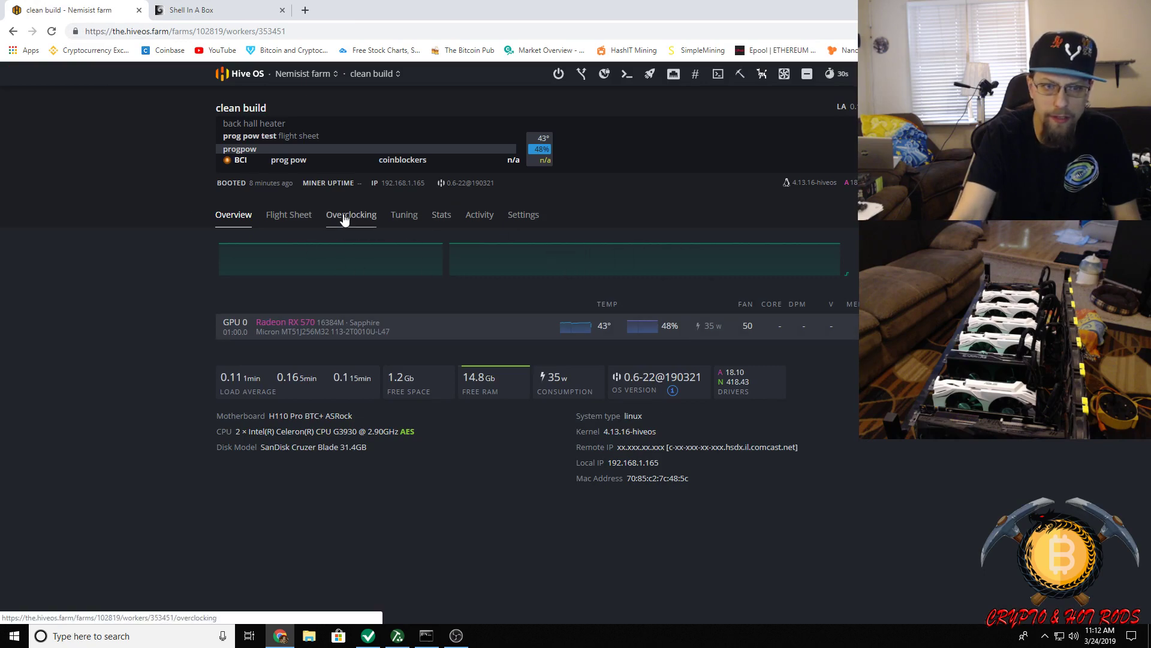
click(289, 217)
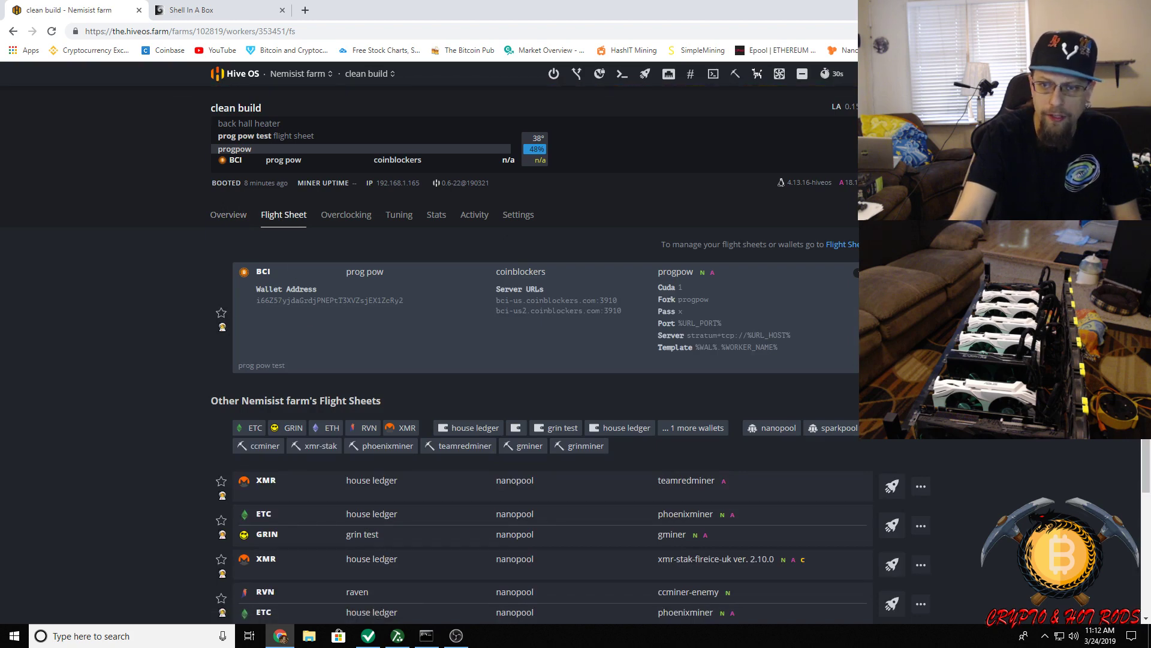
click(856, 273)
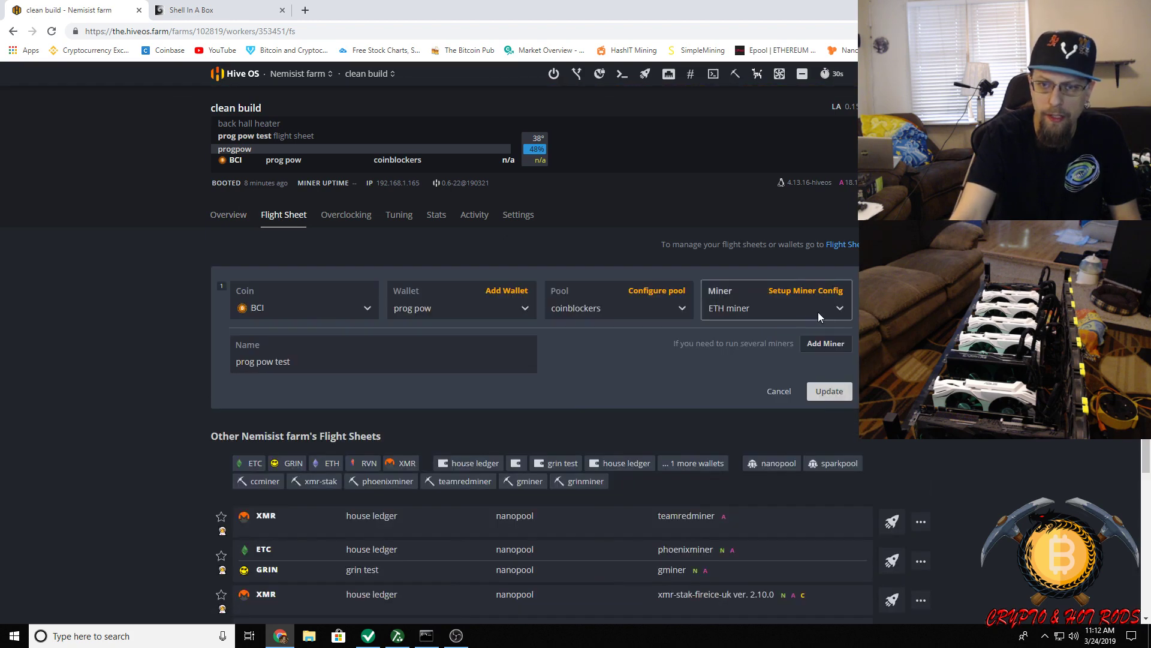
click(837, 308)
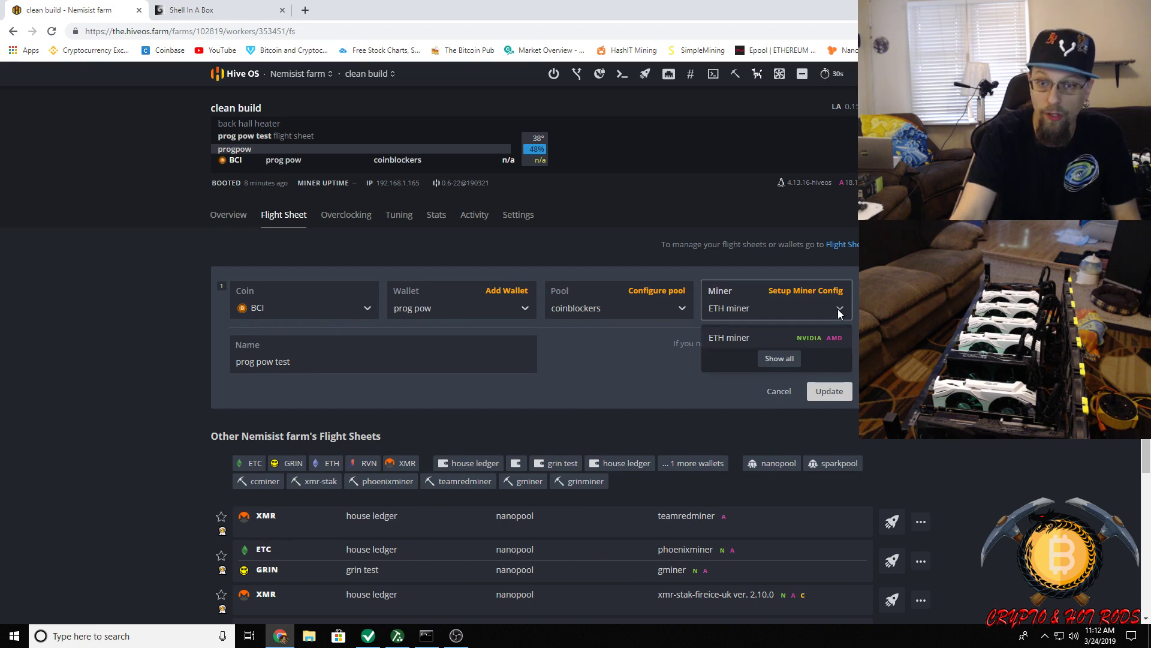
click(851, 309)
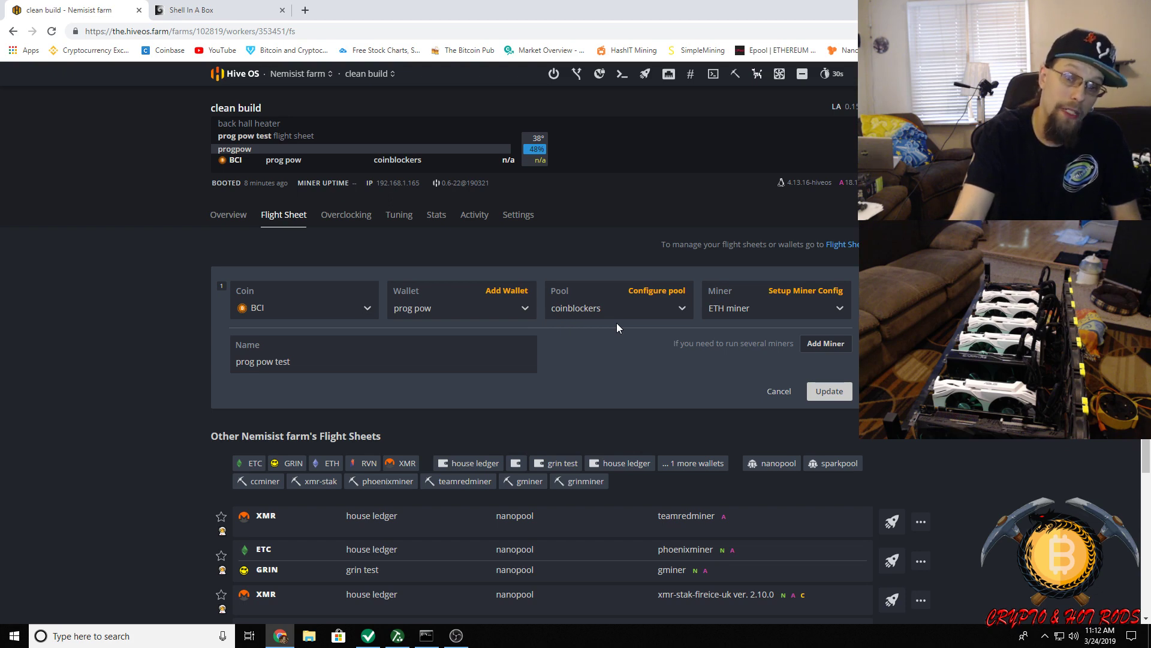
click(779, 391)
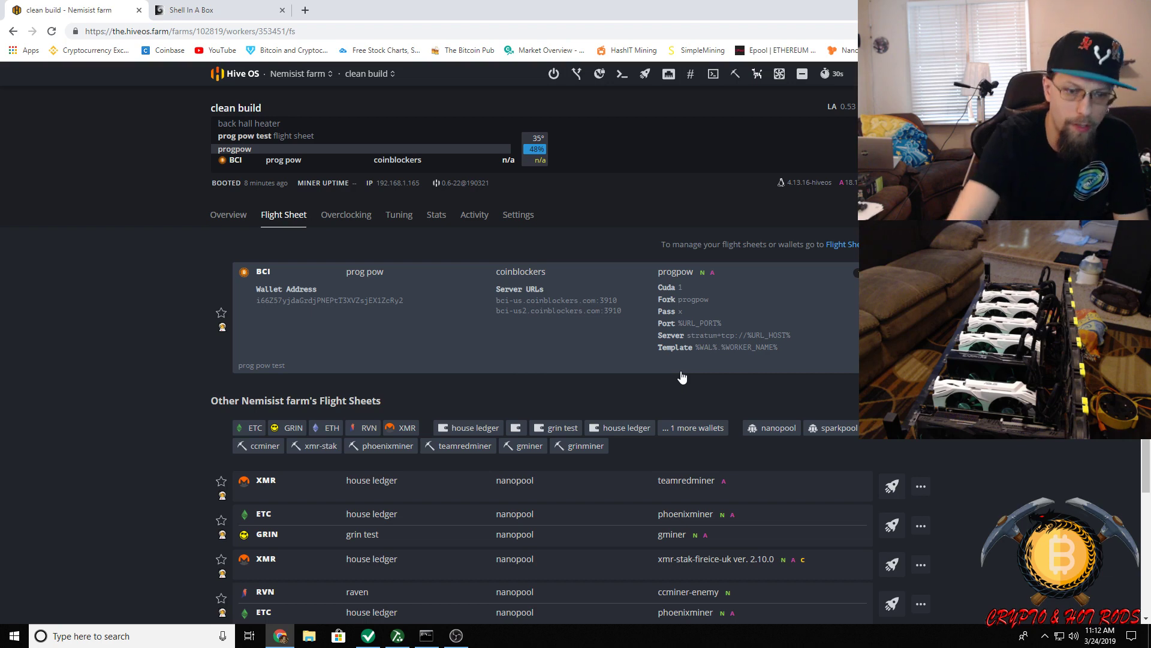
Apply the XMR house ledger flight sheet with teamredminer to the worker and return to its overview.
scroll(514, 327, down, 2)
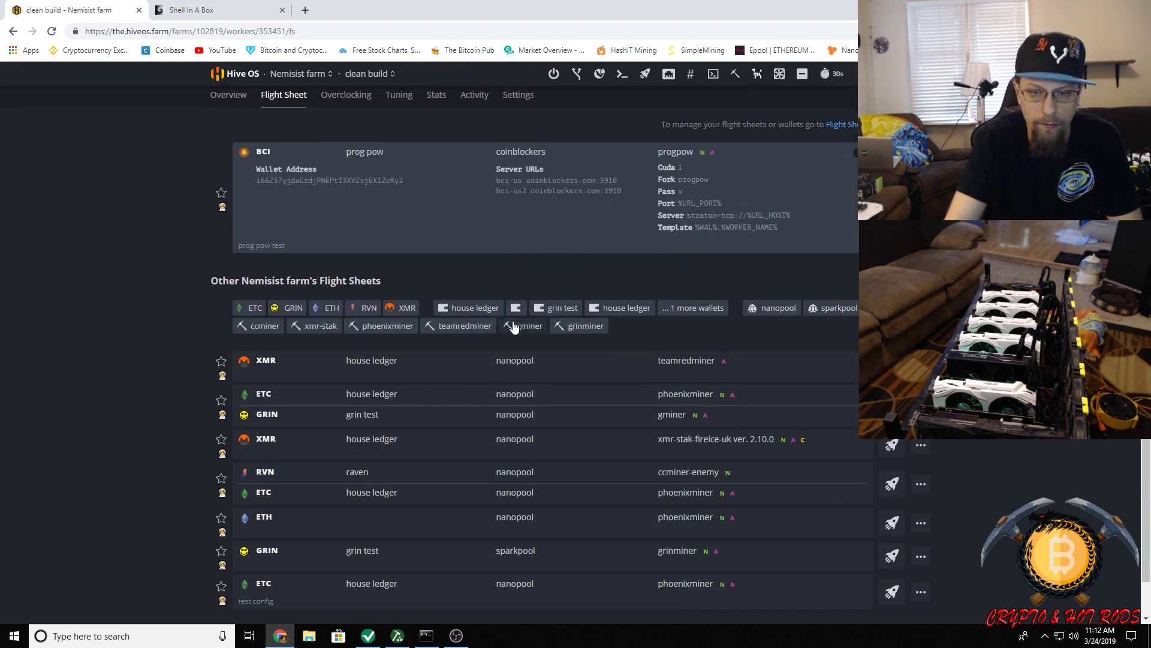
scroll(513, 327, down, 1)
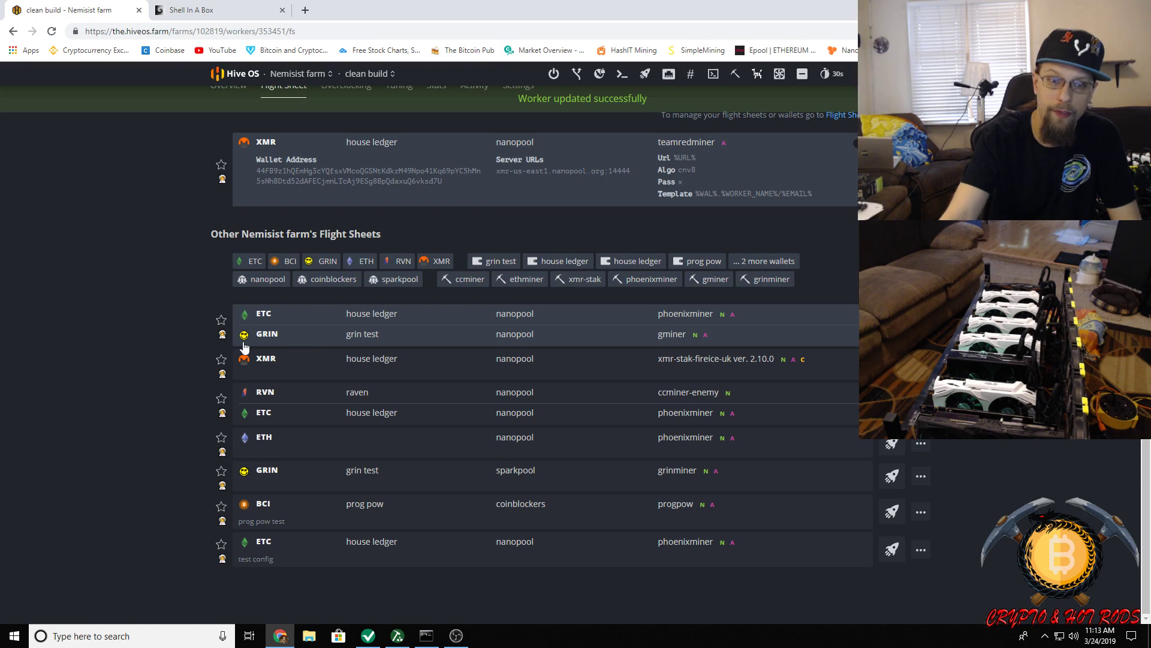
scroll(19, 361, up, 3)
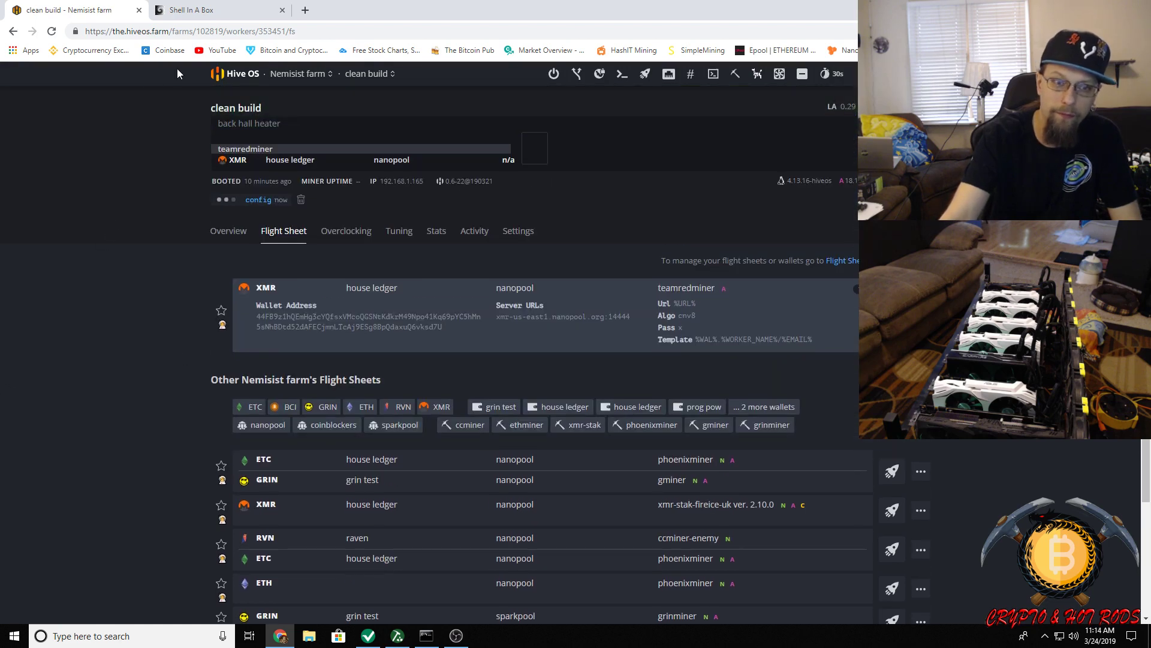
click(231, 231)
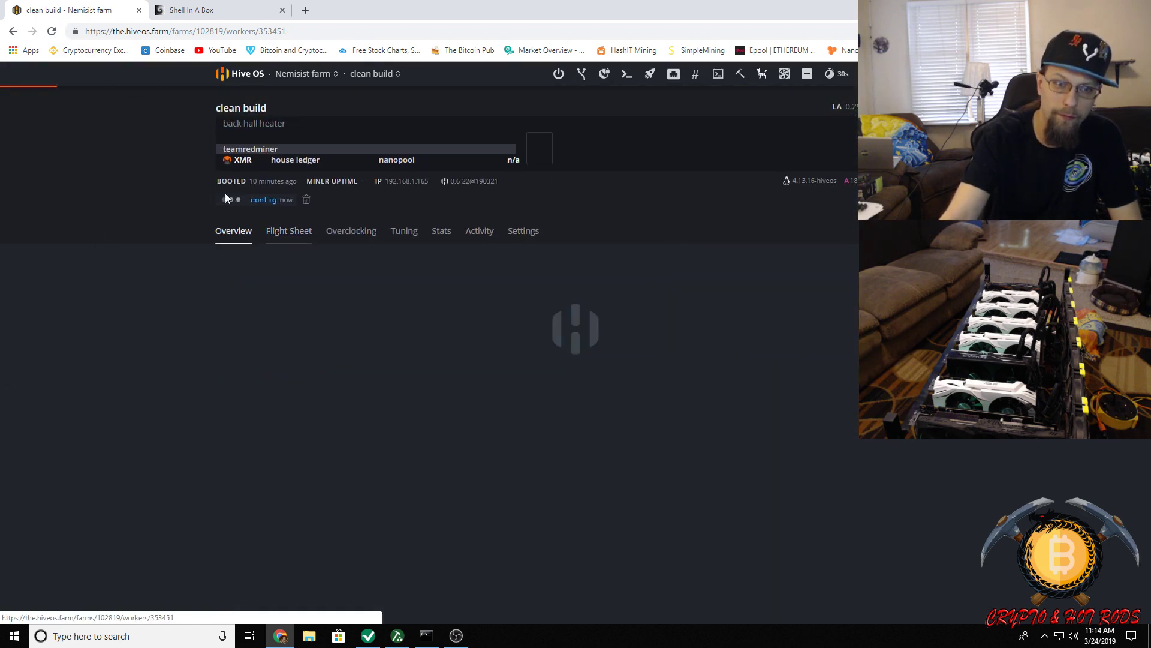
Run the miner command in the Shell In A Box session to show the teamredminer output.
click(225, 18)
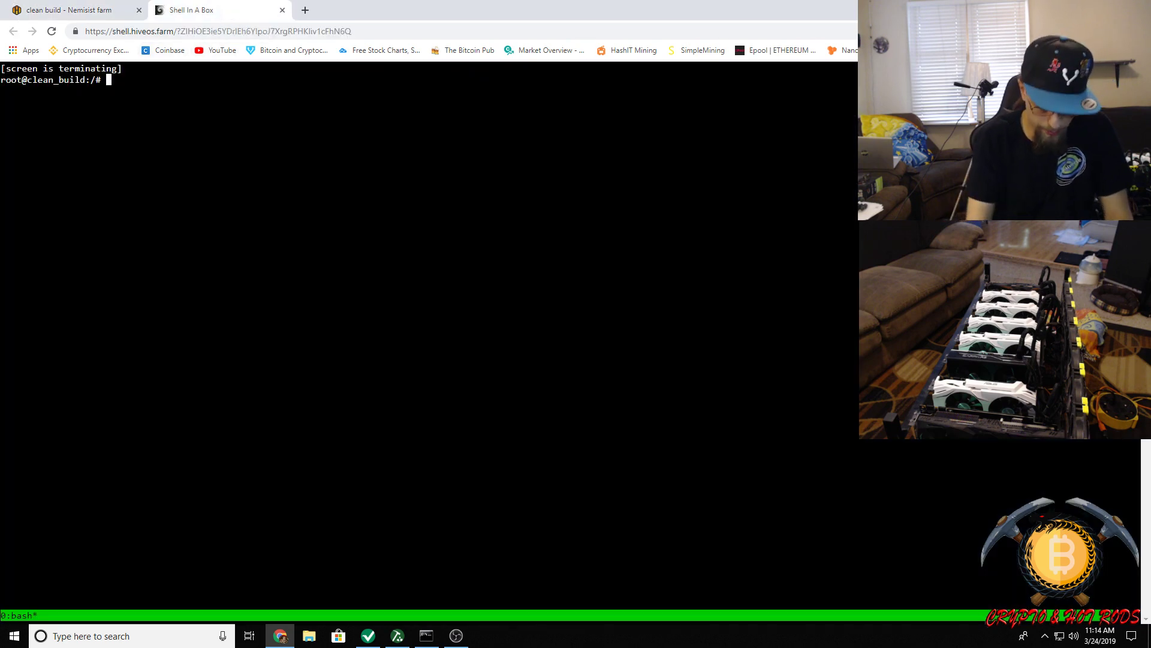
text(miner)
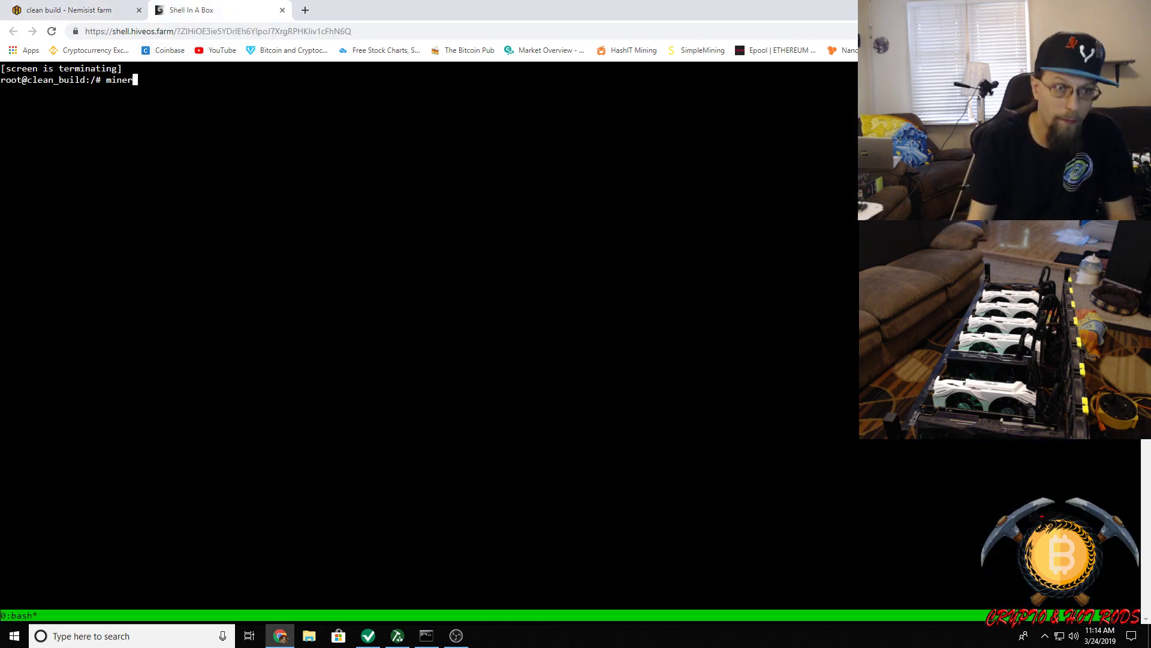
key(Return)
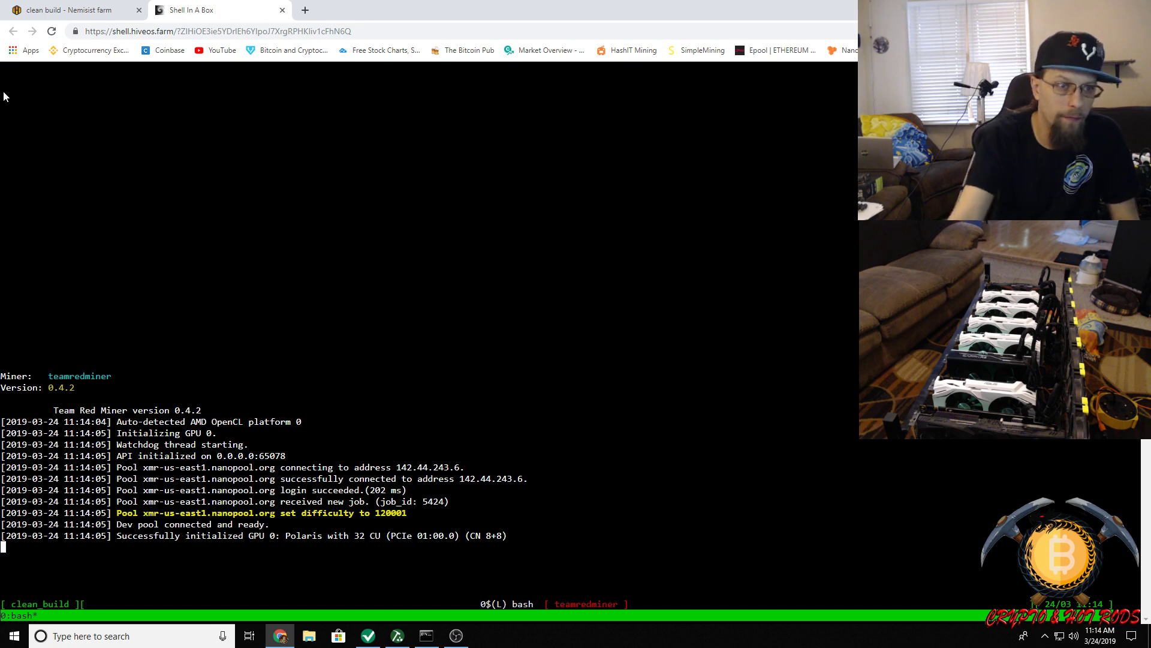
Compare the XMR hashrate and power draw in the worker overview with the teamredminer output in the shell.
click(69, 10)
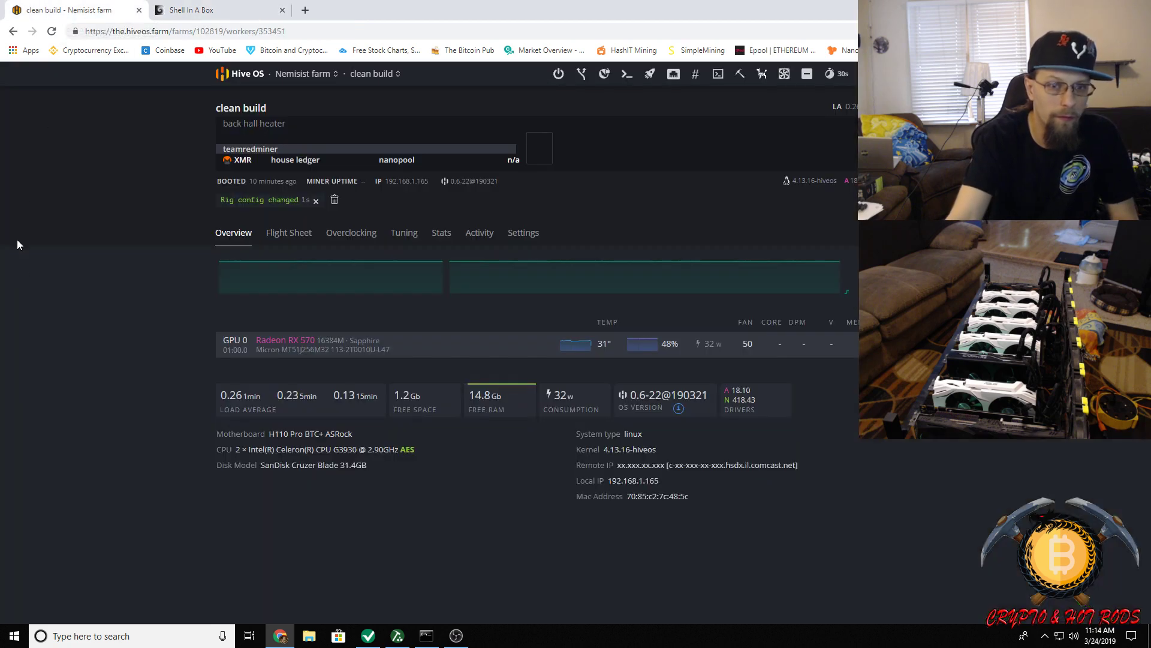
click(223, 11)
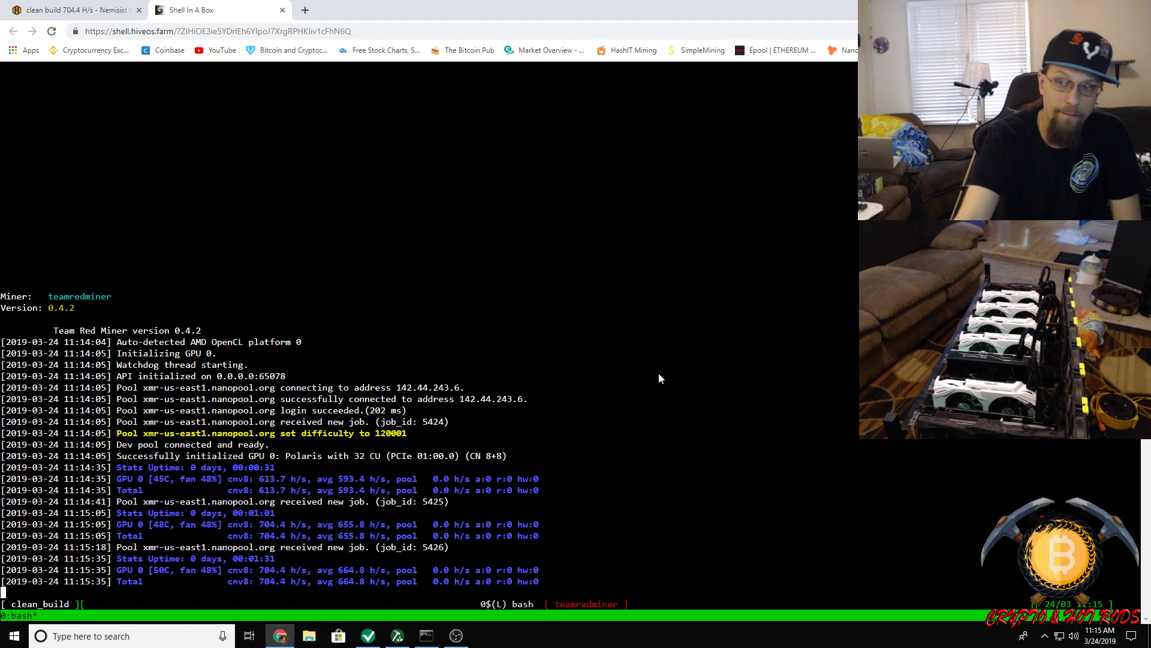
click(76, 10)
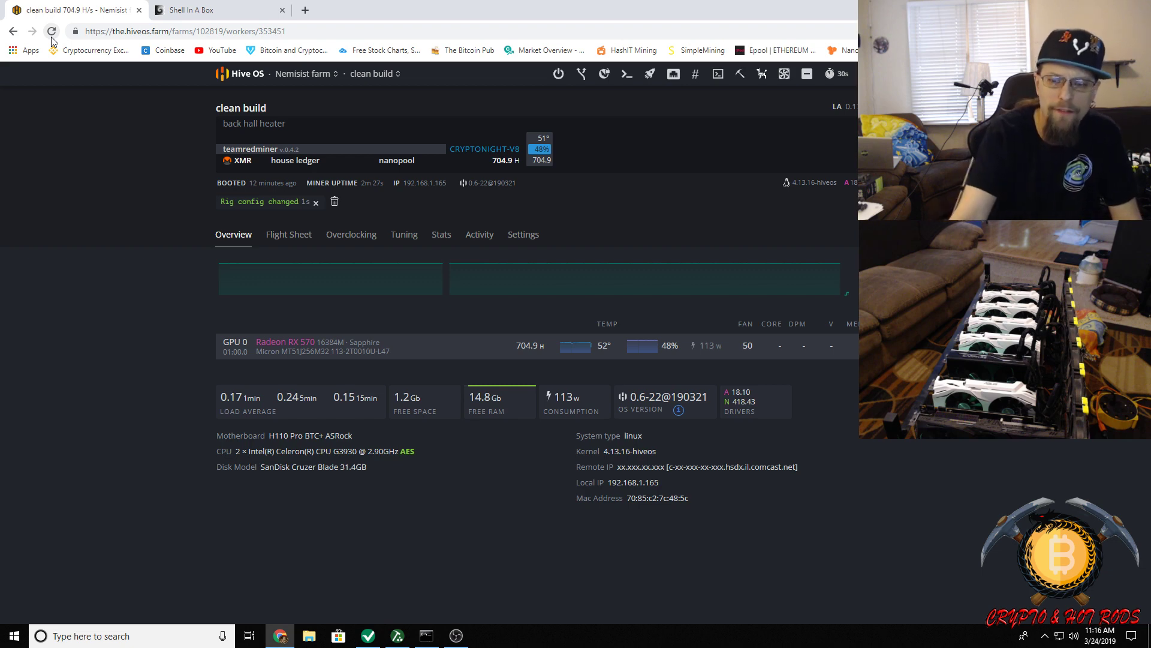
click(217, 8)
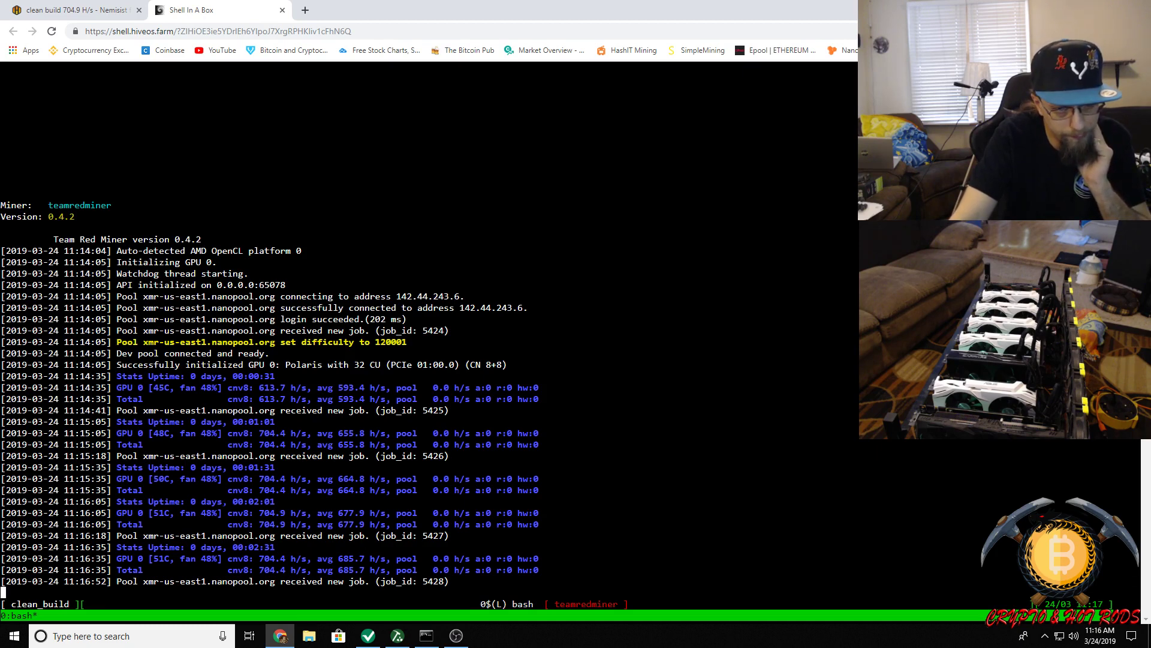
Open the GRIN flight sheet with the grin test wallet, sparkpool and grinminer for editing from the worker's flight sheets.
click(102, 12)
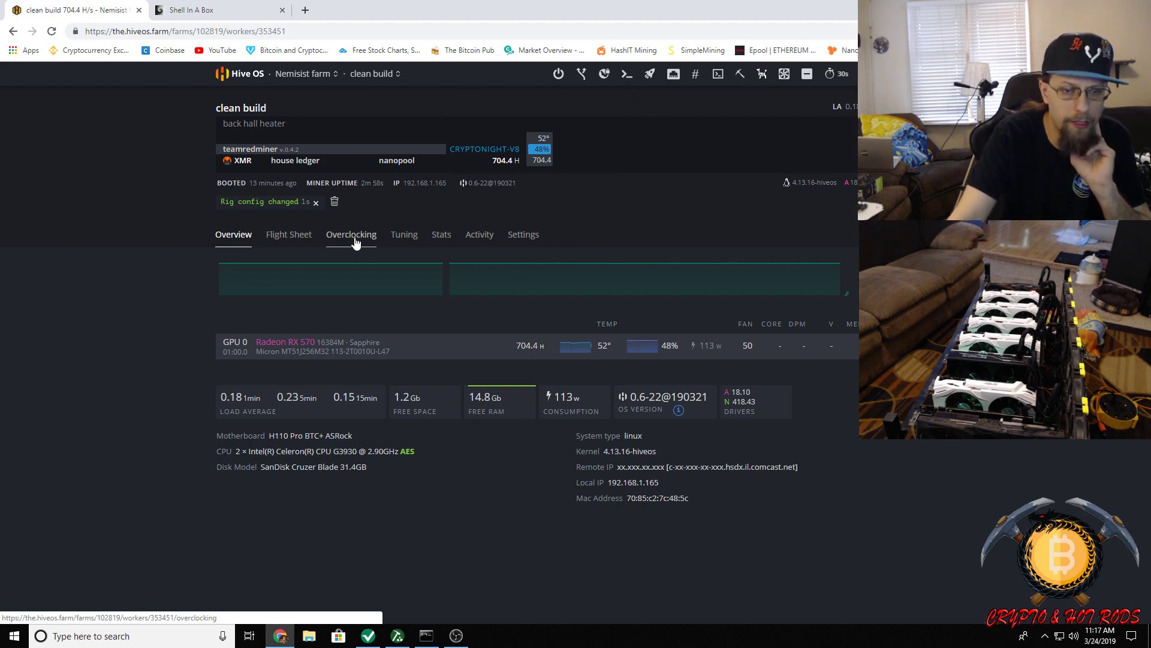
click(290, 238)
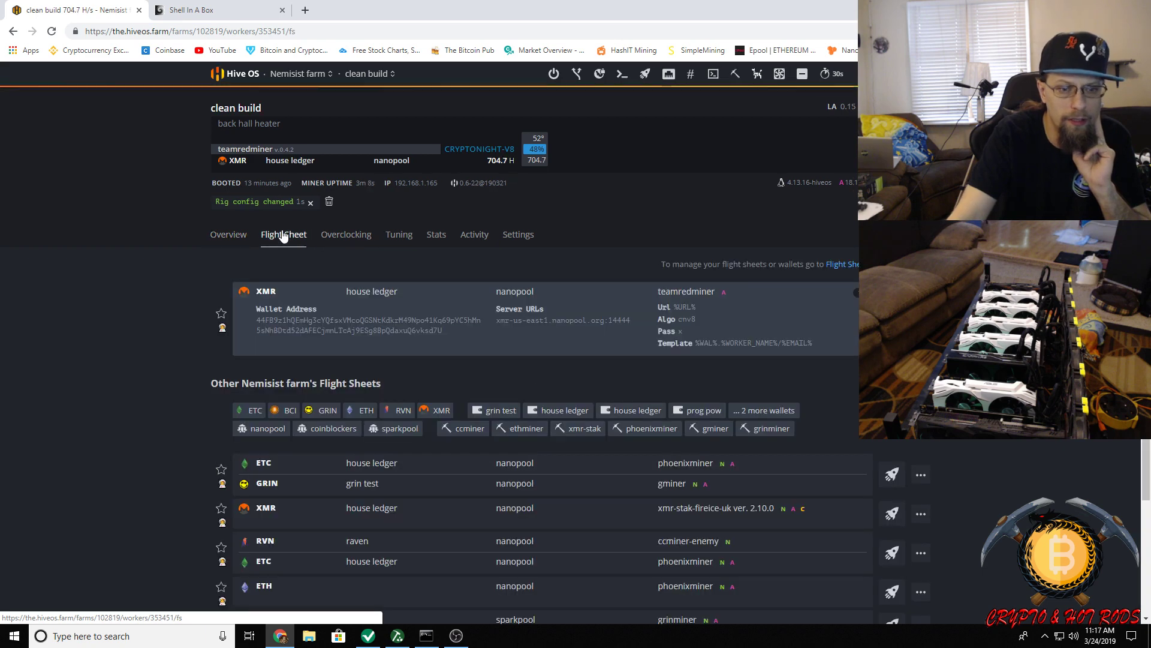
scroll(297, 254, down, 3)
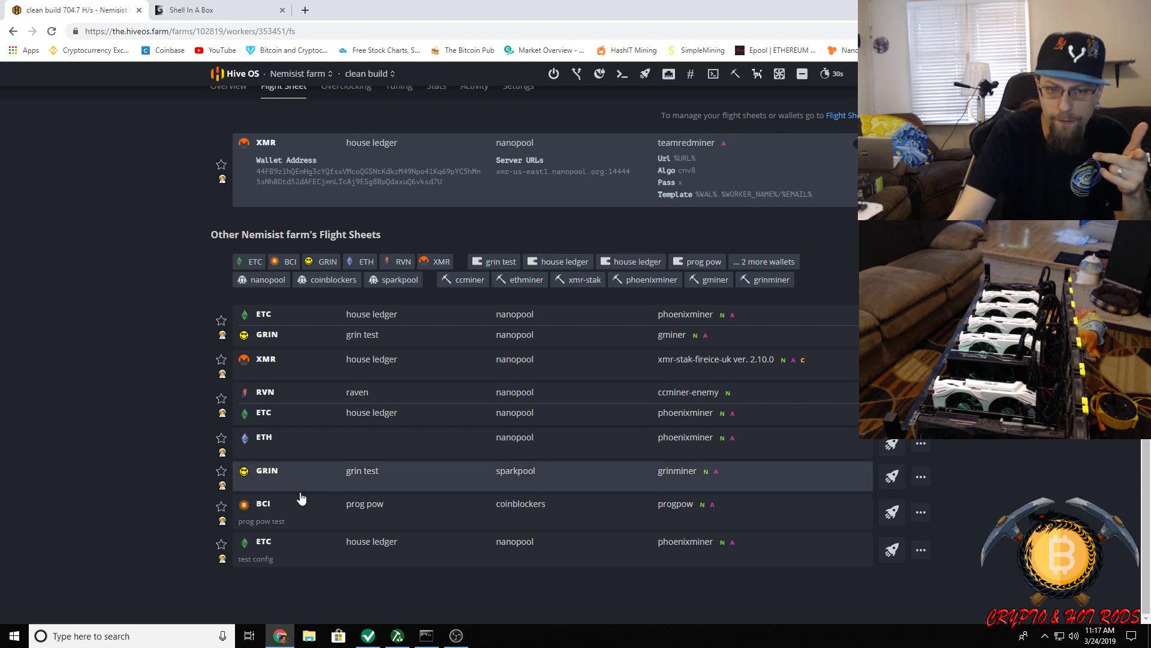
click(920, 480)
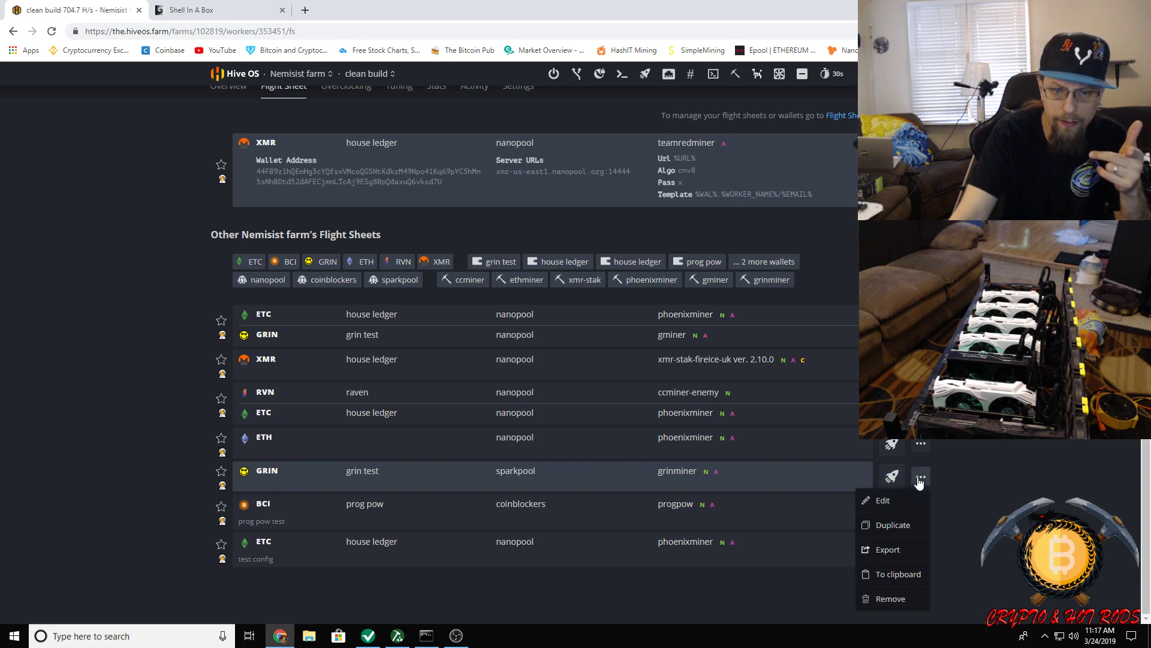
click(884, 499)
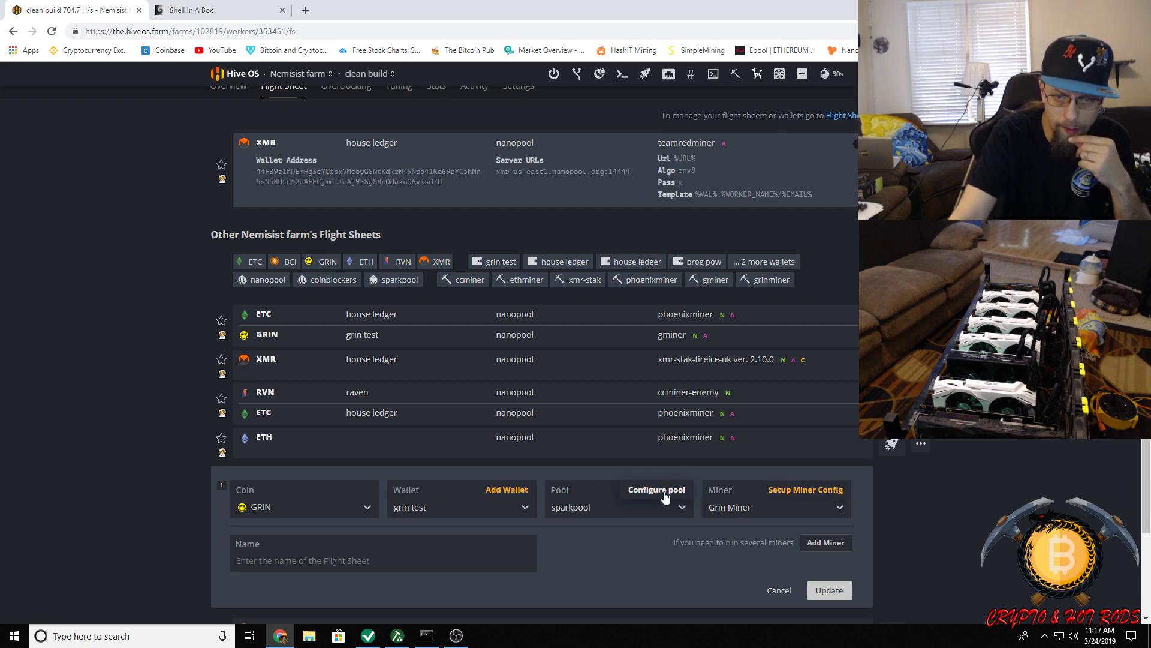
Check which versions the Grin Miner configuration offers and leave it without changes.
click(830, 490)
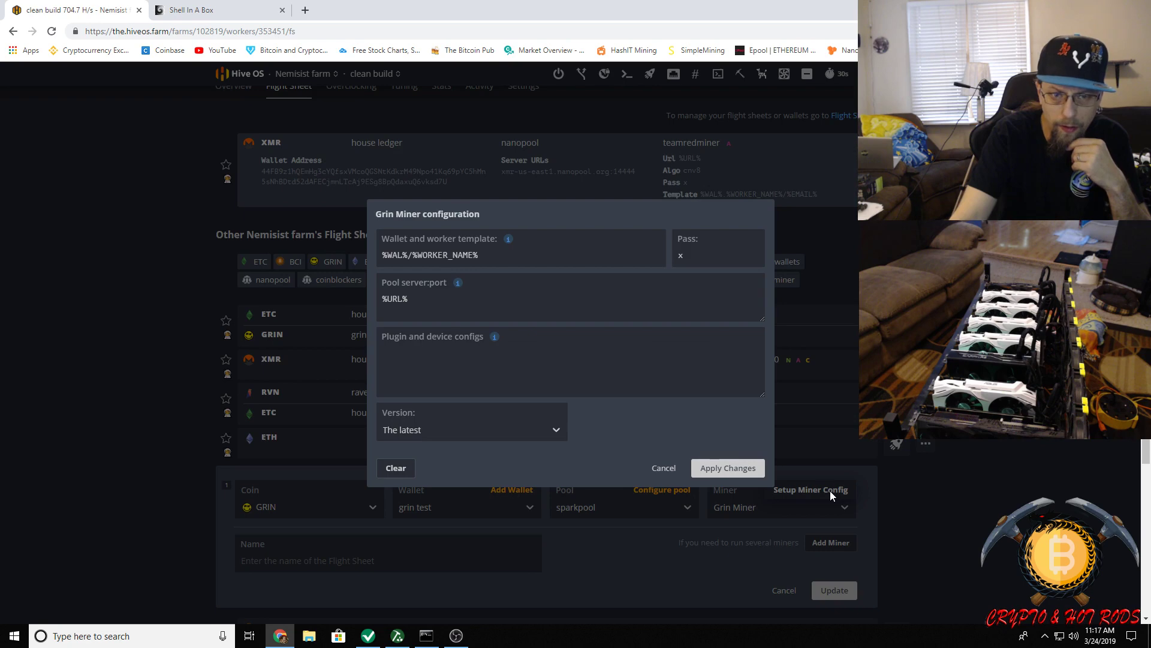
click(556, 431)
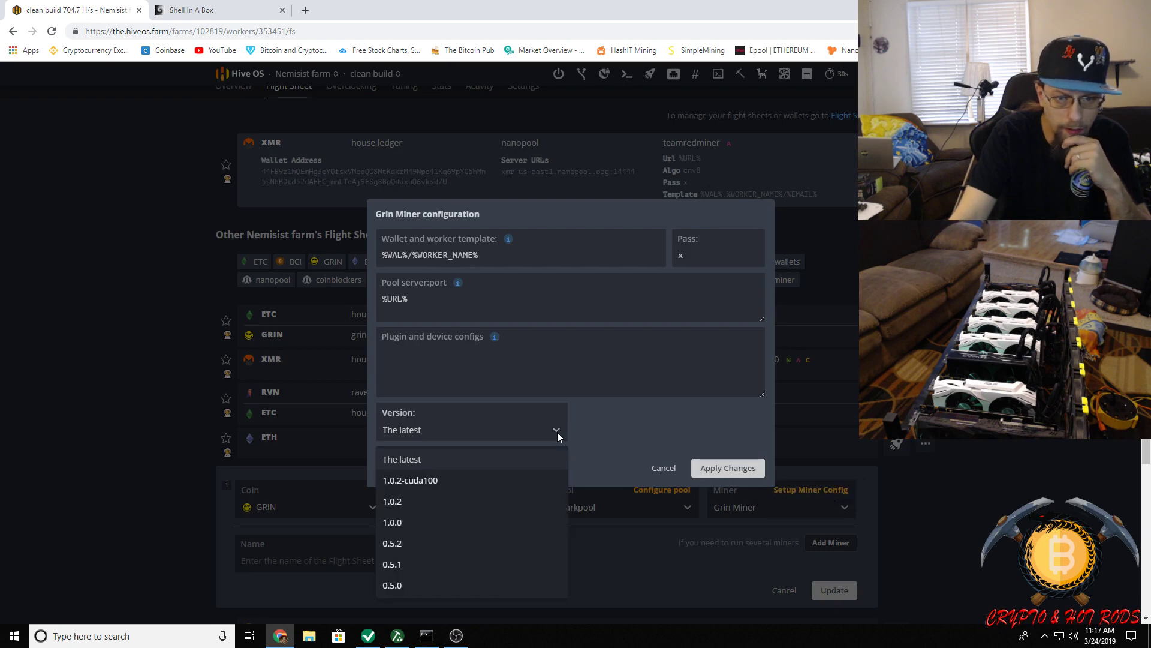
click(622, 428)
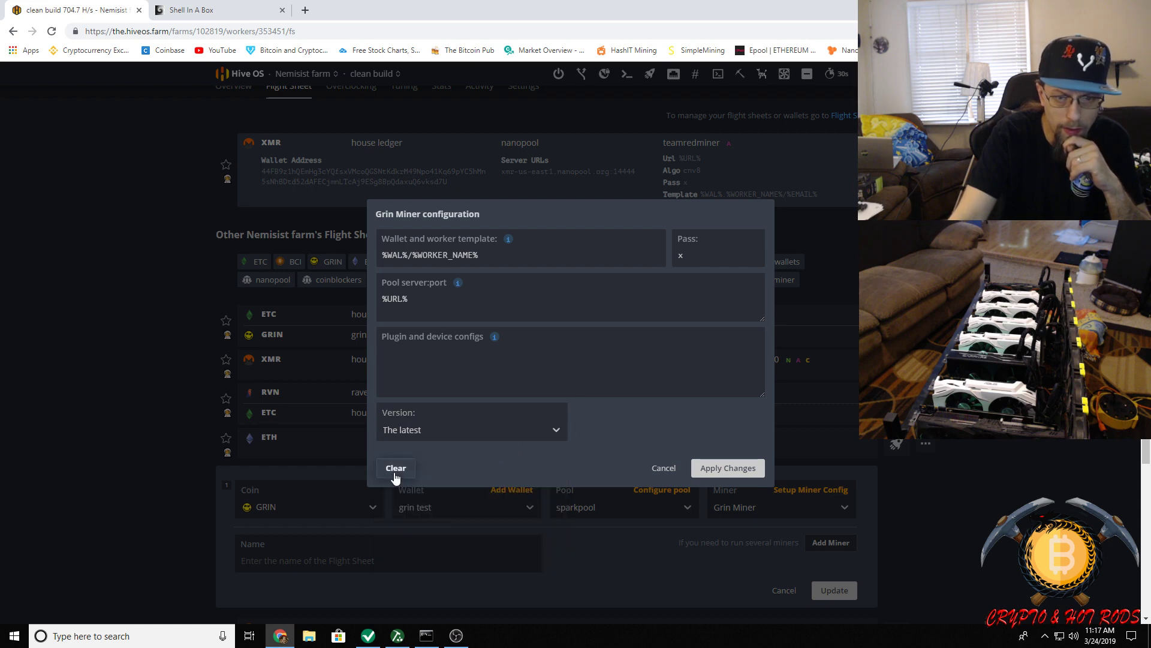
click(663, 469)
Replace the C31 US server with C29 US in the GRIN flight sheet's sparkpool configuration and update the flight sheet.
scroll(717, 518, down, 2)
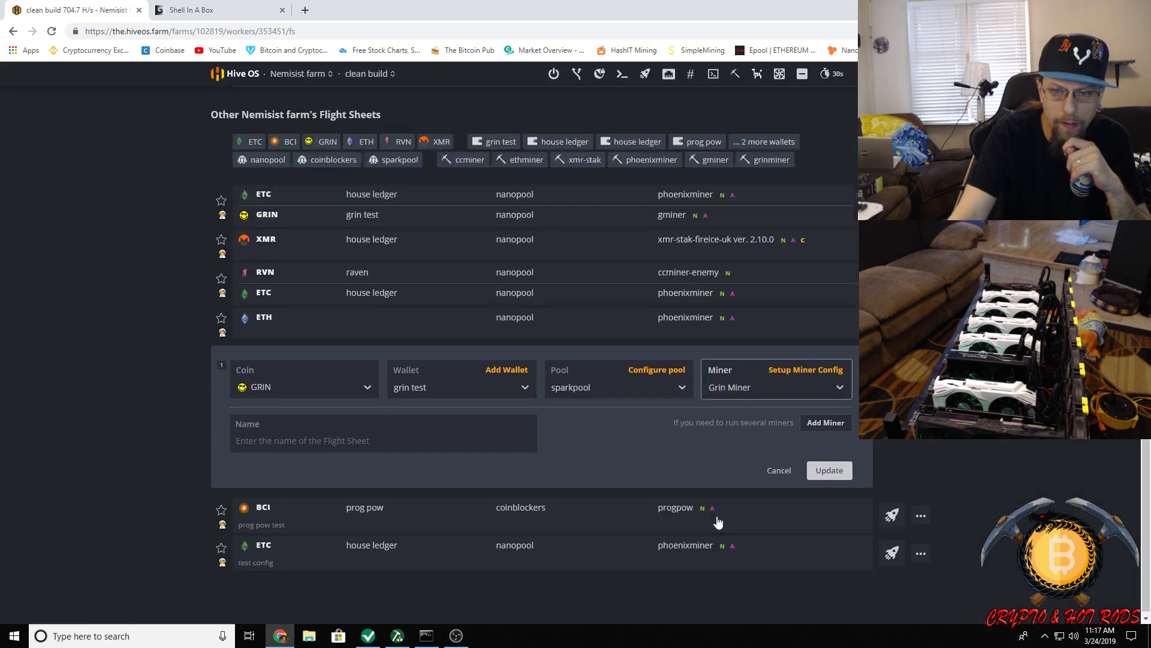
click(682, 389)
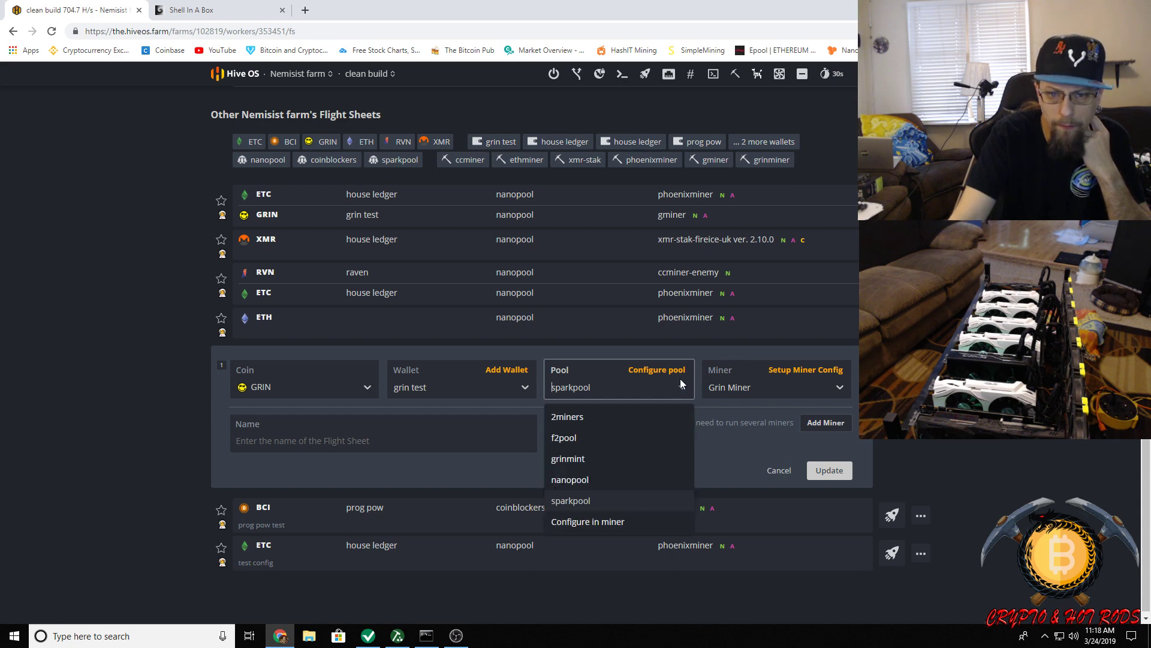
click(679, 372)
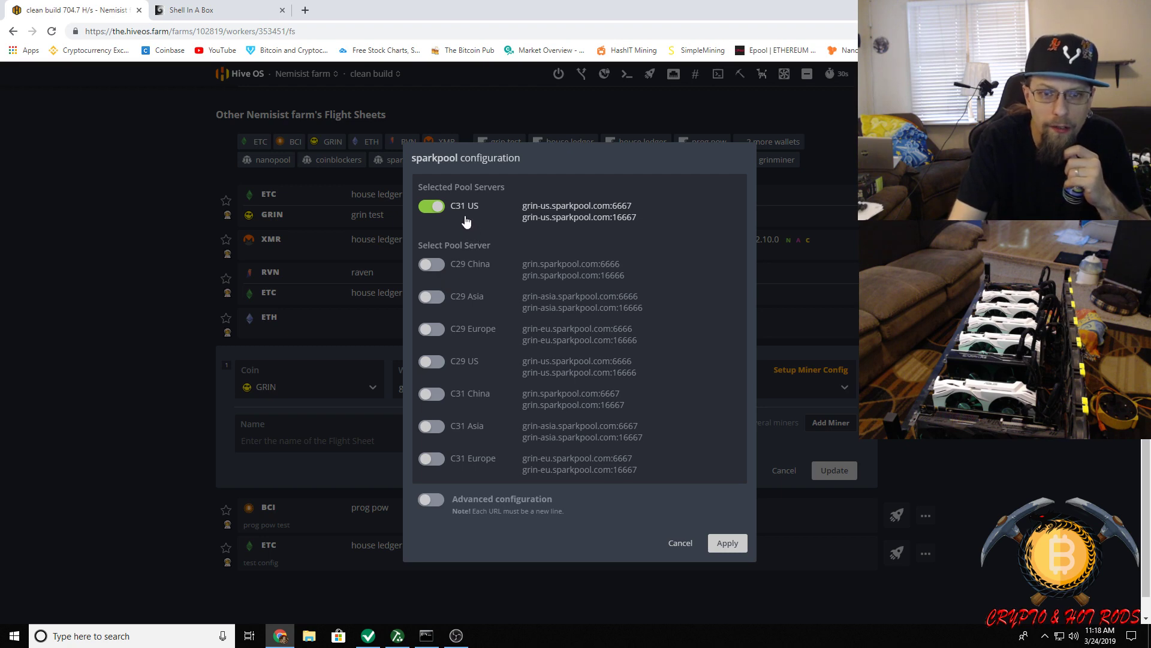
click(432, 363)
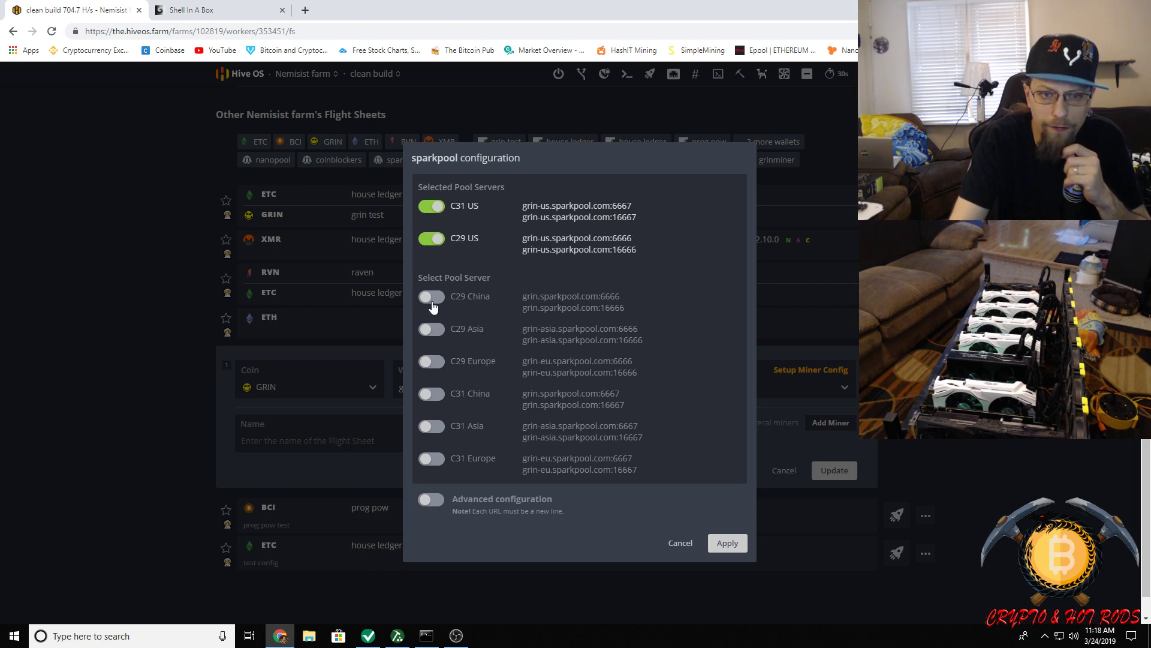
click(436, 209)
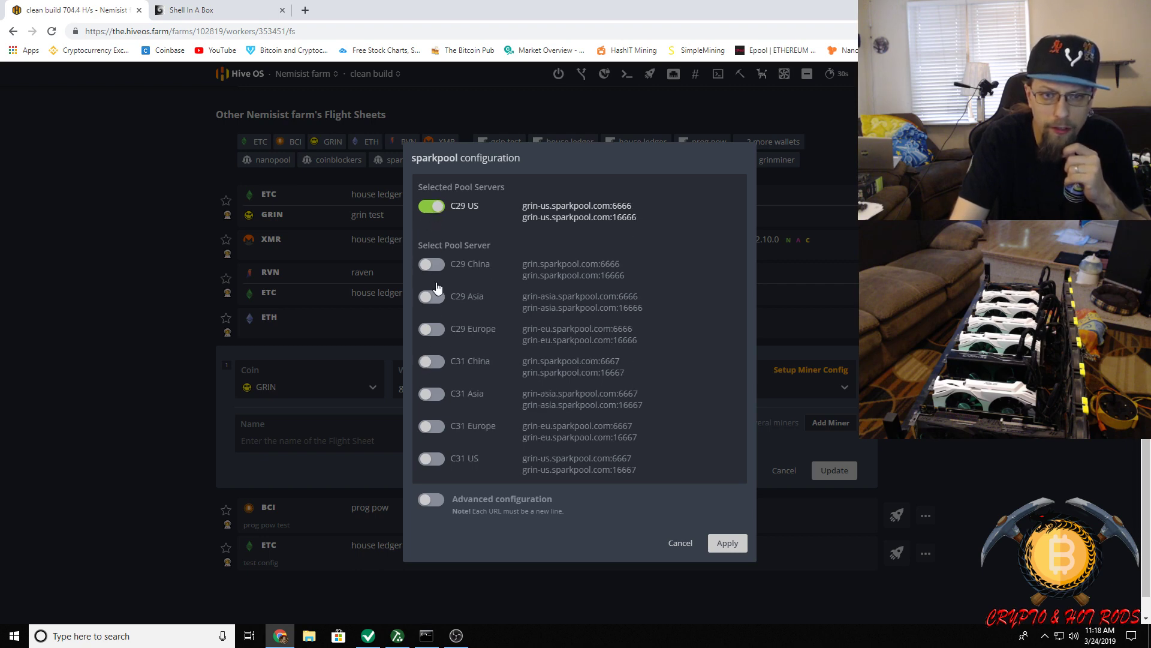
click(728, 544)
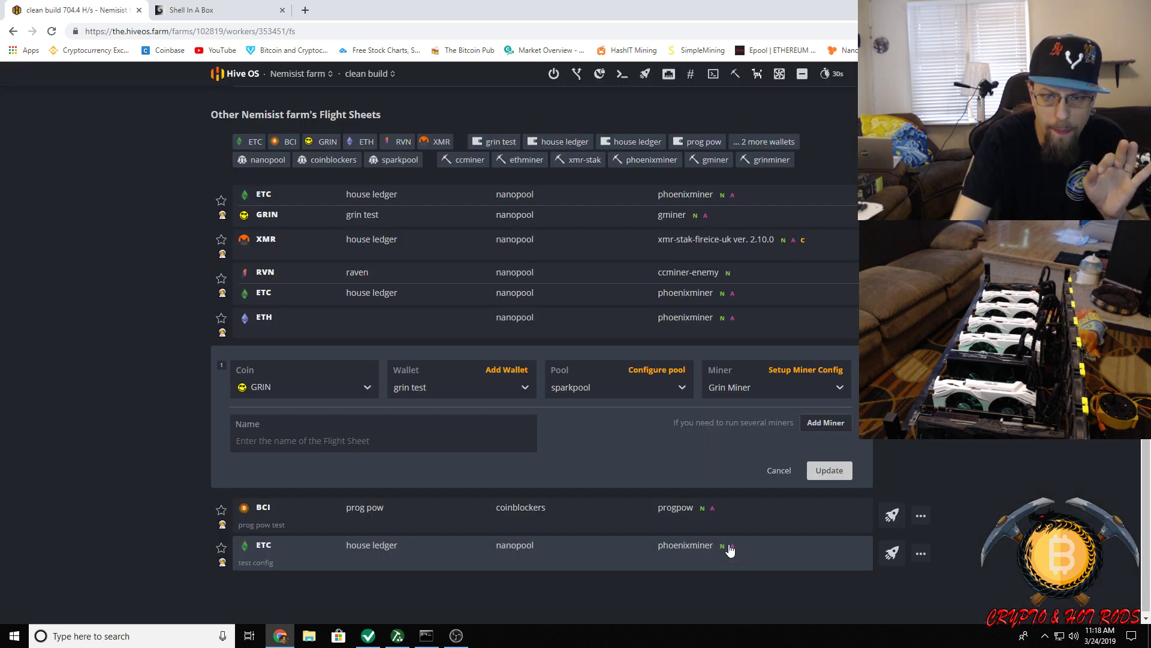
click(830, 471)
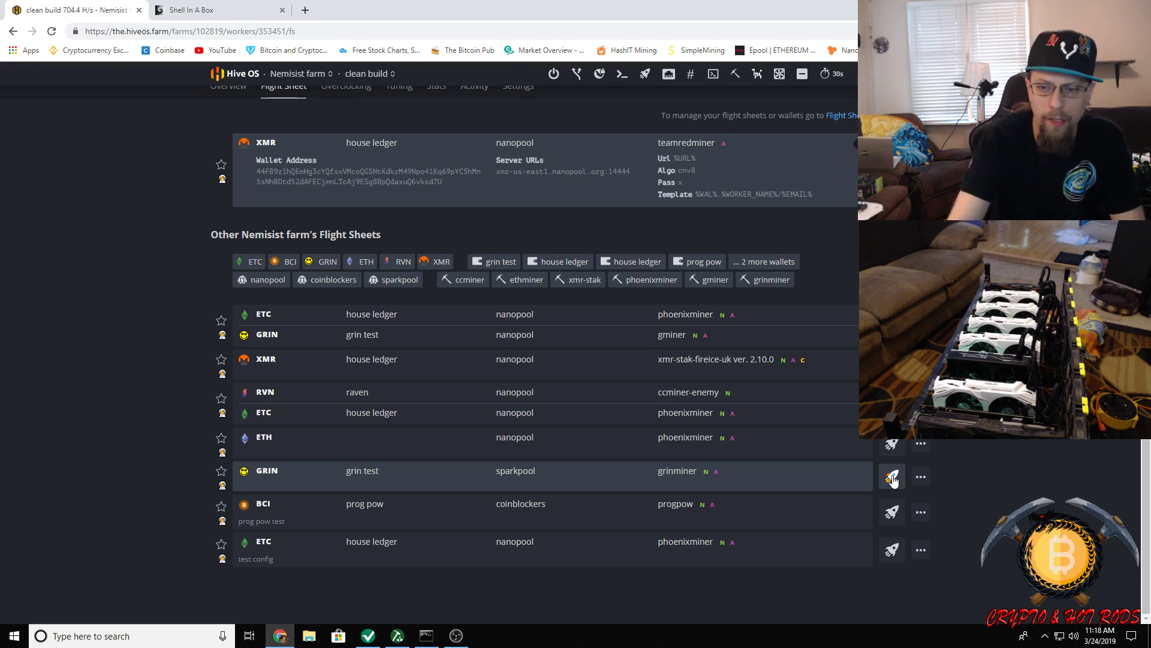
Apply the GRIN sparkpool flight sheet to the worker and run the miner command in the Shell In A Box session.
click(892, 476)
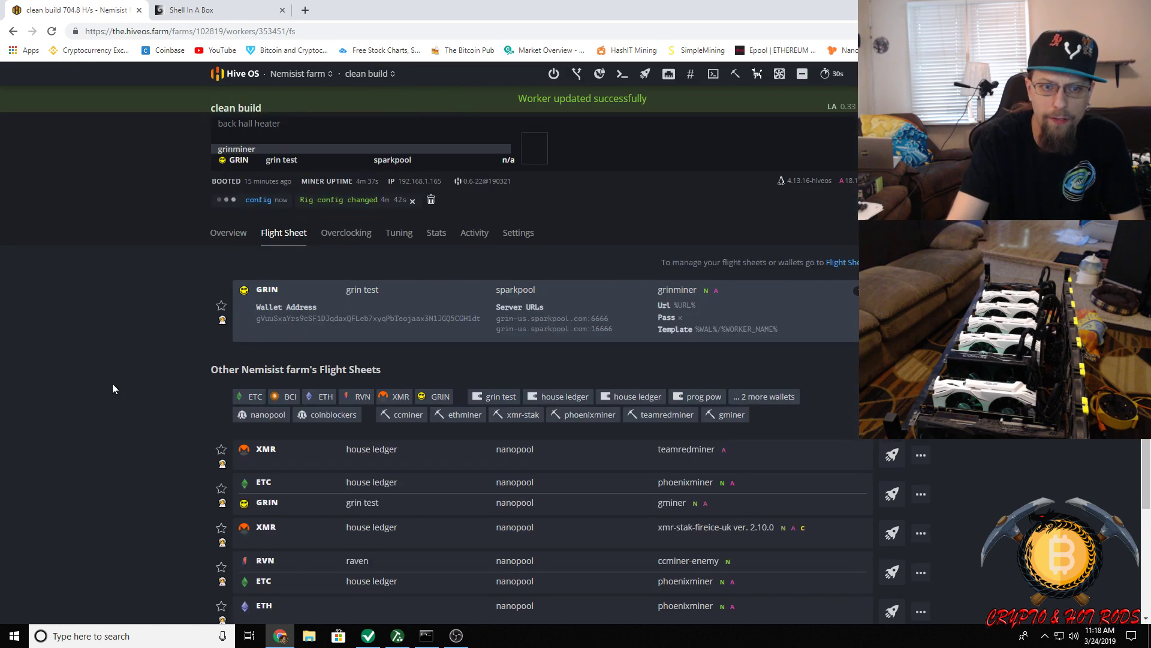
click(228, 233)
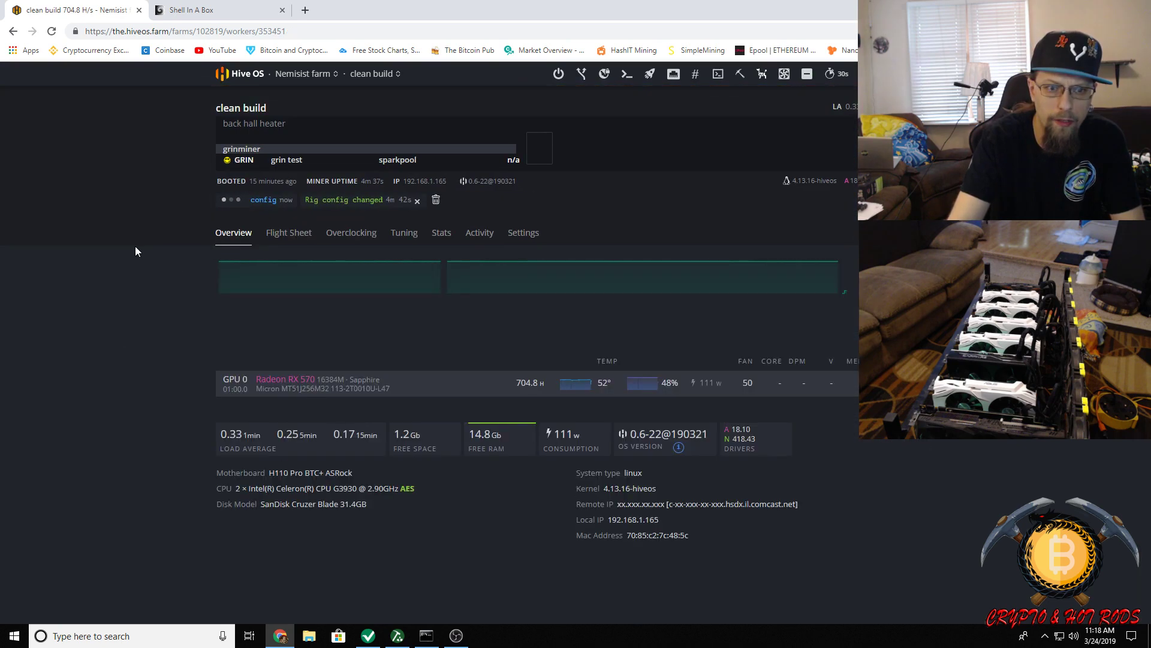
click(191, 11)
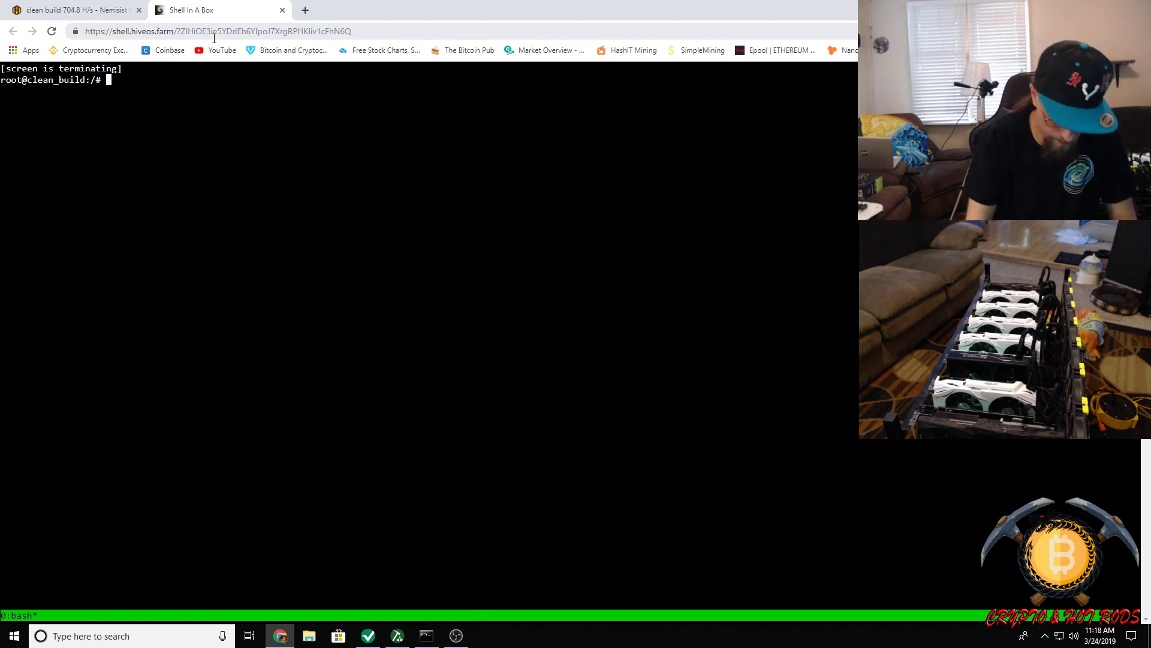
text(miner)
key(Return)
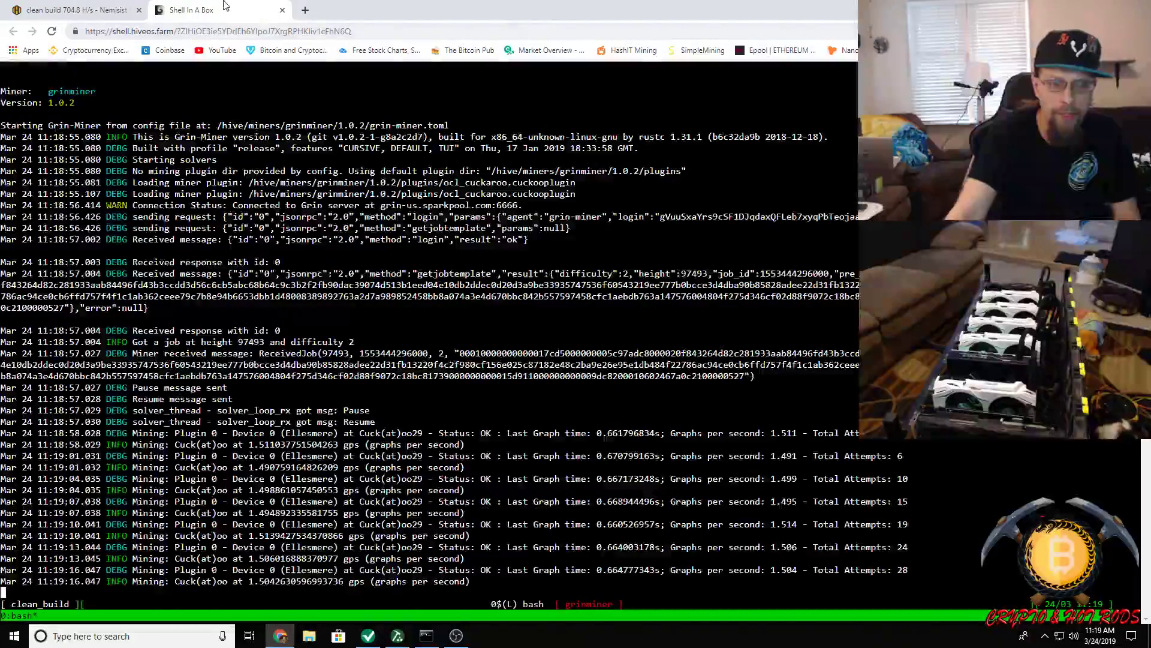
Compare the GRIN hashrate and power draw in the worker overview with the grinminer output in the shell.
click(75, 8)
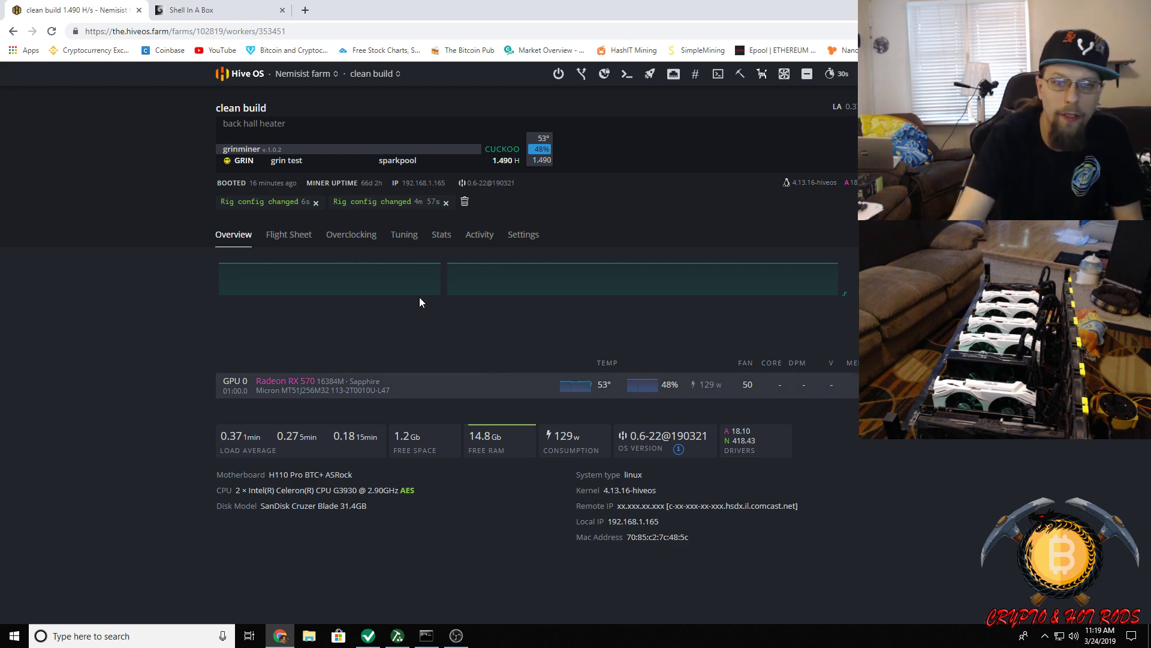
mouse_move(411, 283)
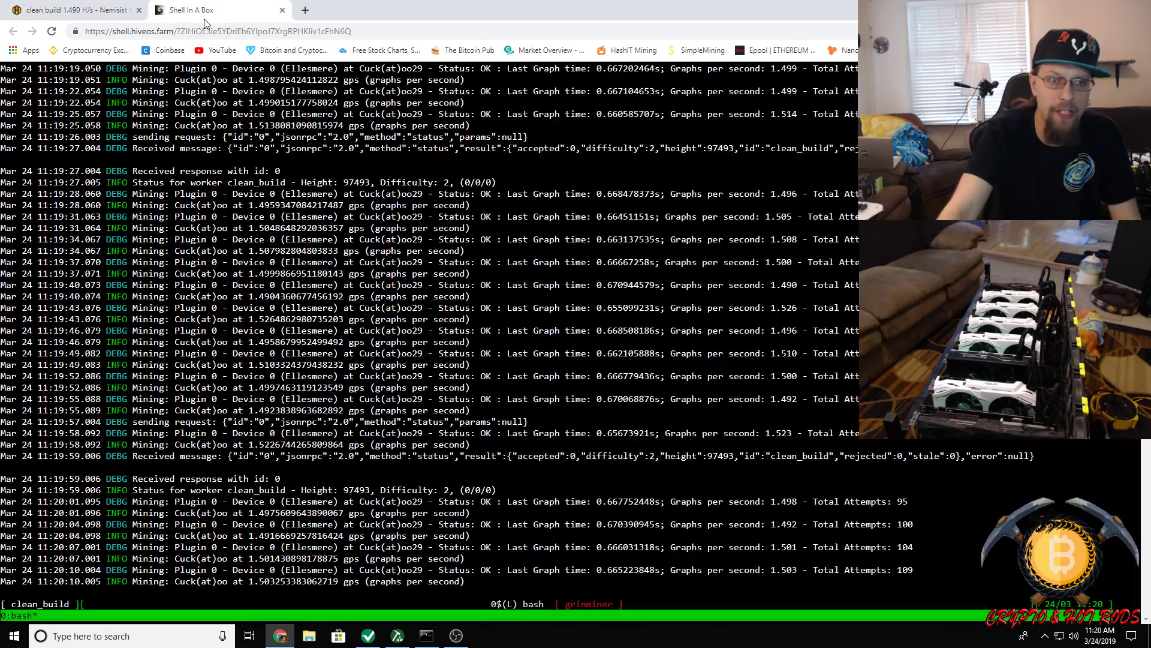
click(197, 10)
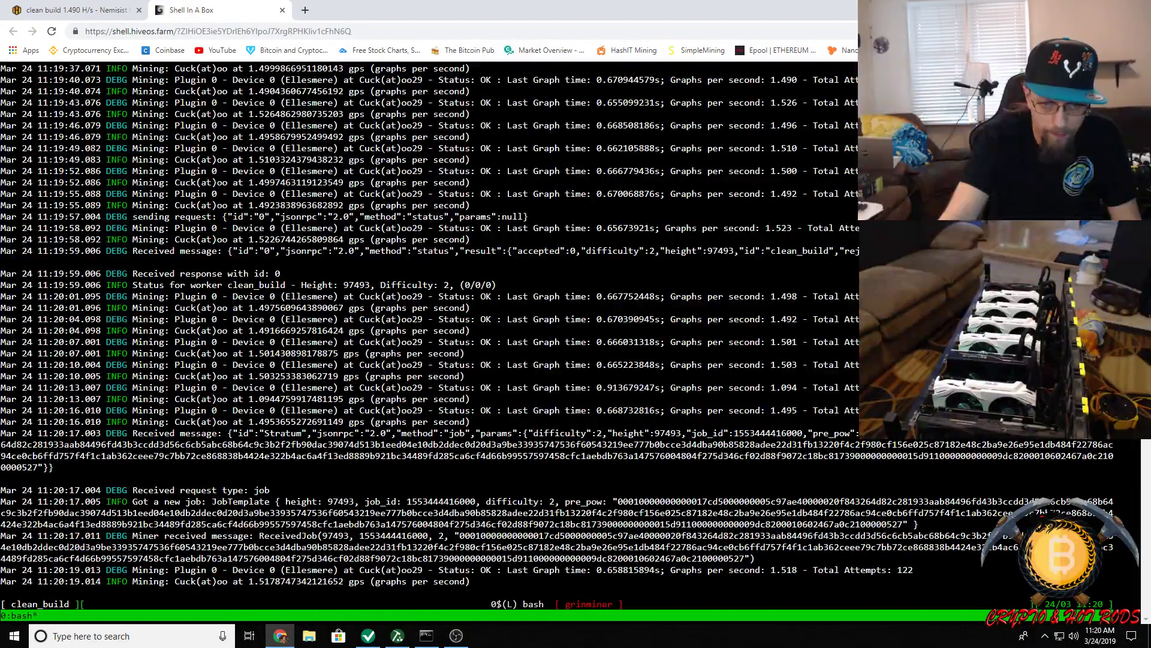
Switch the active GRIN flight sheet's sparkpool server from C29 US to C31 US and apply the update to all workers.
click(82, 17)
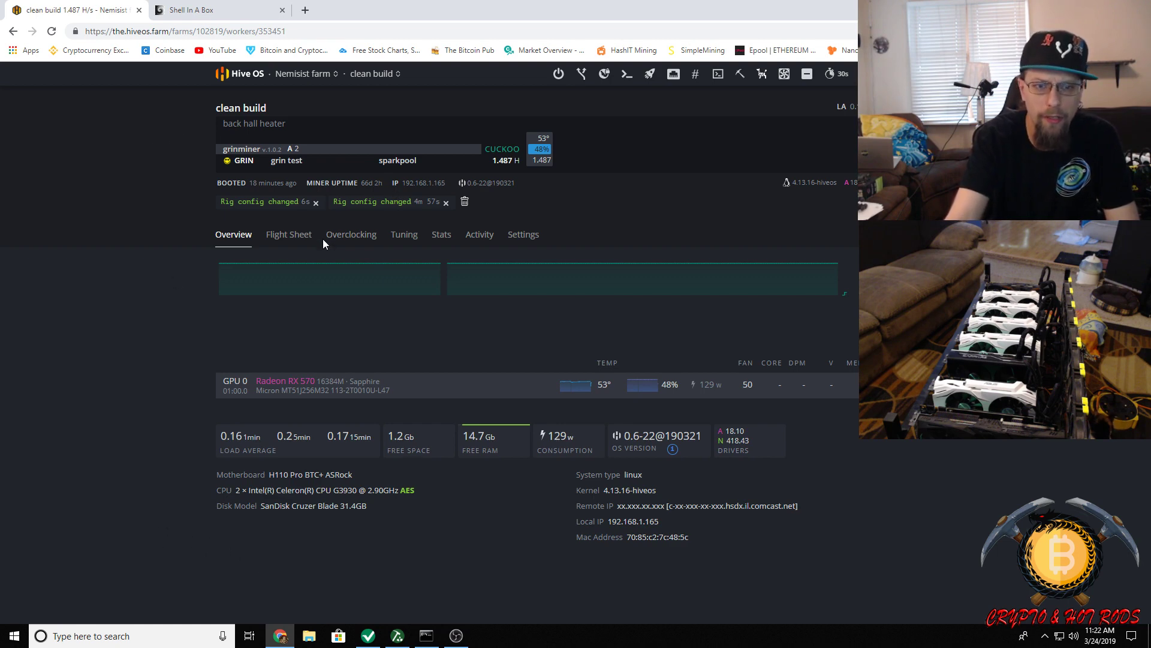
click(290, 240)
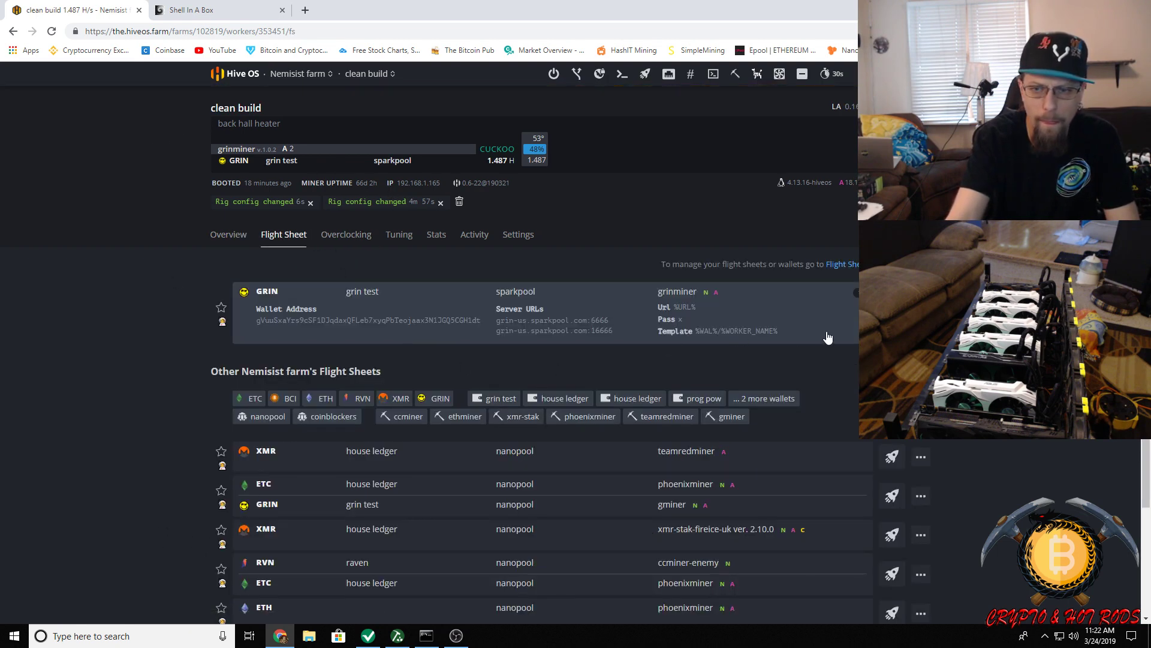
click(892, 312)
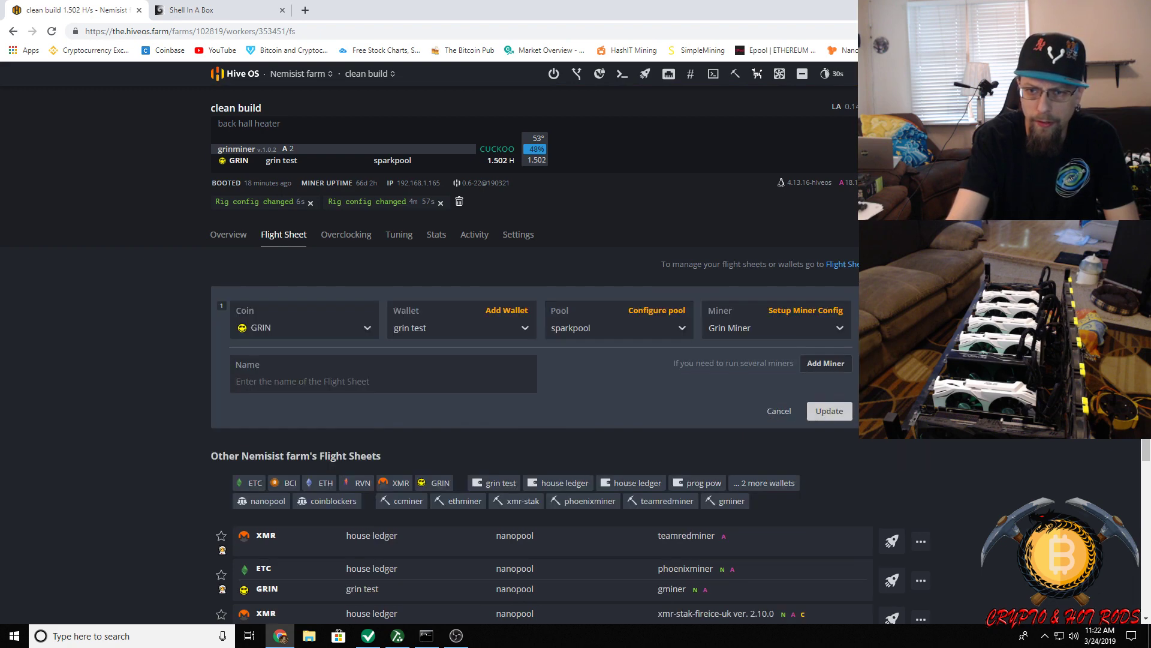
click(660, 311)
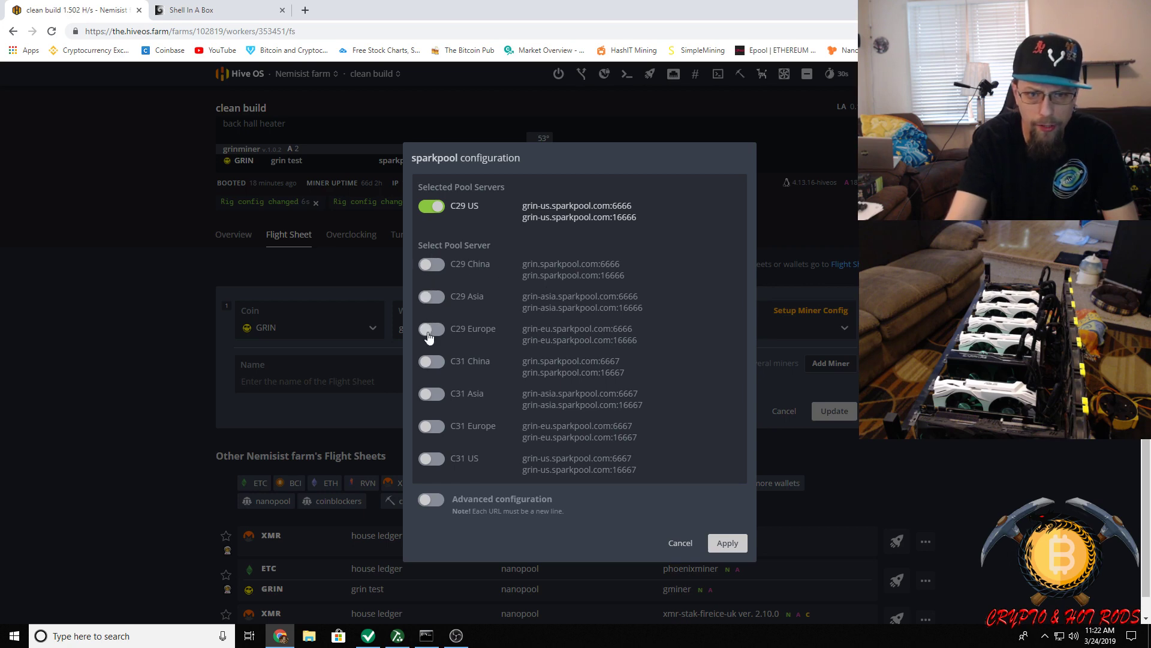
click(430, 460)
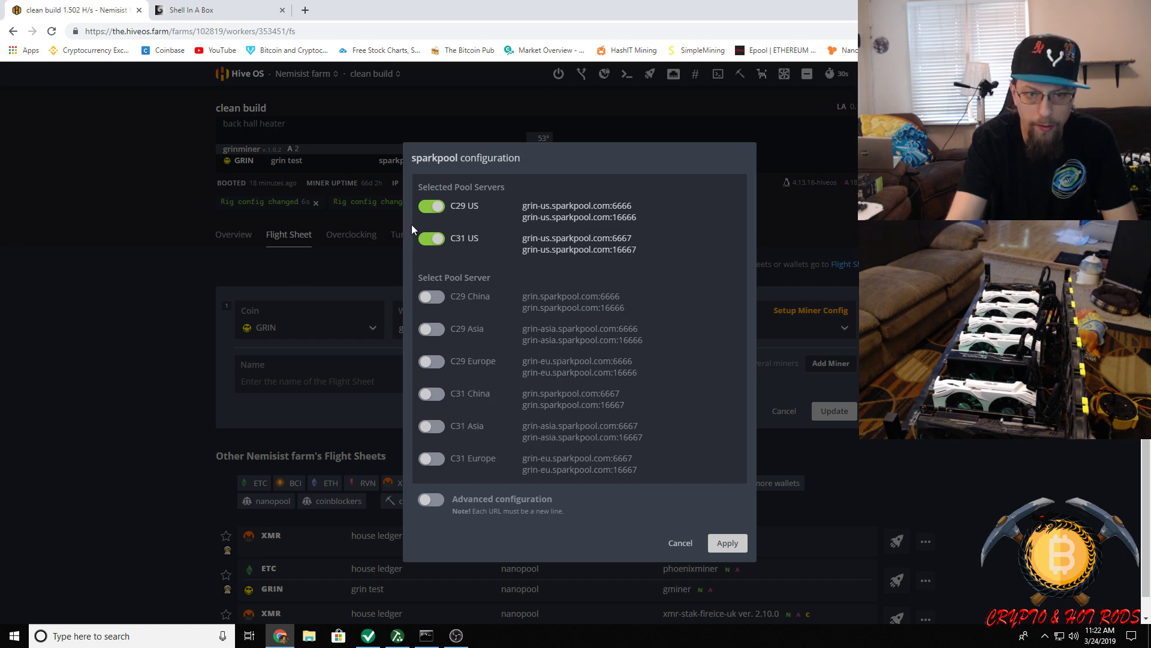
click(432, 211)
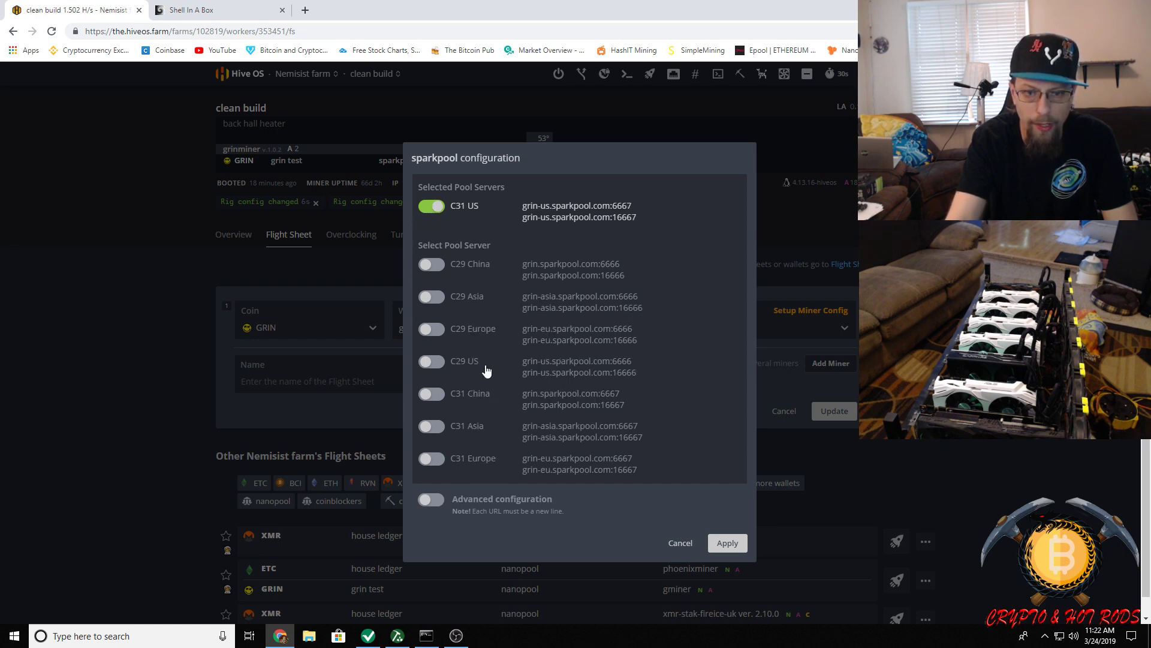
click(727, 543)
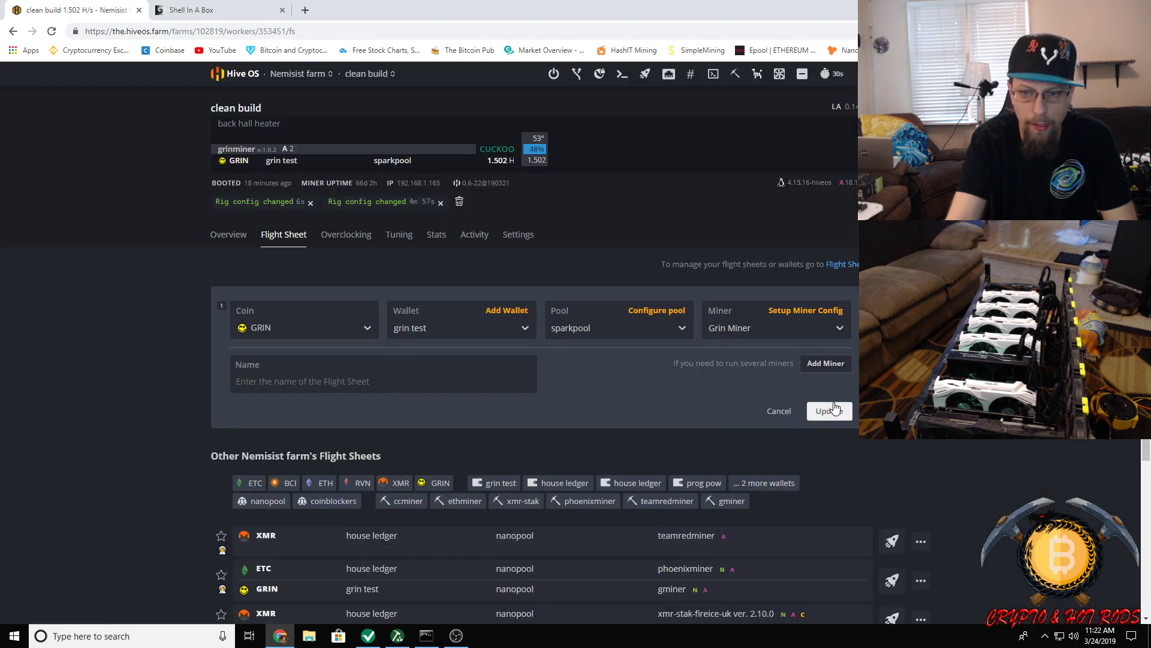
click(834, 411)
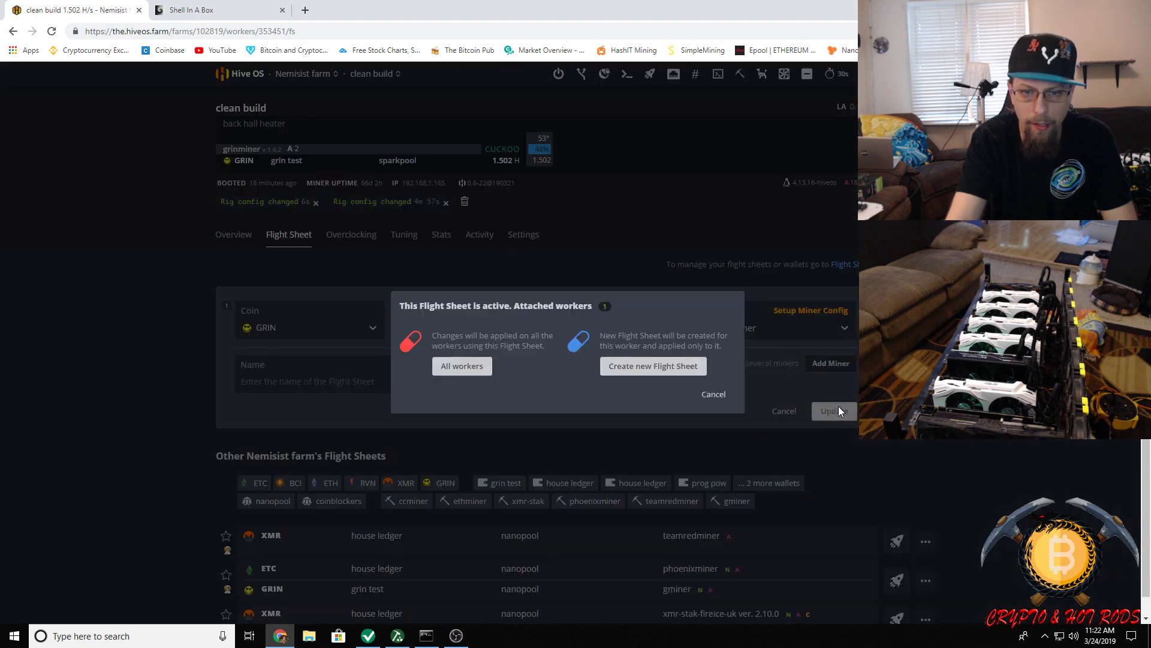
click(466, 367)
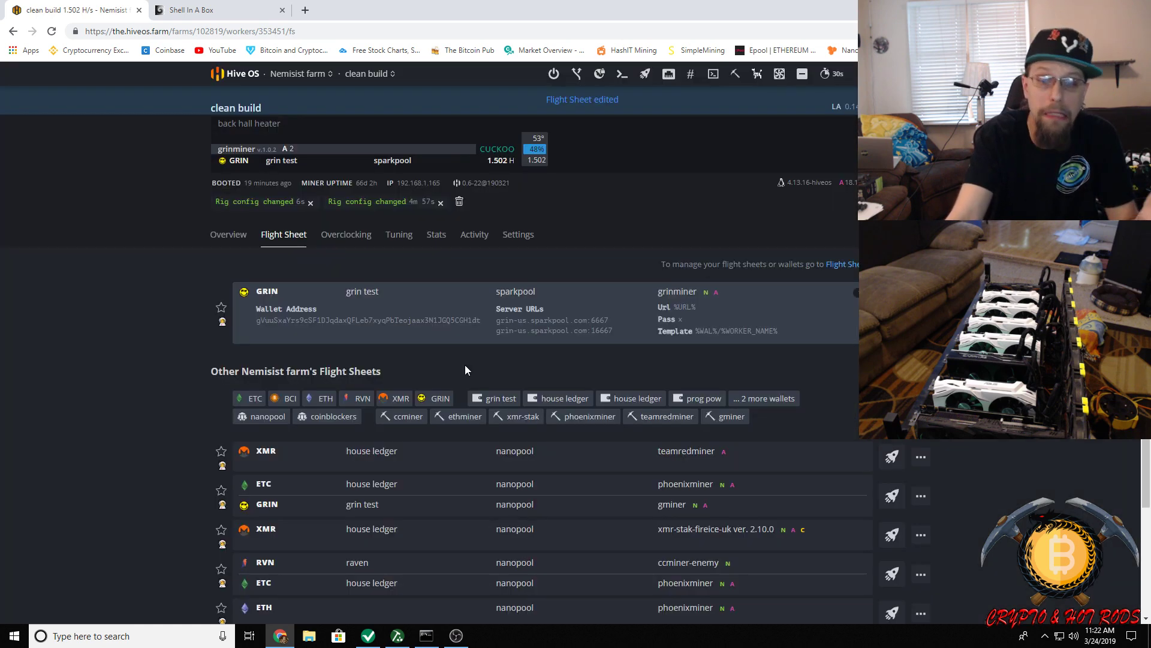
Run the miner command in the Shell In A Box session and clear the worker's rig config notifications in Hive OS.
click(227, 239)
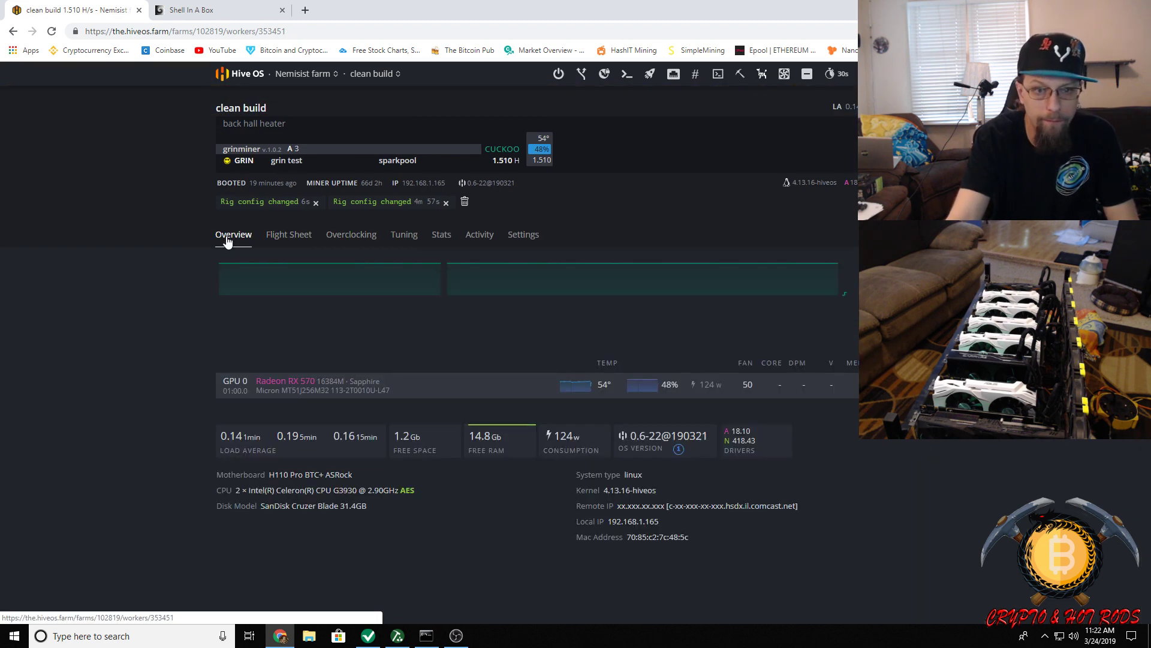
click(230, 18)
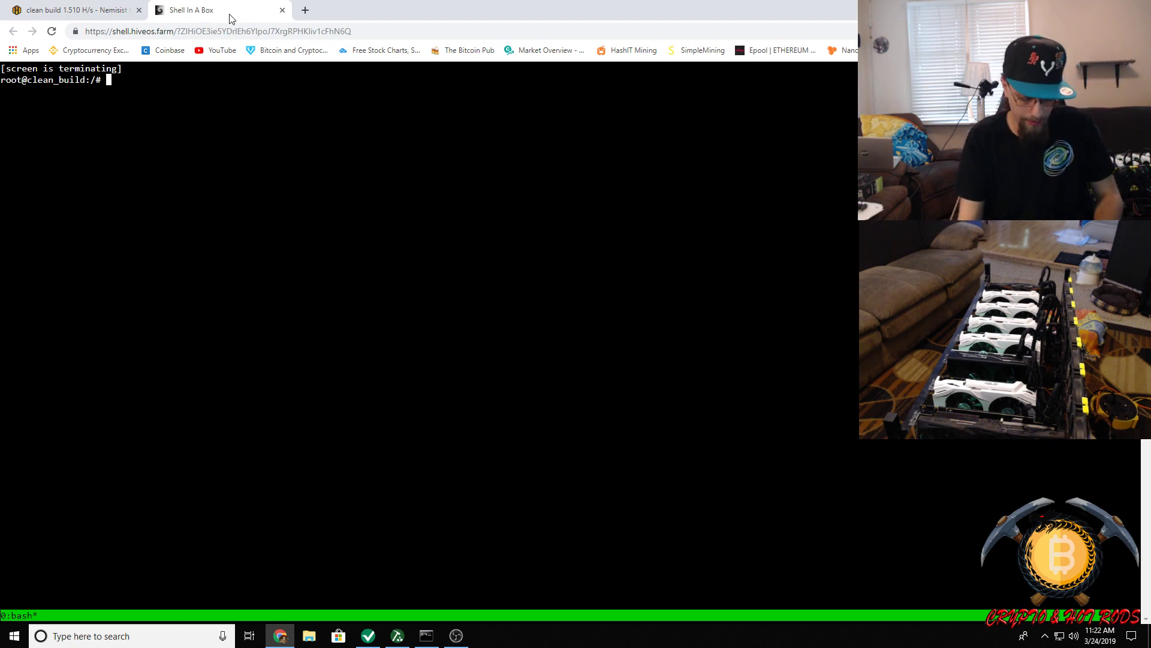
text(miner)
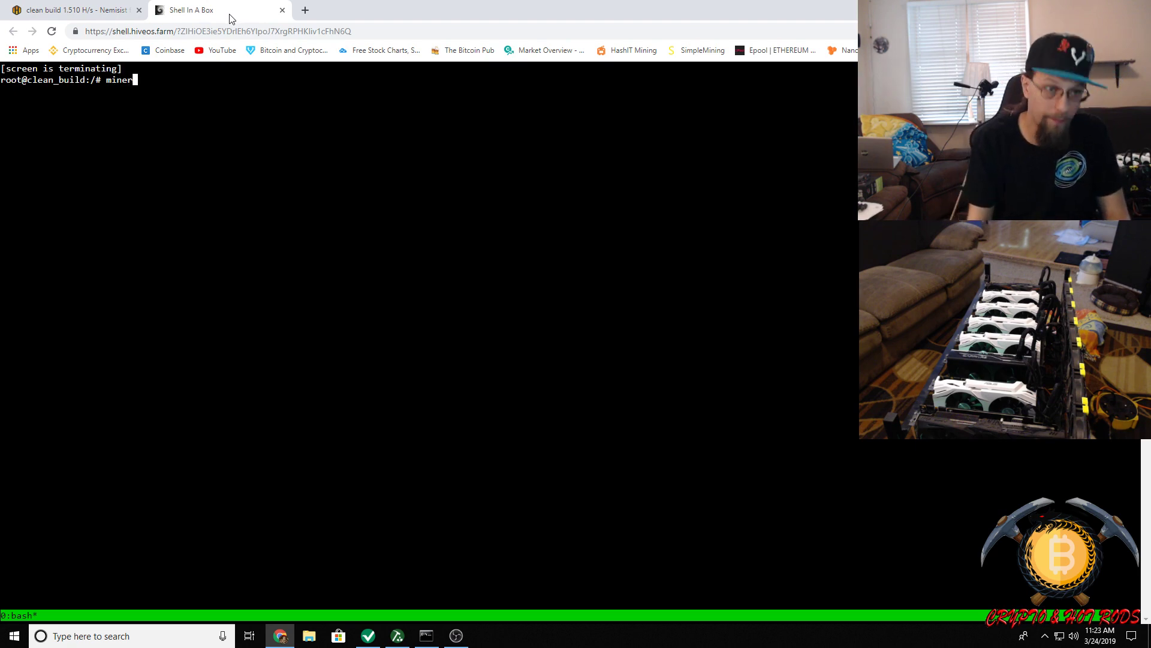
key(Return)
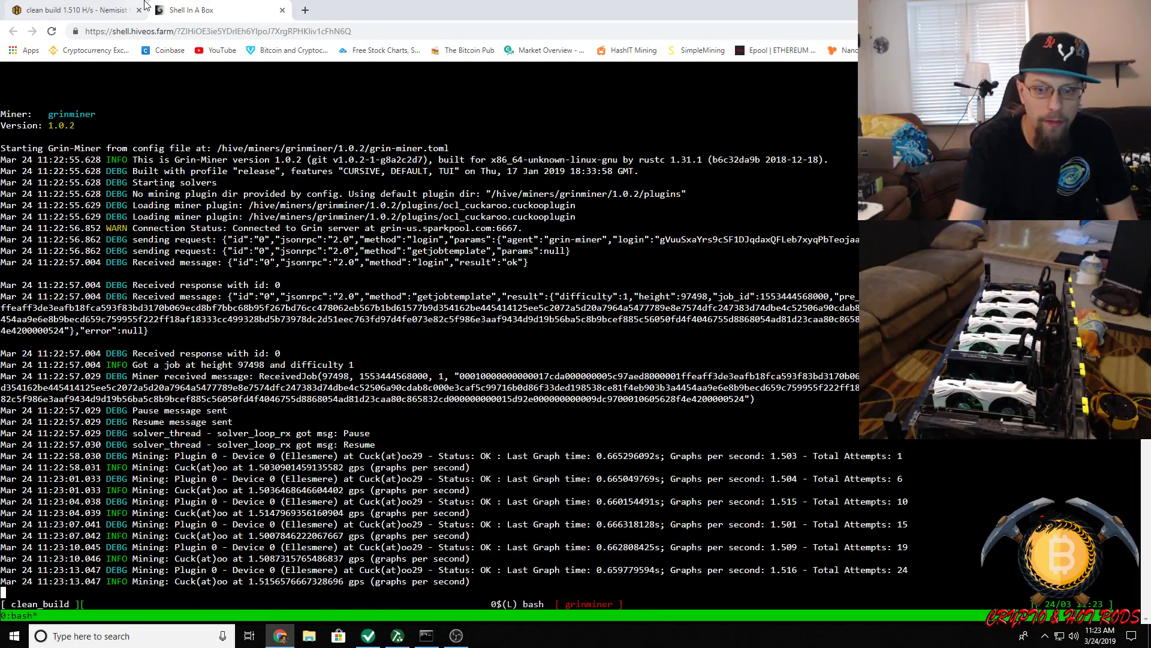
click(54, 12)
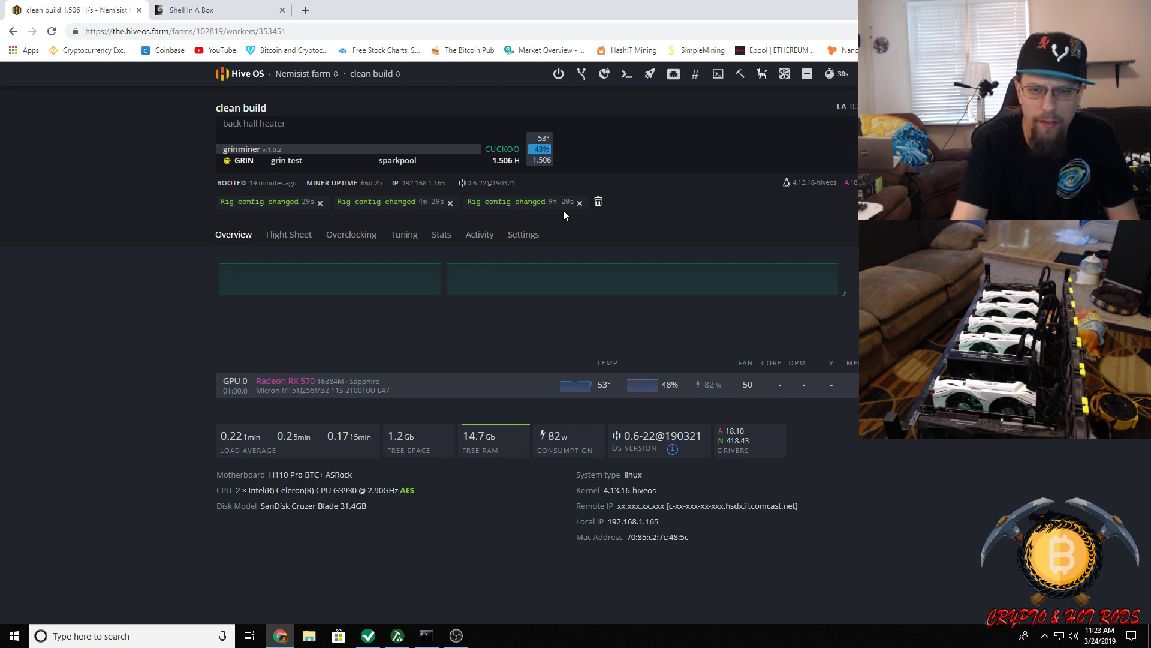
click(600, 204)
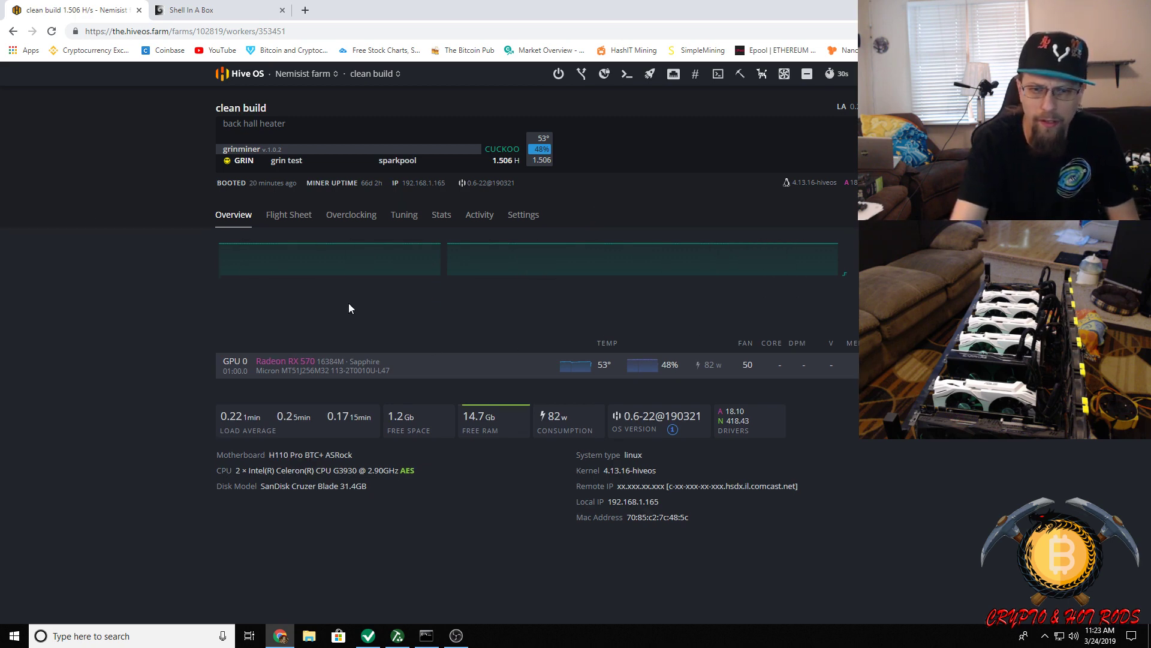
Review the active GRIN flight sheet's sparkpool server selection without changing it, and check the grinminer output in the shell.
click(279, 223)
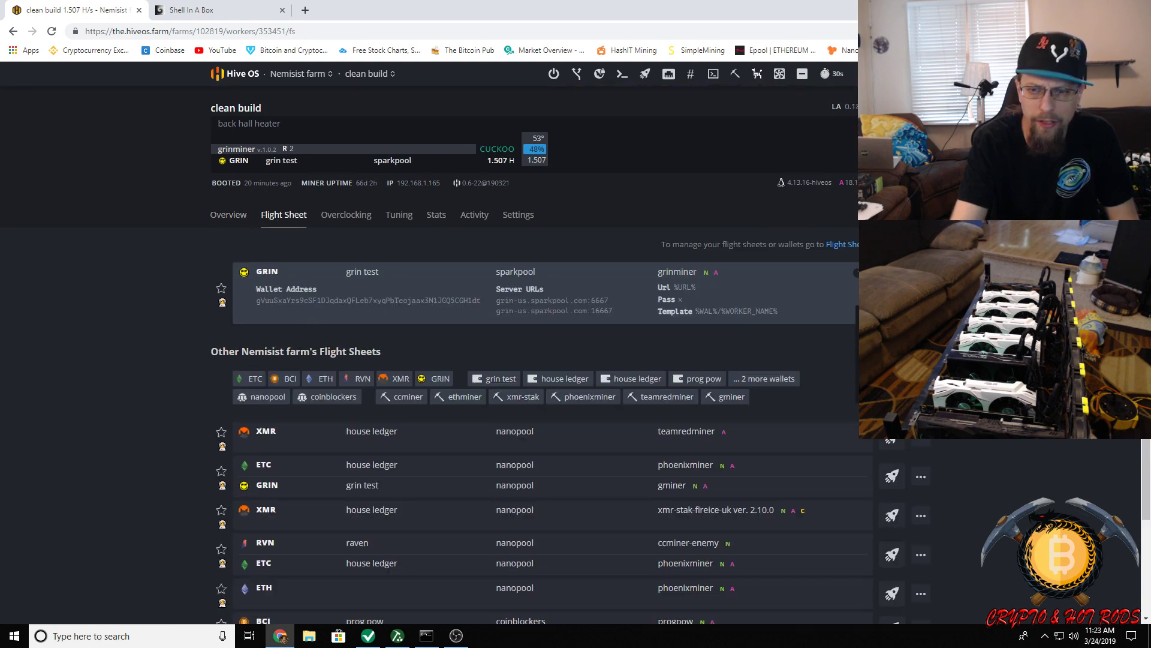
click(578, 300)
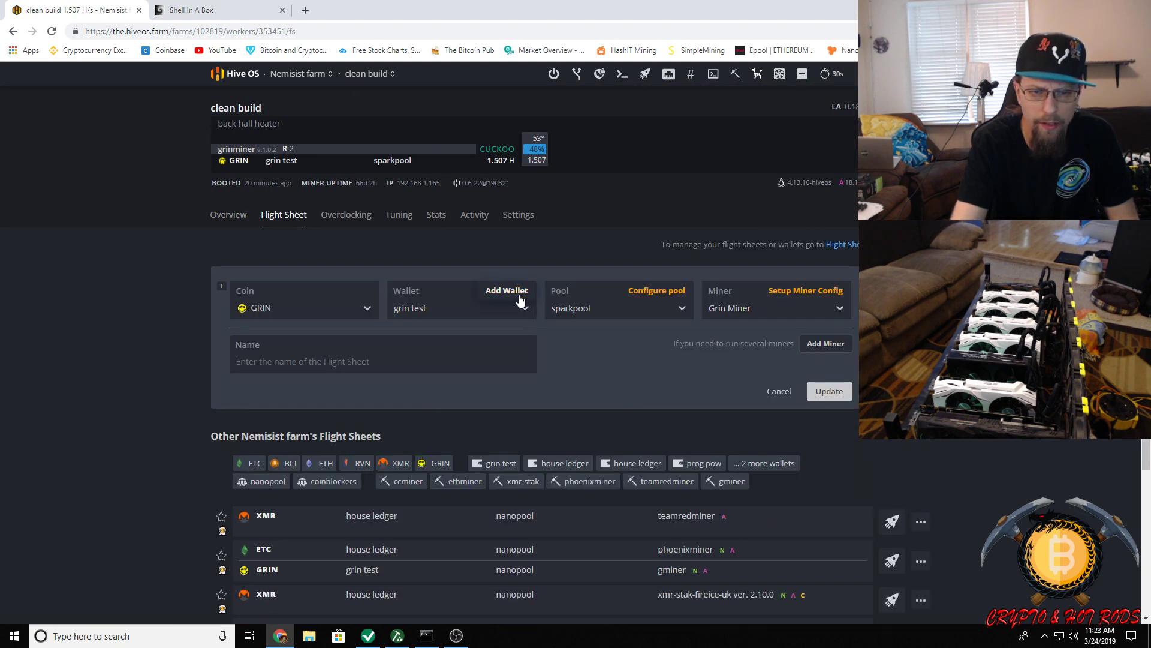
click(657, 291)
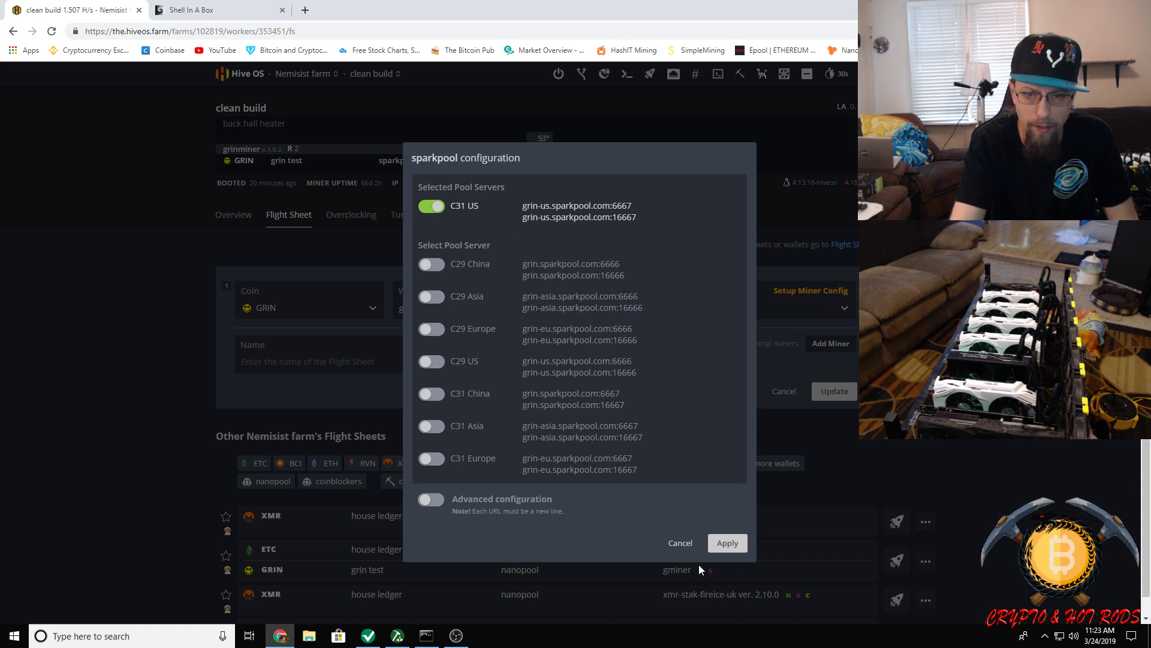
click(687, 543)
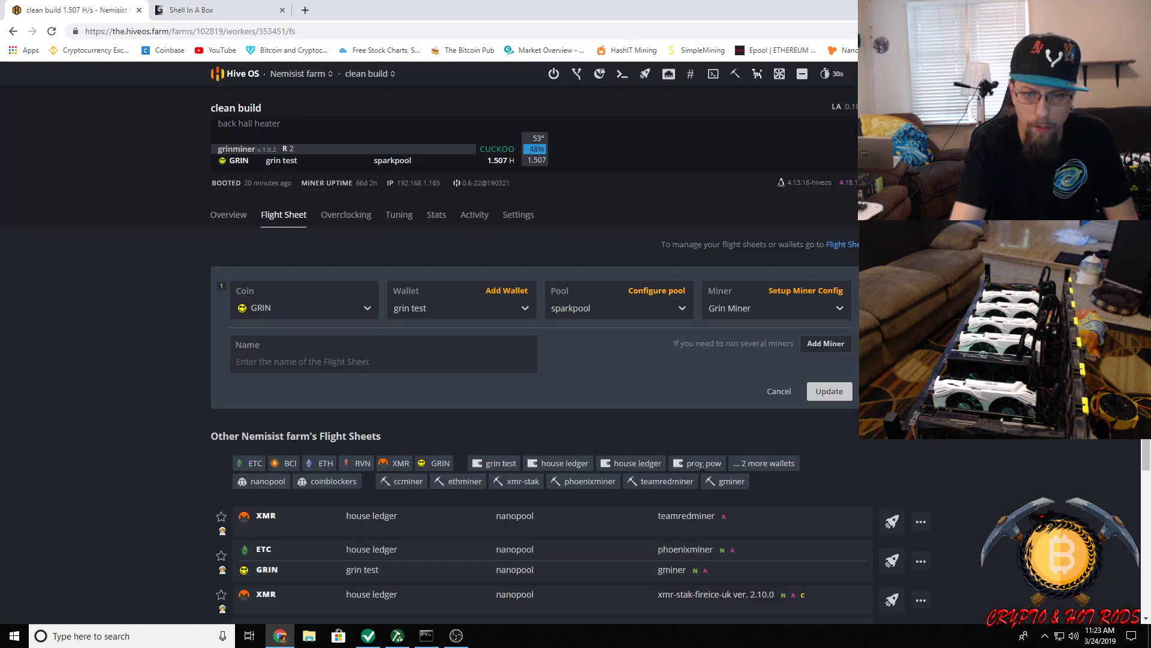
click(779, 391)
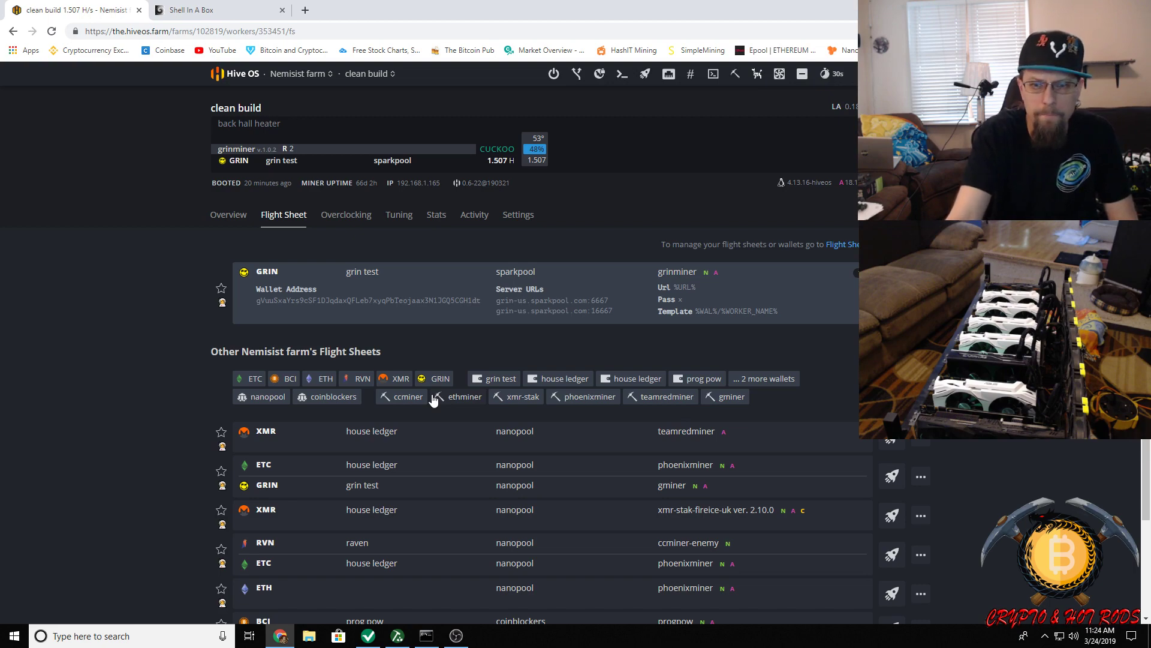
click(217, 16)
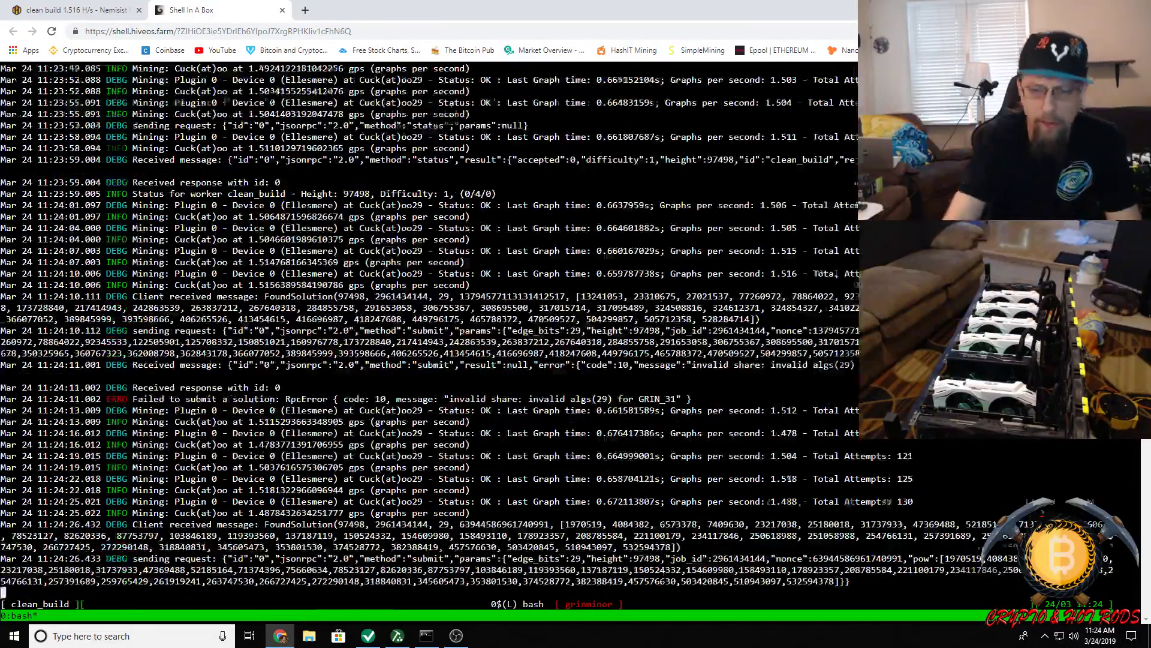
click(121, 14)
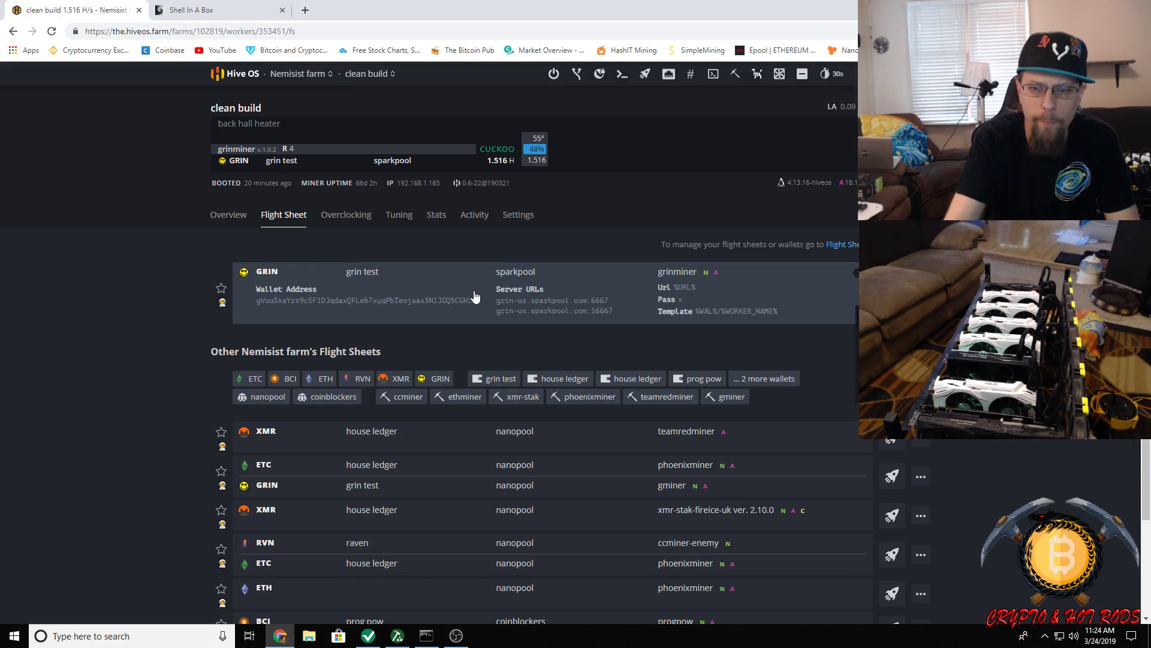
Replace the C31 US server with C29 US in the active GRIN flight sheet's sparkpool configuration and apply the update to all workers.
click(892, 293)
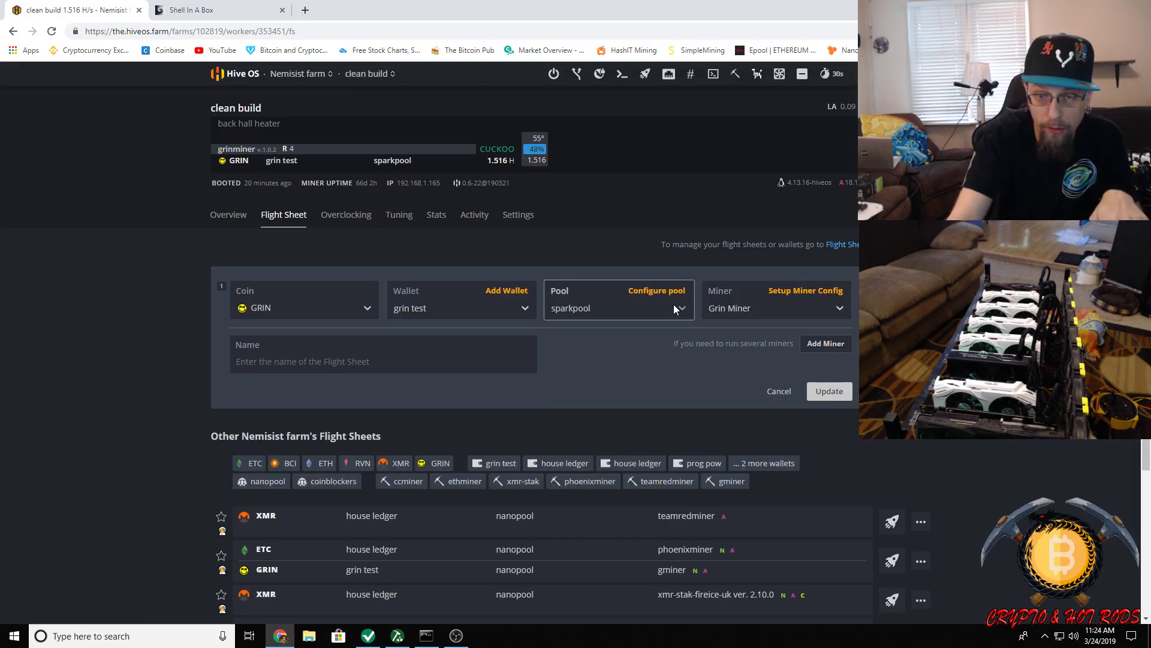
click(658, 291)
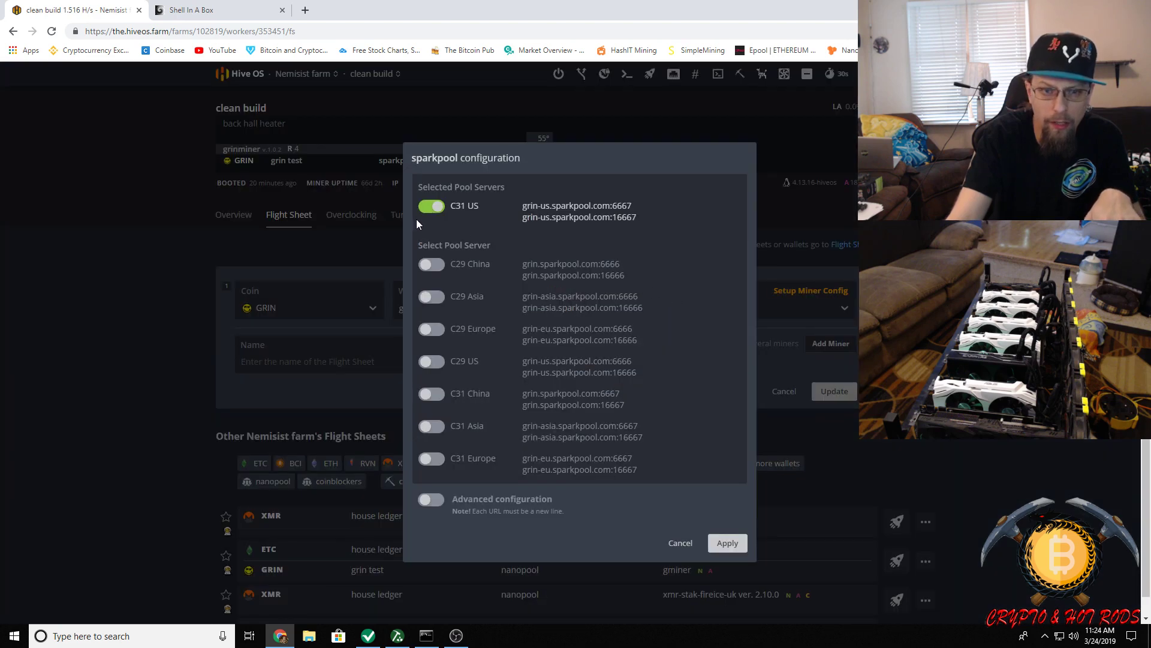
click(431, 362)
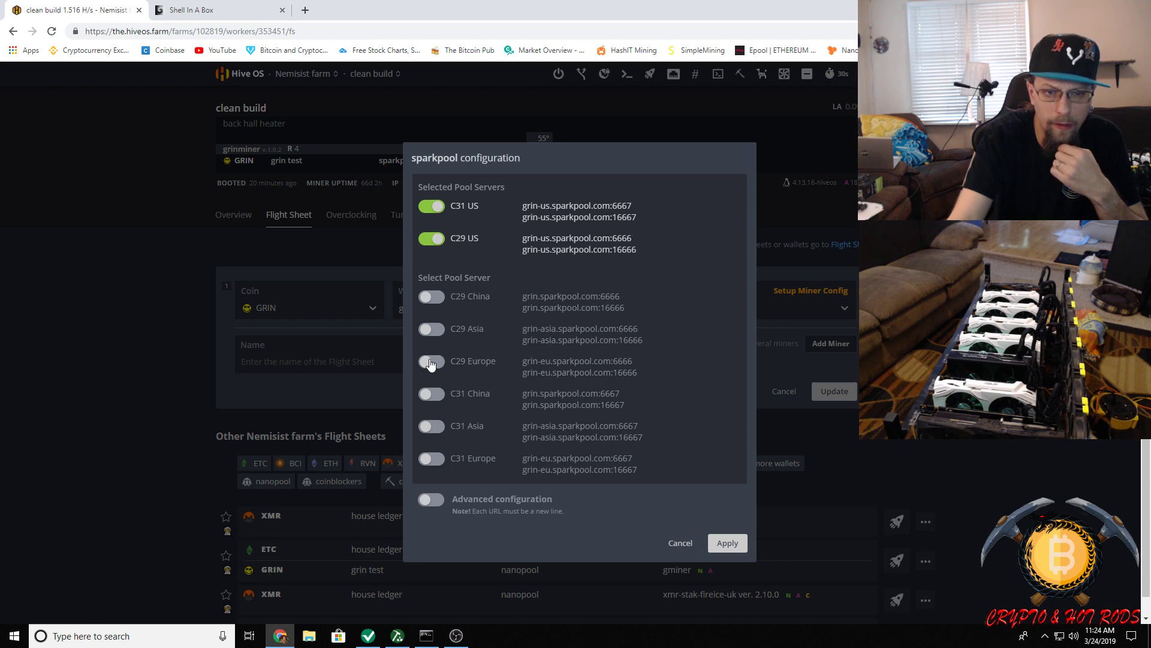
click(433, 207)
click(727, 544)
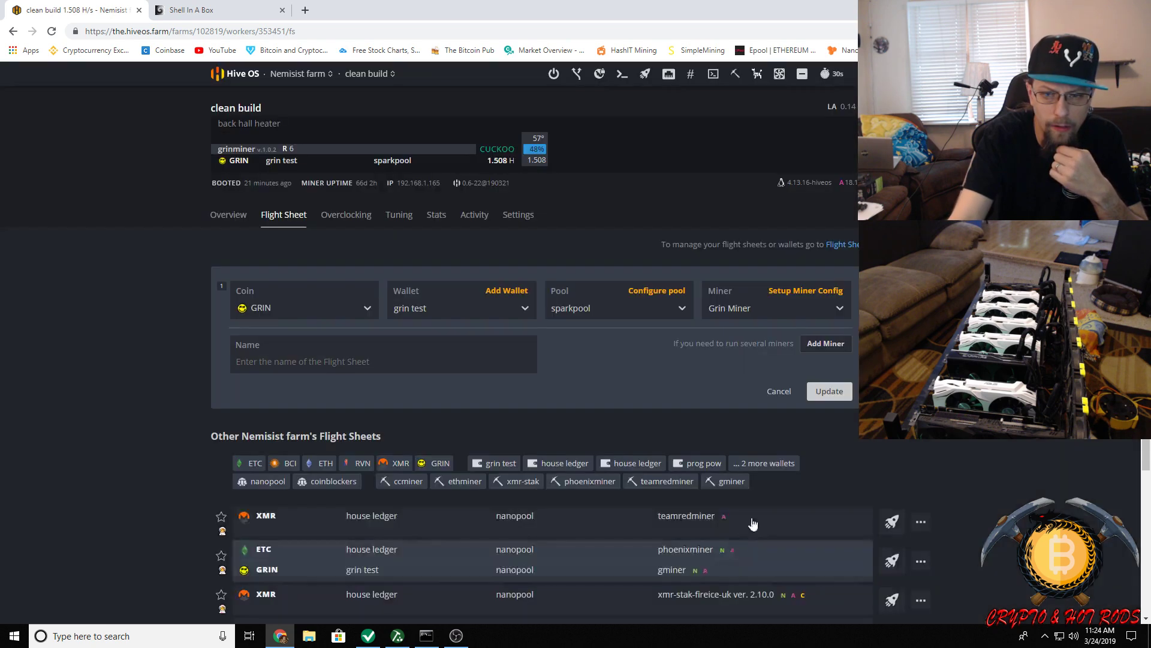
click(833, 391)
click(441, 366)
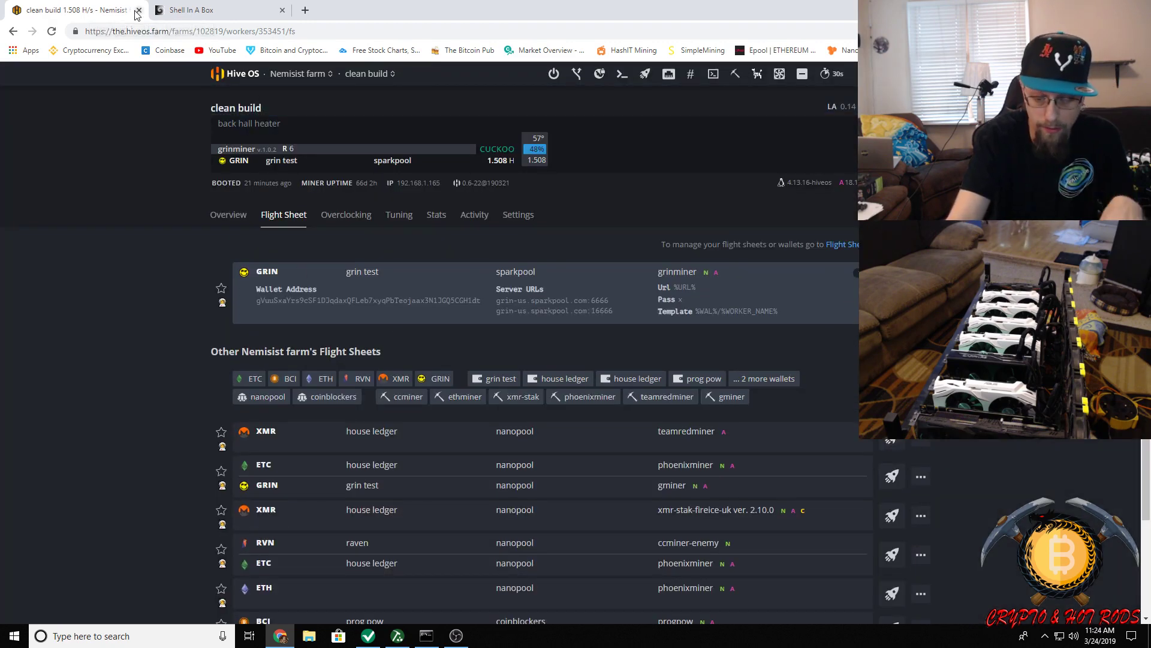
Run the miner command in the shell to watch grinminer on C29 US, and check the hashrate and power draw in the worker overview.
click(235, 8)
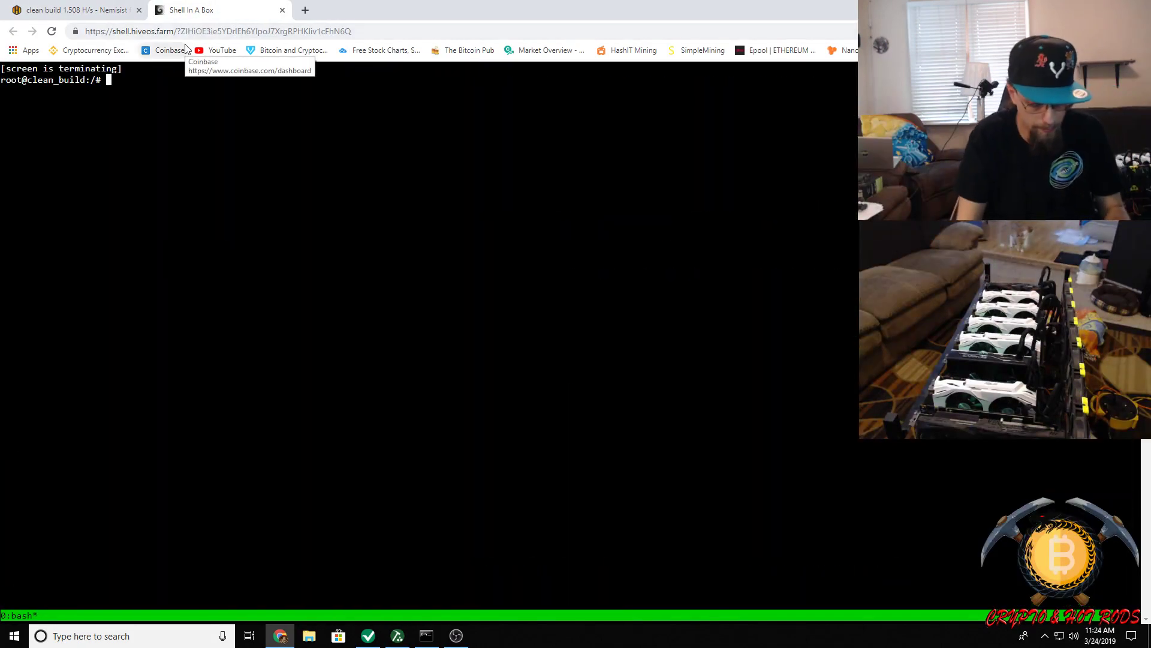
text(miner)
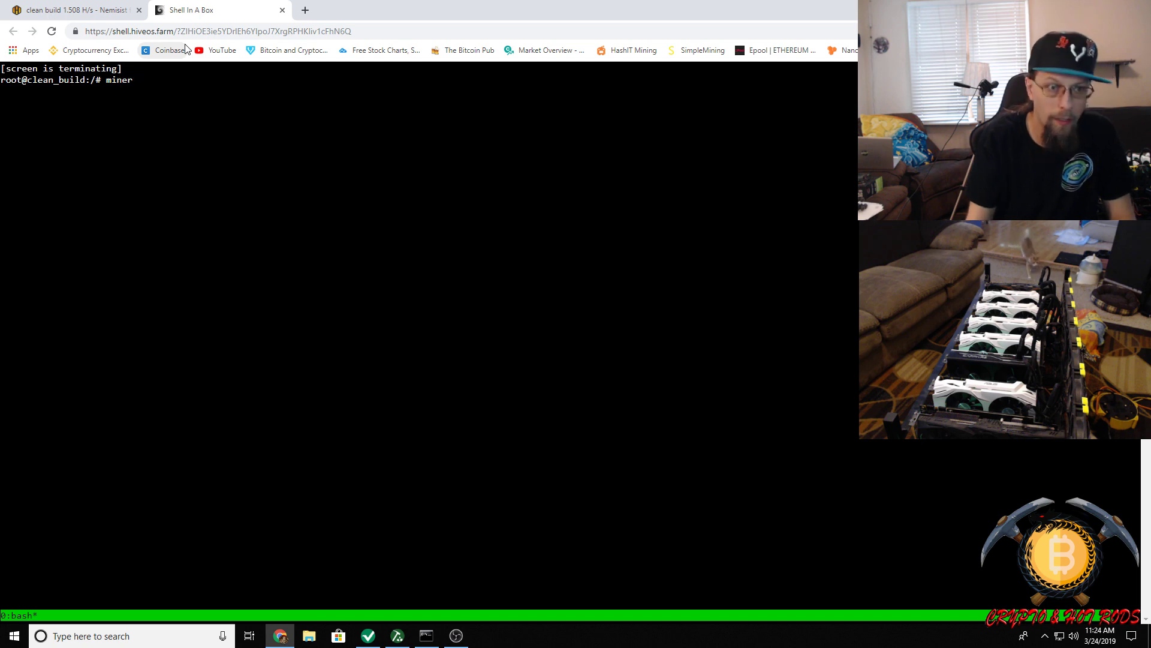
key(Return)
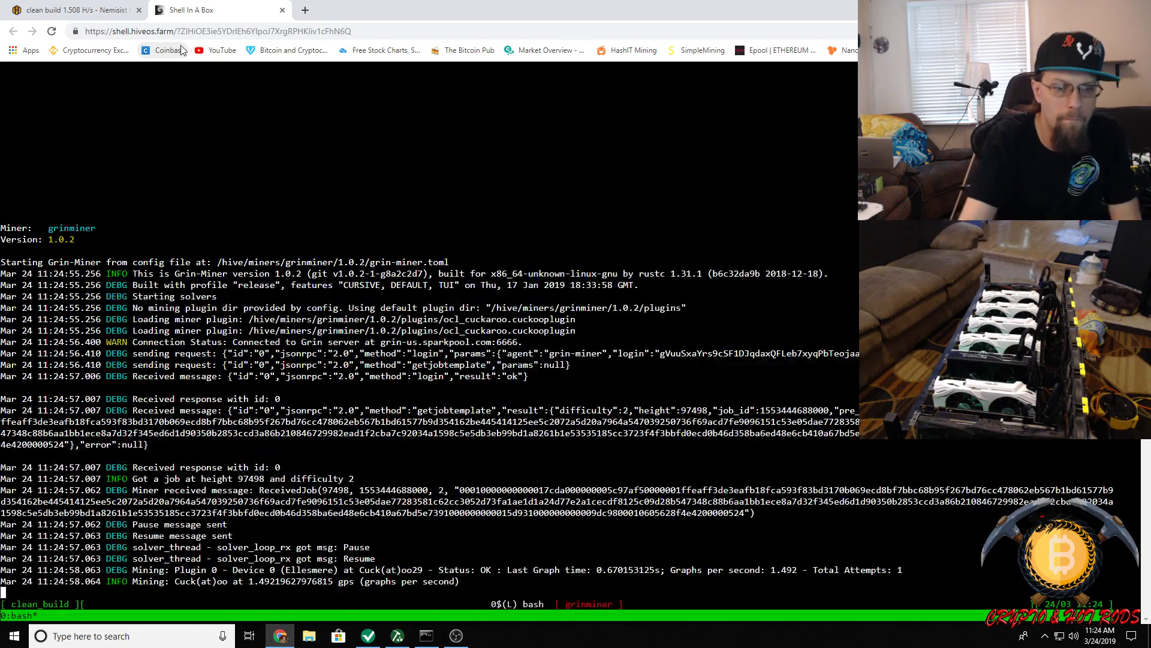
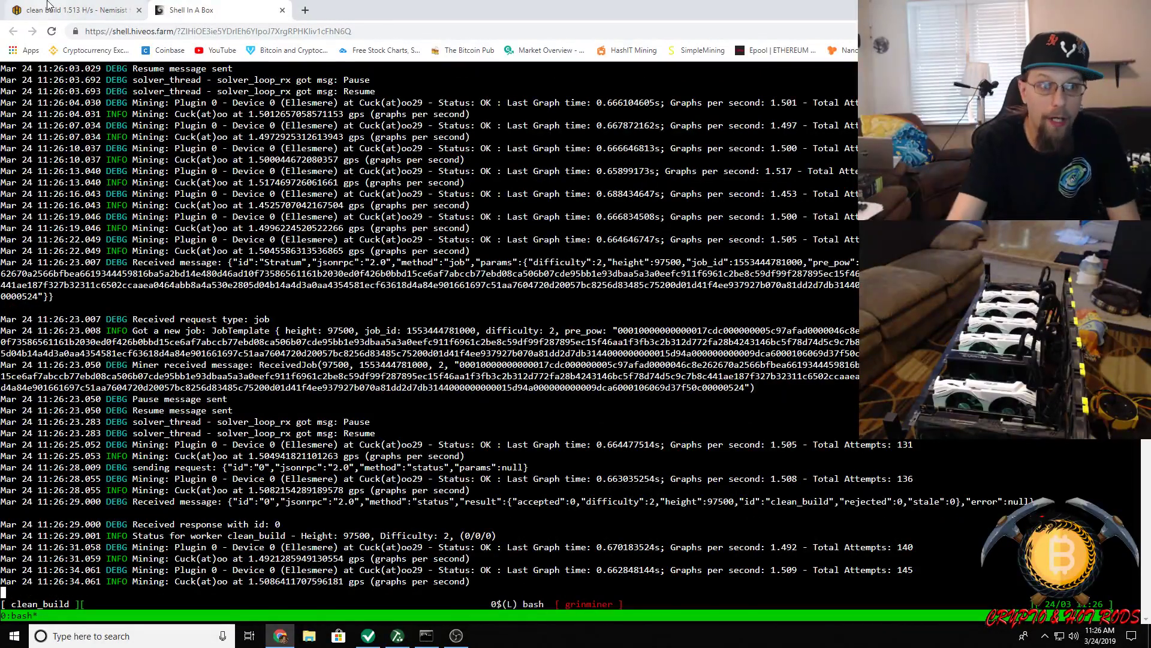
click(70, 10)
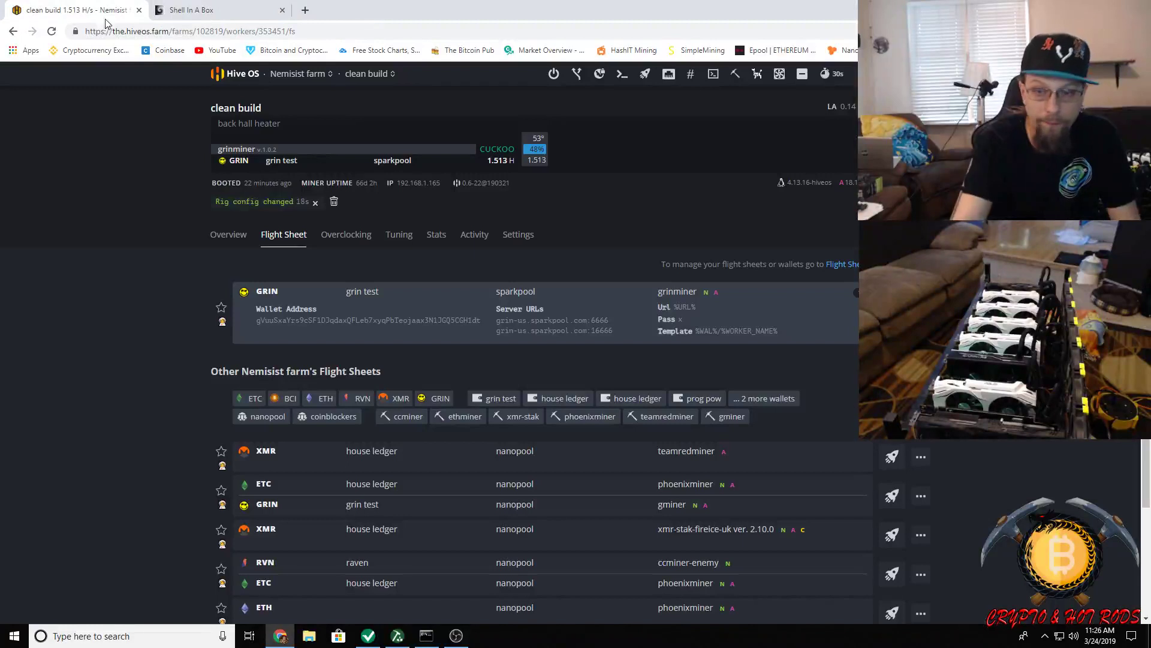
click(235, 234)
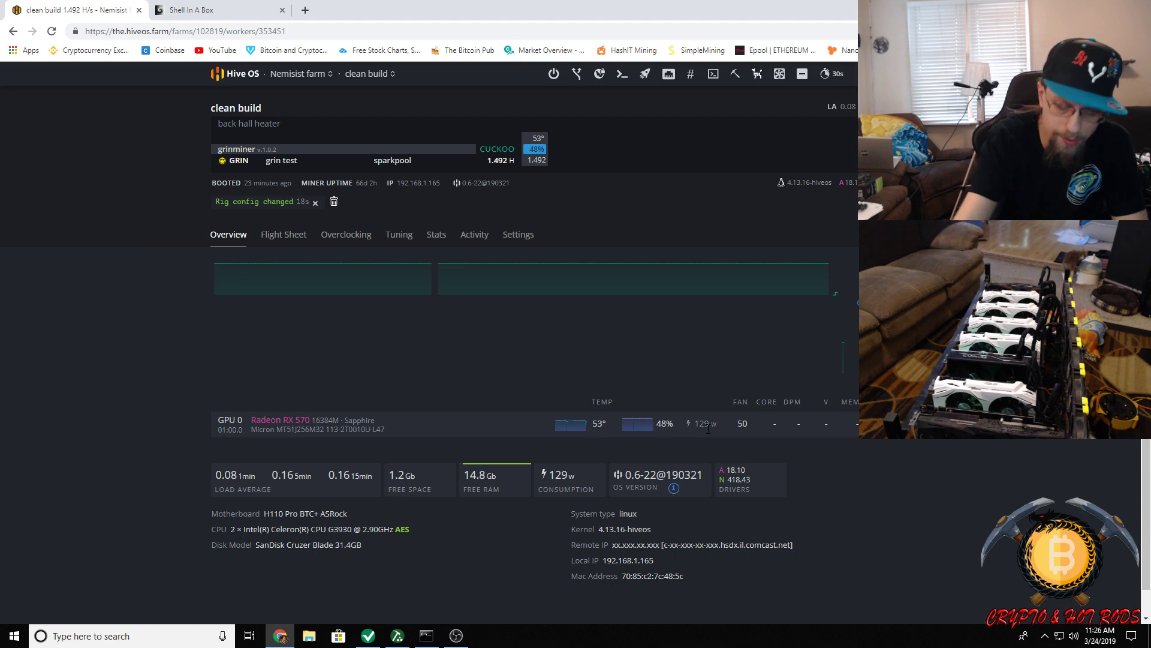
Switch the GRIN flight sheet's sparkpool server from C29 US back to C31 US and apply the change to all workers.
click(296, 236)
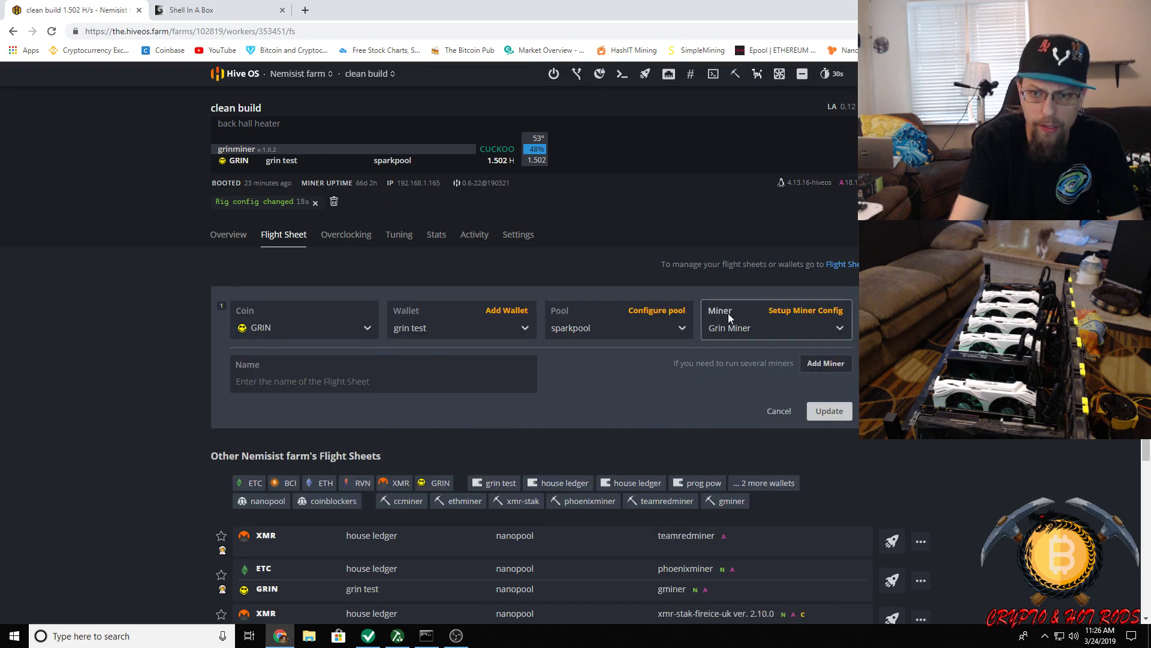
click(642, 312)
click(435, 208)
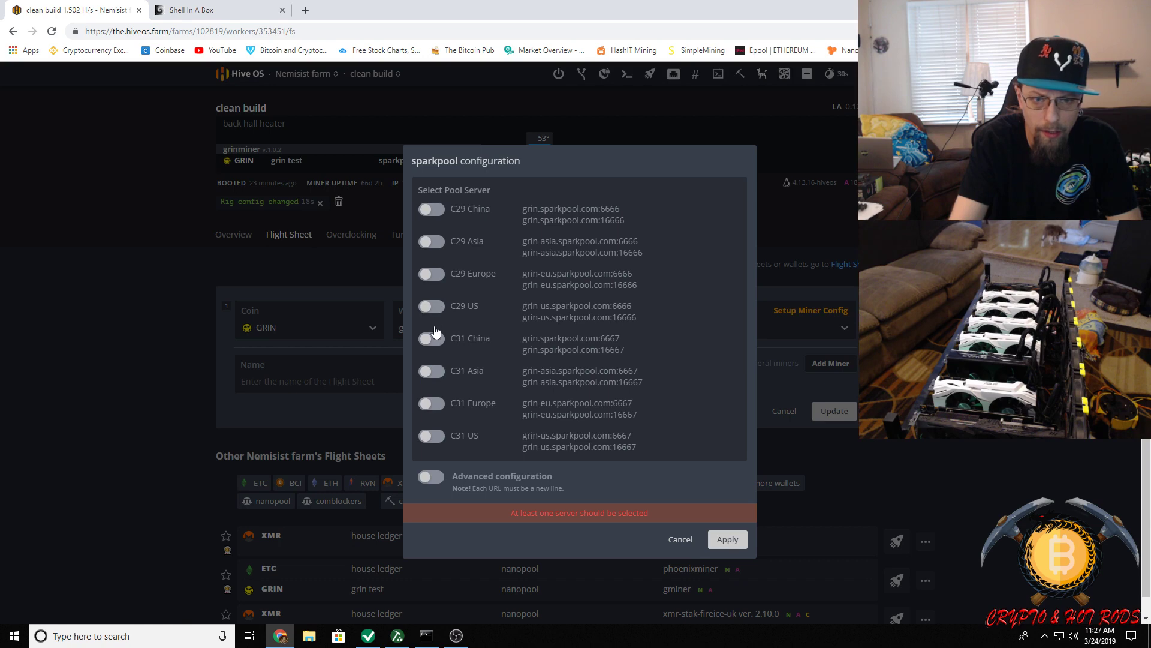
click(432, 437)
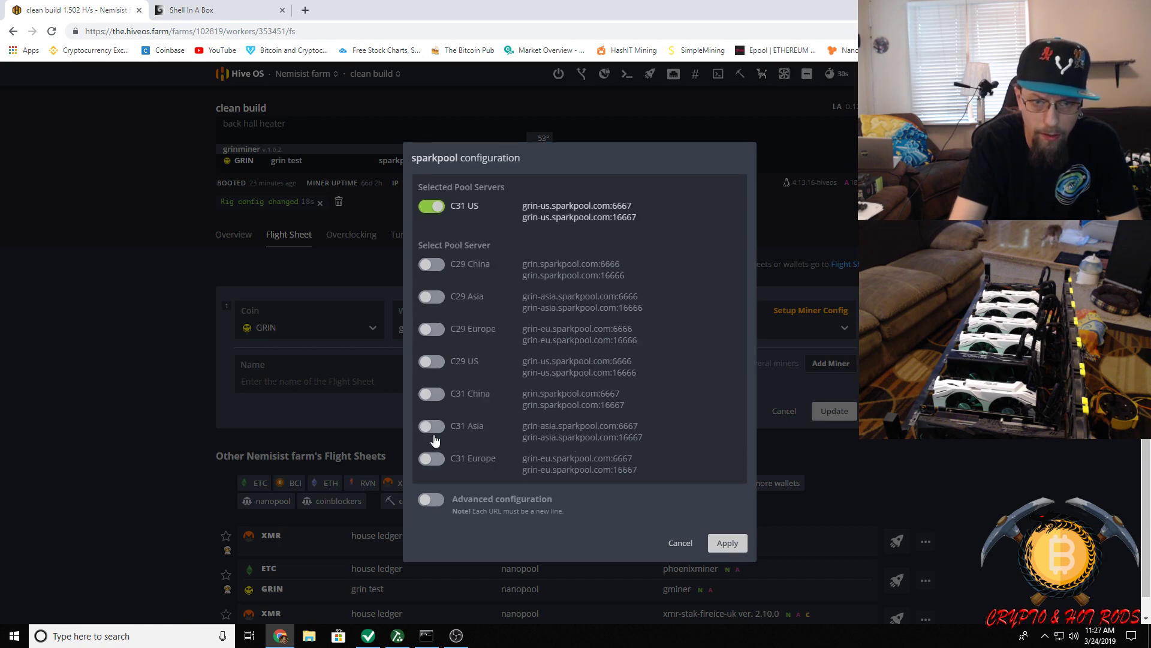
click(725, 543)
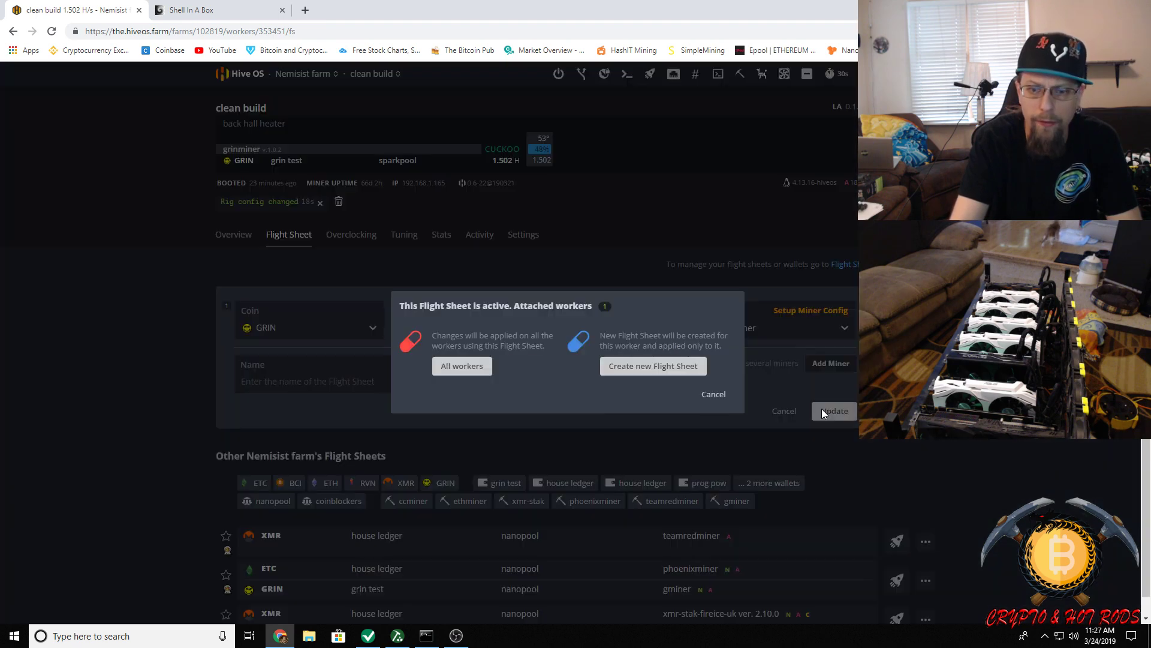
click(465, 367)
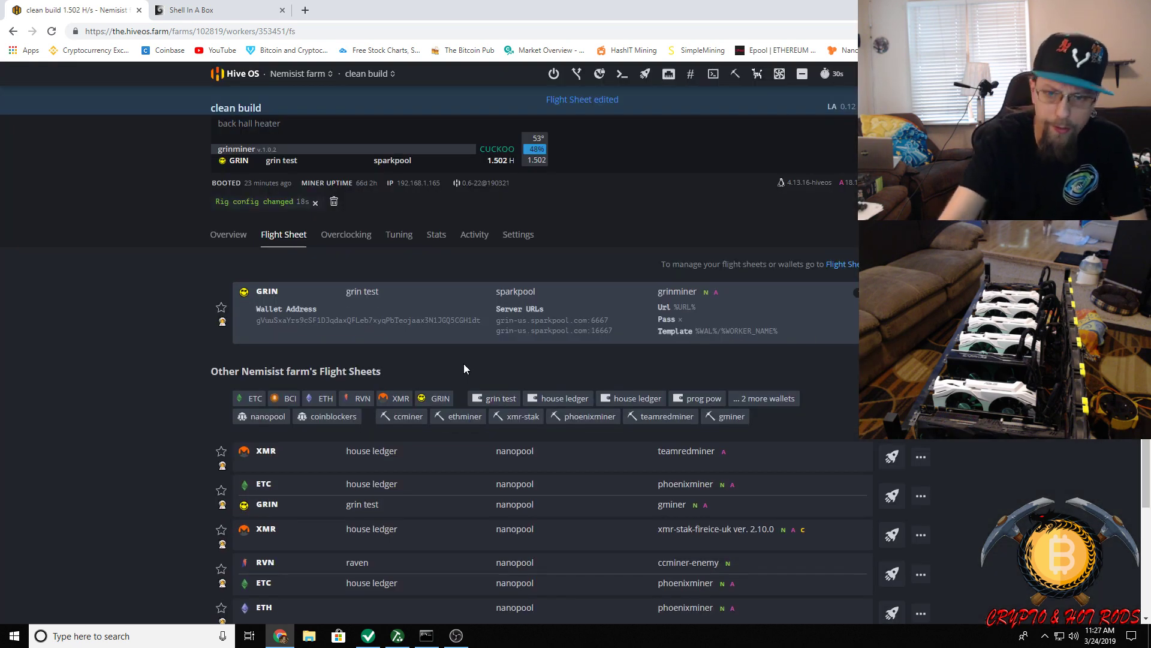
Run the miner command in the shell for the C31 US test, and reload the worker overview to check hashrate and power draw.
click(239, 238)
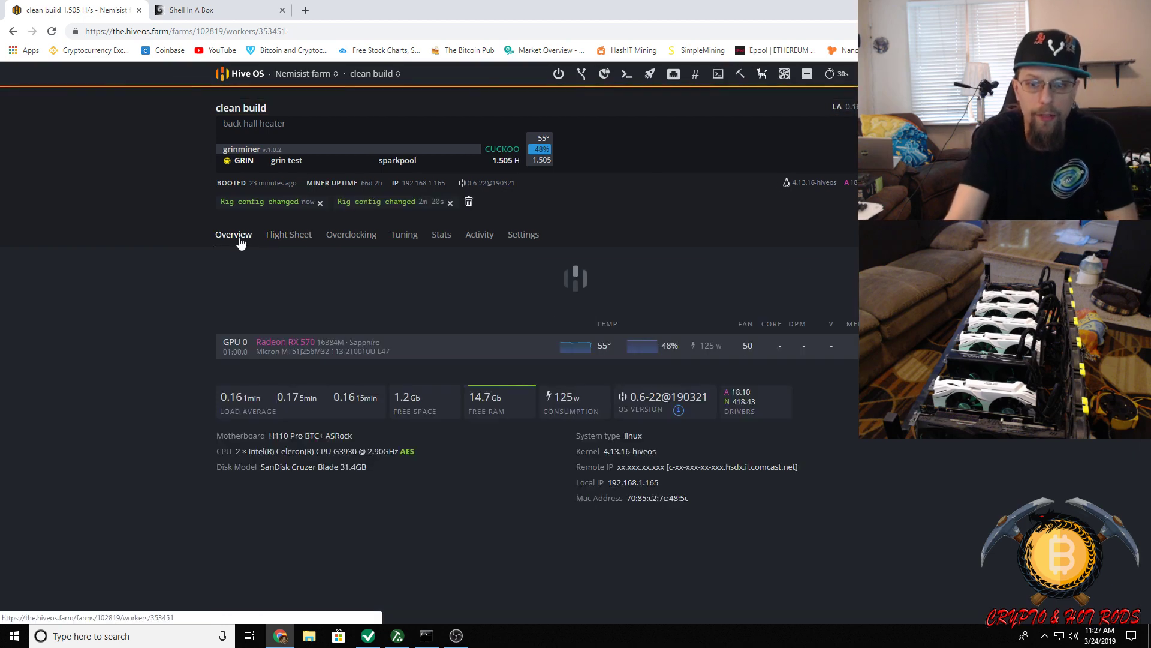
click(218, 16)
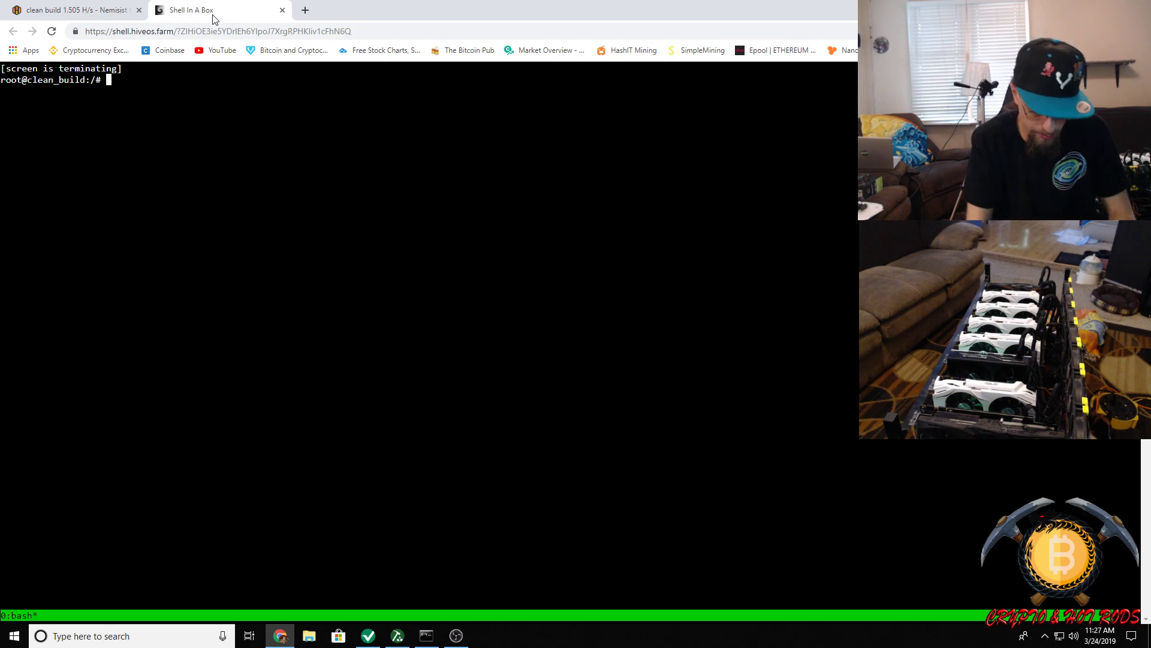
text(miner)
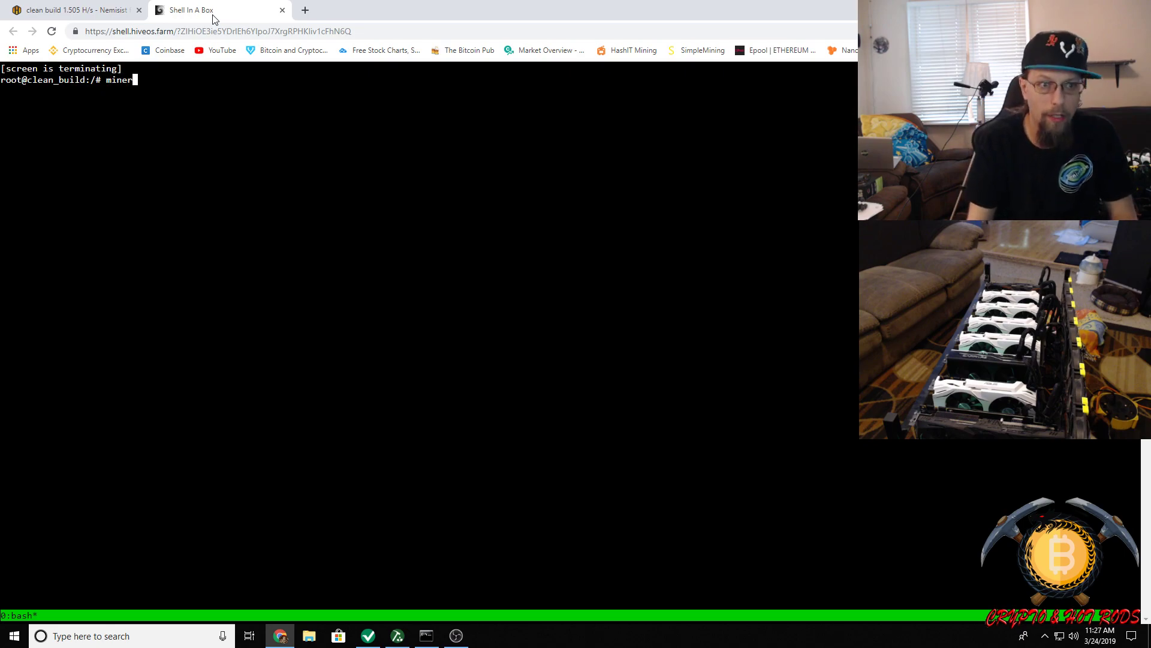
key(Return)
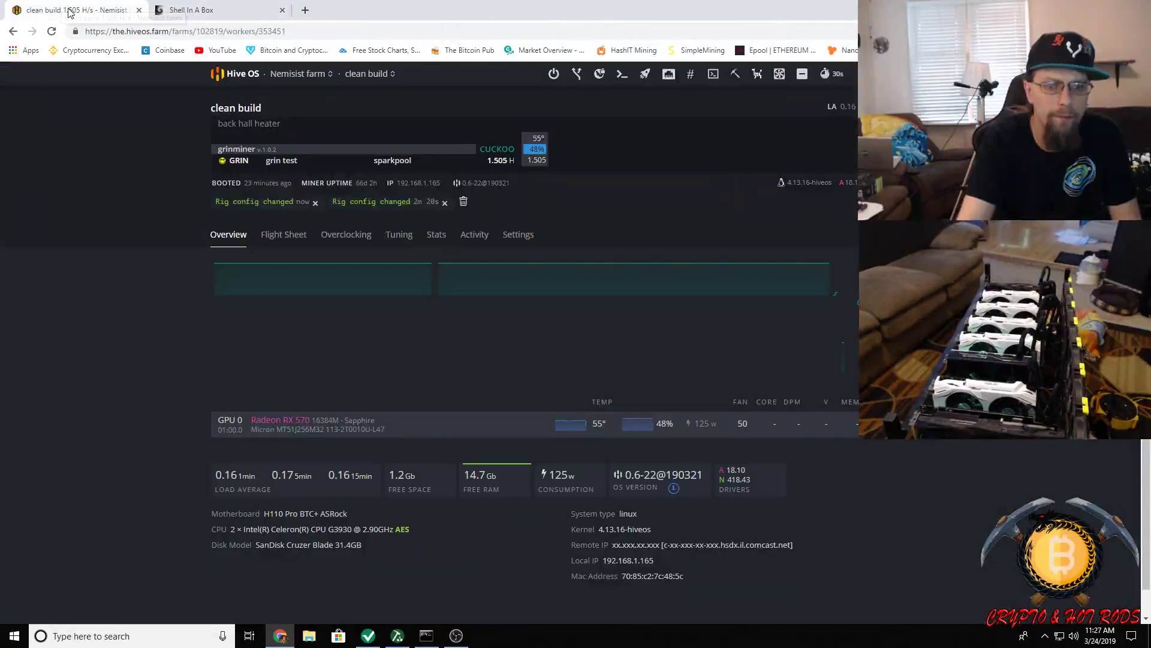
click(69, 10)
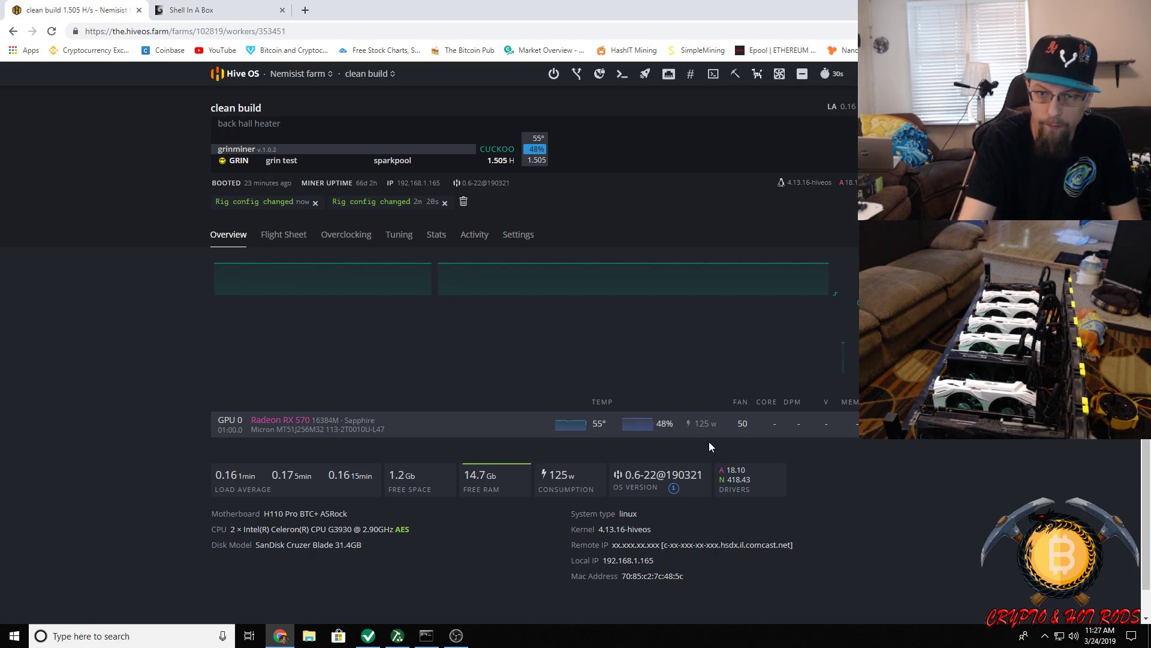
click(52, 32)
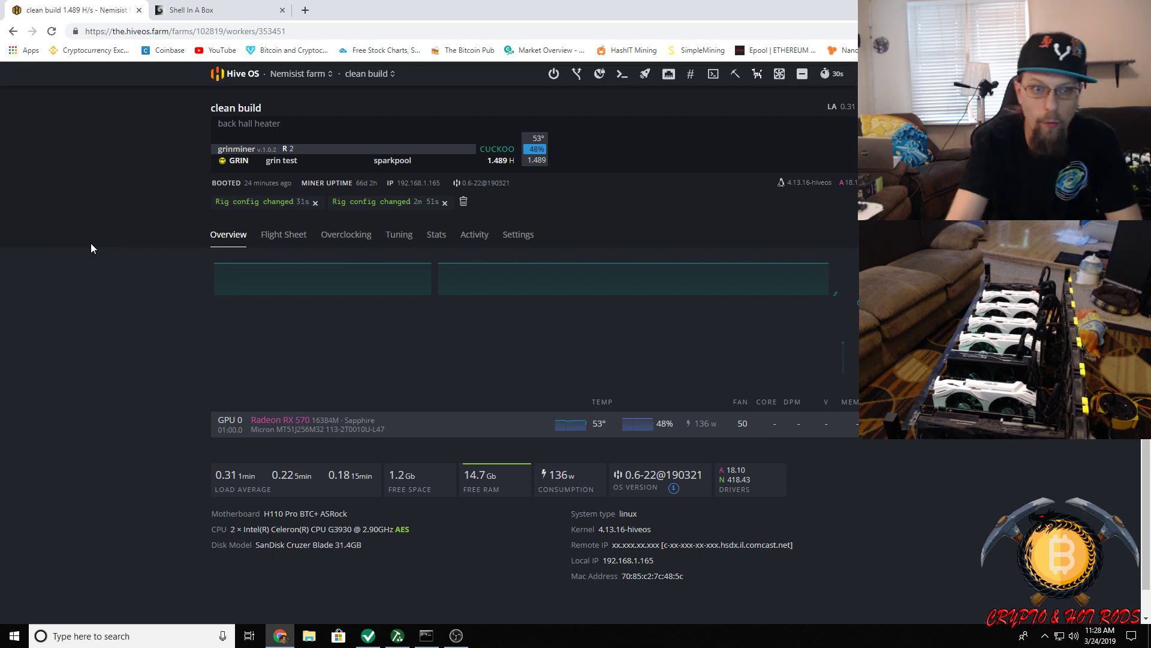
Review the flight sheets available to the clean build worker, and go to the account-wide flight sheet list.
click(293, 240)
scroll(403, 410, down, 3)
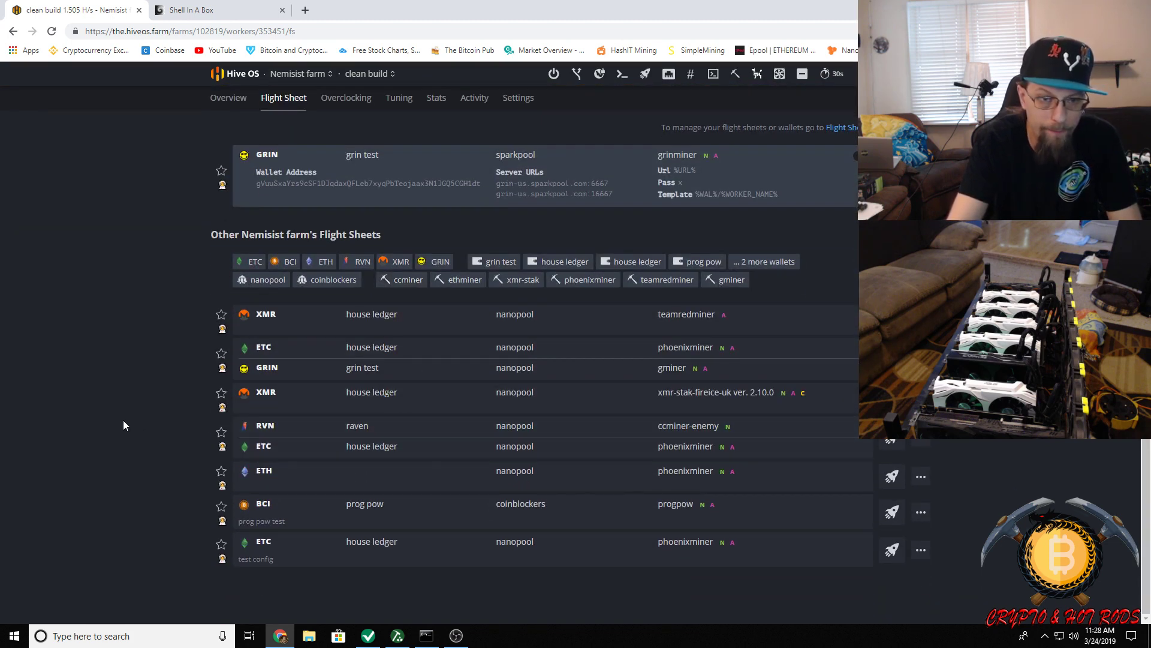
scroll(148, 356, up, 2)
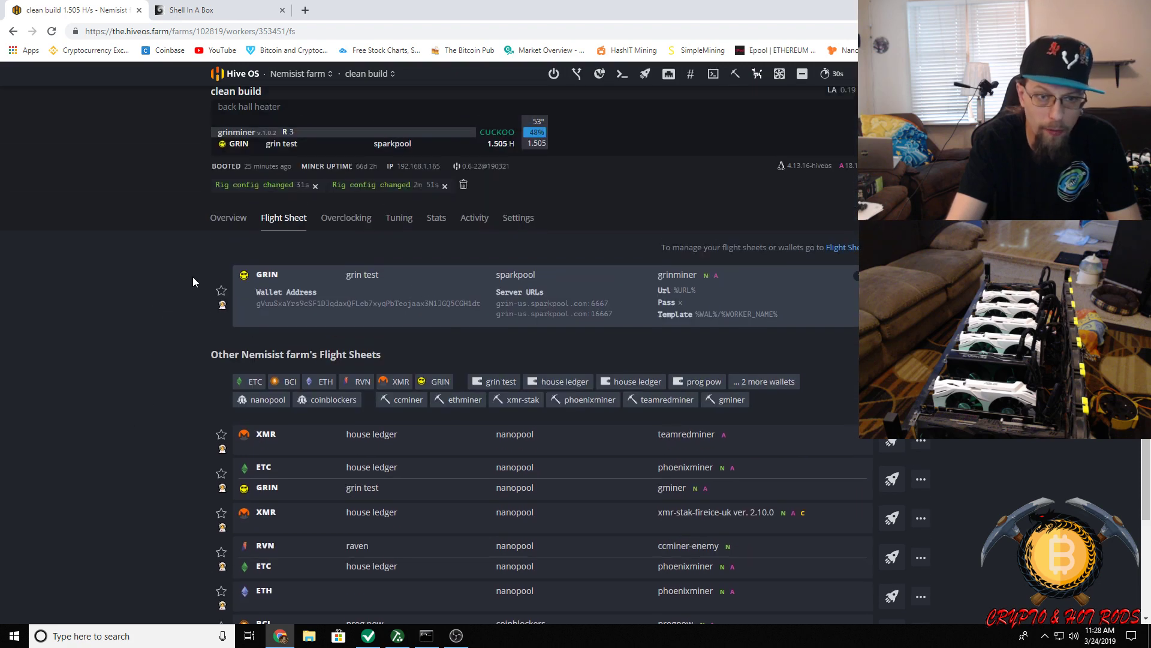
scroll(171, 303, down, 2)
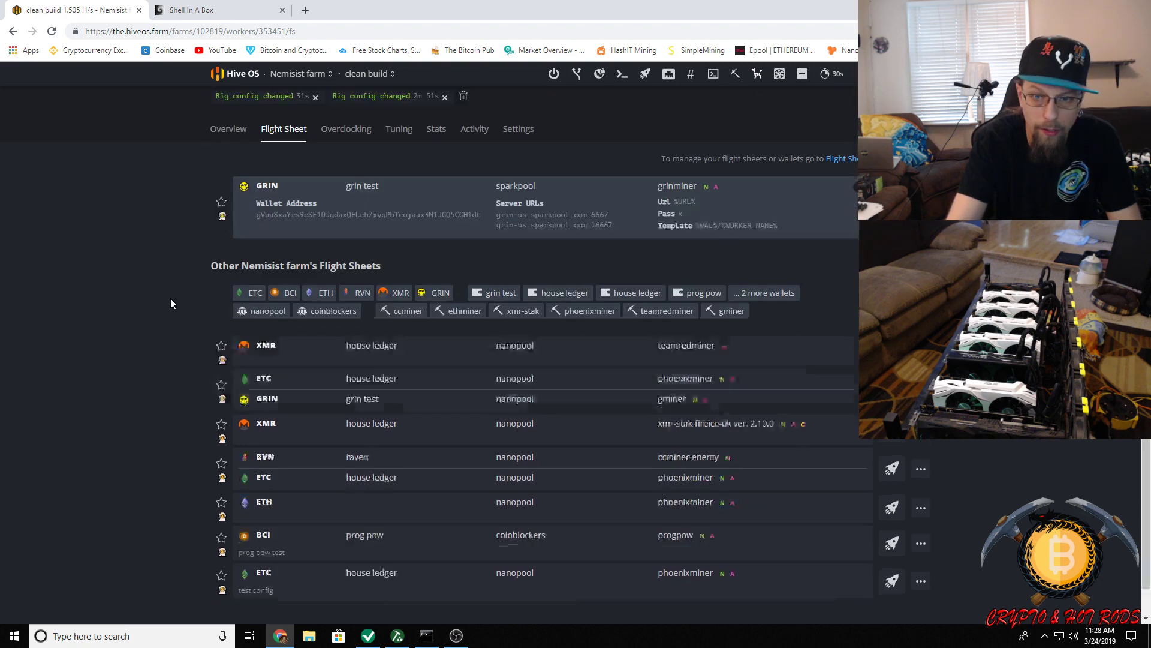
scroll(173, 288, up, 2)
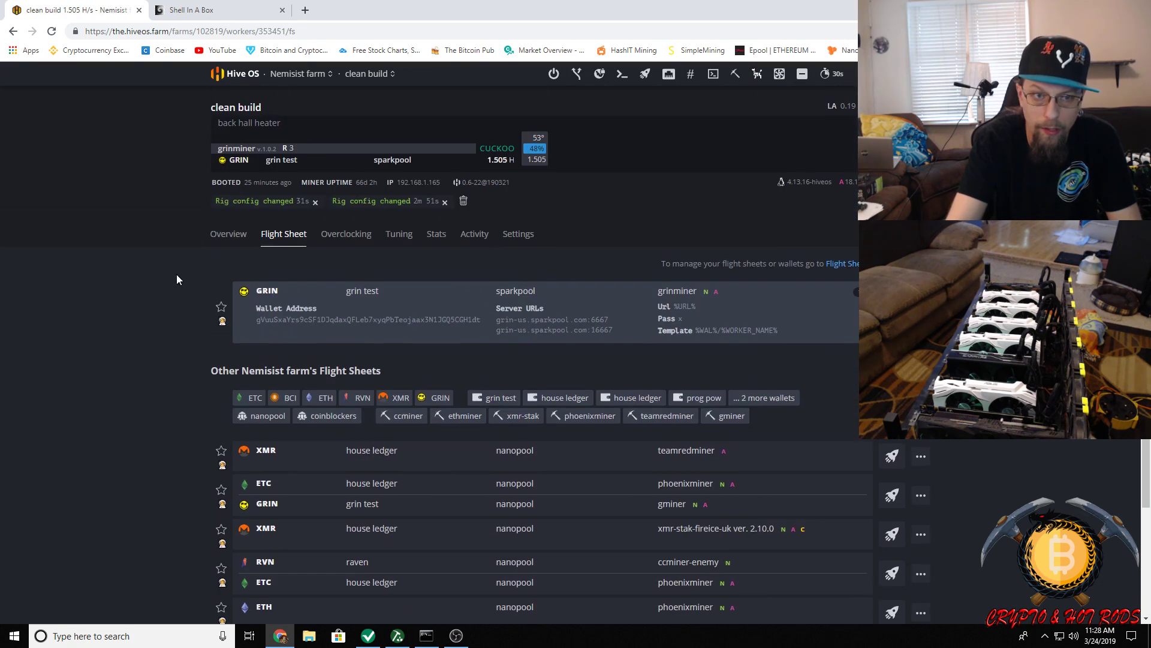
click(236, 76)
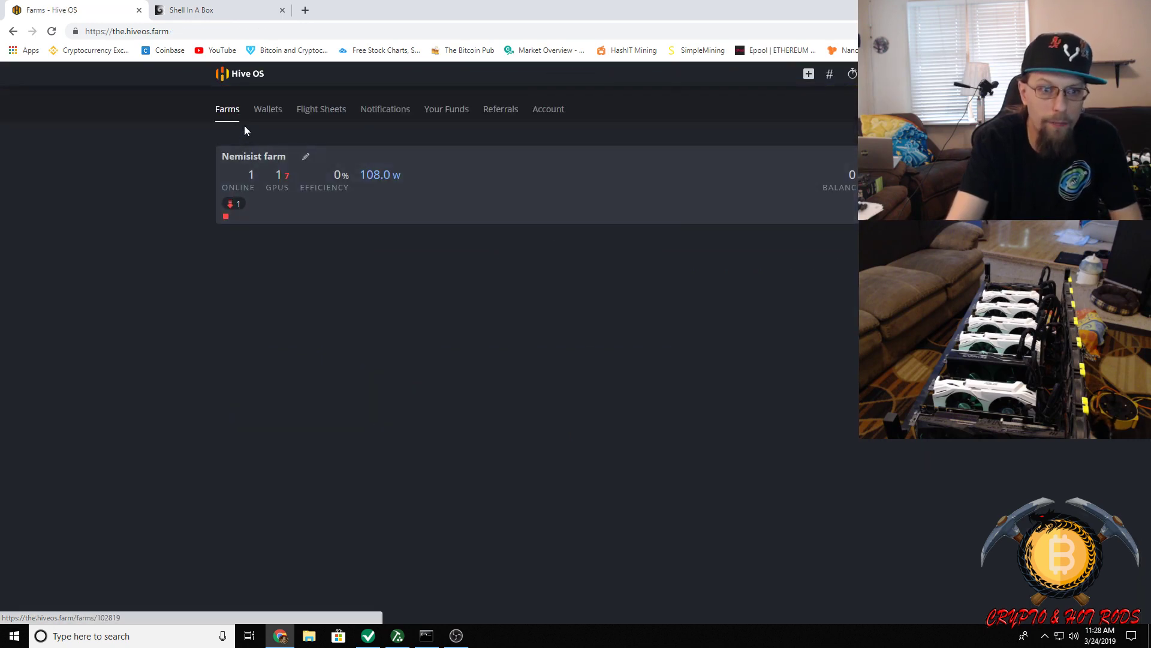
click(315, 119)
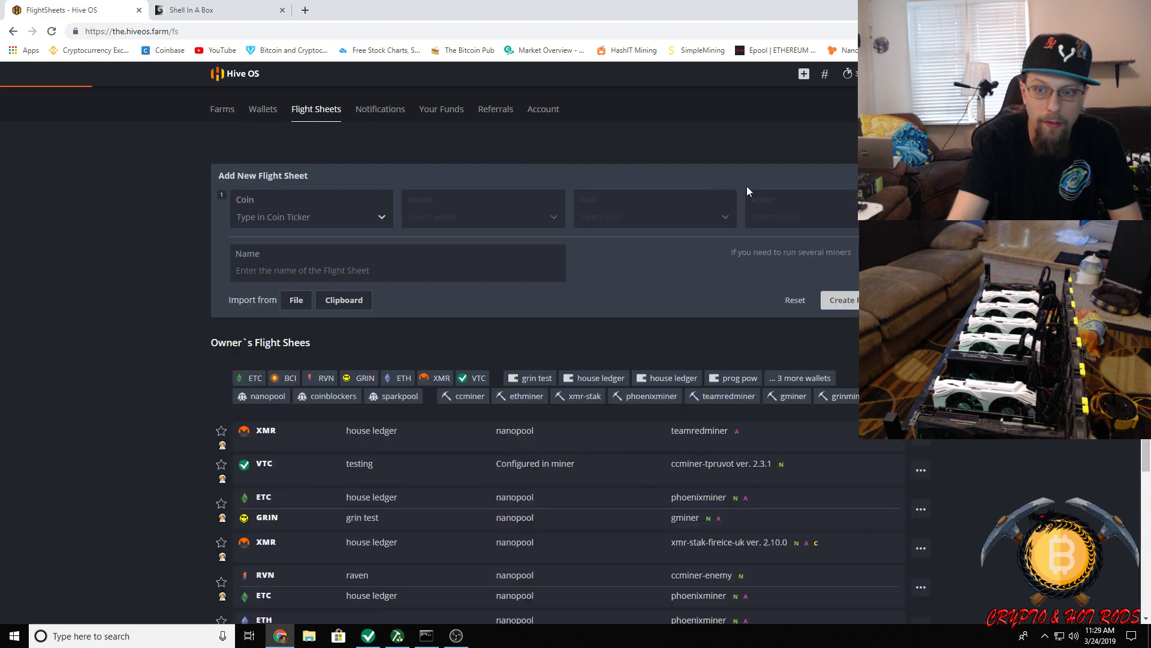
Set the new flight sheet's coin to RVN and its wallet to raven.
click(373, 214)
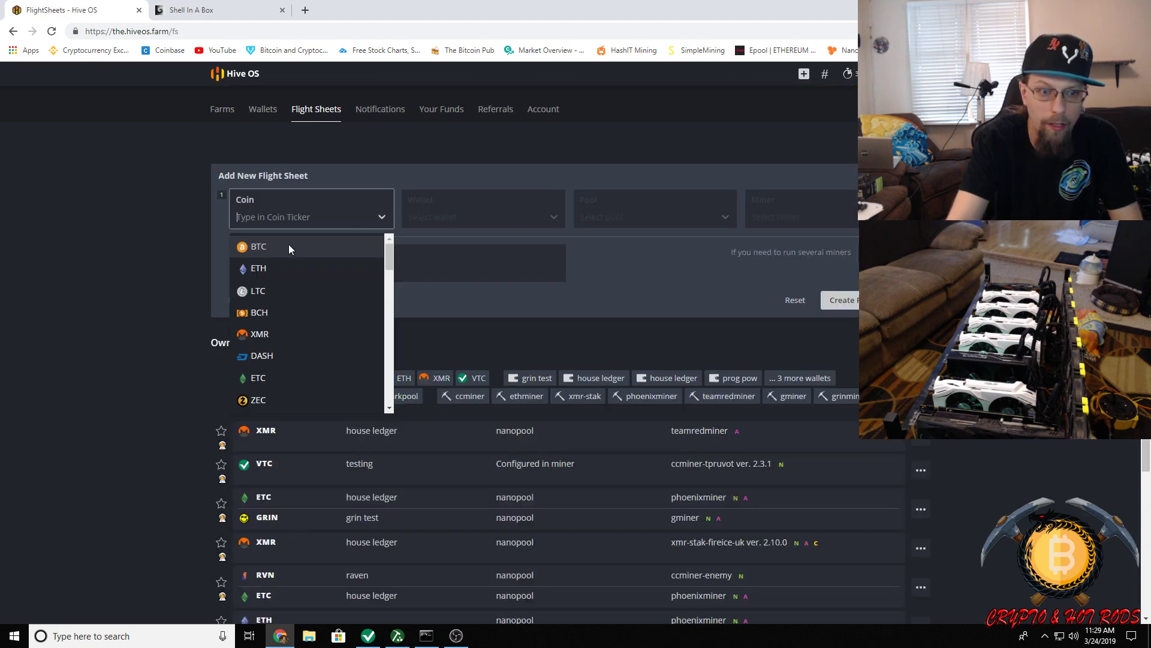
click(263, 214)
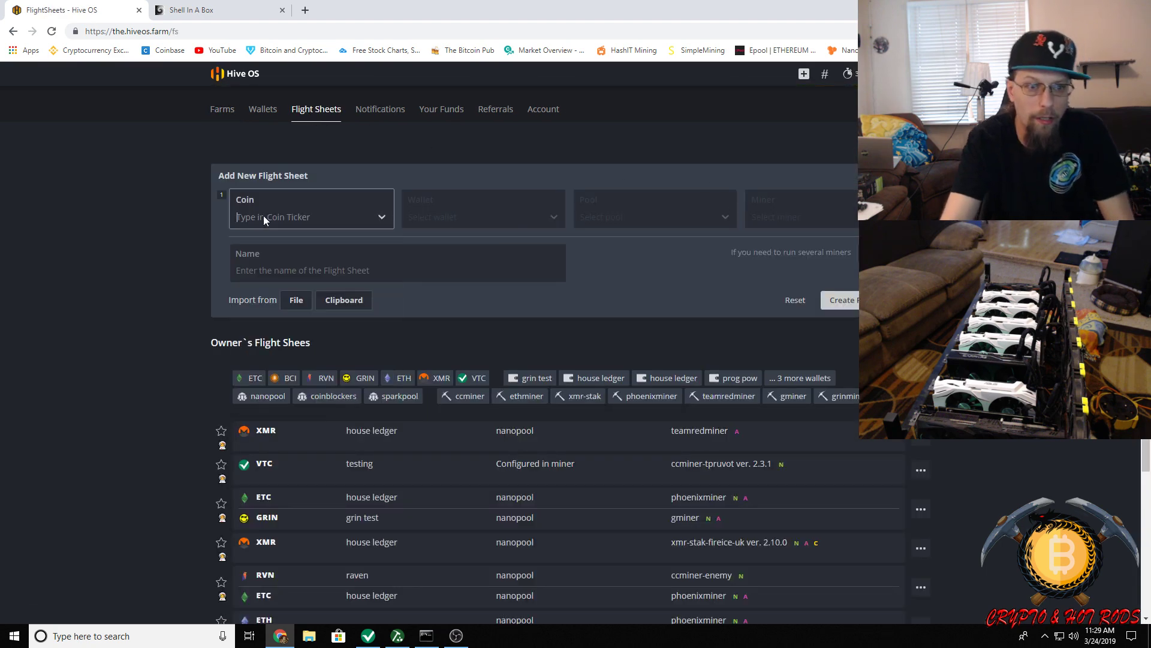
text(rvn)
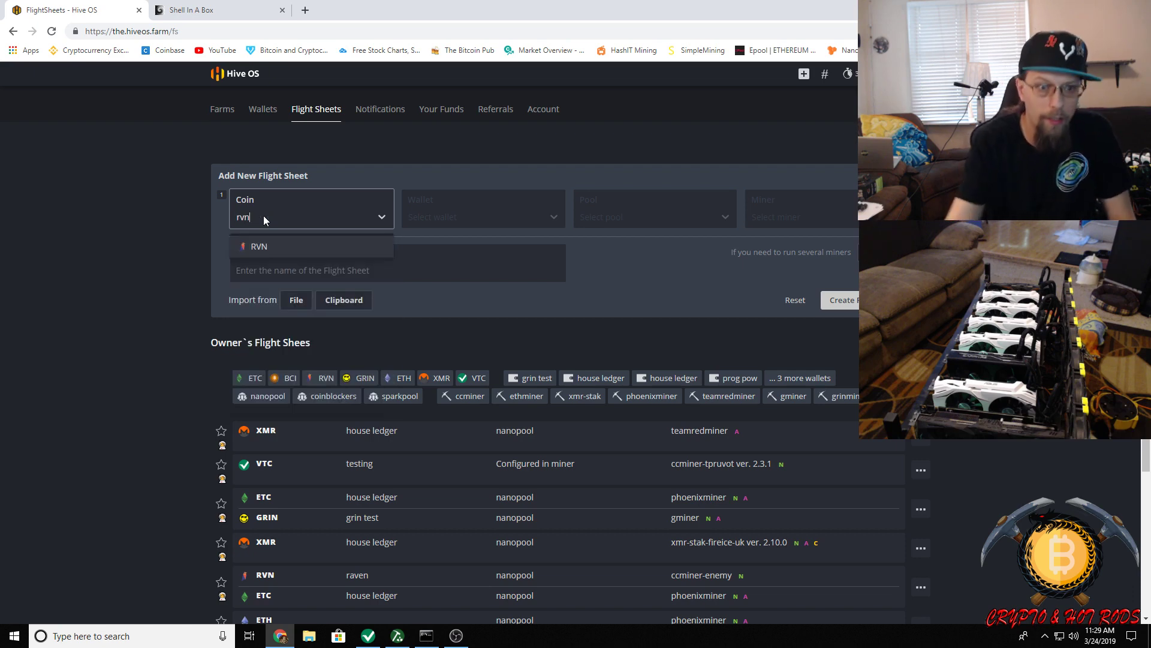
click(254, 246)
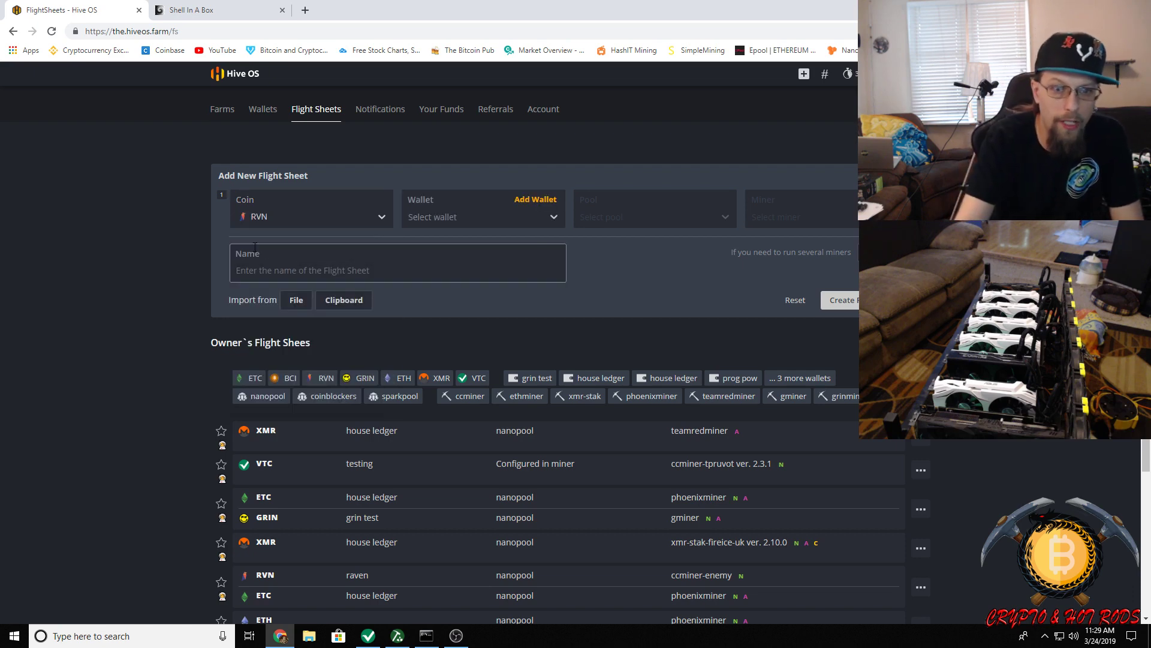
click(546, 216)
click(492, 244)
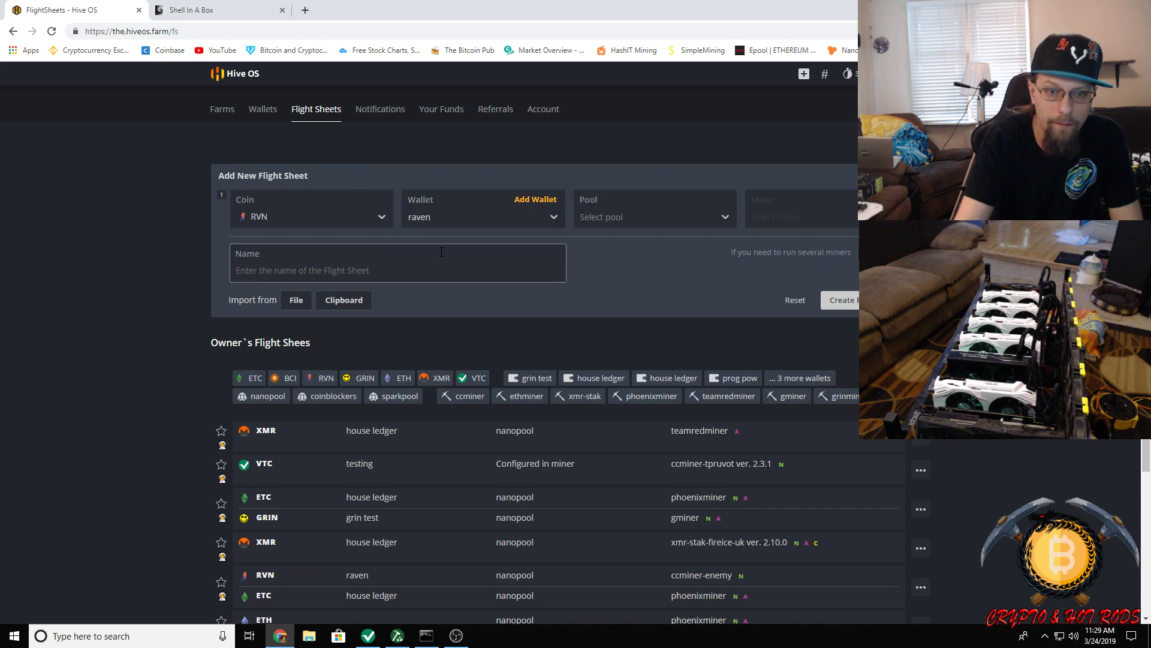
Choose nanopool as the new RVN flight sheet's pool and apply its US West server.
click(715, 216)
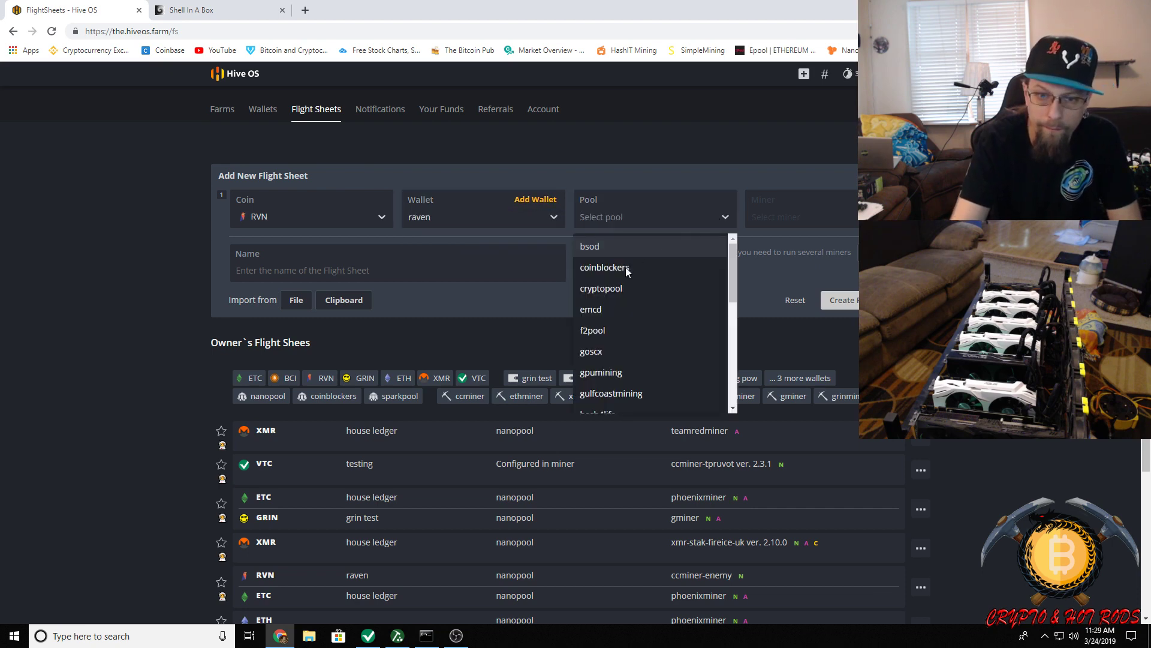
scroll(629, 299, down, 1)
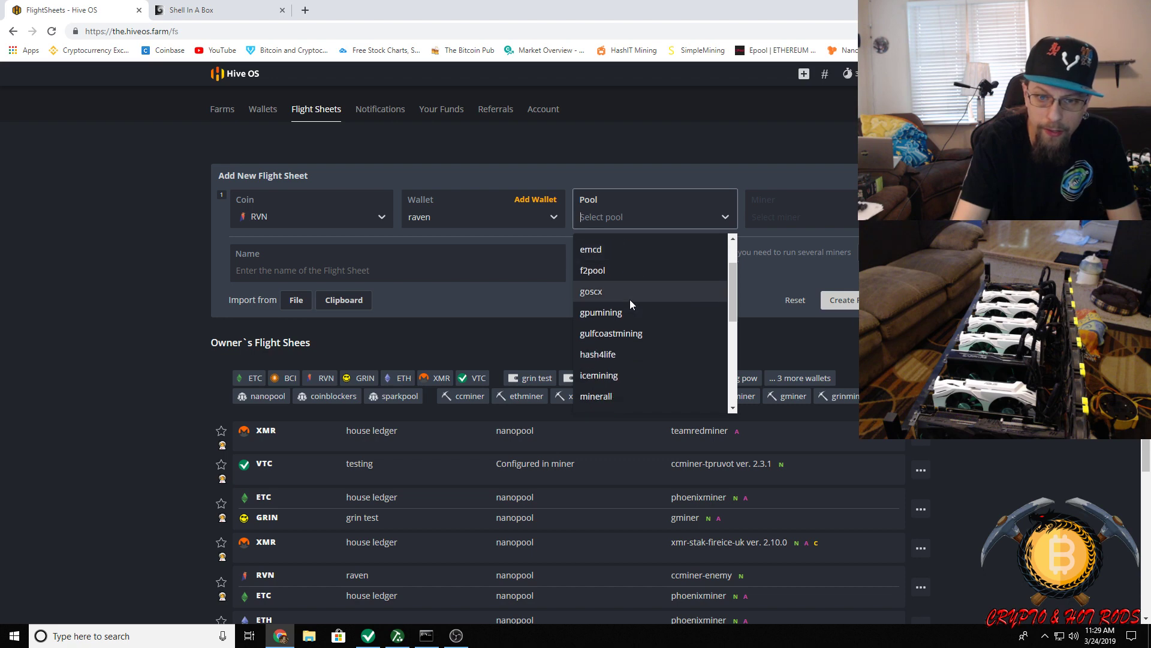
scroll(630, 300, down, 1)
scroll(630, 300, down, 1)
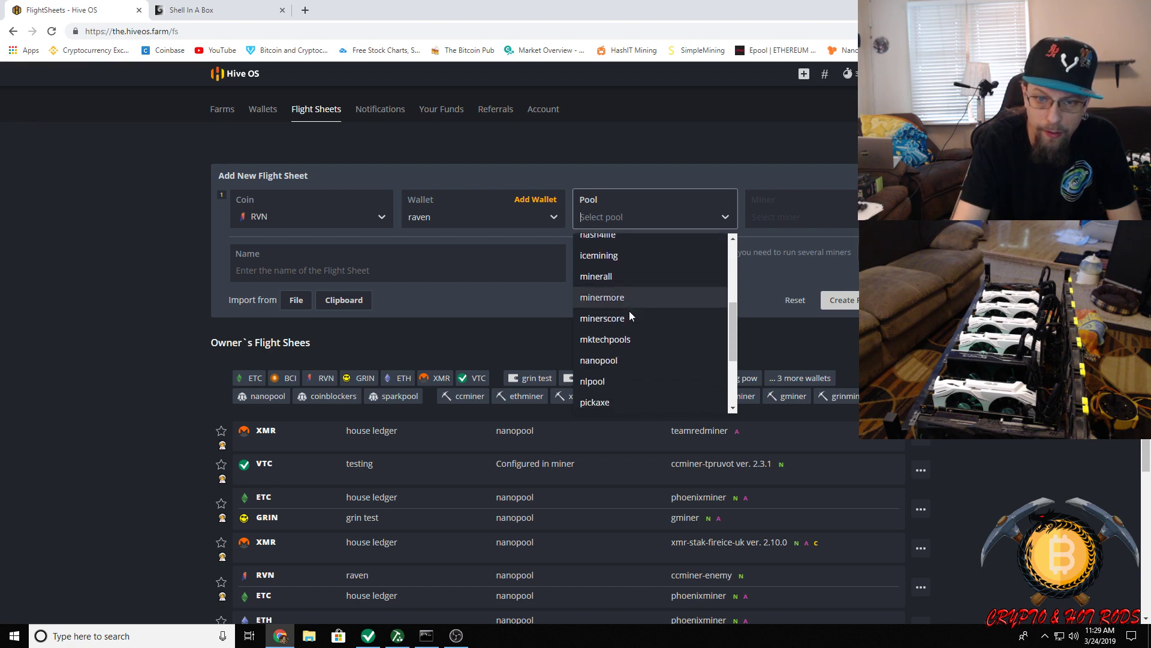
click(620, 360)
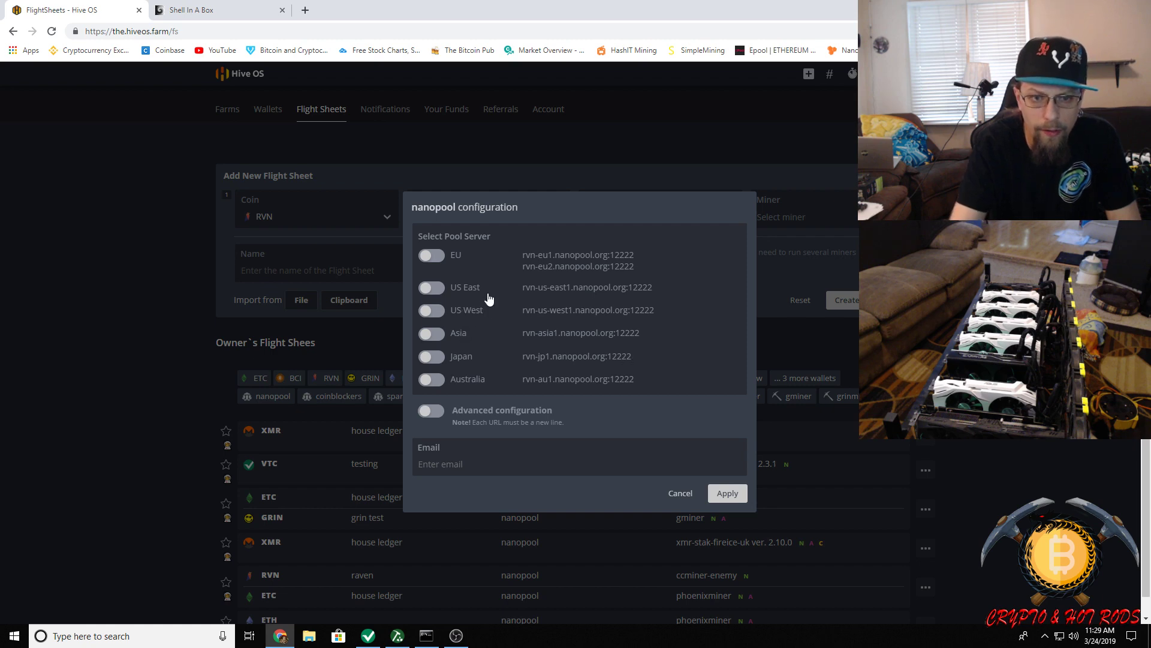
click(433, 311)
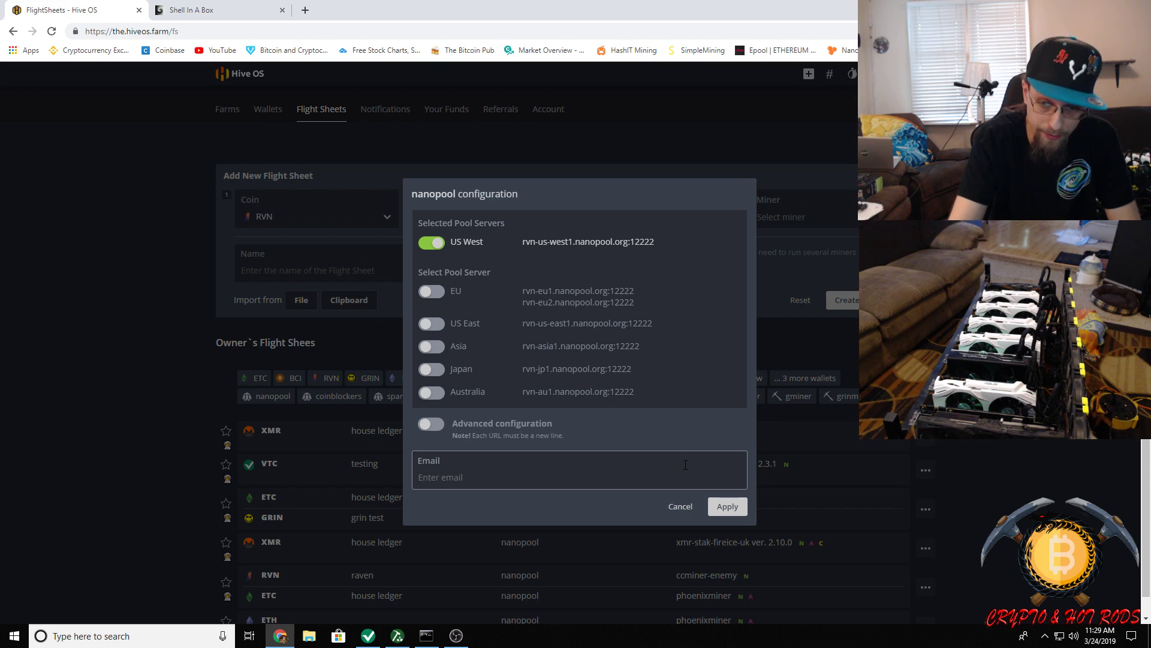
click(728, 506)
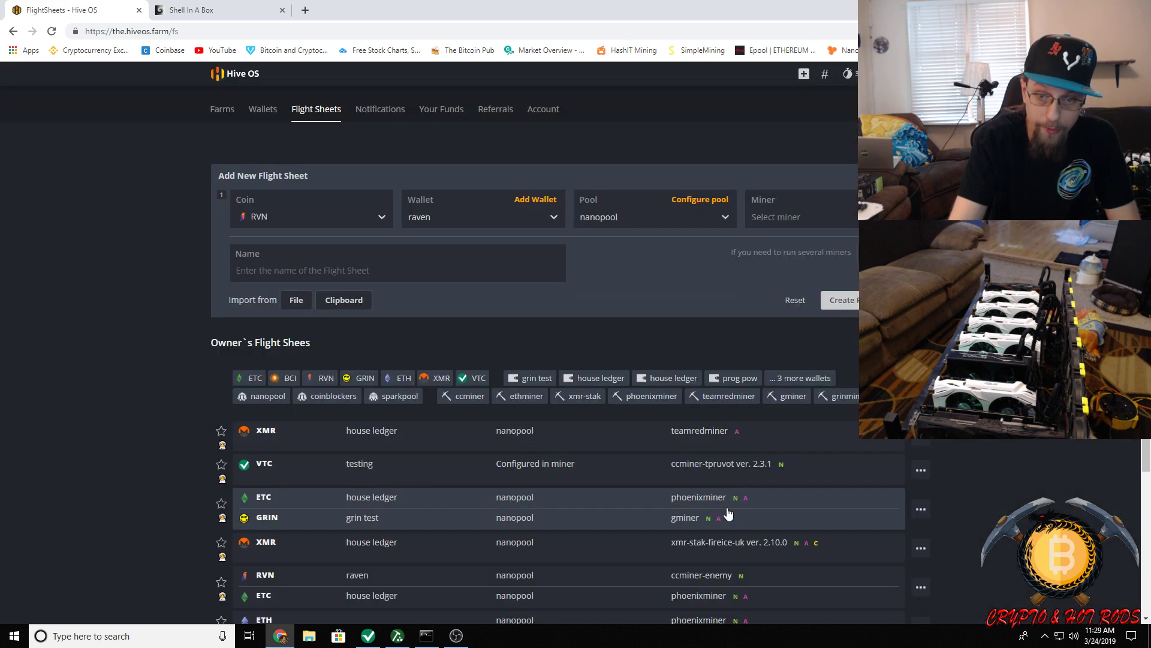
Select SG miner as the miner for the RVN flight sheet and create the sheet without a name.
click(836, 222)
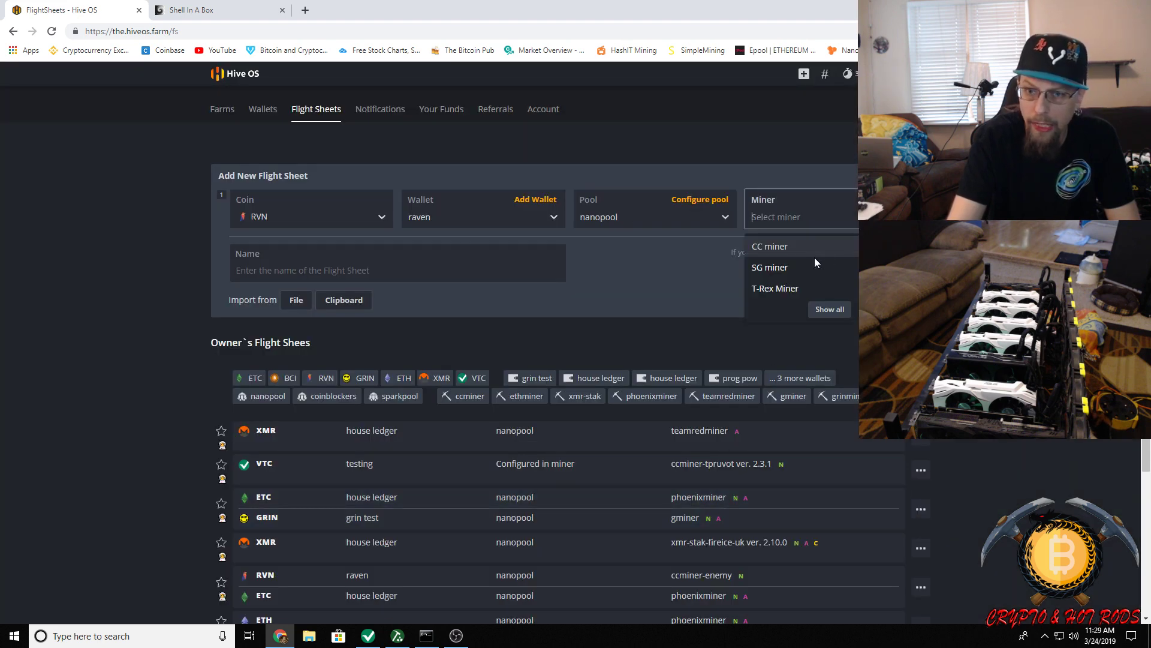
click(784, 268)
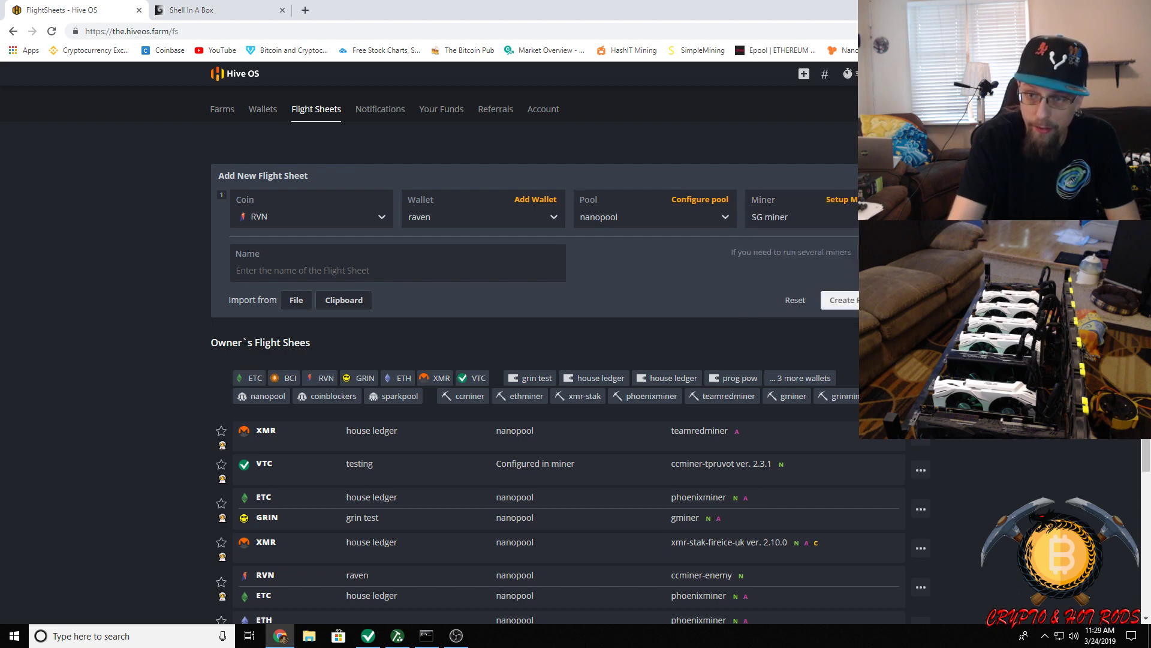
click(842, 300)
scroll(745, 288, down, 4)
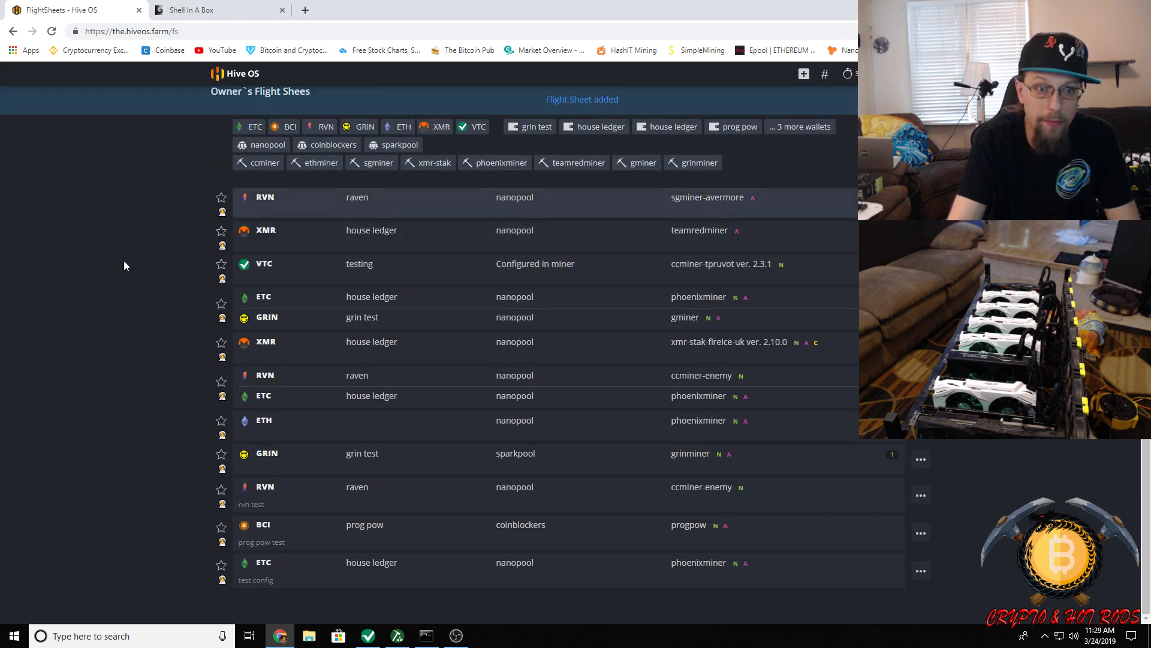
scroll(141, 185, up, 4)
scroll(203, 143, down, 4)
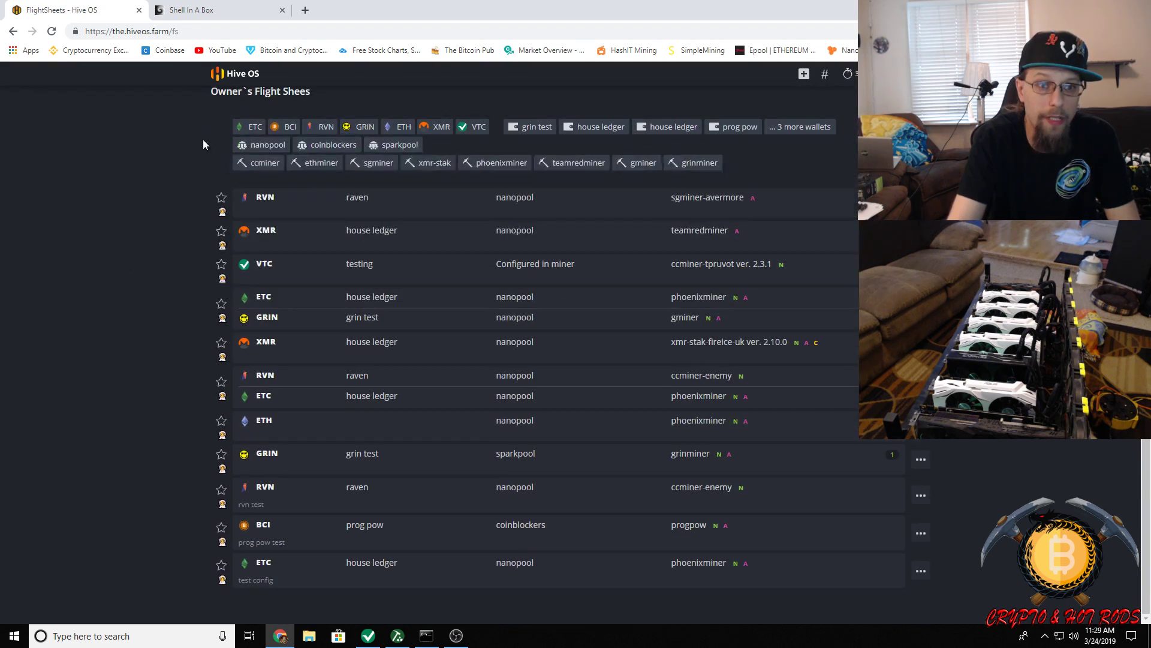
Clear the clean build worker's messages and launch the RVN nanopool flight sheet with sgminer-avermore on it.
click(234, 78)
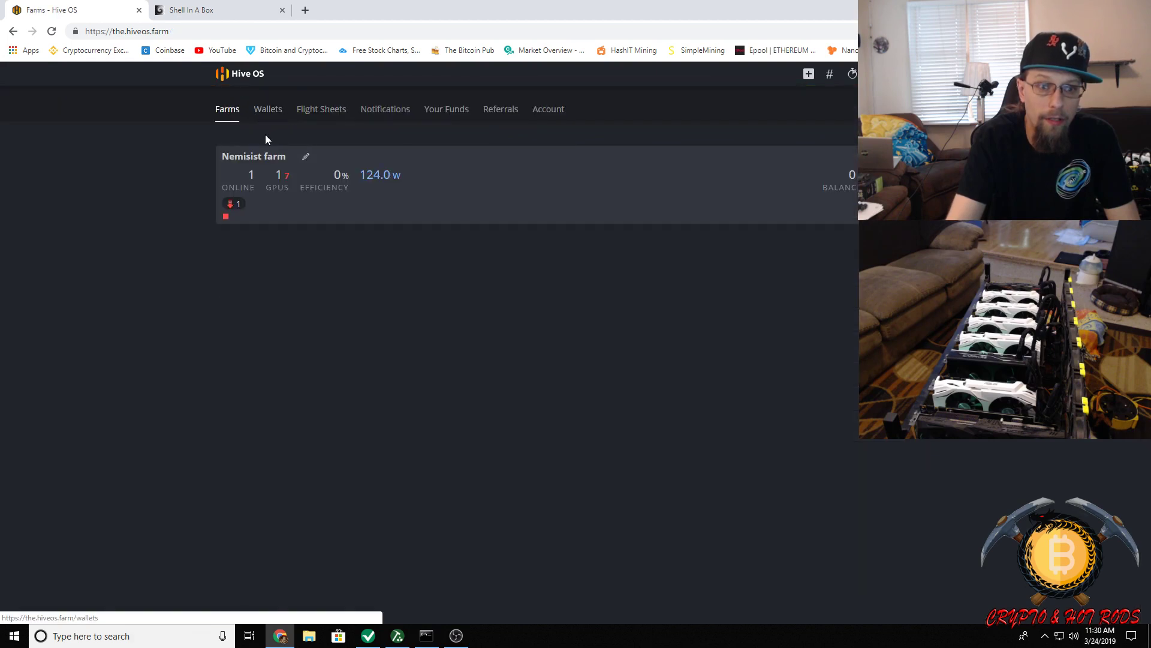
click(255, 189)
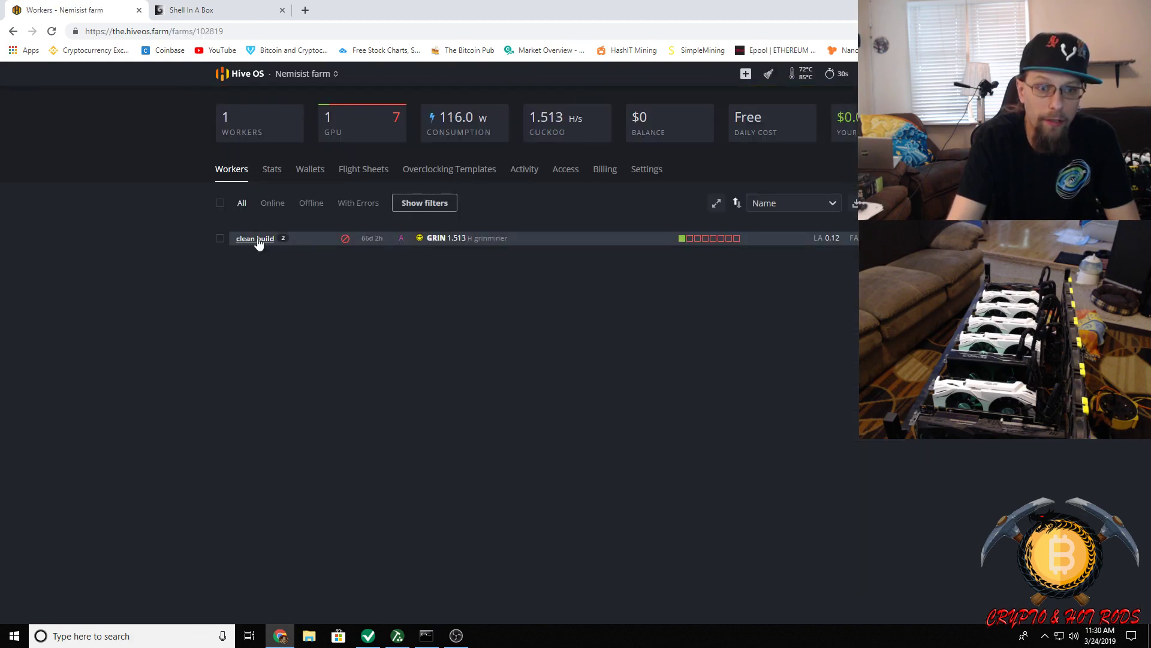
click(258, 238)
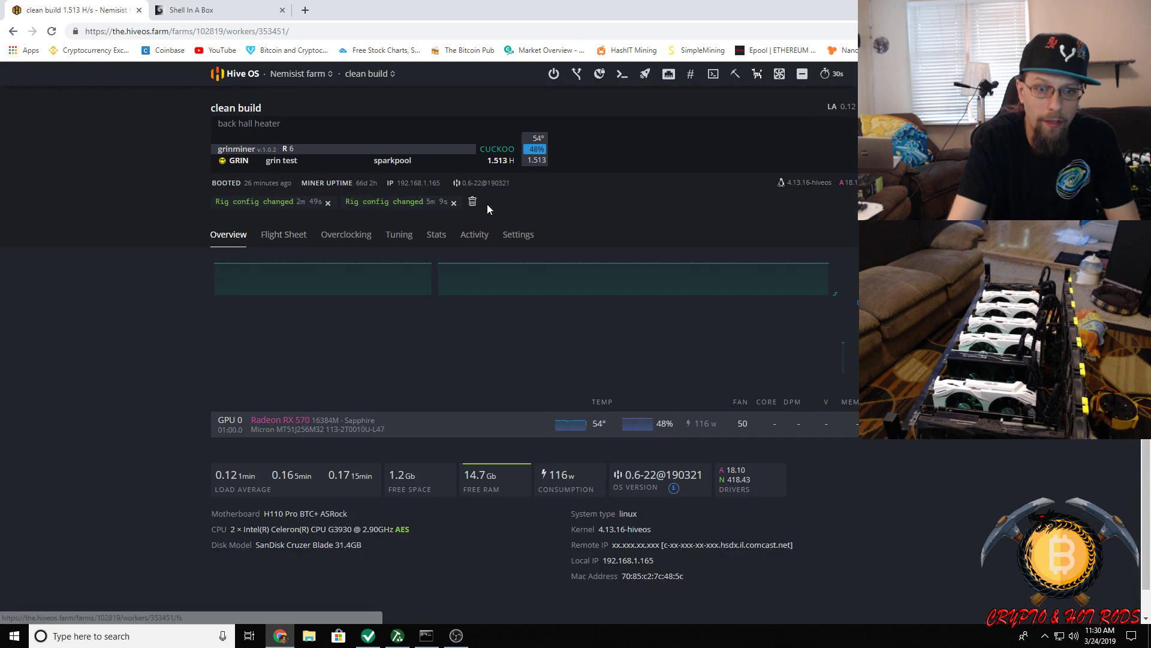
click(472, 202)
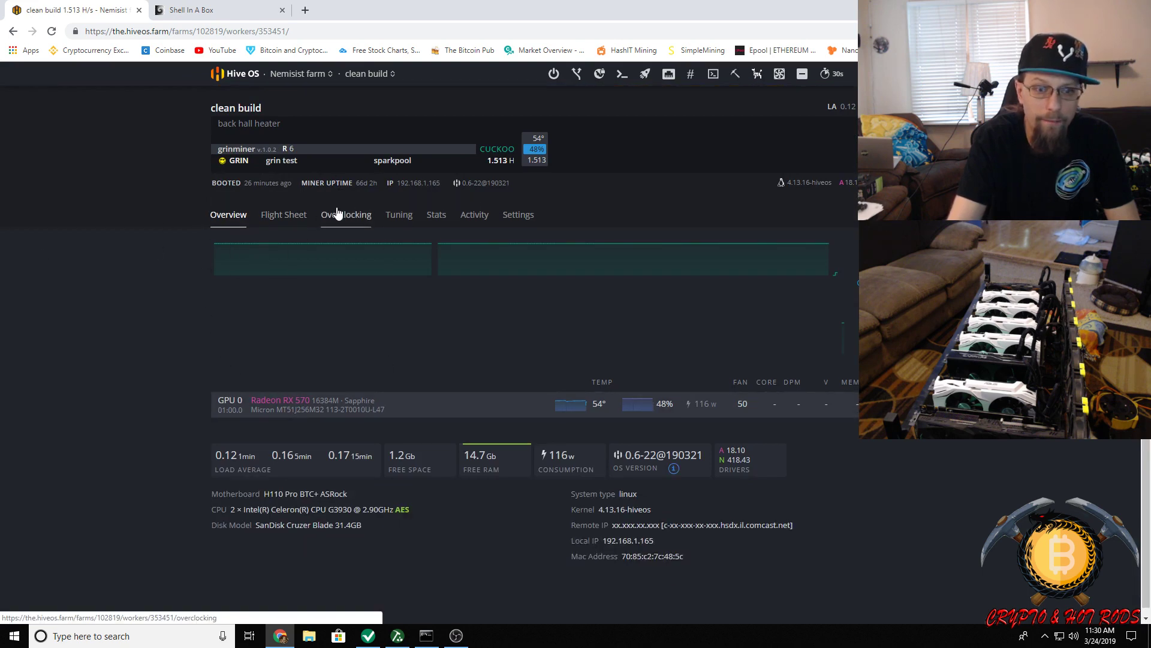
click(290, 216)
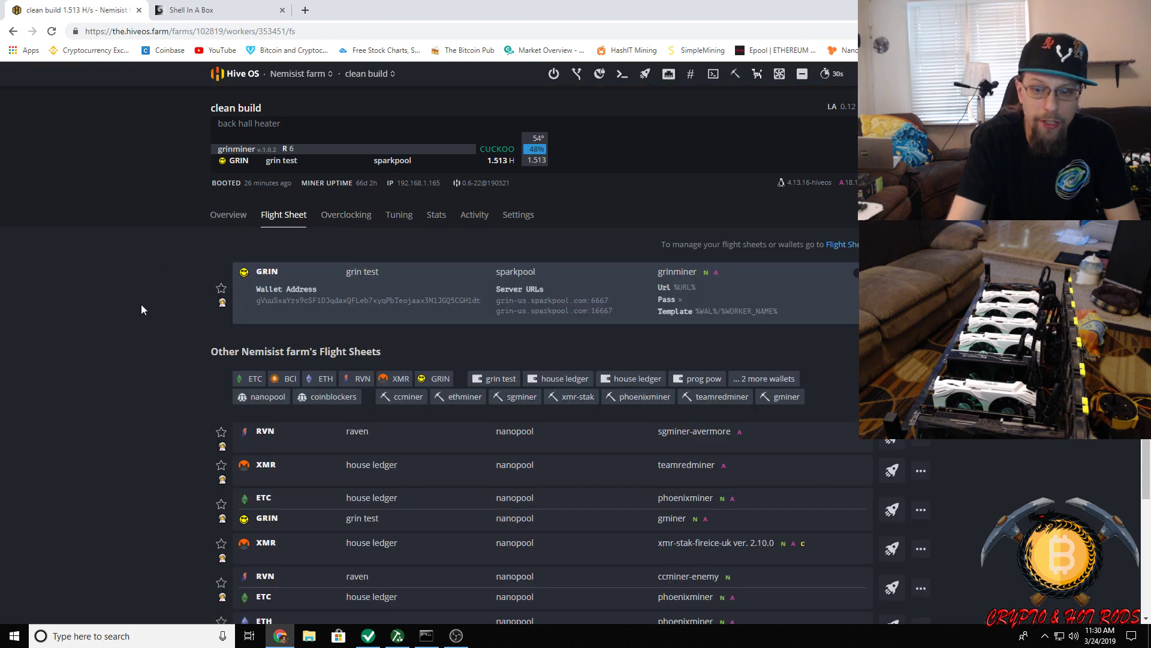
click(892, 440)
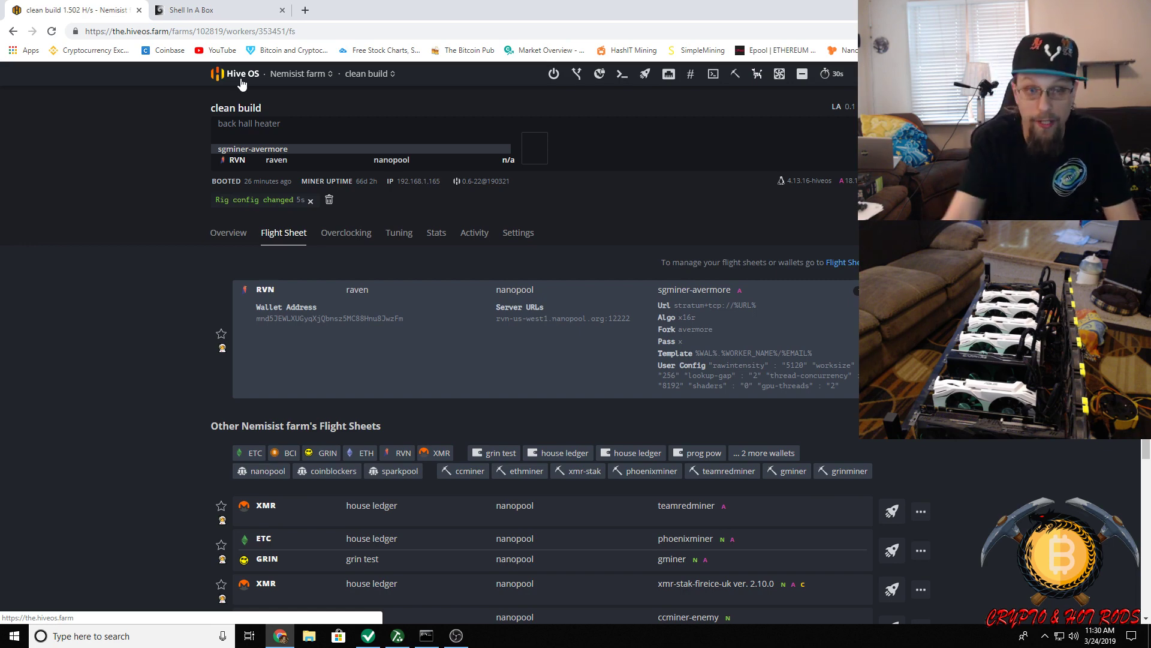
Run the miner command in the shell to watch sgminer-avermore on RVN, and check the hashrate and power draw in the worker overview.
click(210, 12)
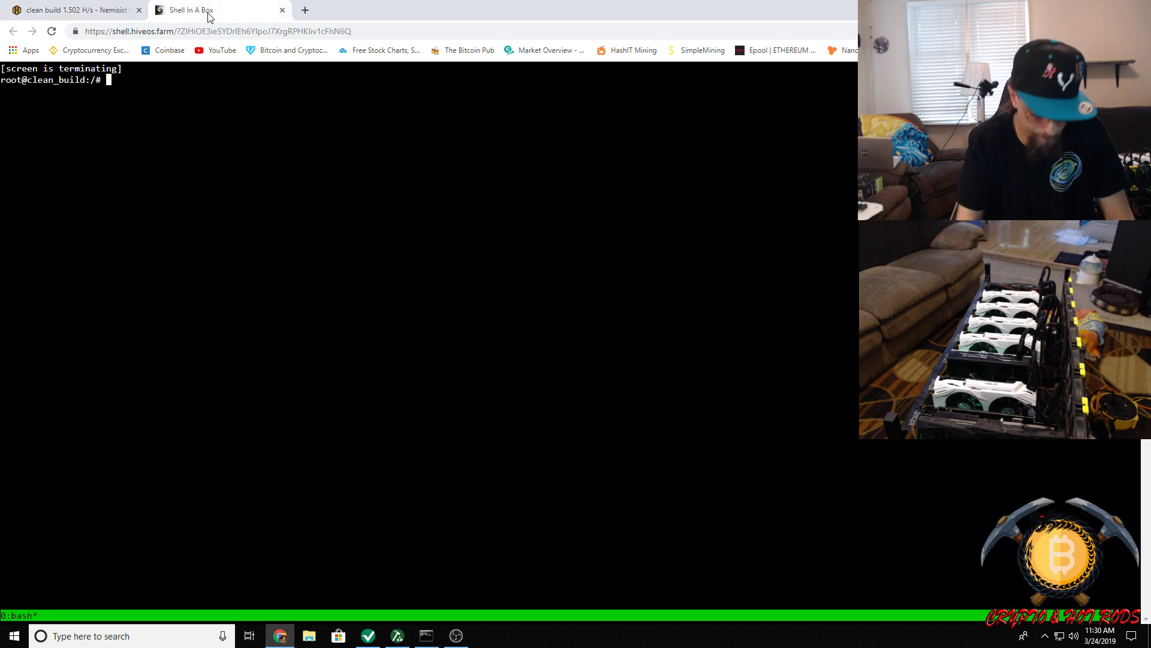
text(miner)
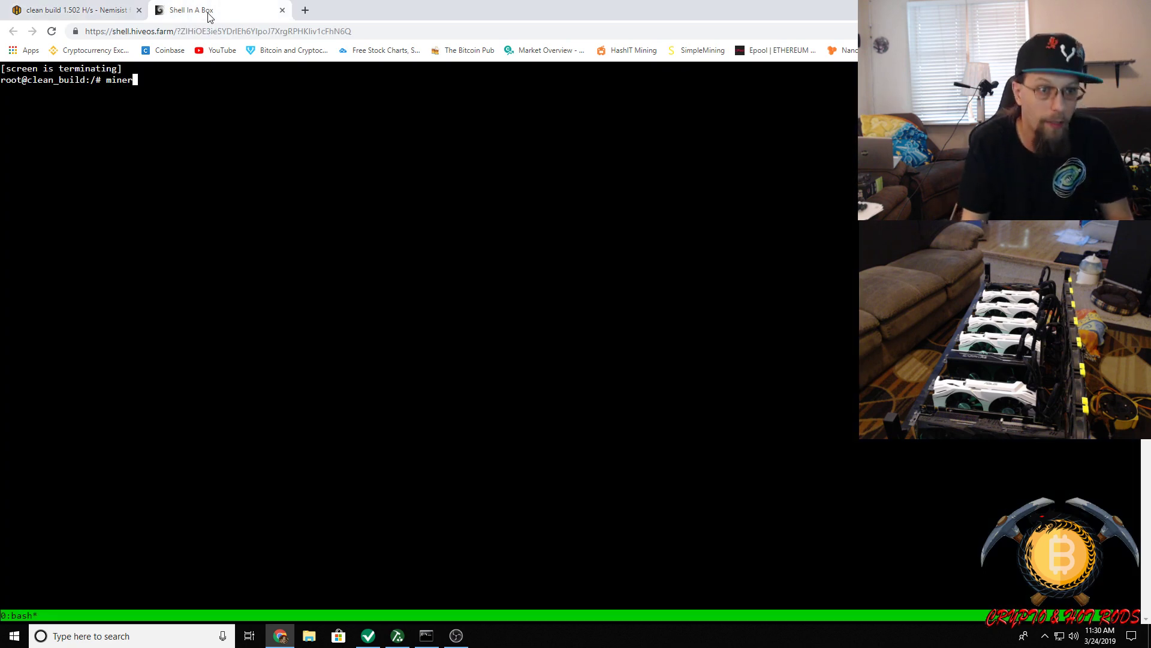
key(Return)
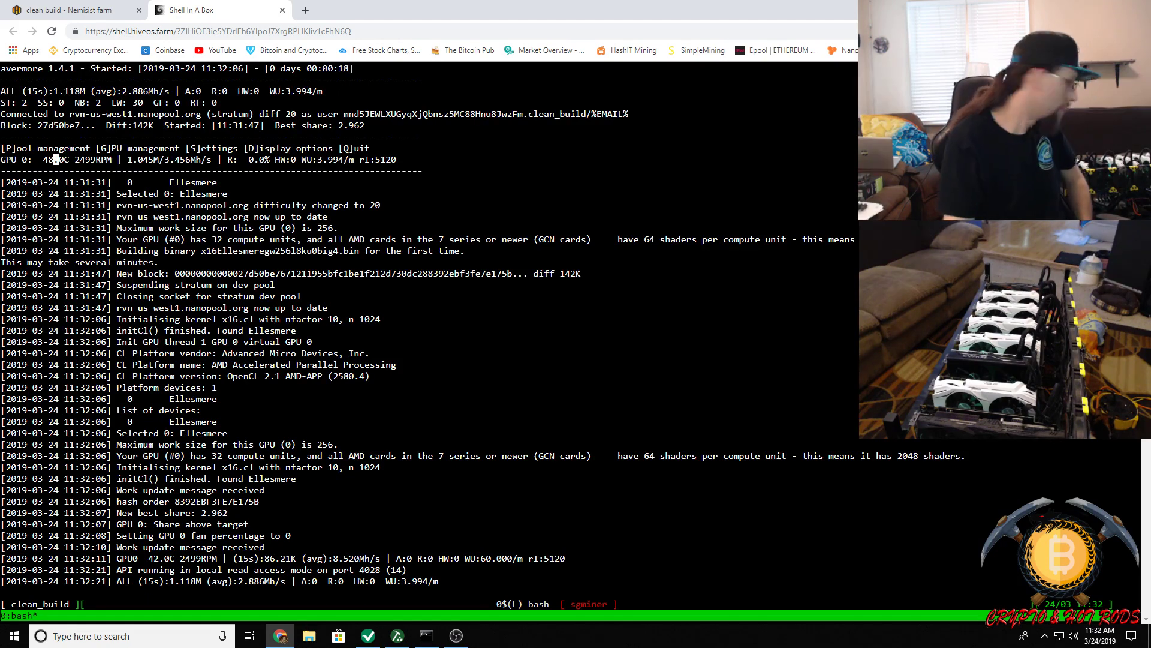
click(57, 9)
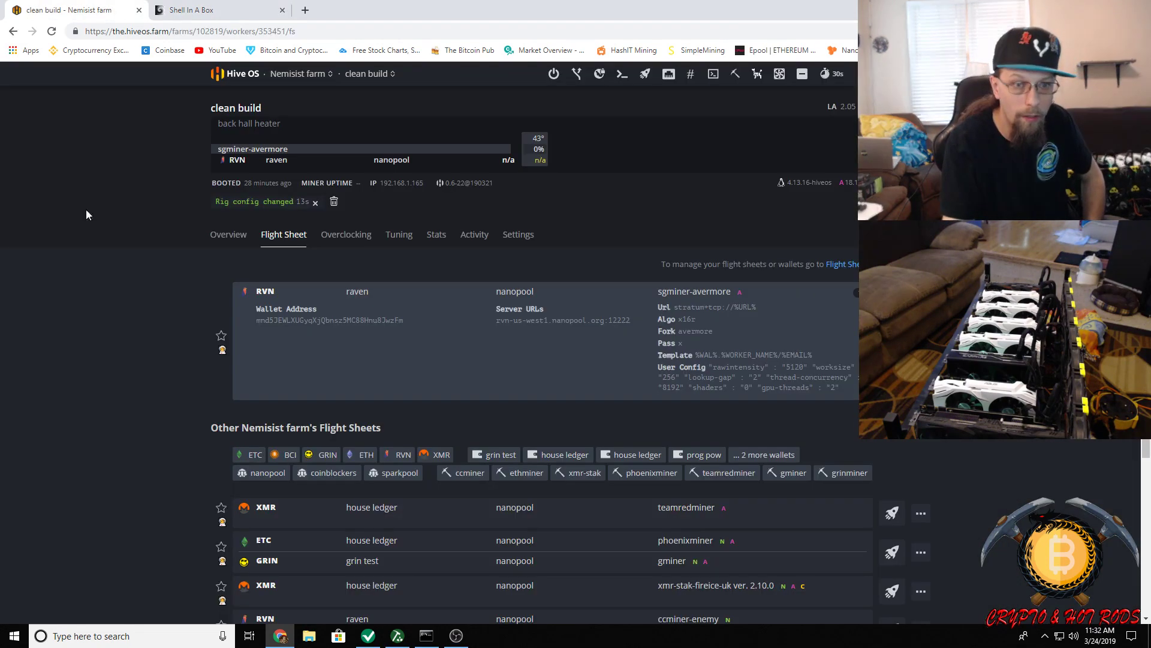
click(228, 235)
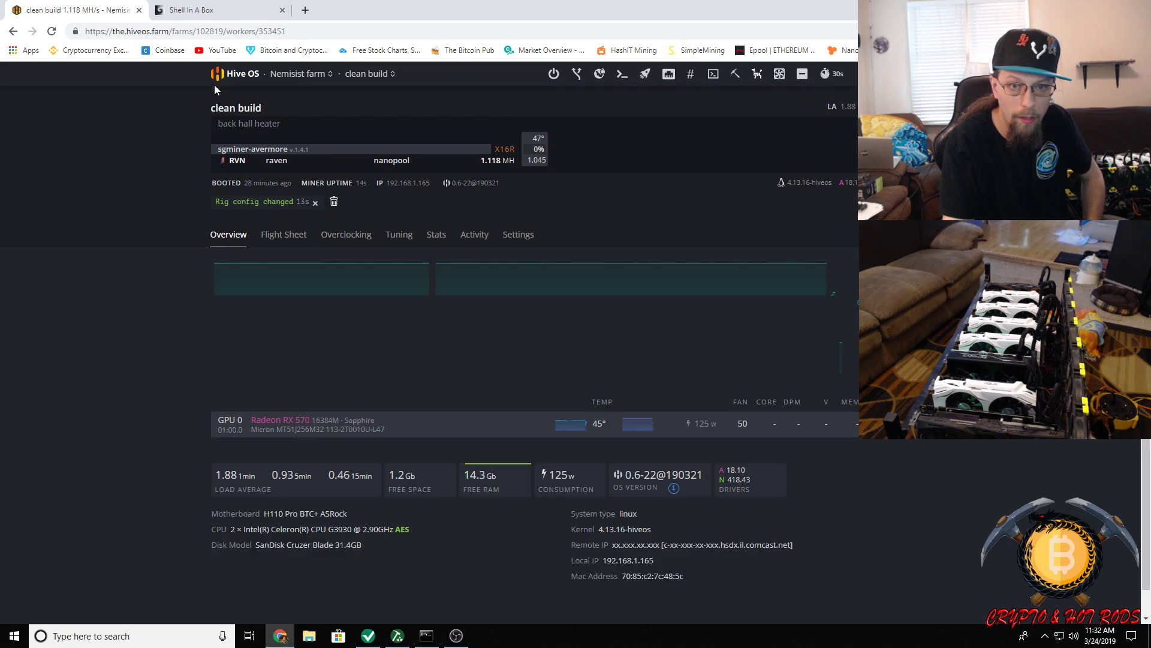
click(226, 17)
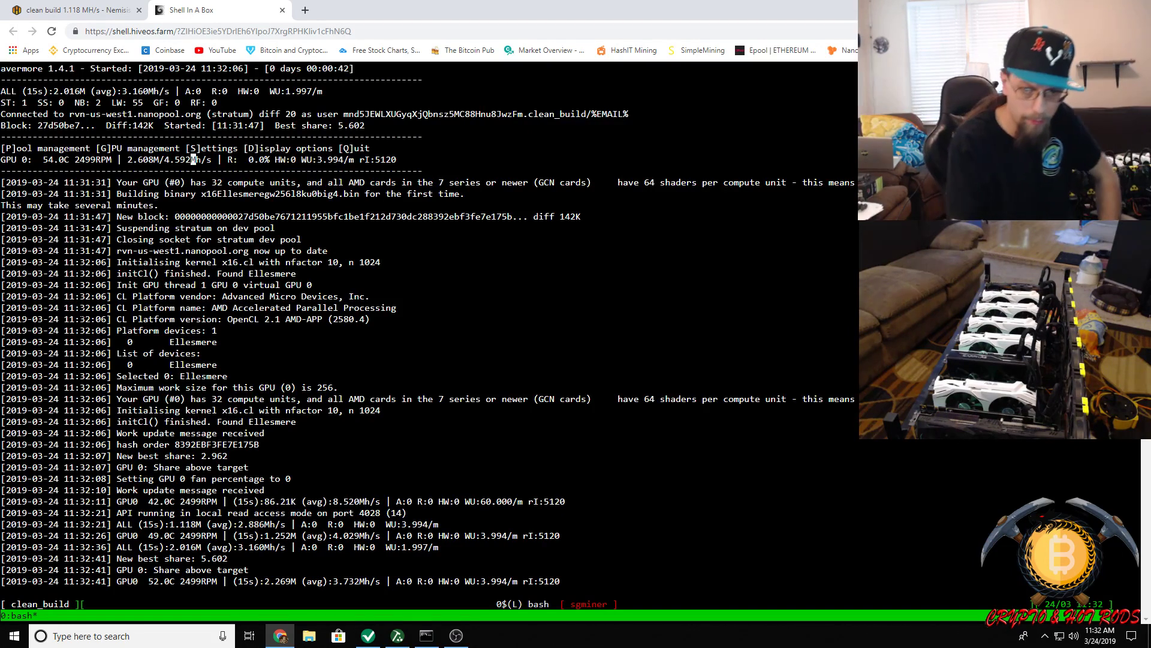
click(75, 10)
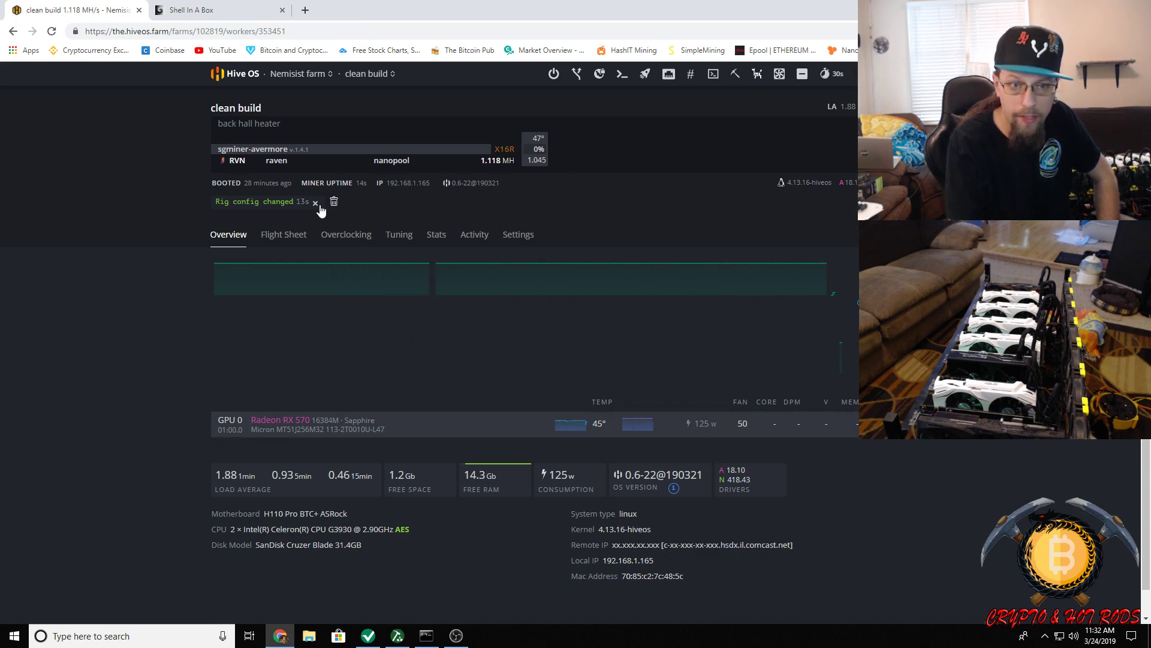
Review the clean build worker's RVN flight sheet, quit the running sgminer session in the shell and run the miner command again.
click(293, 239)
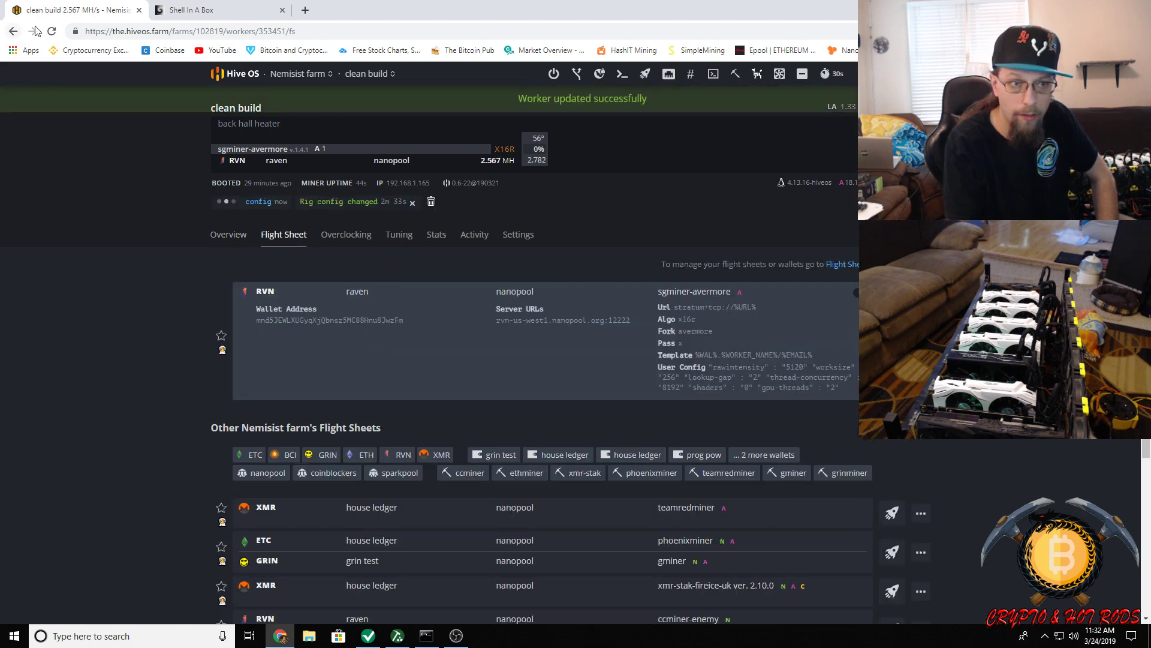
click(191, 18)
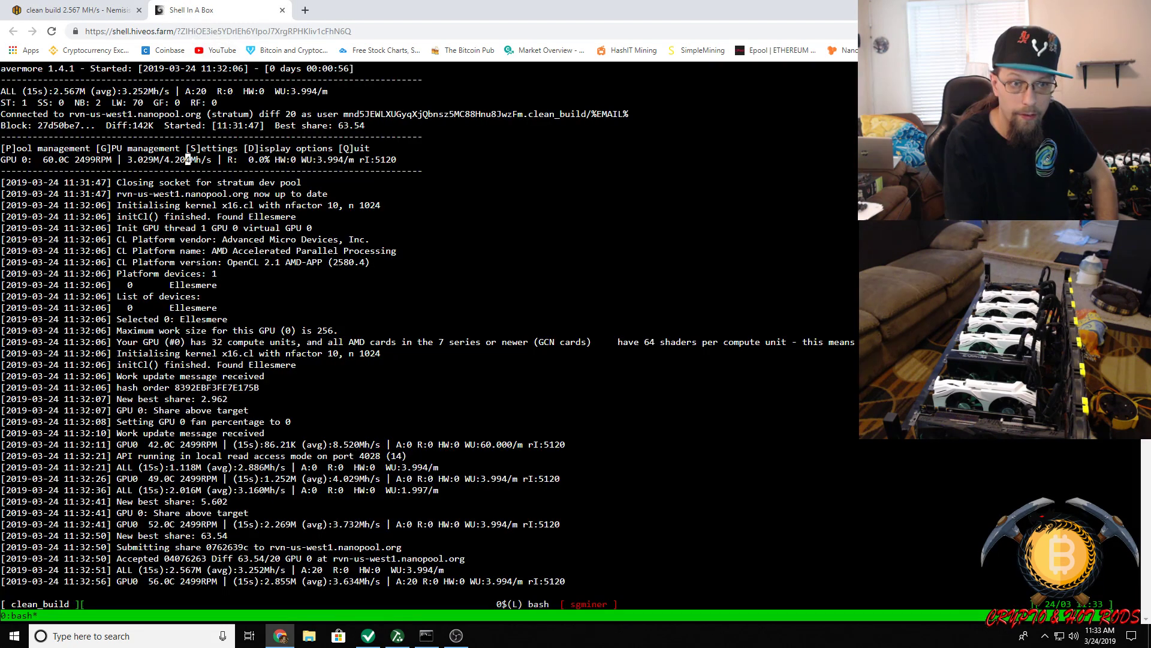
key(q)
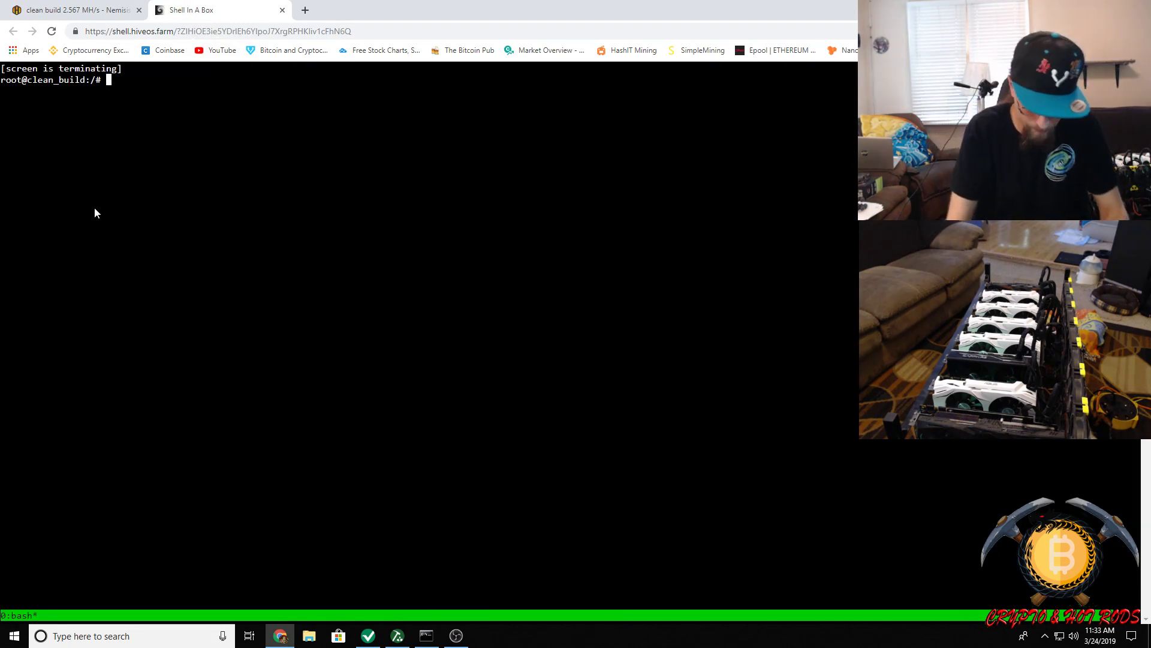
text(miner)
key(Return)
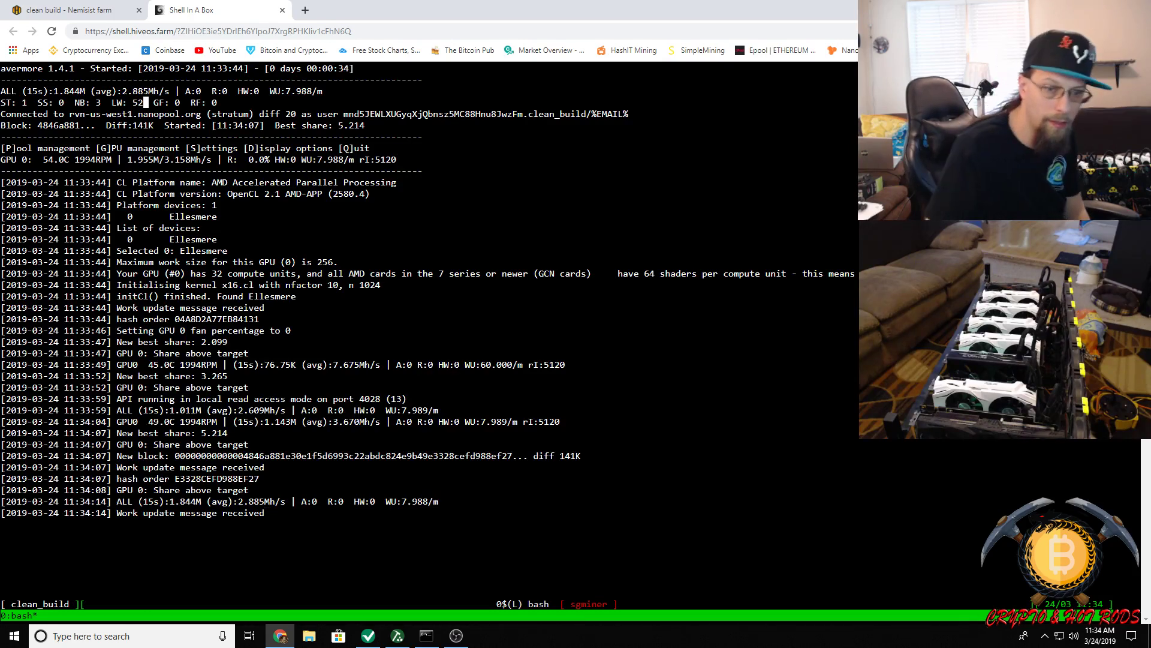
Compare sgminer-avermore's RVN hashrate in the shell with the figures on the clean build worker page.
click(67, 12)
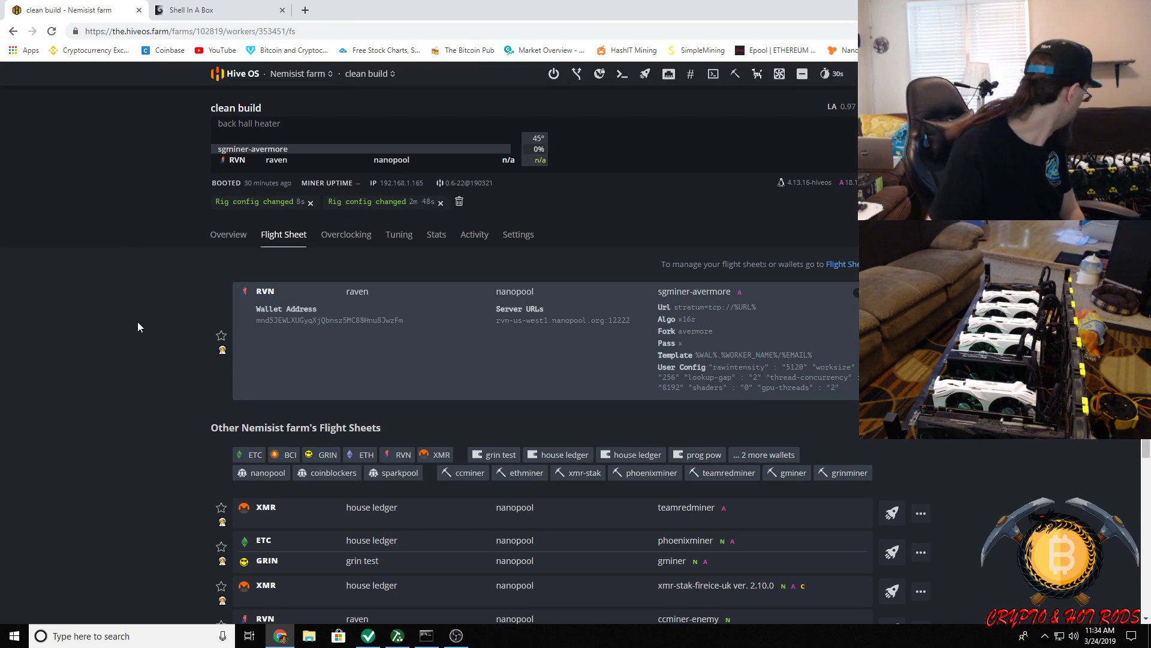
click(218, 11)
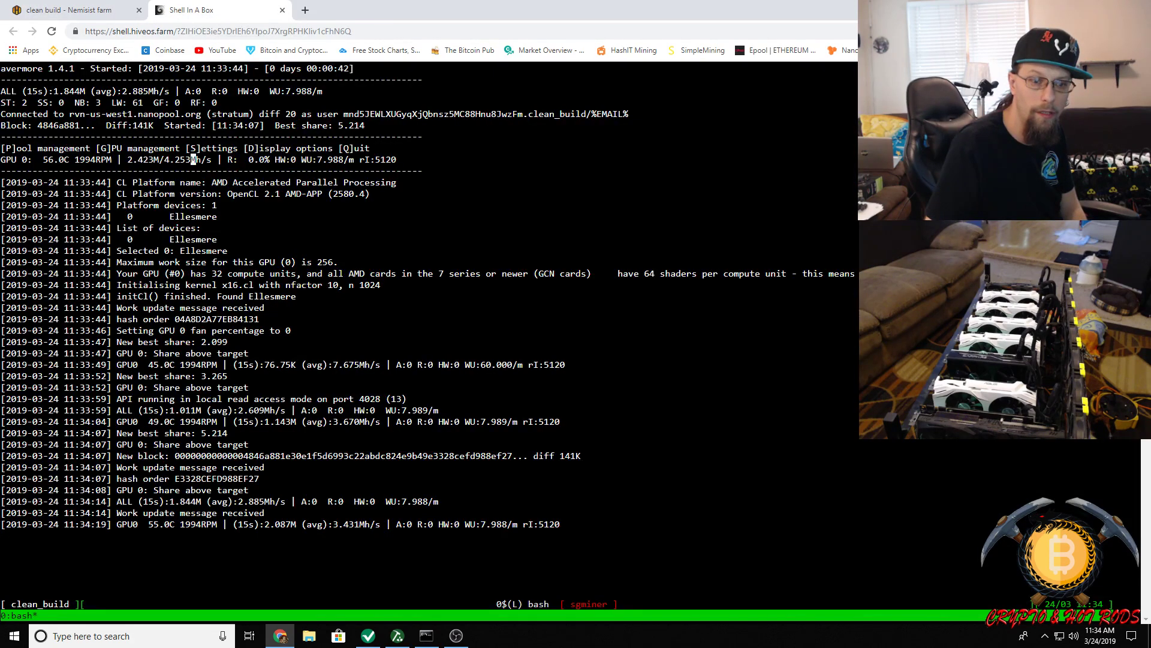
click(69, 10)
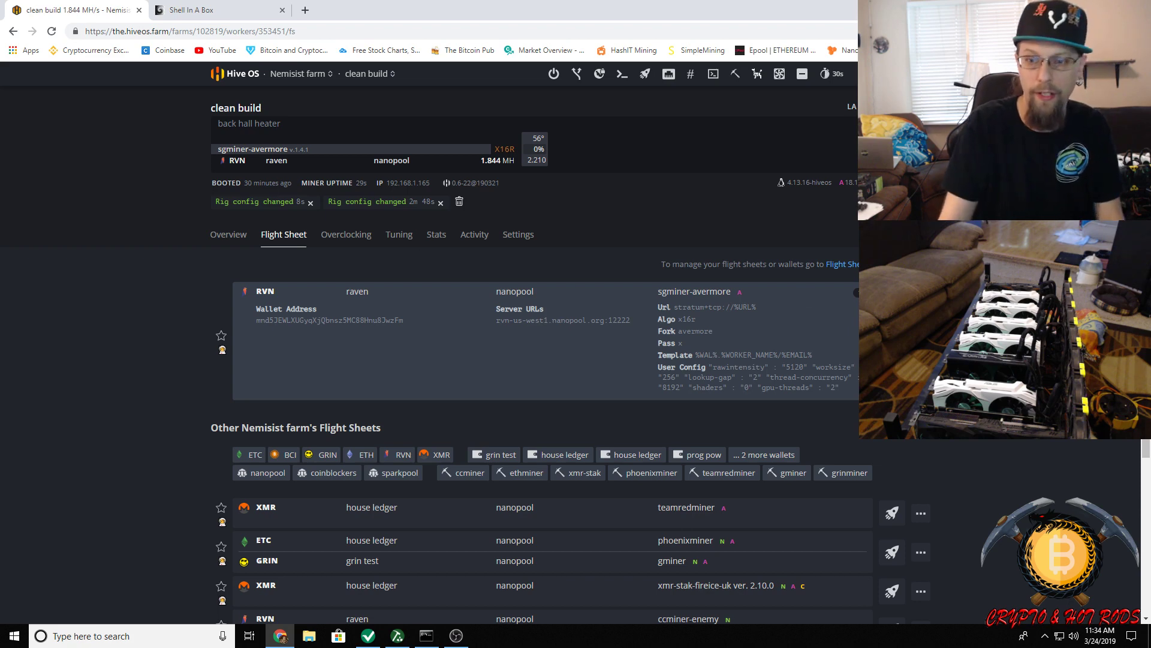
Launch the GRIN sparkpool flight sheet with grinminer on the clean build worker and clear its messages from the overview.
scroll(841, 409, down, 2)
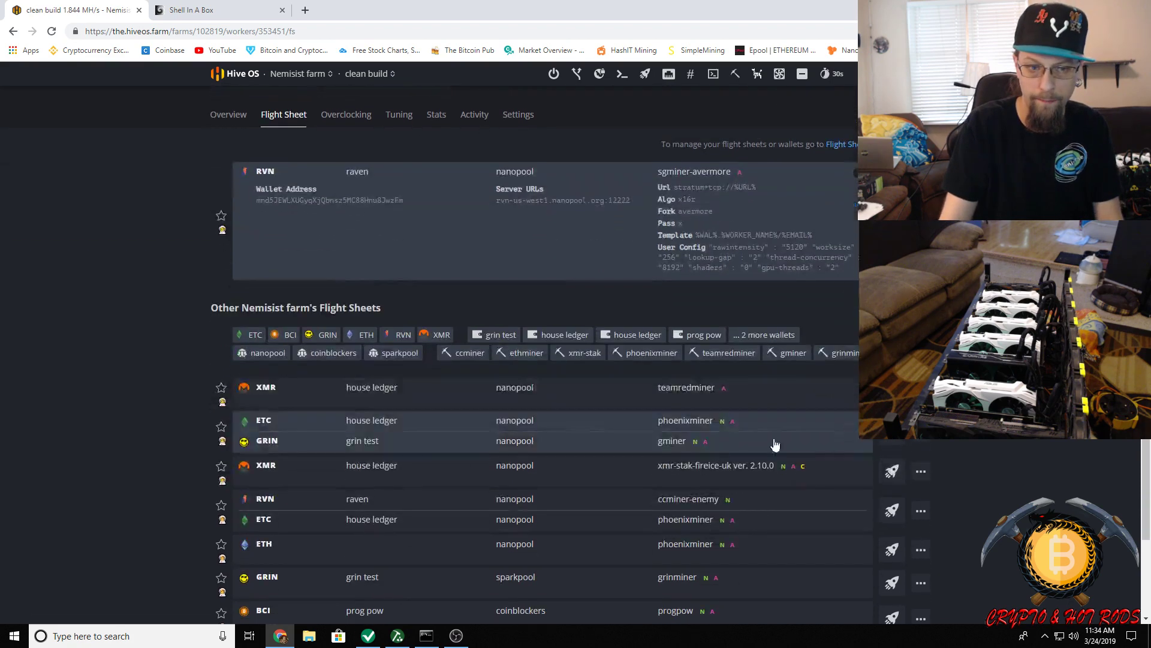
scroll(360, 494, down, 1)
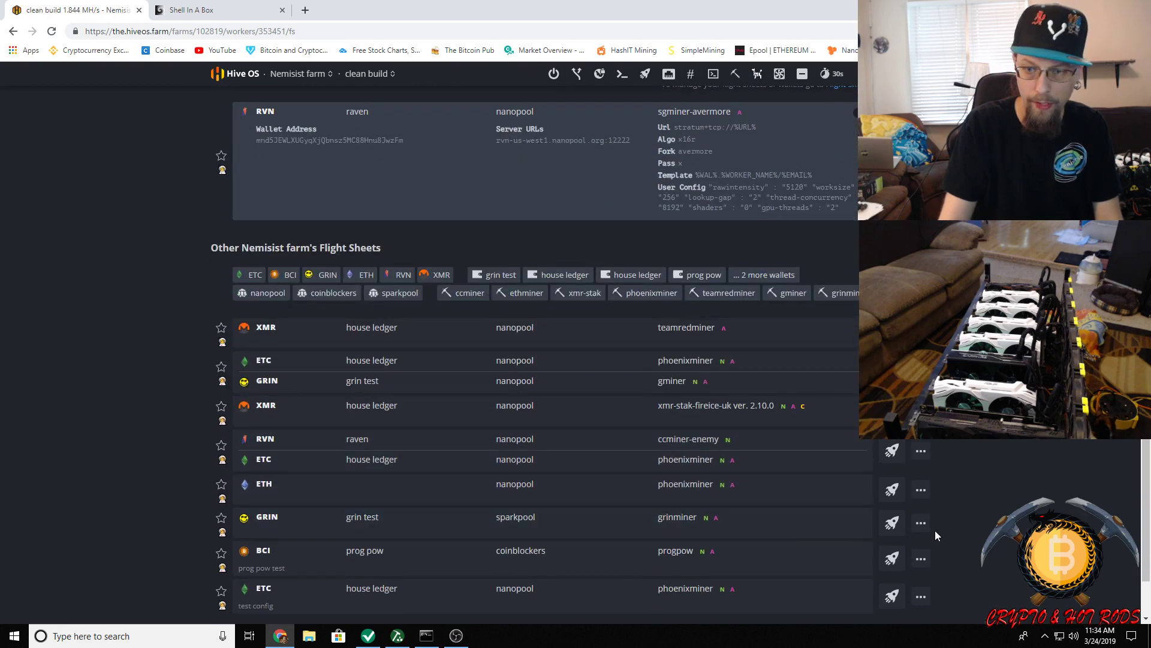
click(892, 523)
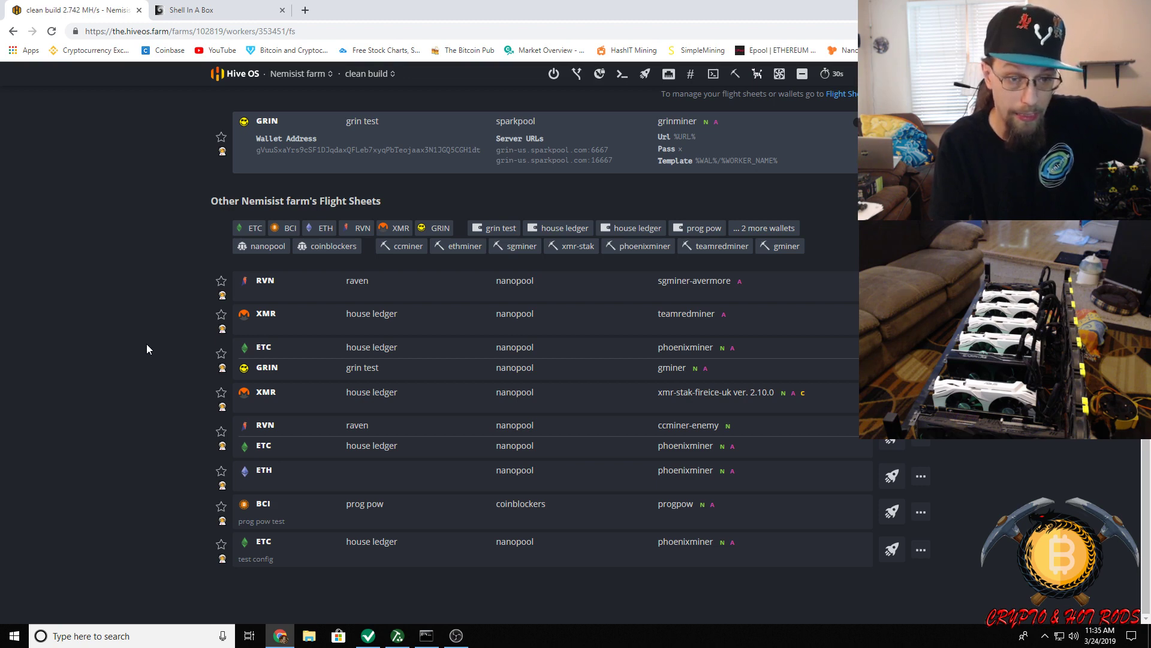
scroll(147, 347, up, 3)
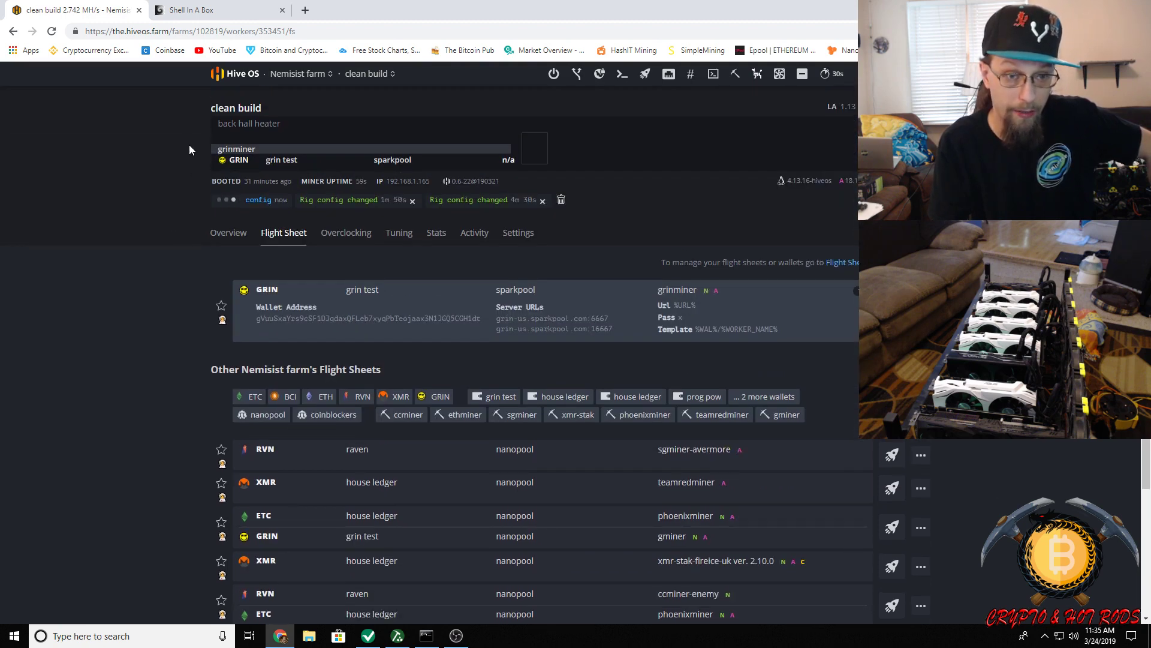
click(239, 234)
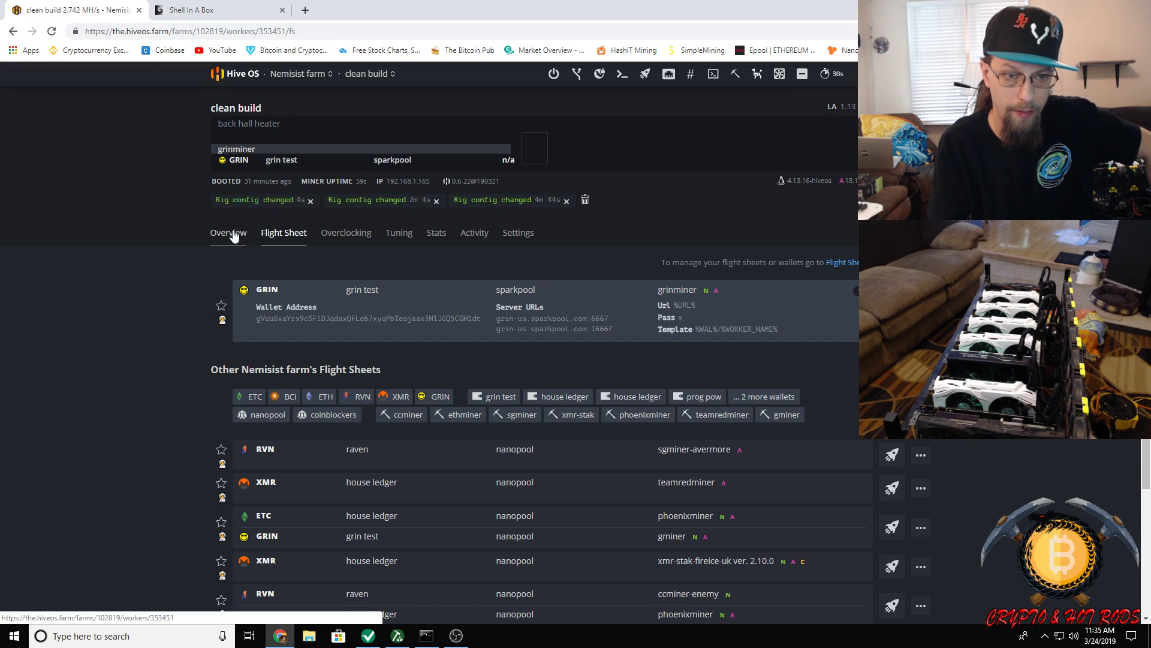
click(589, 200)
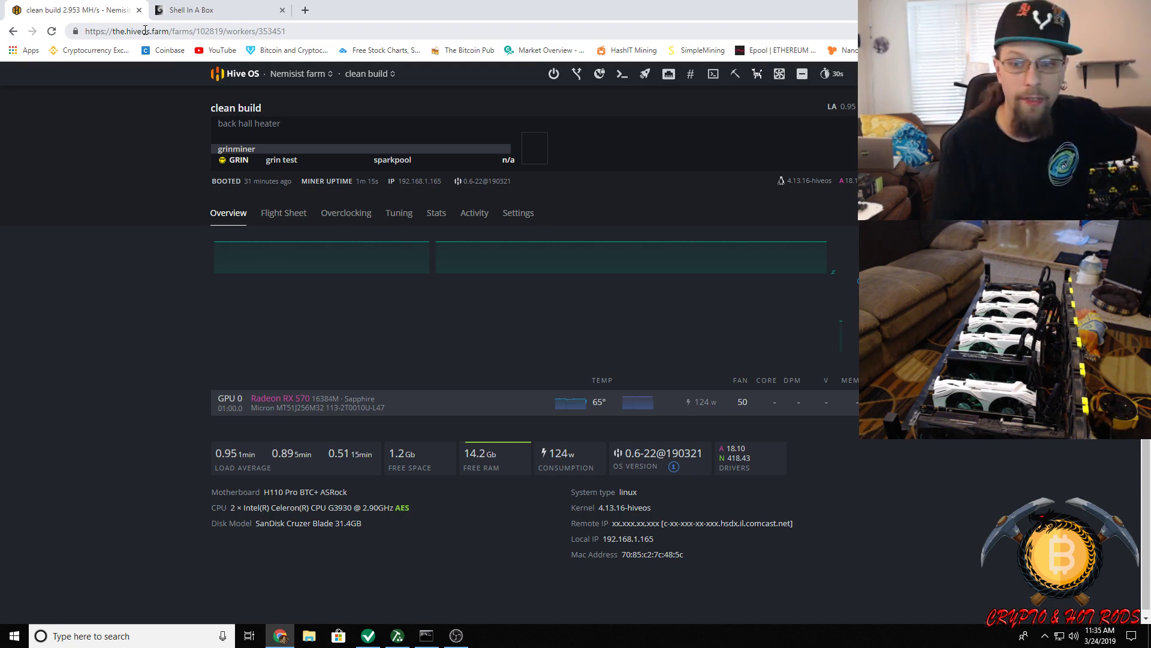
Launch the ETC nanopool flight sheet named test config, with phoenixminer, on the clean build worker.
mouse_move(299, 95)
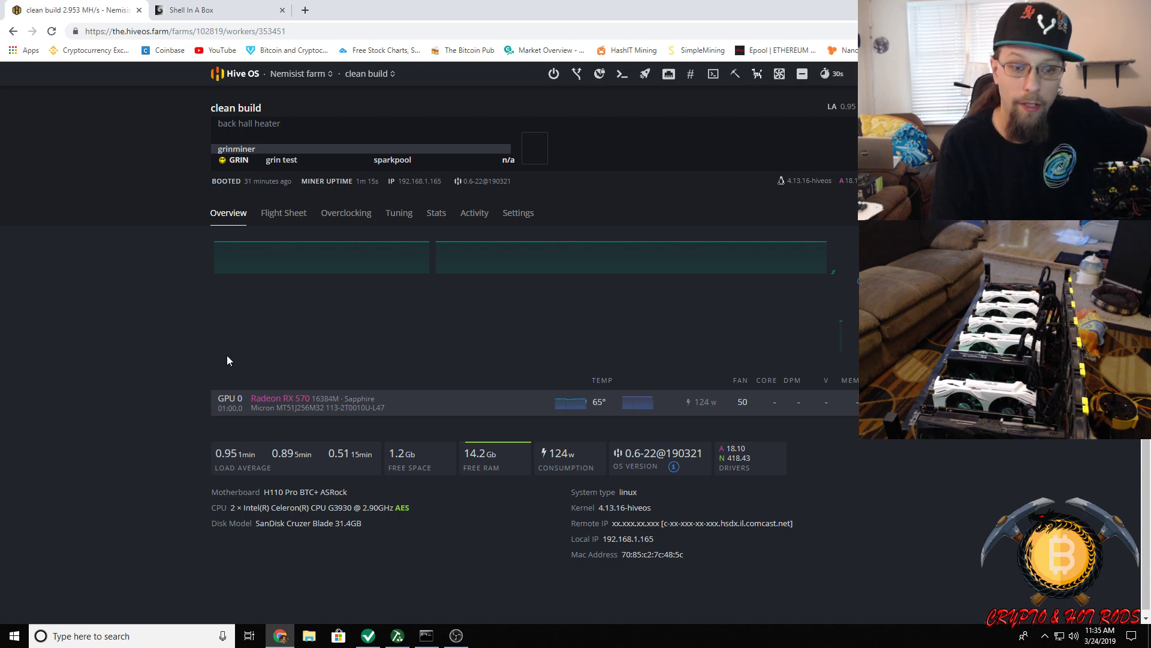
click(290, 225)
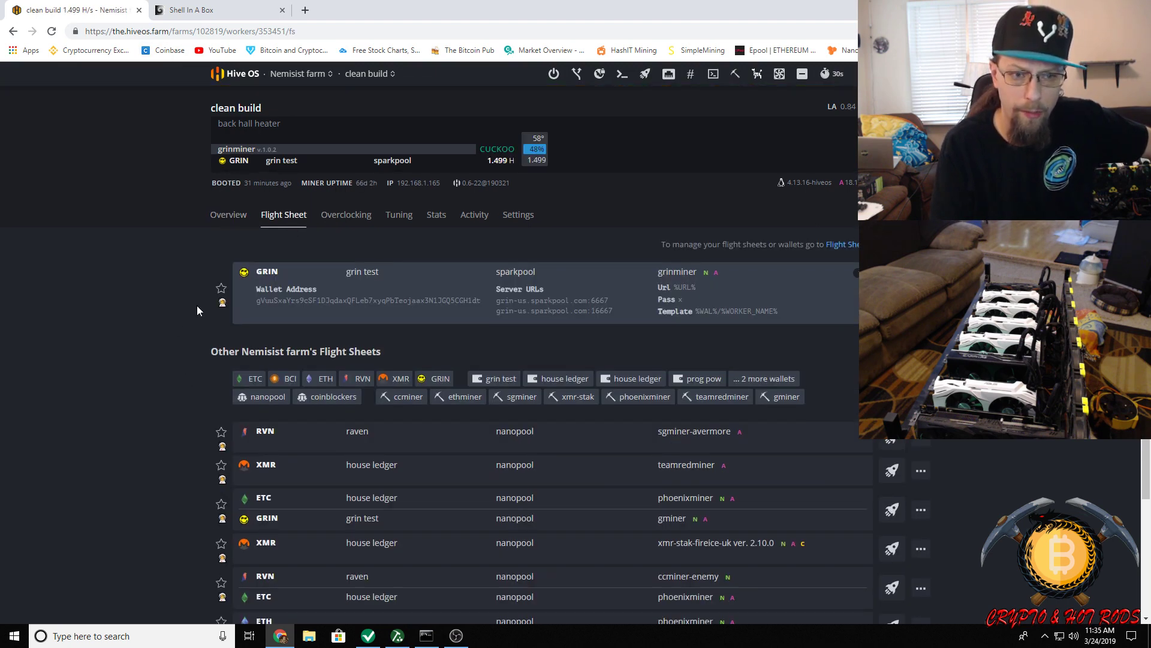
scroll(209, 301, down, 3)
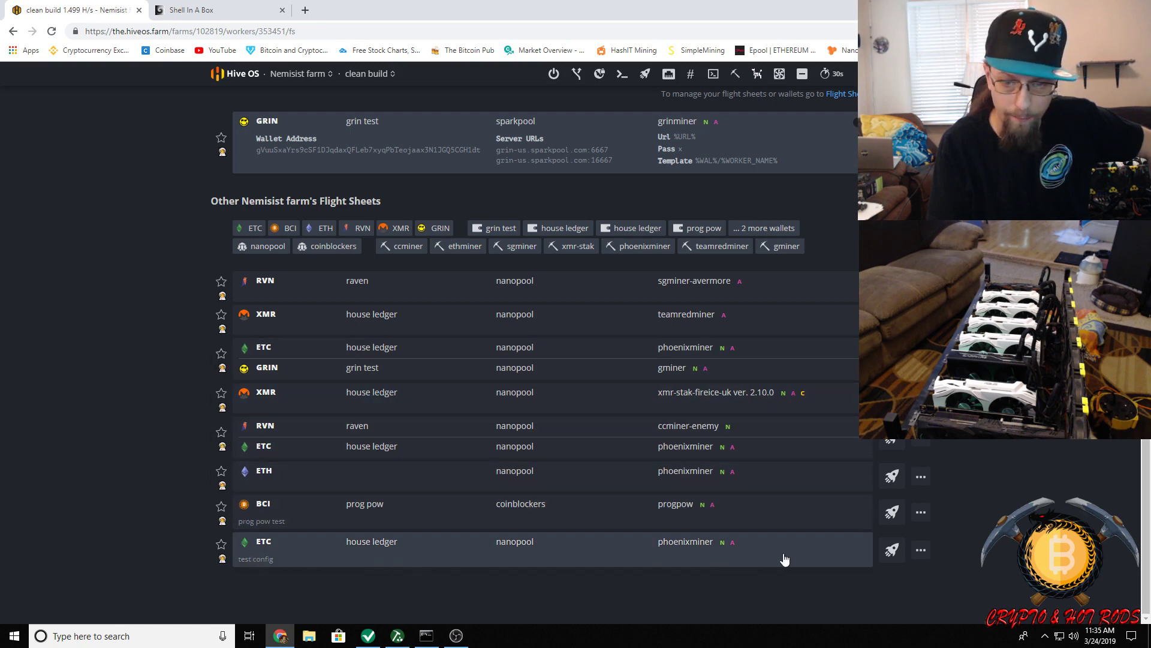
click(894, 551)
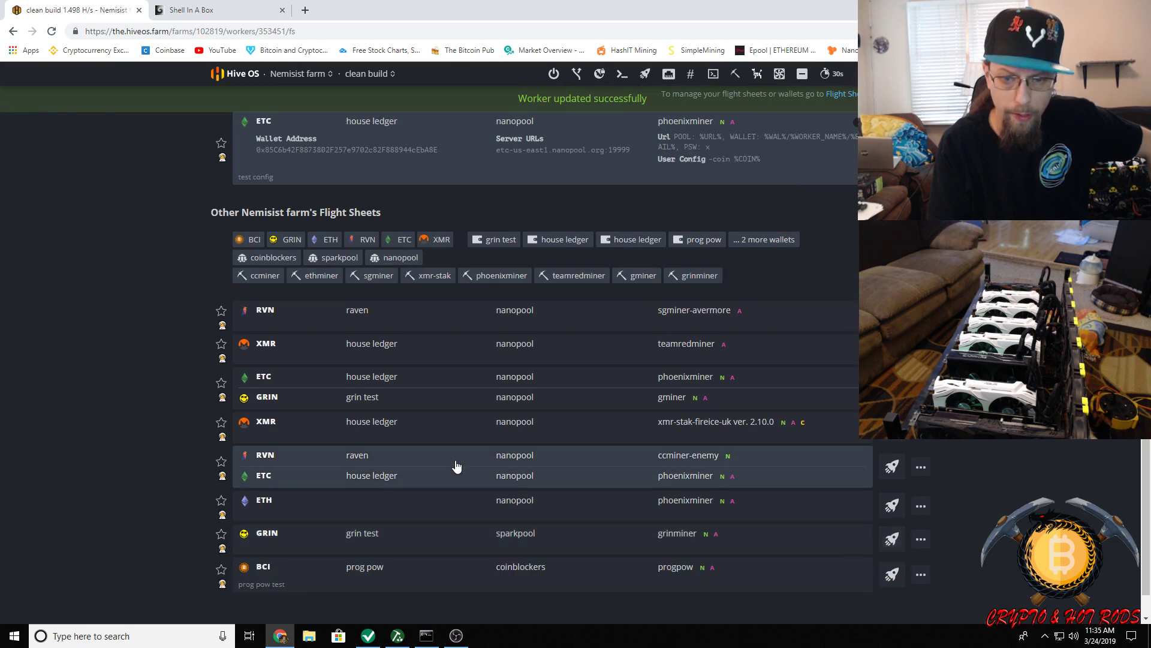
scroll(195, 326, up, 3)
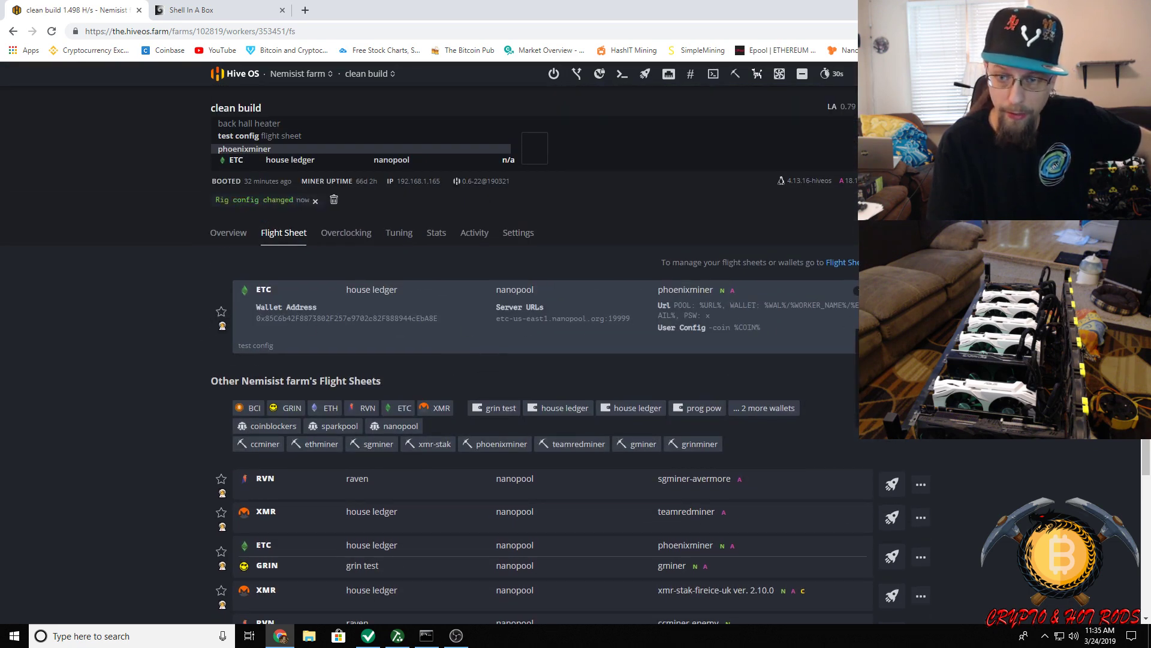
click(856, 291)
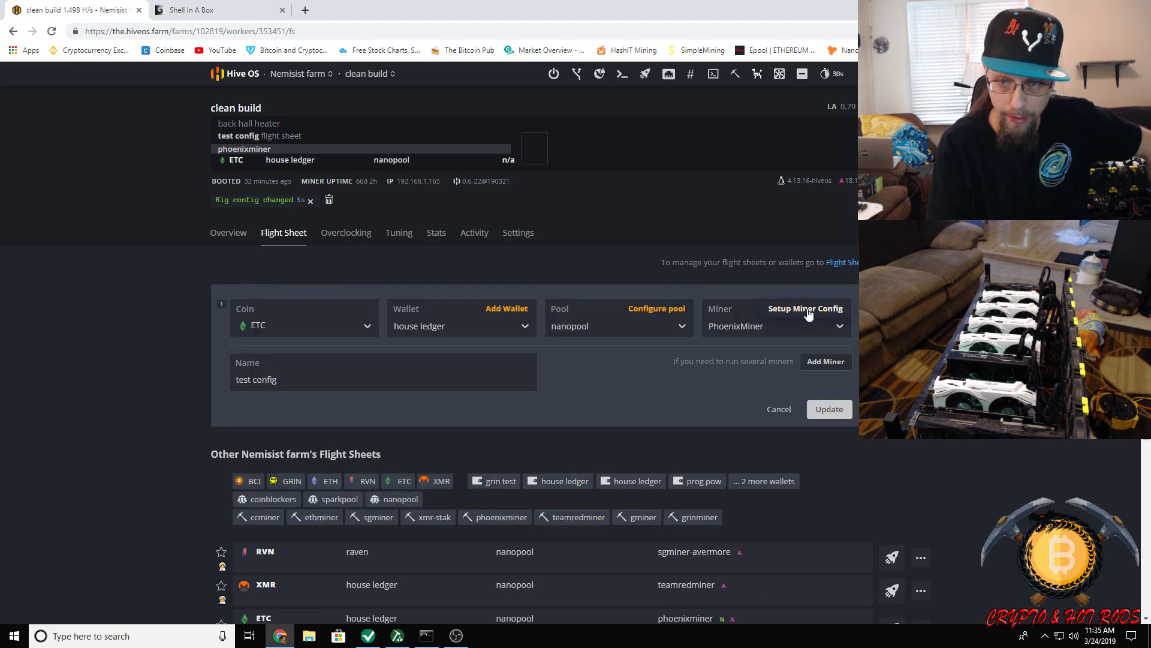
click(845, 327)
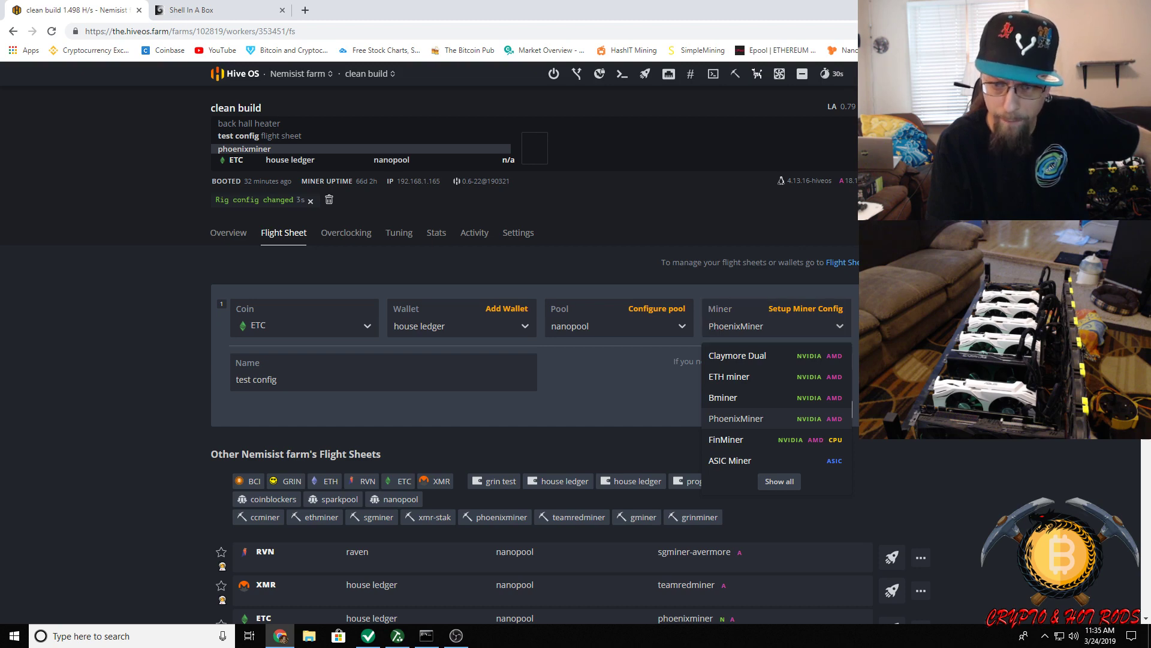
key(Escape)
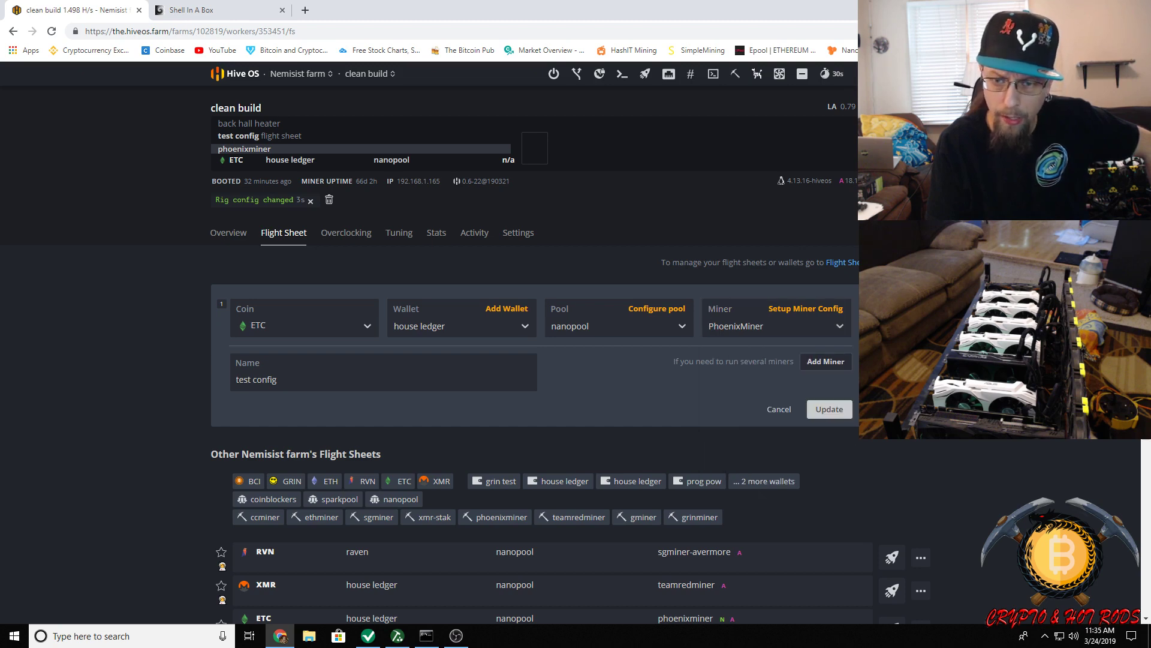
click(782, 415)
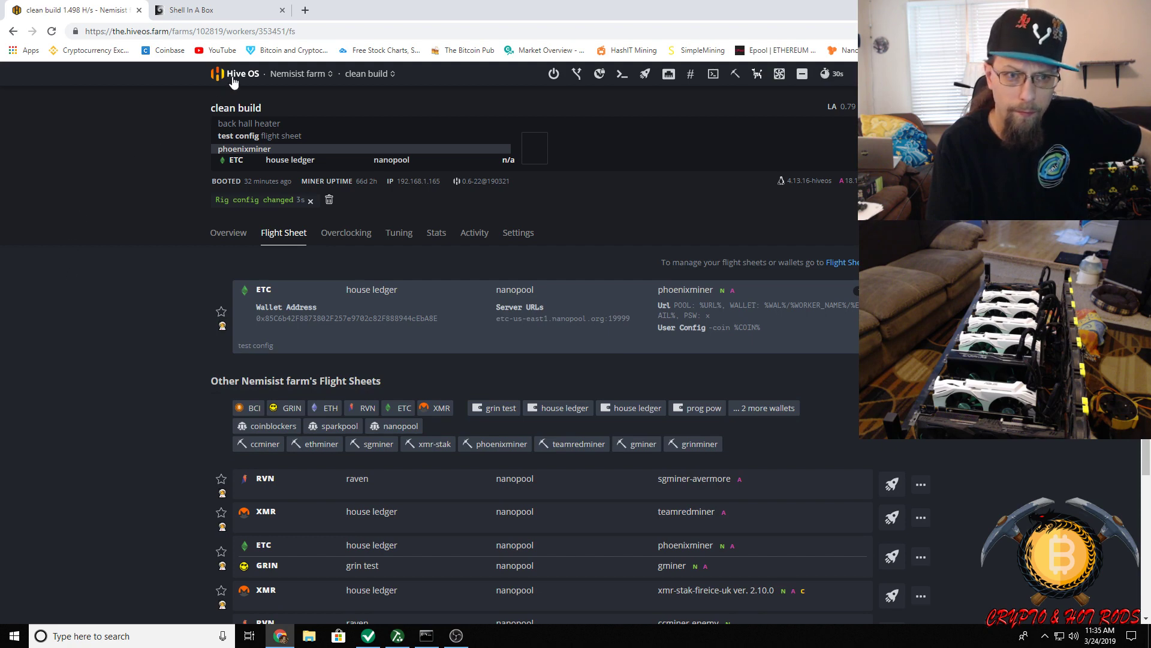
Run the miner command in the shell to watch phoenixminer on ETC, and check the hashrate and power draw in the worker overview.
click(223, 233)
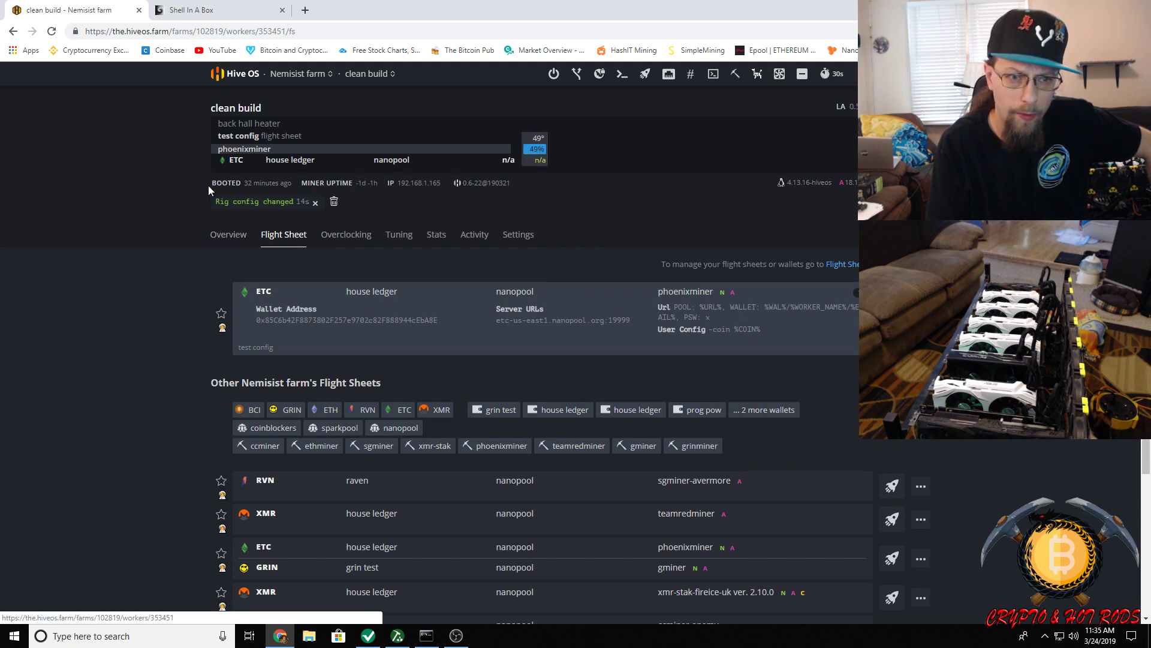
click(207, 10)
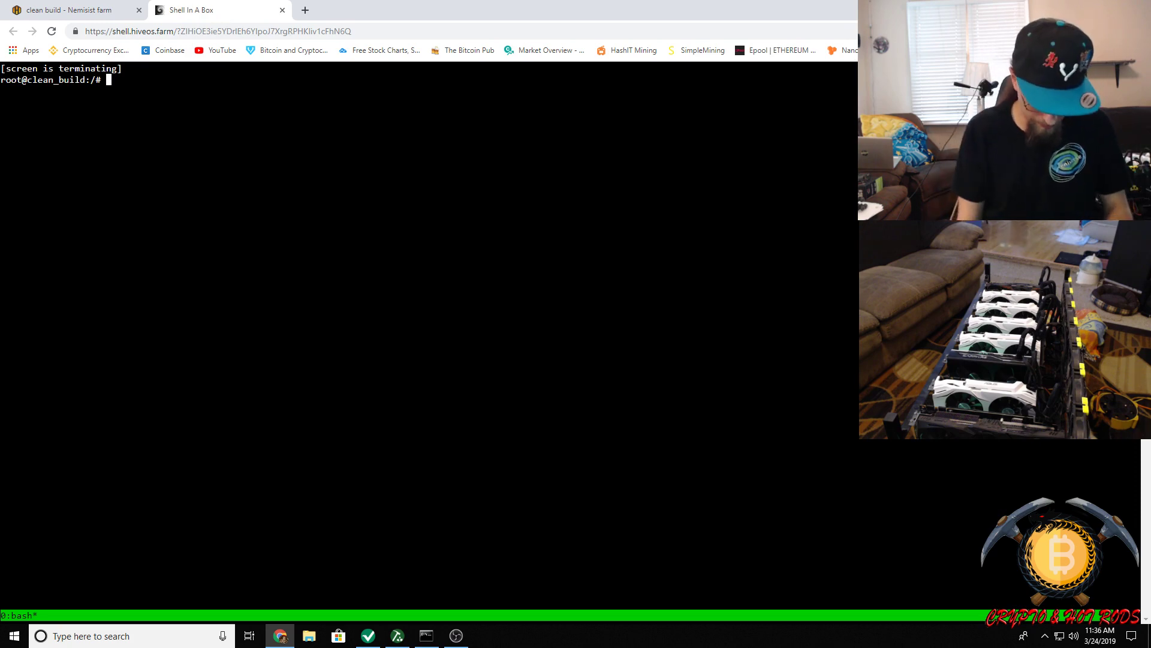
text(miner)
key(Return)
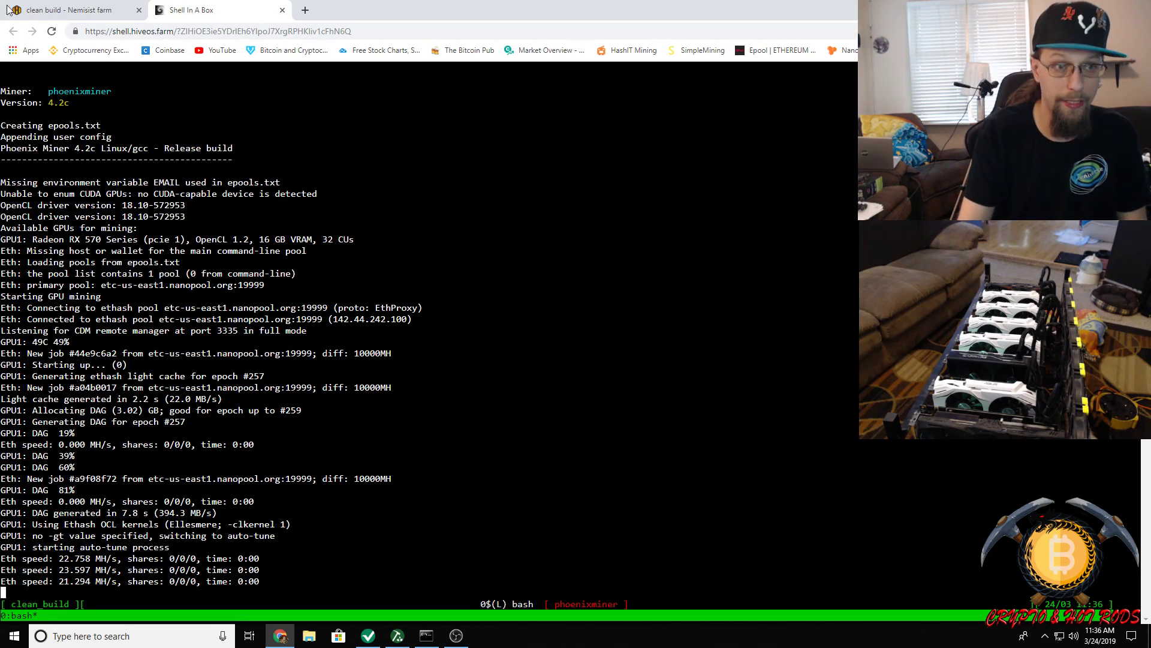
click(72, 12)
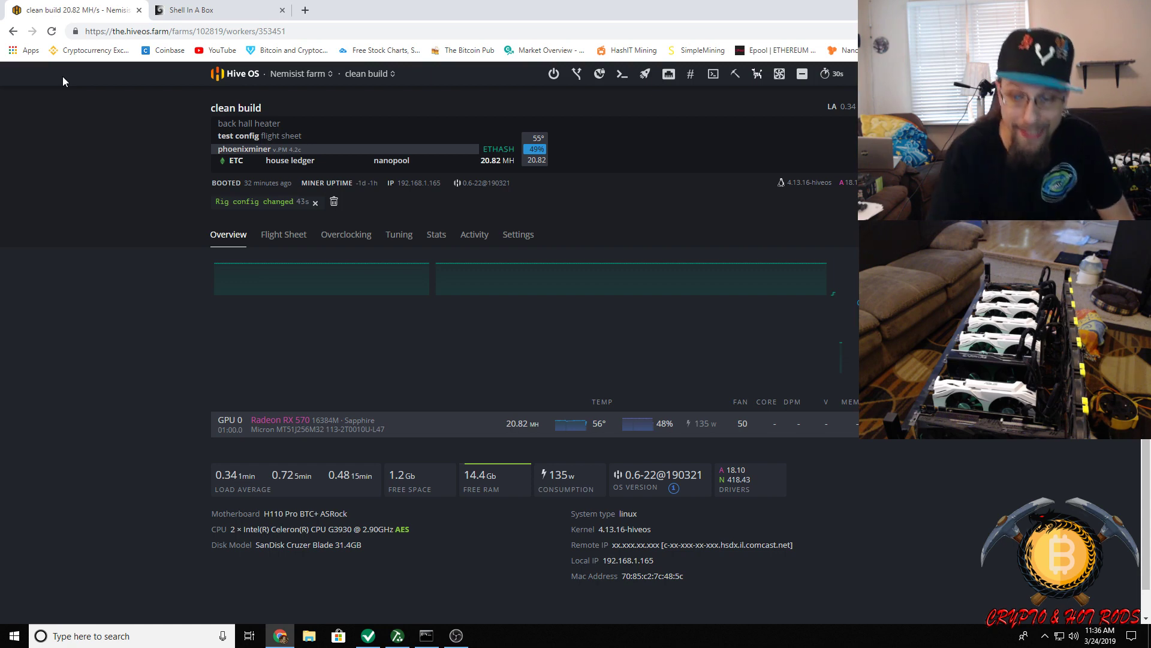
Set the RX 570's default overclock to a core clock of 1130 MHz, core state 5 and core voltage 975 mV.
click(828, 414)
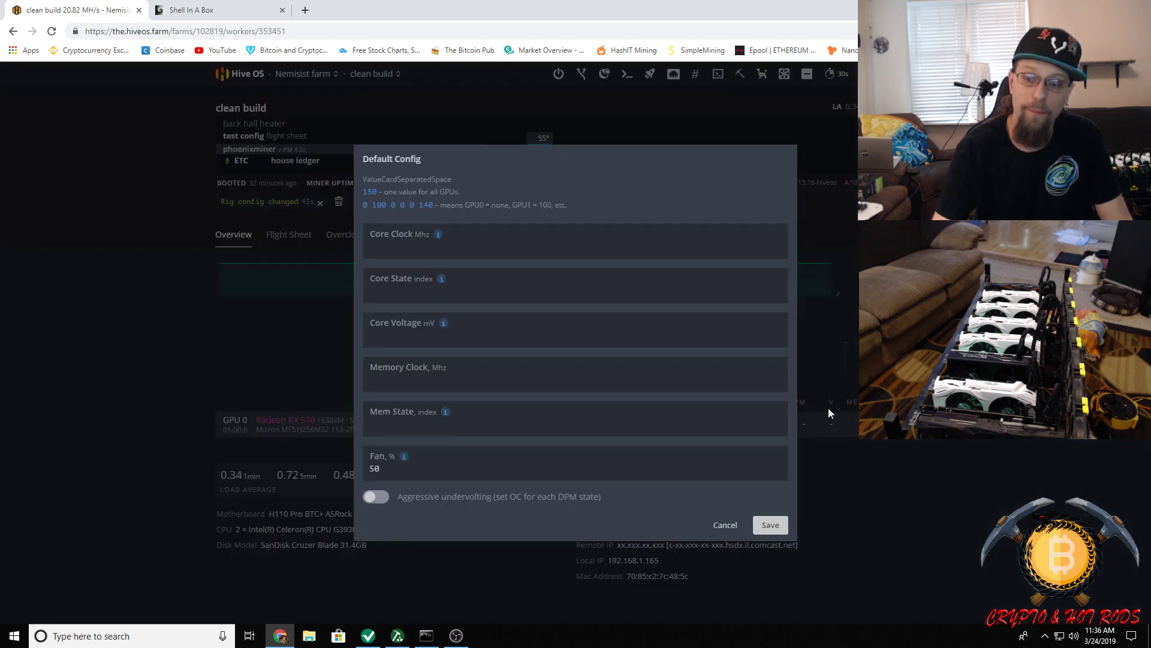
click(389, 248)
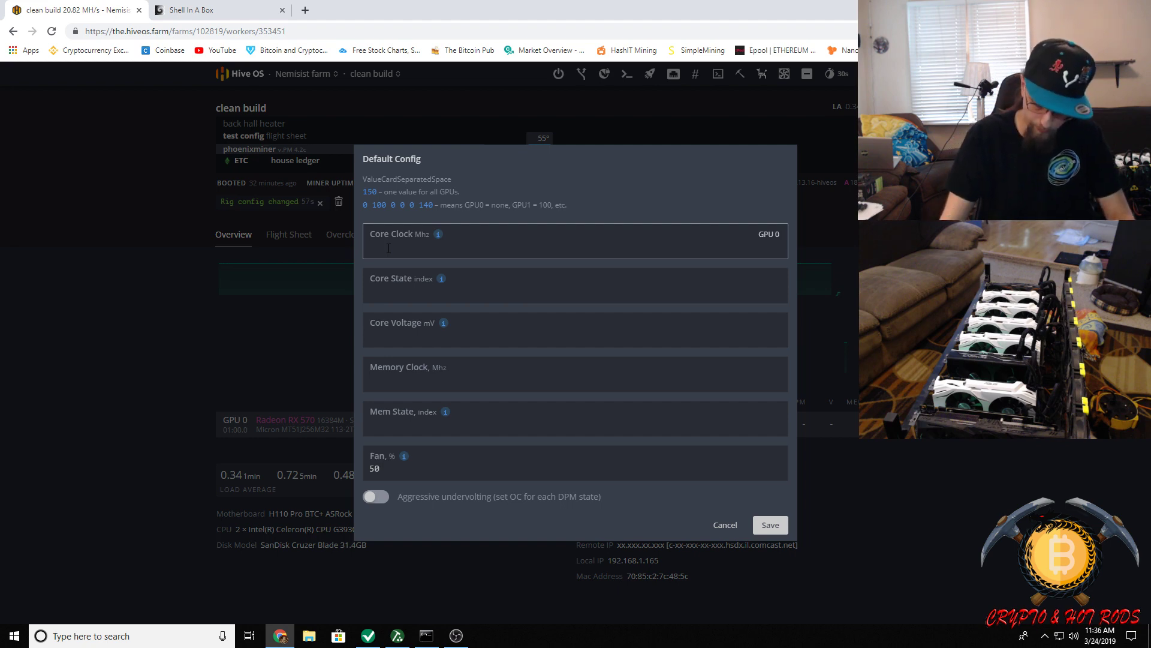
text(1130)
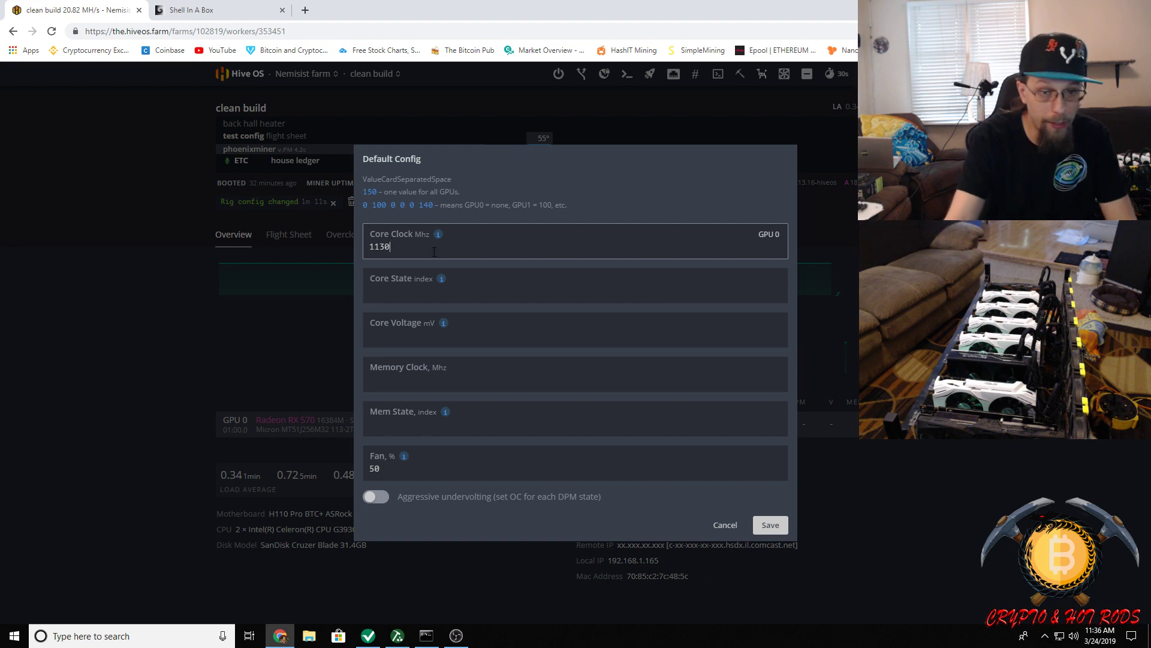
click(405, 295)
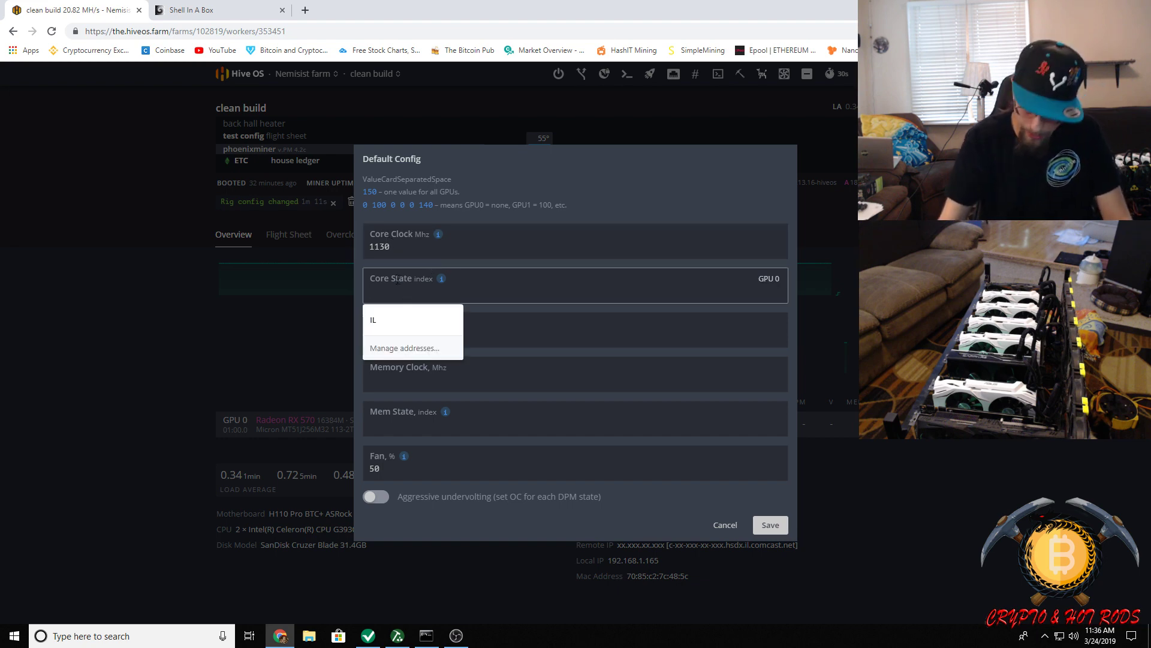
text(5)
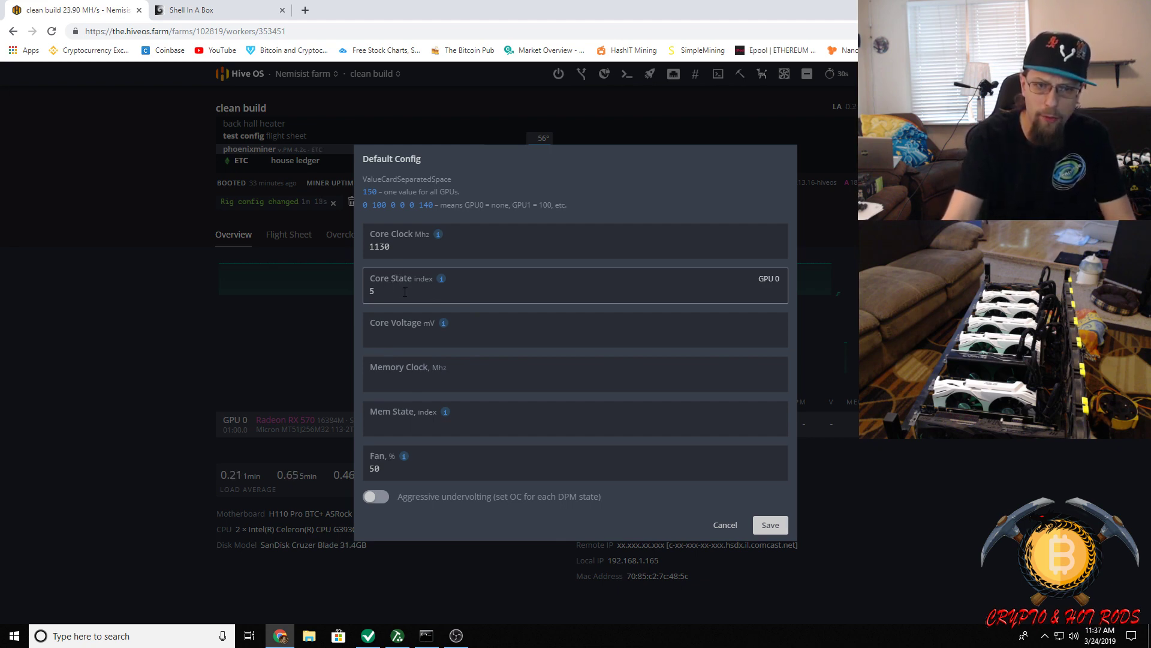
click(400, 335)
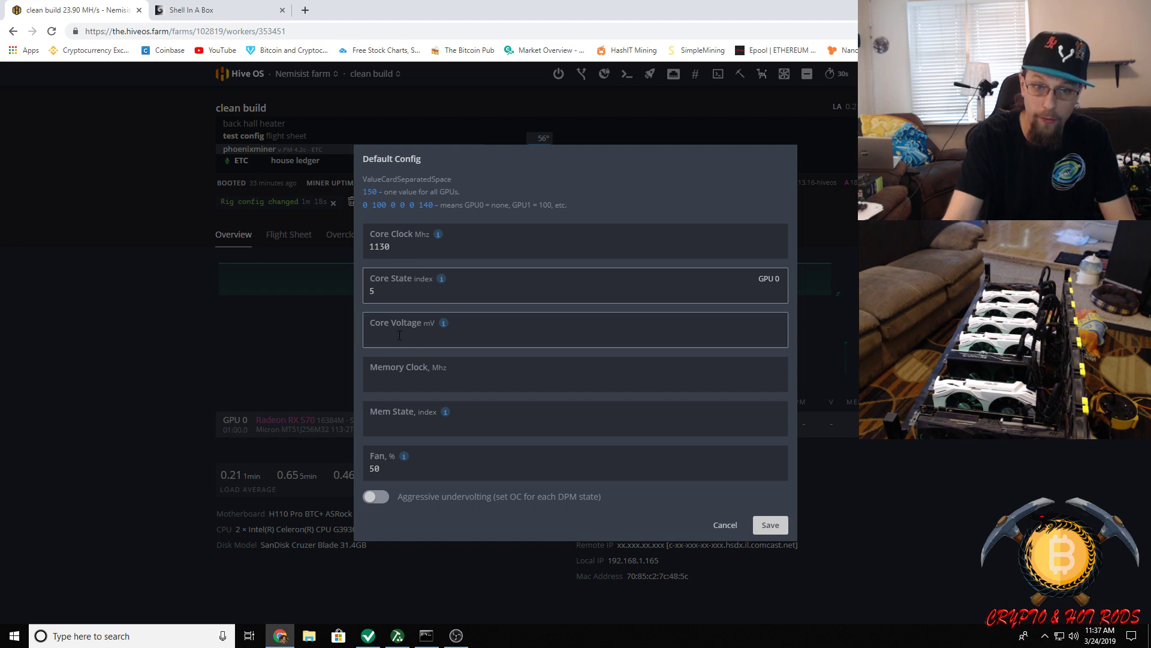
click(389, 337)
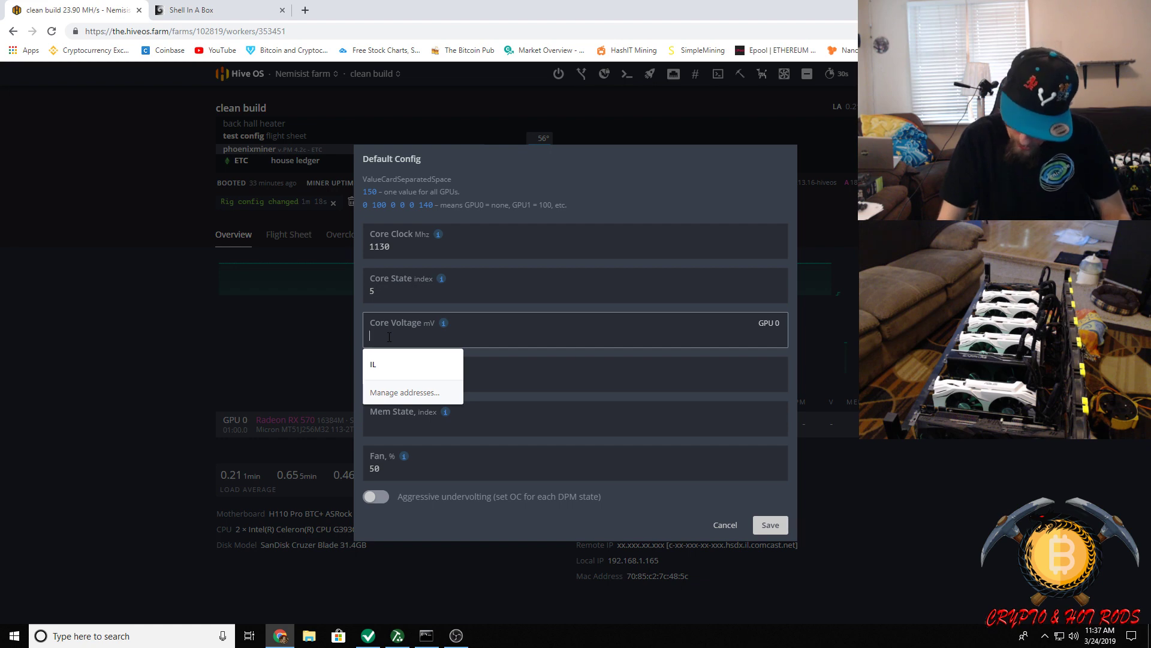
text(975)
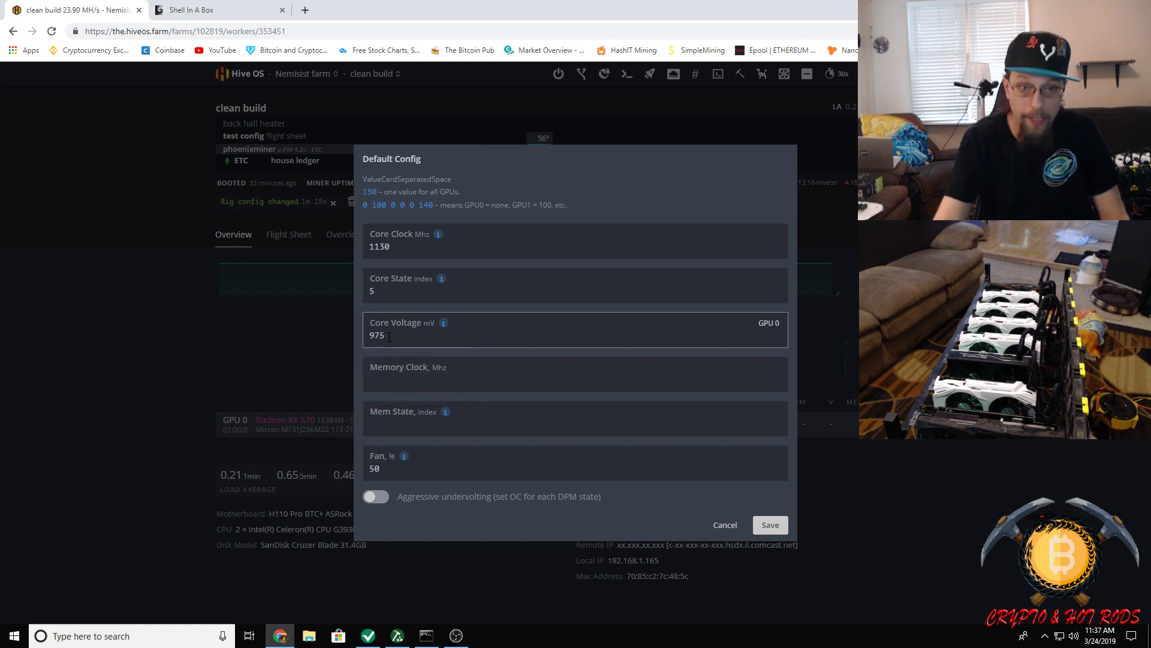
Set the memory clock to 2200 MHz, check the memory state help, and save the default overclock config.
click(388, 381)
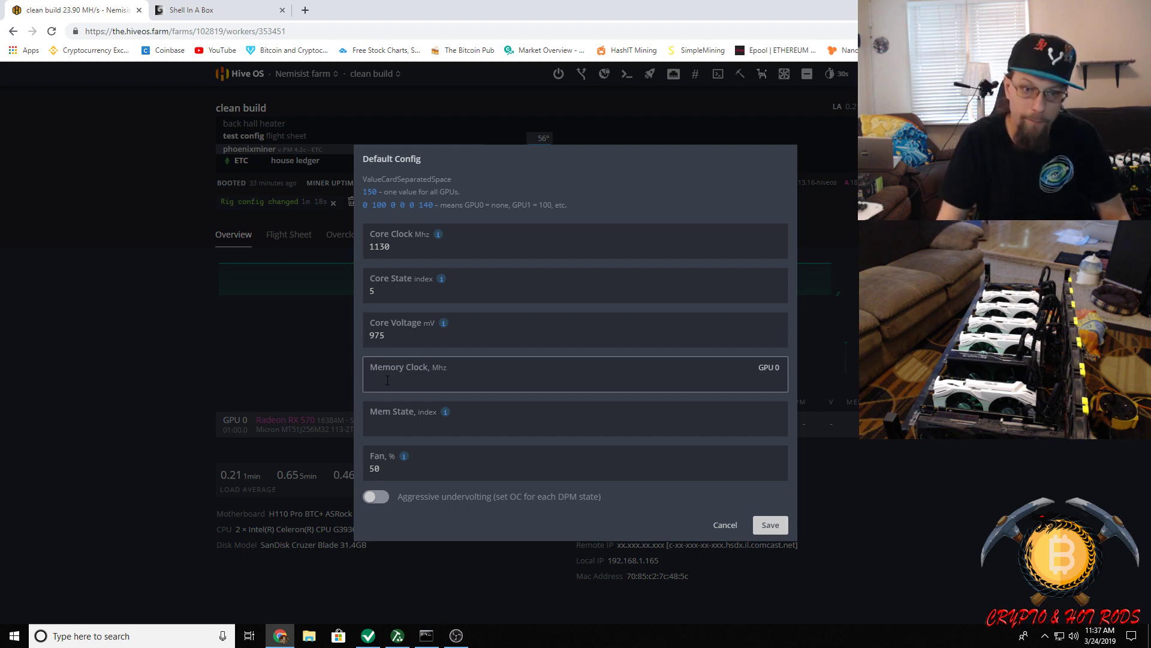
text(2200)
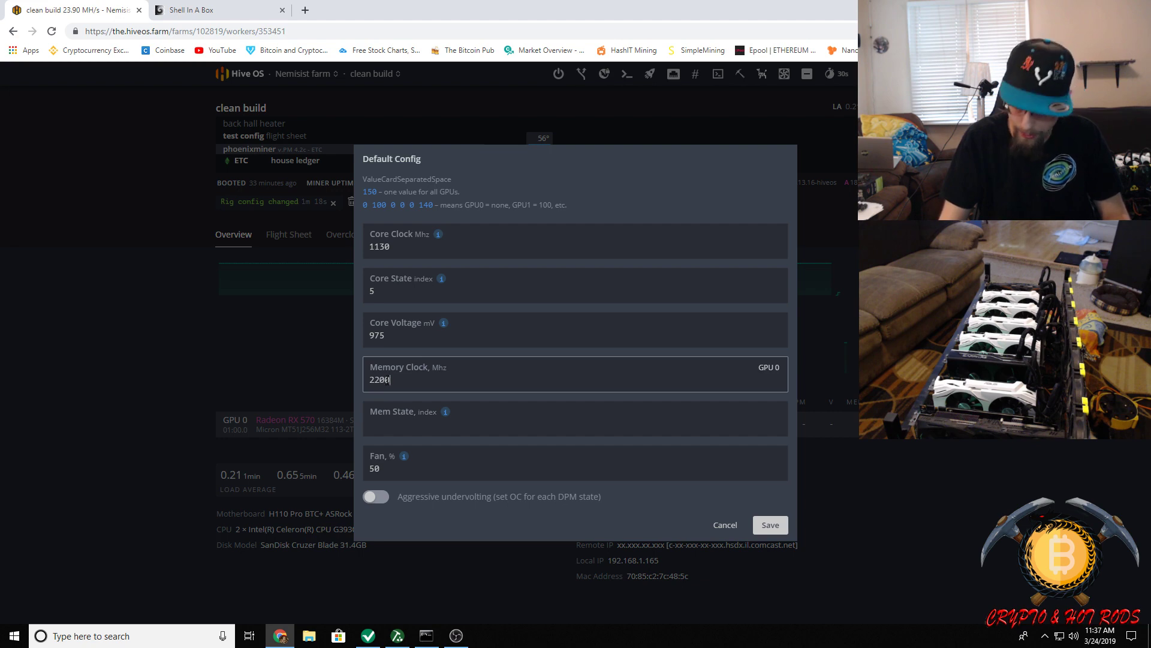
mouse_move(445, 413)
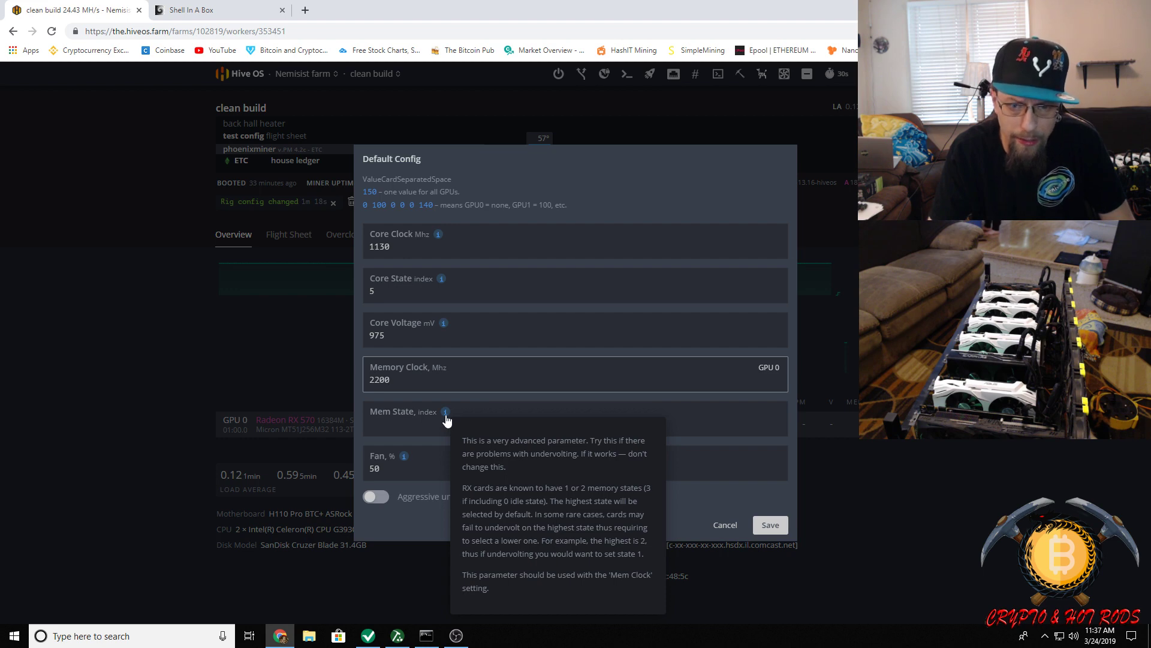
click(395, 425)
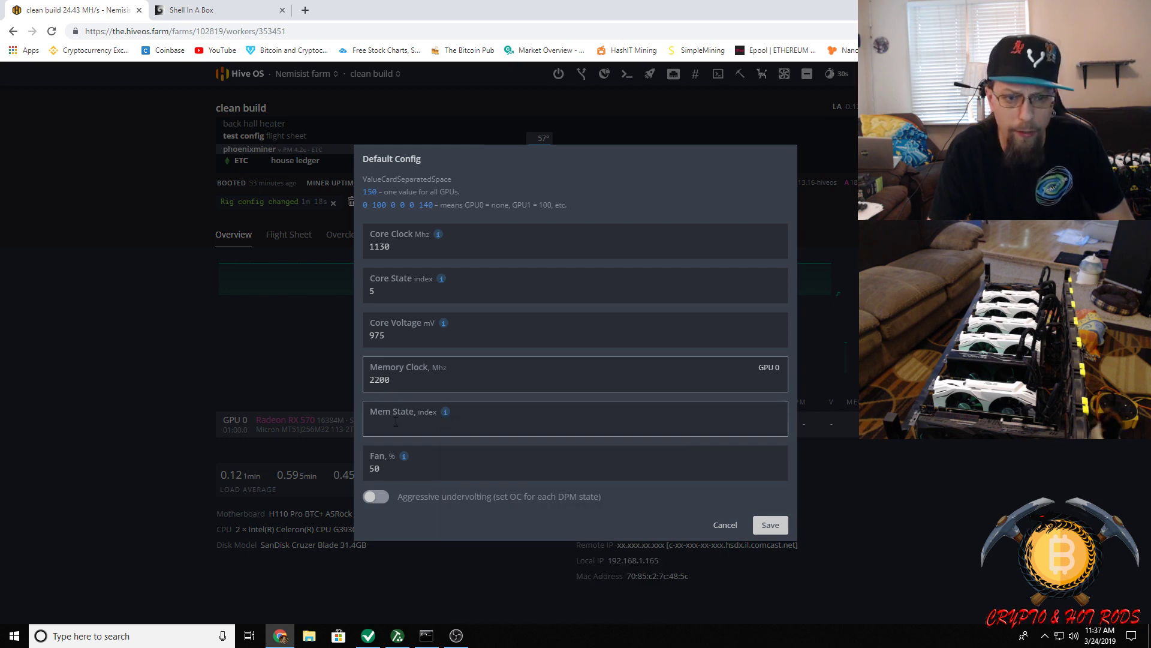
click(771, 525)
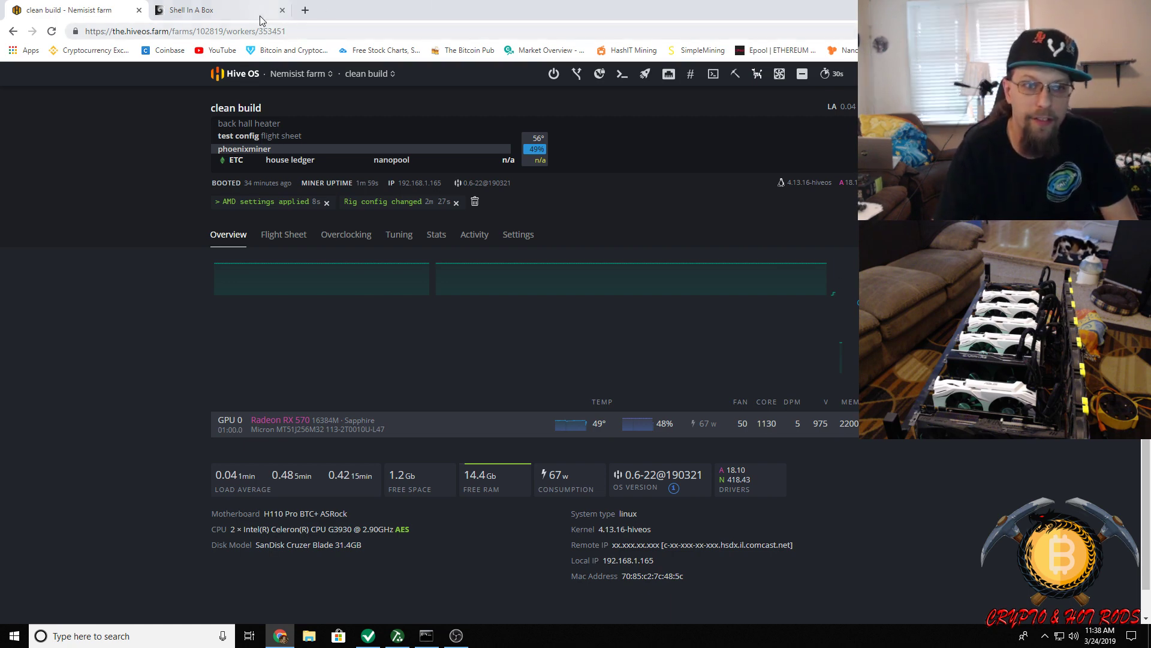
Compare phoenixminer's ETC hashrate in the shell with the hashrate and power draw on the clean build worker page.
click(241, 12)
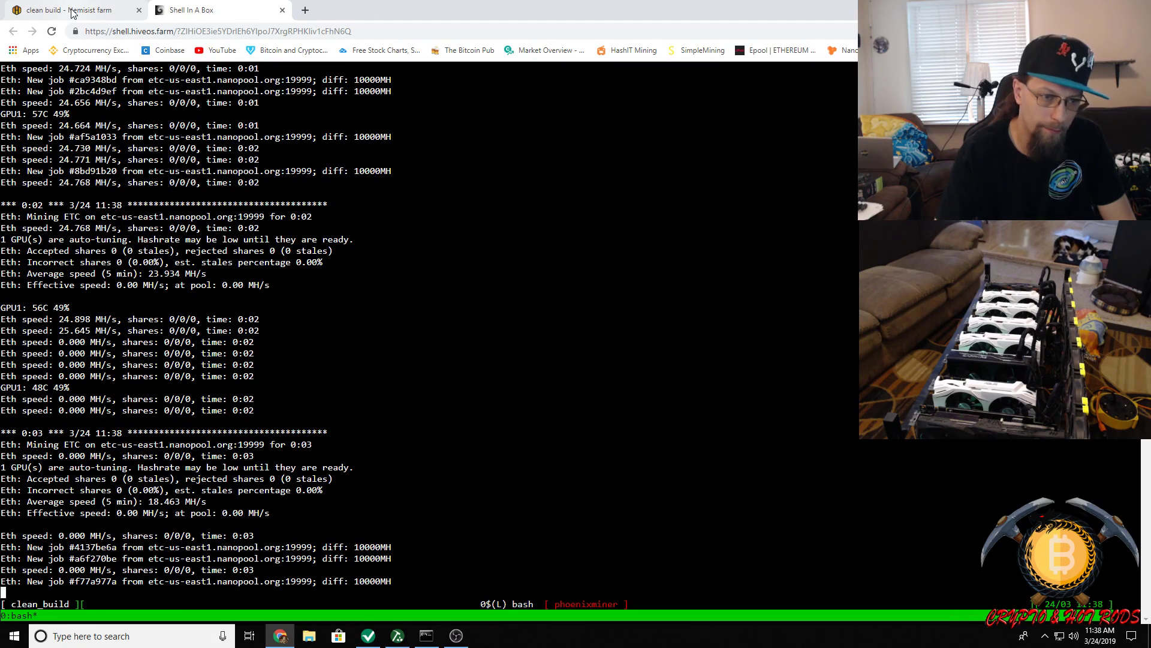
click(72, 13)
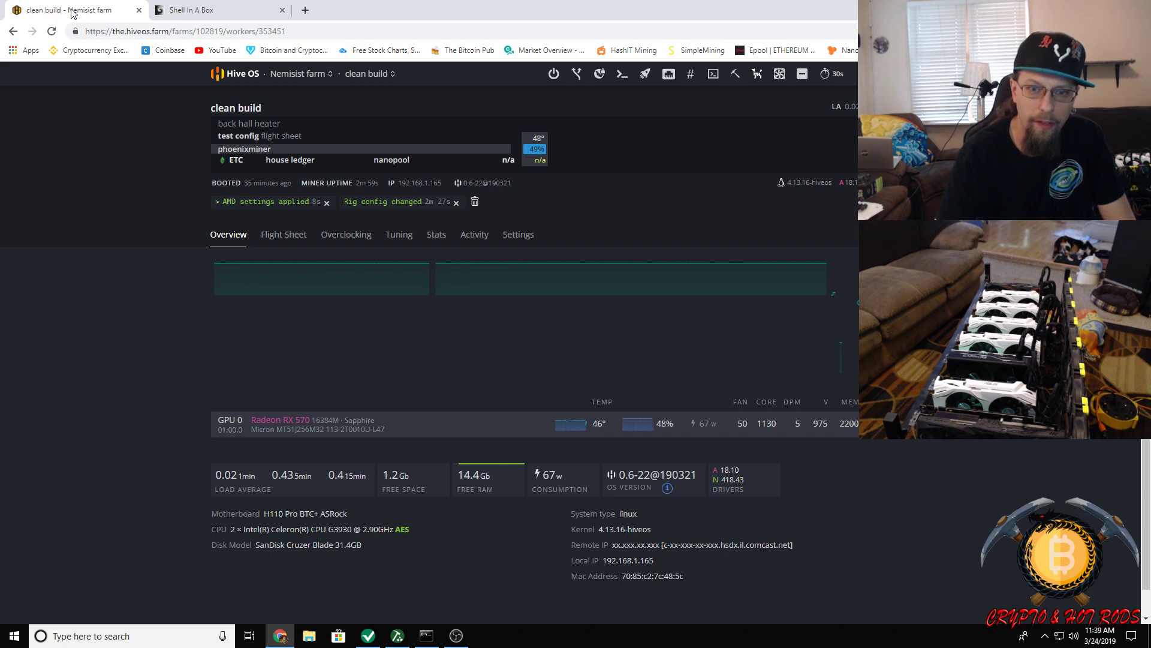
click(201, 10)
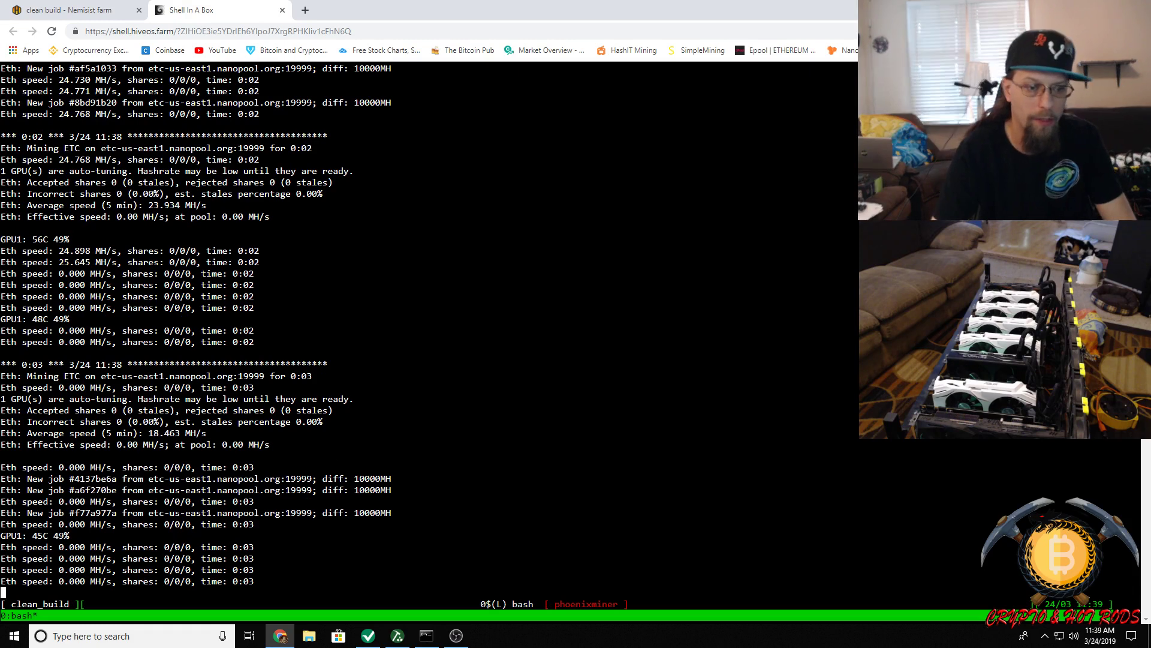
click(67, 11)
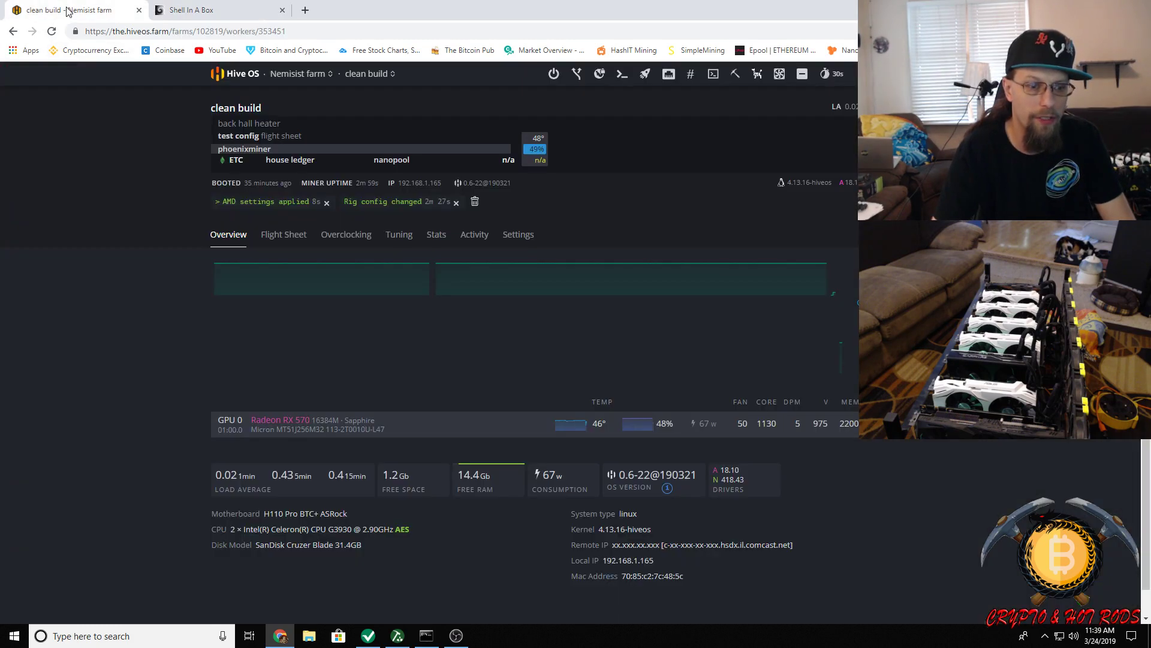
Clear the clean build worker's messages and relaunch its ETC nanopool flight sheet named test config with phoenixminer.
click(476, 203)
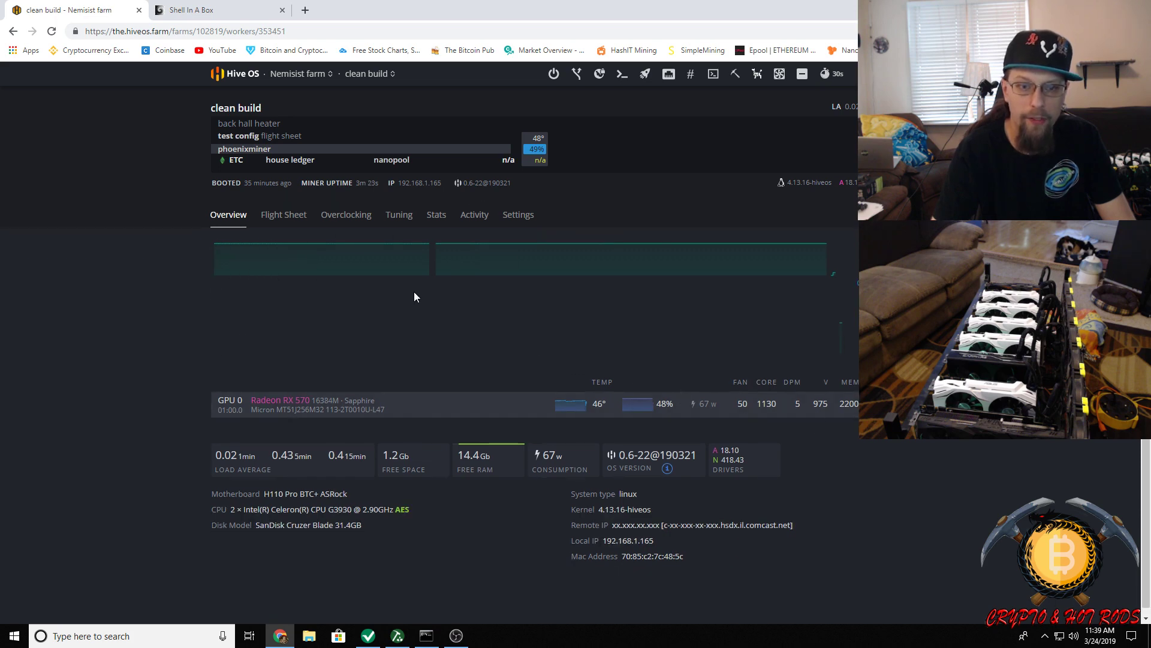
click(283, 216)
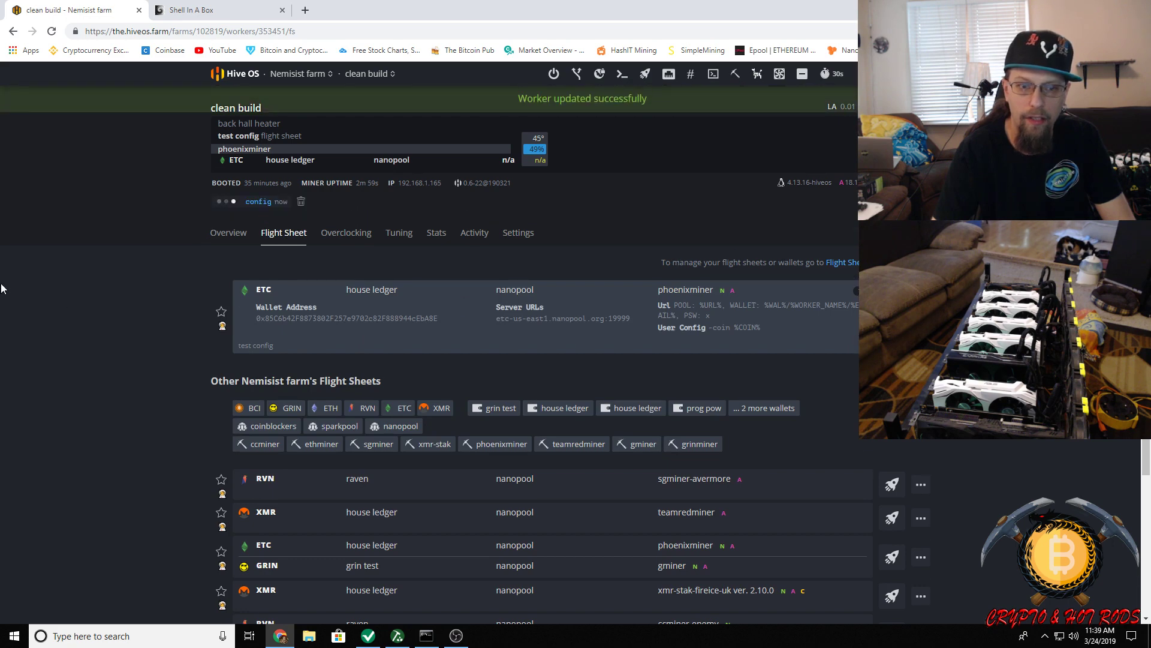
click(227, 235)
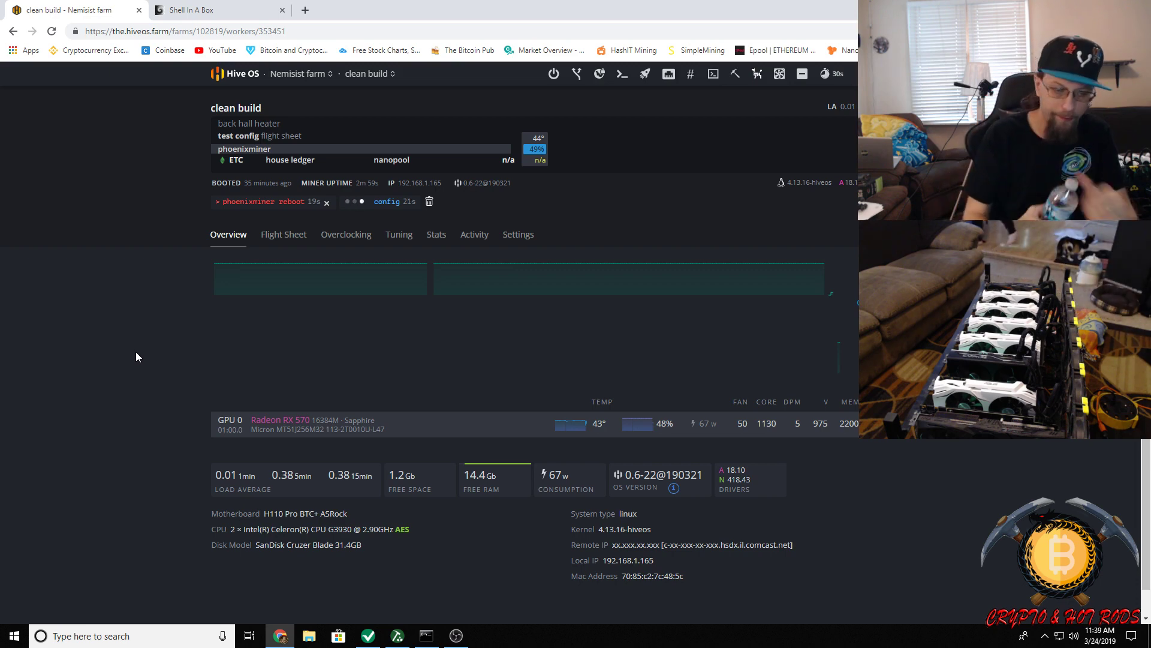
Try to bring up the phoenixminer screen by running the miner command in the shell, and close that shell session.
click(210, 12)
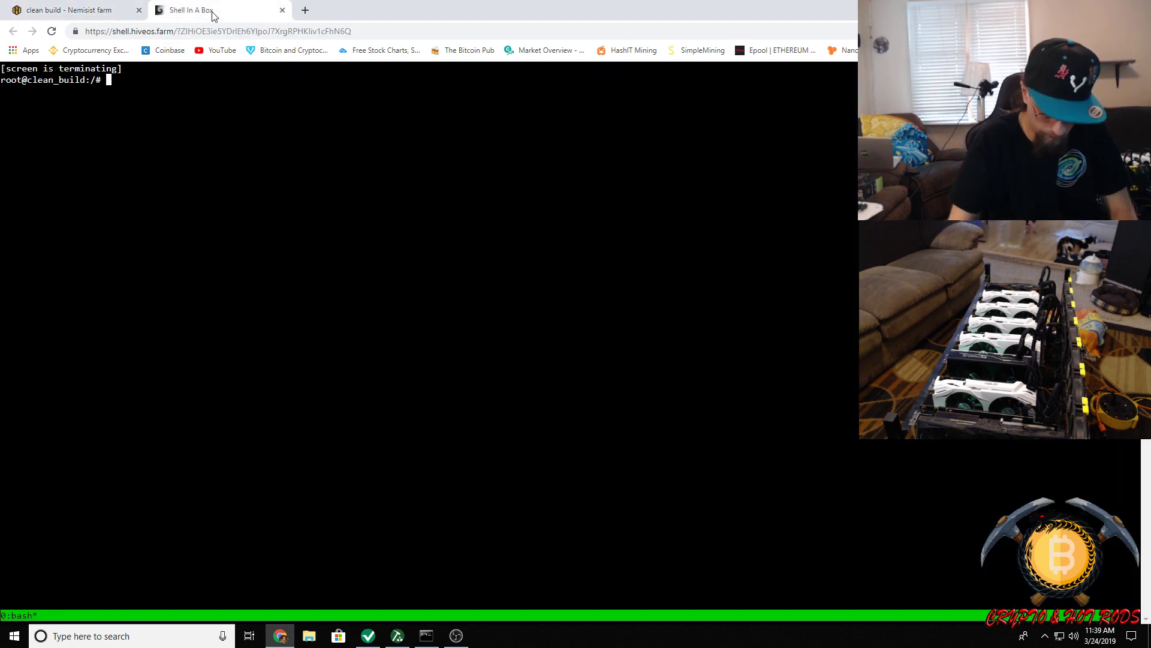
text(miner)
key(Return)
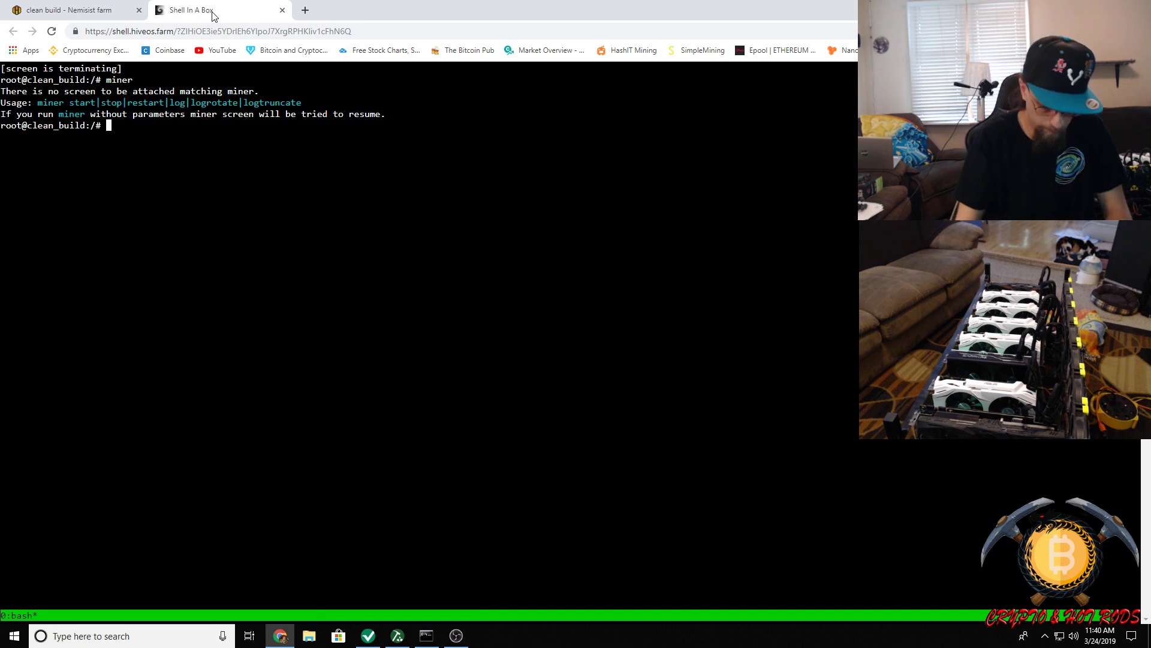
text(miner)
key(Return)
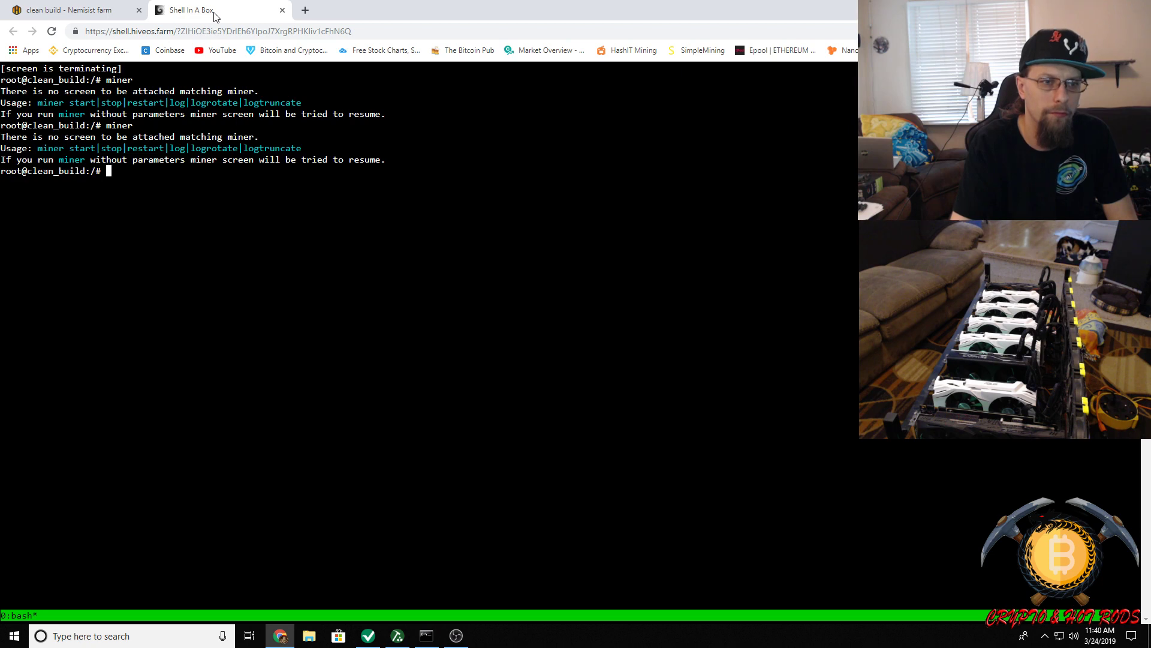
click(282, 11)
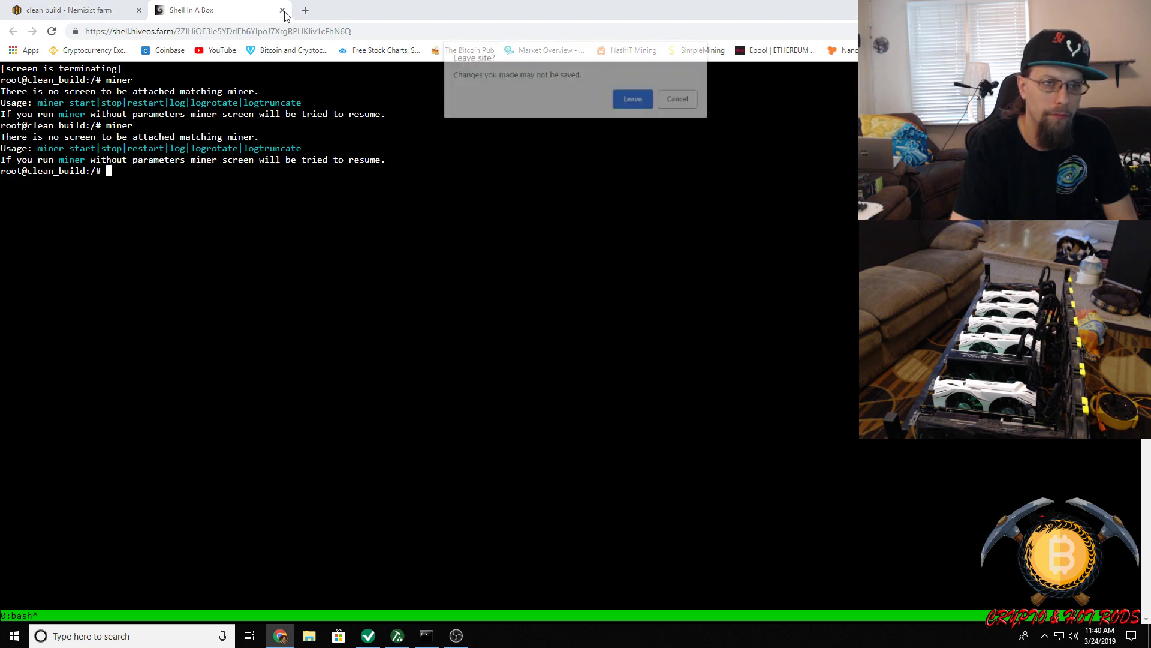
click(633, 101)
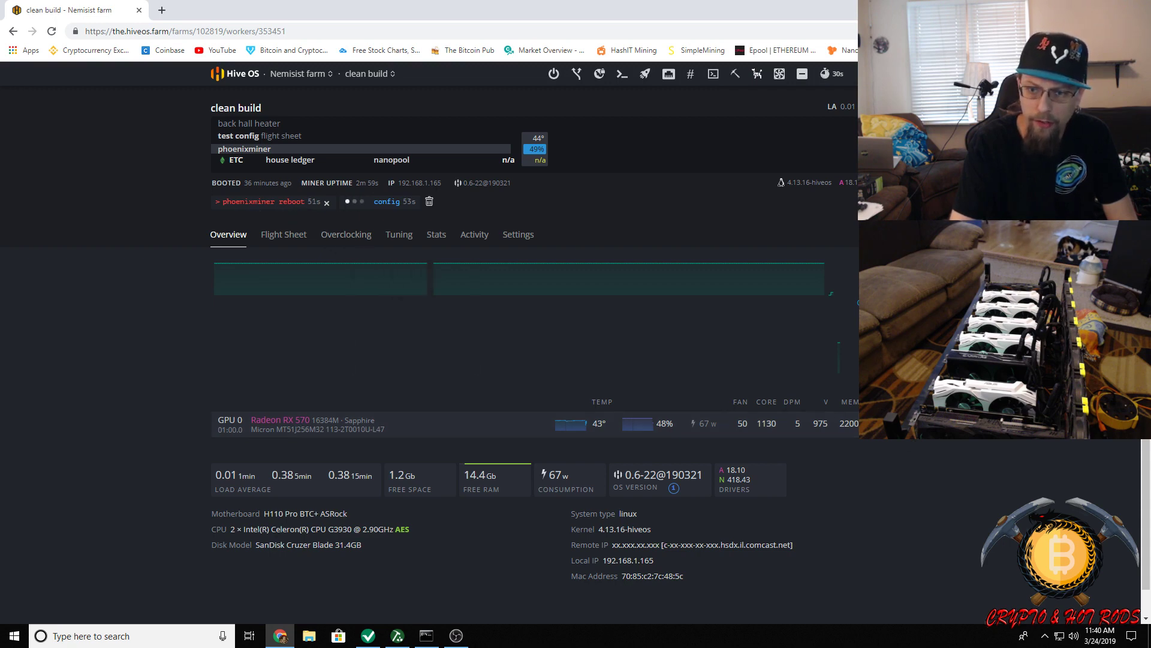
Set the memory clock in the RX 570's default overclock config to 2100 MHz and save it.
click(930, 423)
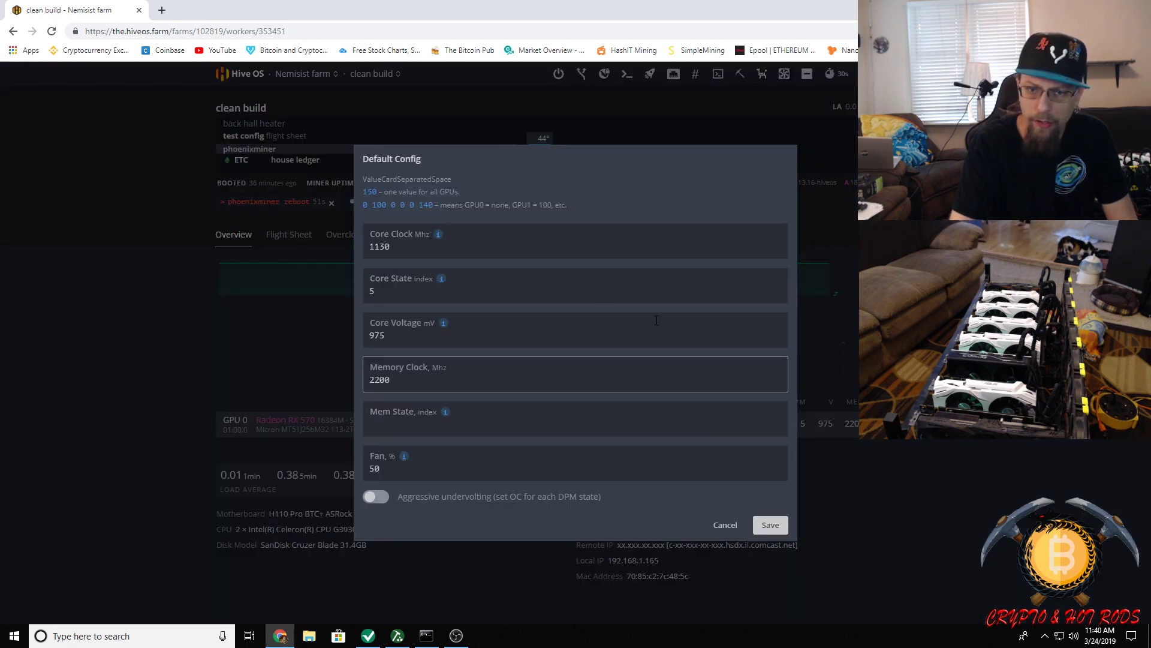
click(380, 378)
key(BackSpace)
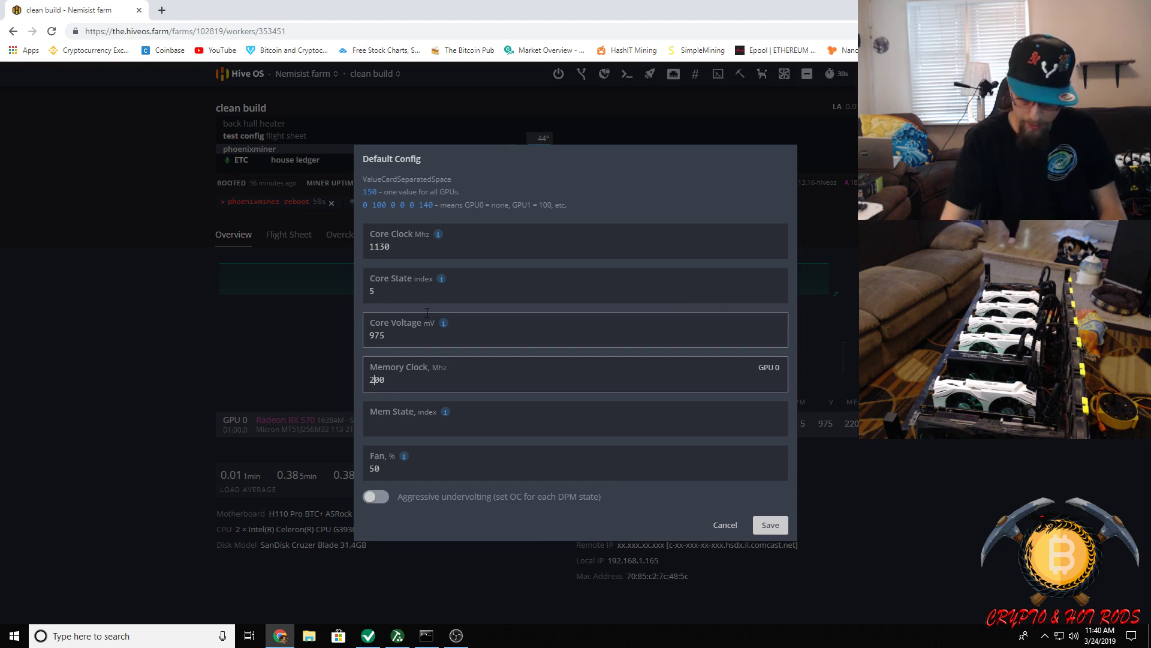
text(1)
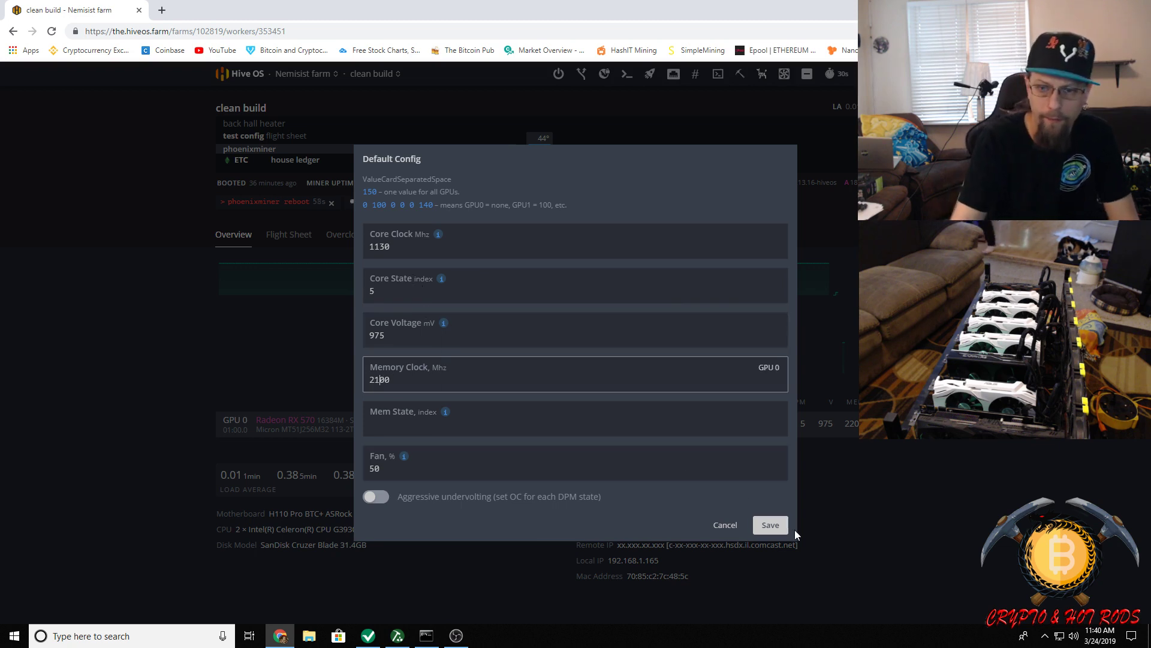
click(778, 528)
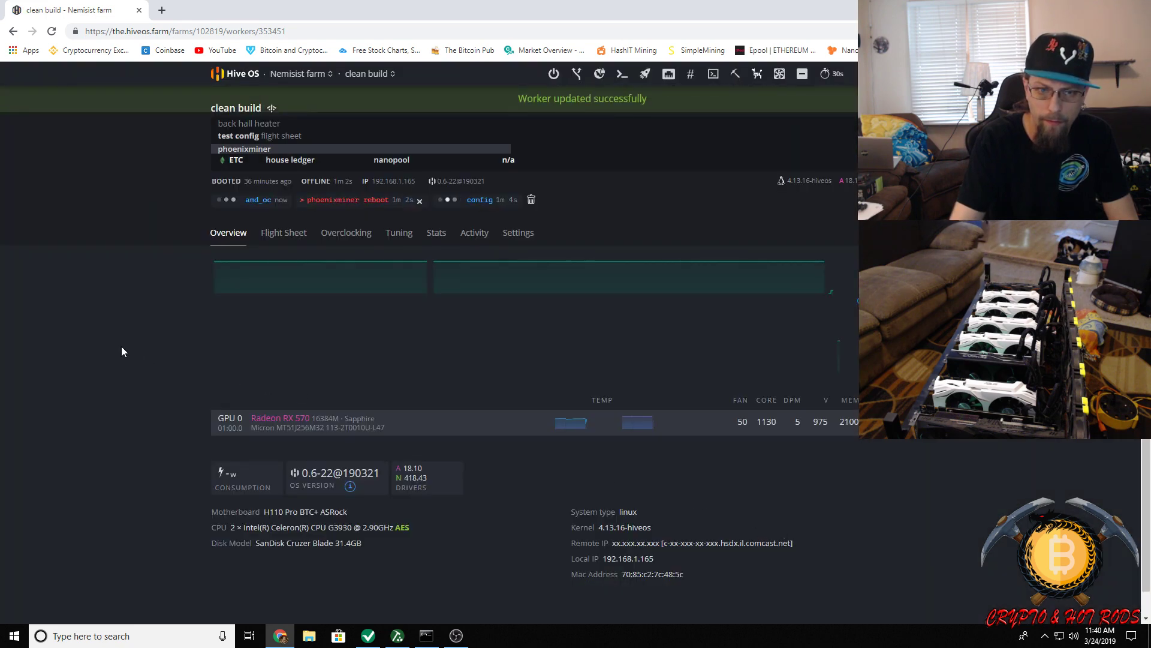
Clear the clean build worker's messages, then start a Hive Shell session and bring up the phoenixminer screen with the miner command.
click(530, 201)
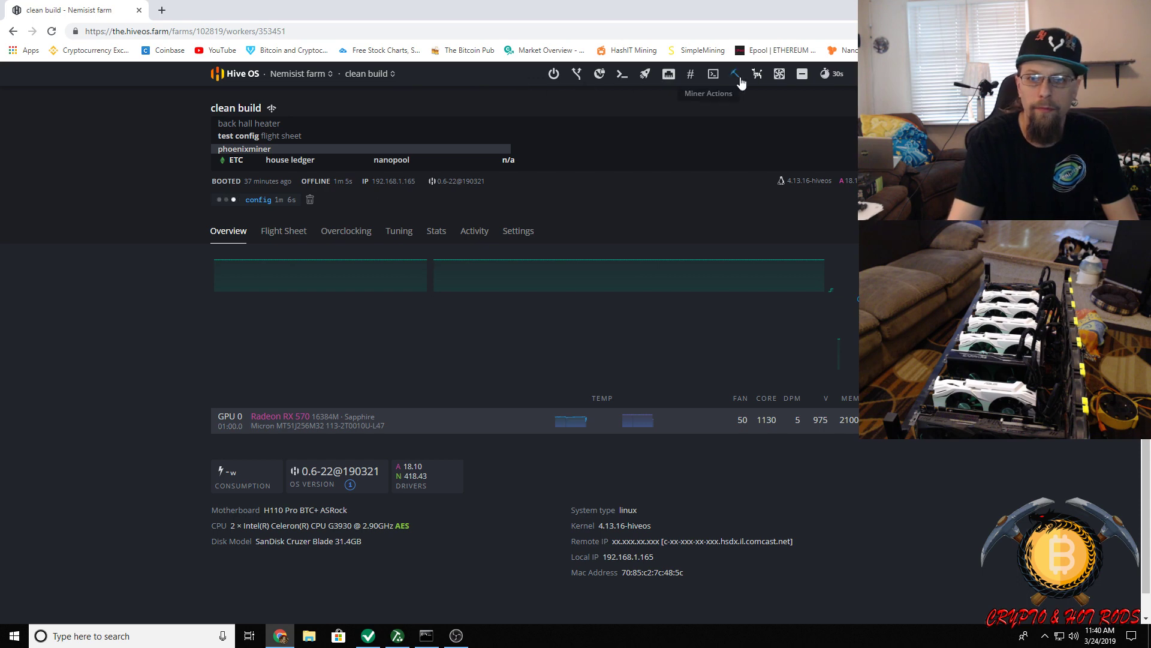
click(714, 75)
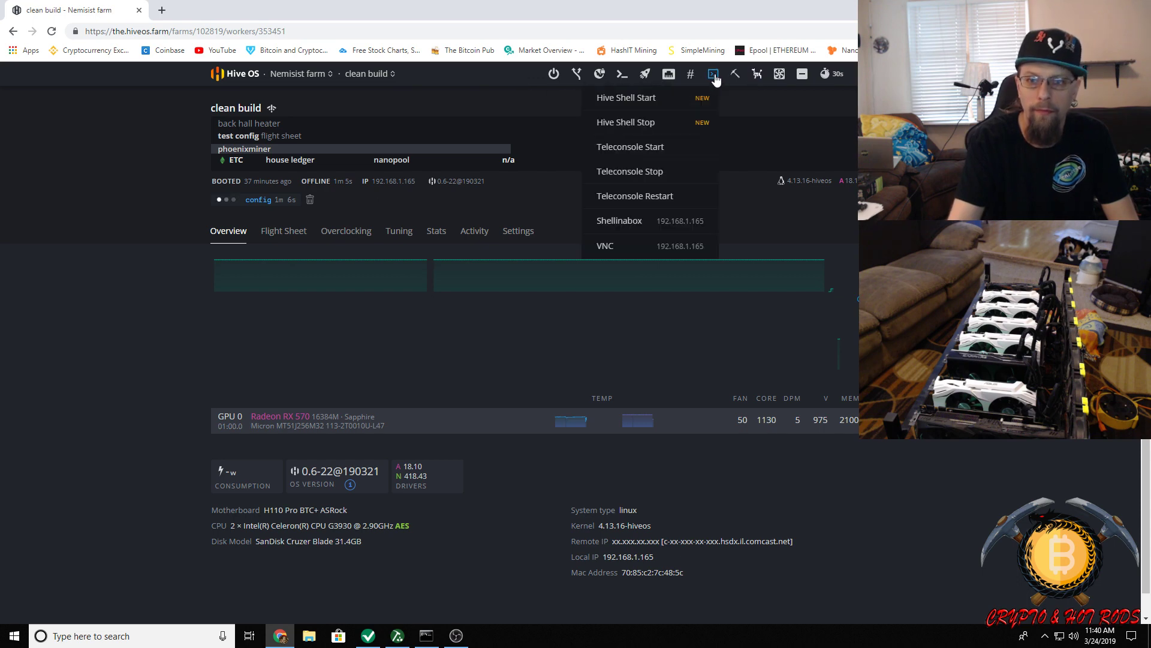
click(631, 96)
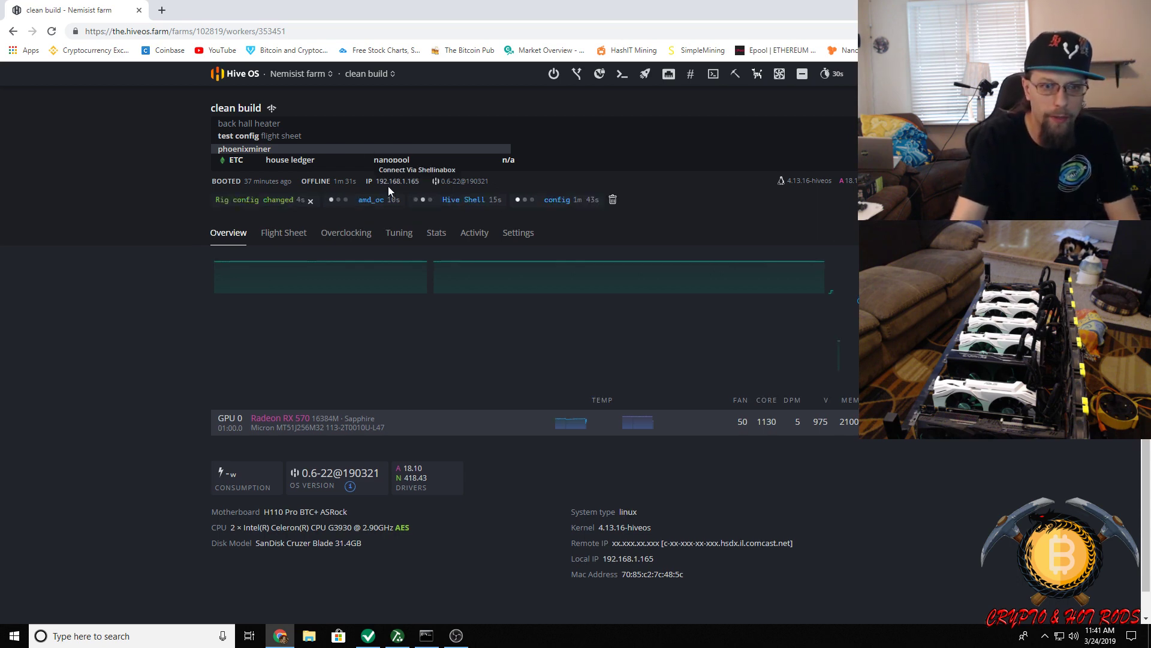
click(311, 202)
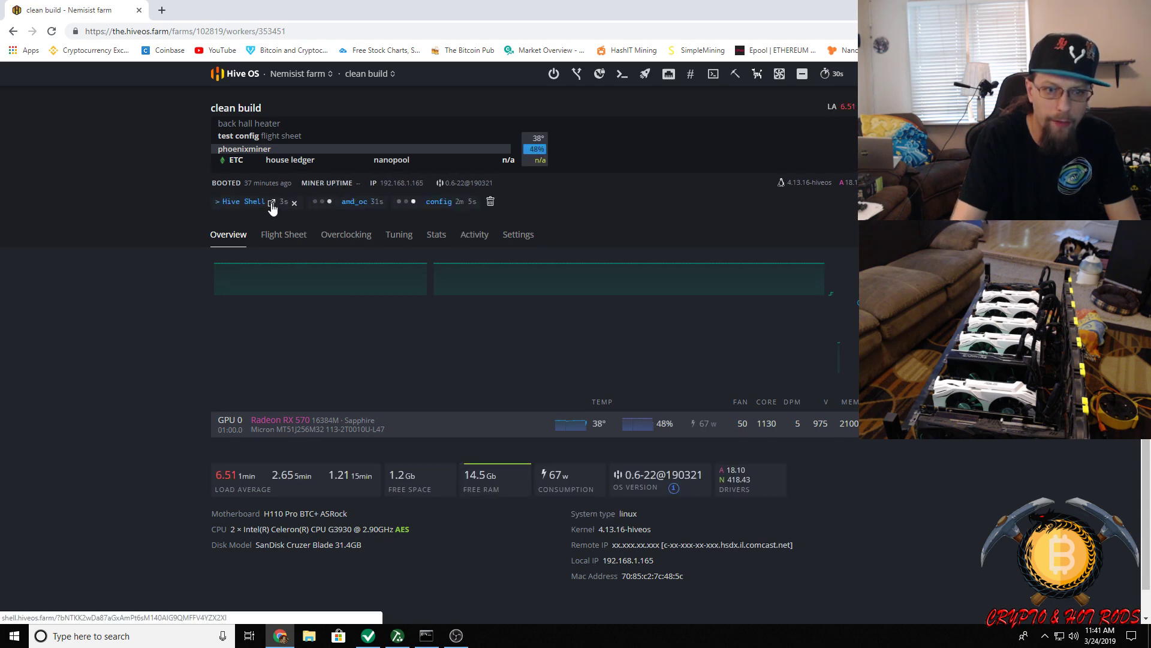
click(271, 203)
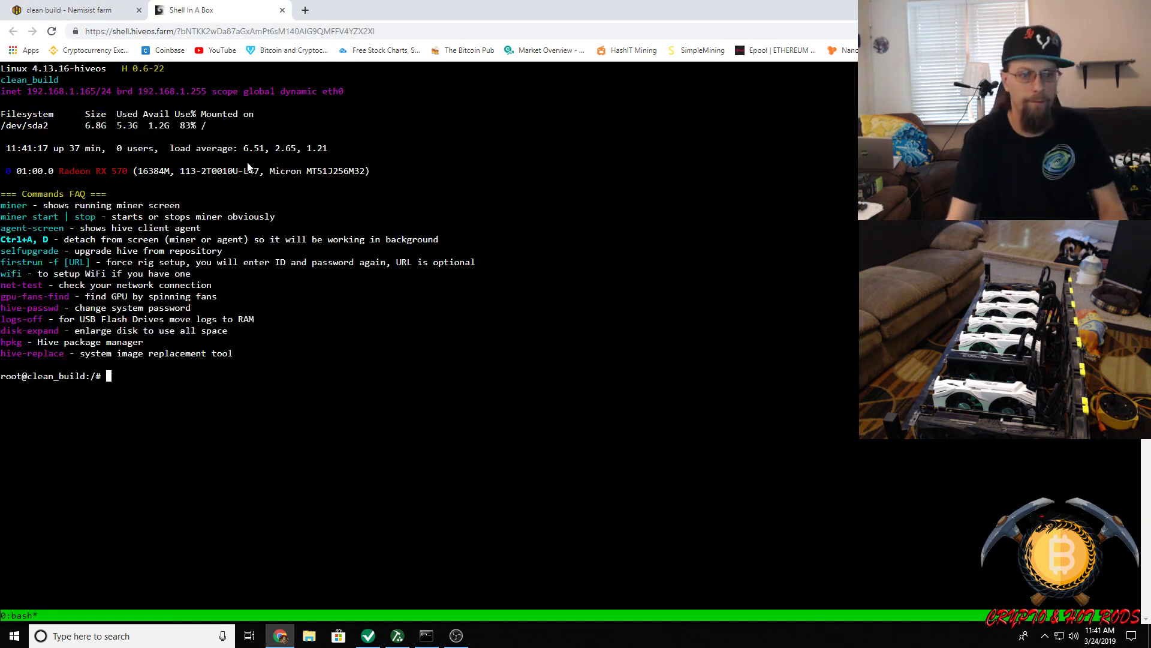
text(miner)
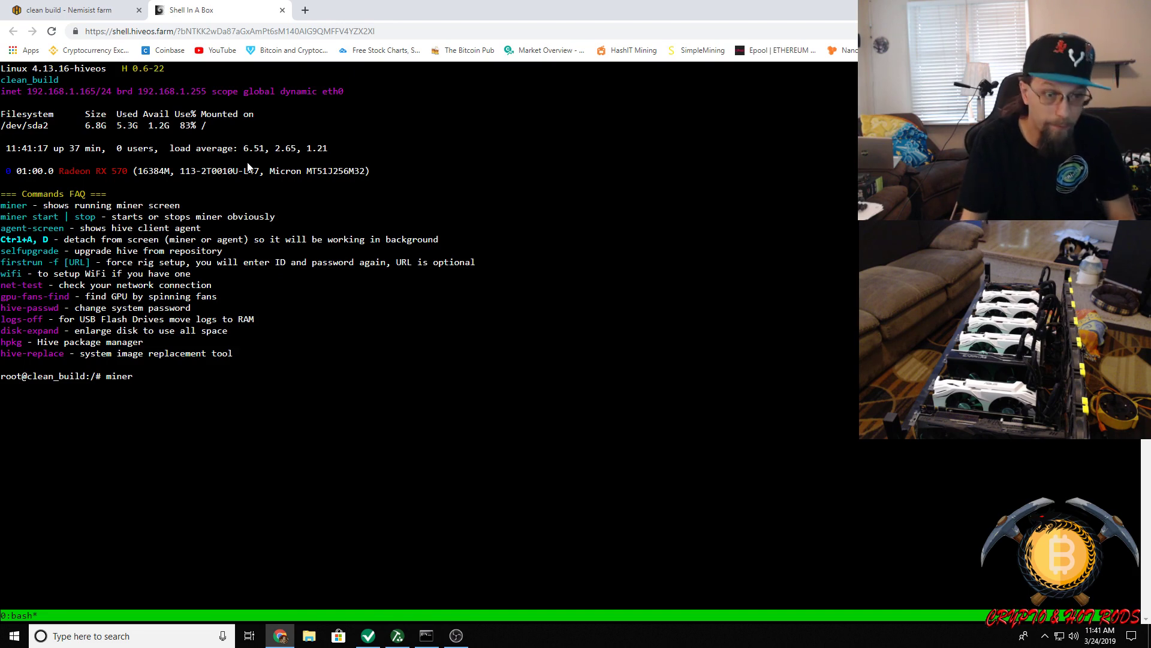
key(Return)
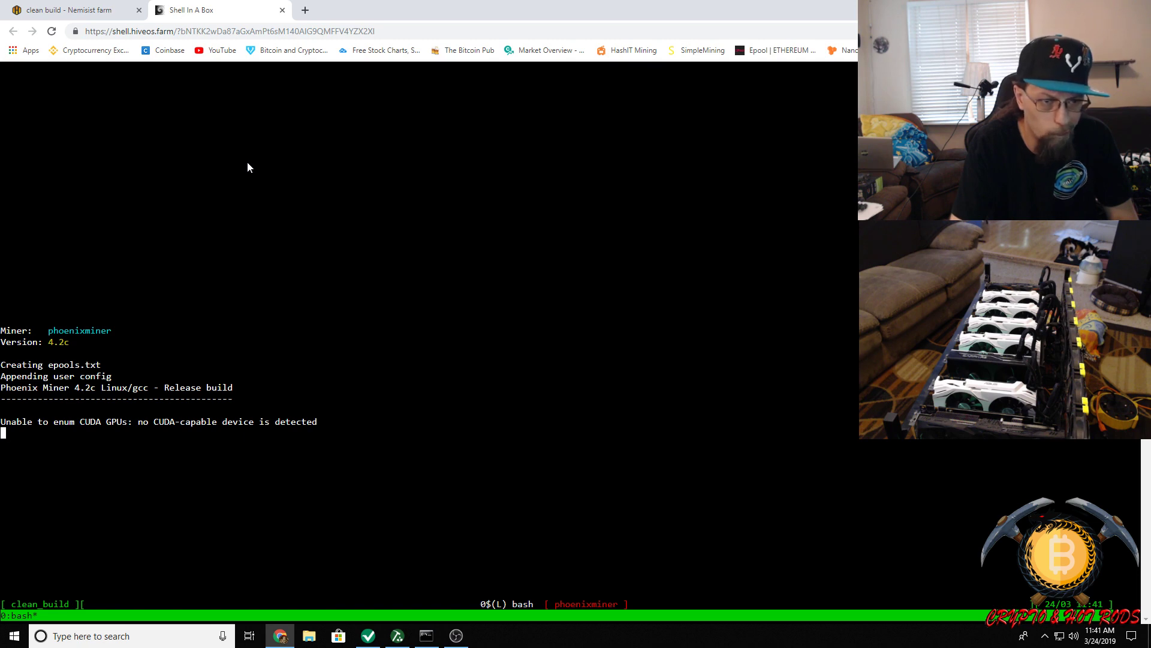
Return to the clean build worker page, closing the shell session, then clear the worker's messages and reload the page.
click(66, 12)
click(54, 368)
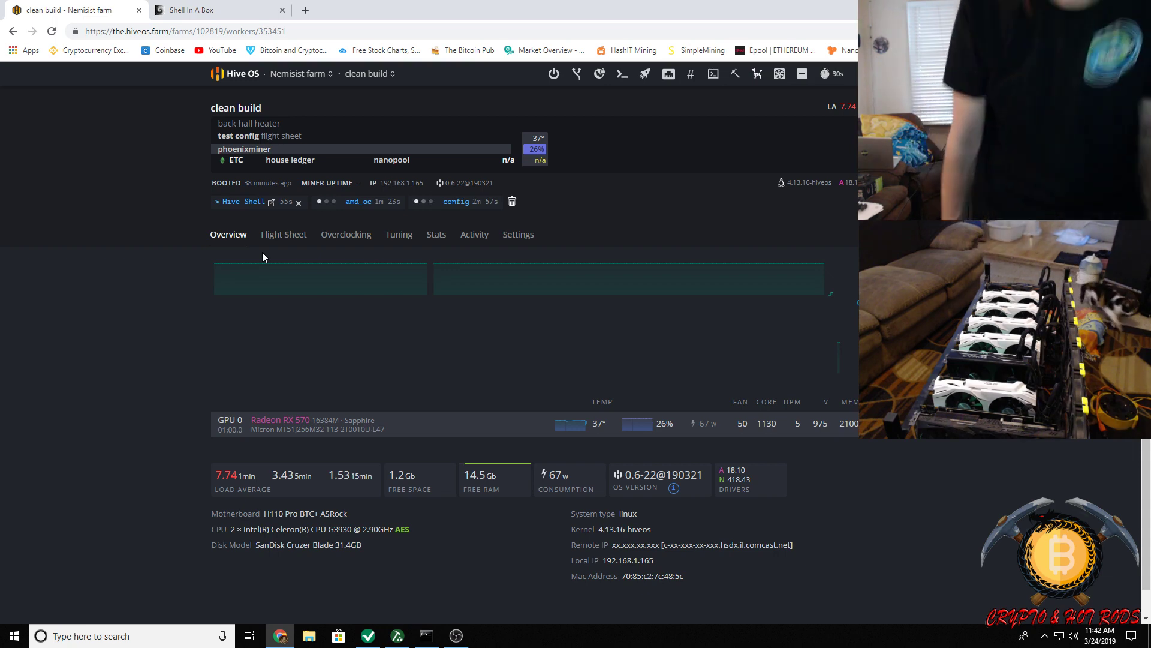
click(282, 10)
key(Return)
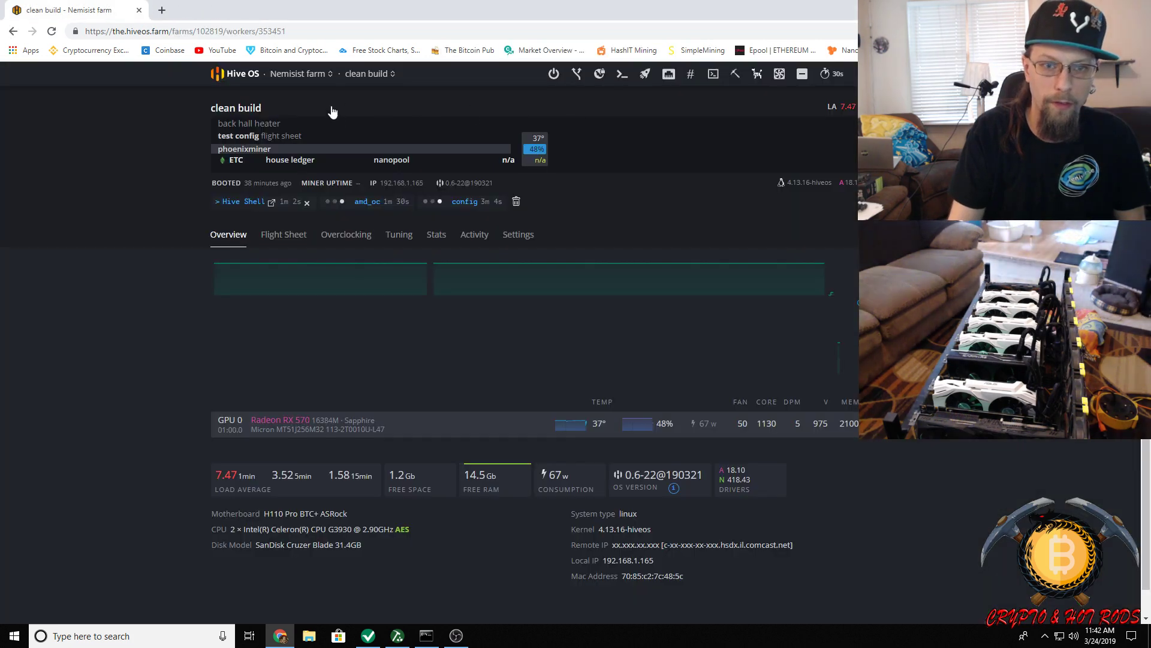
click(517, 203)
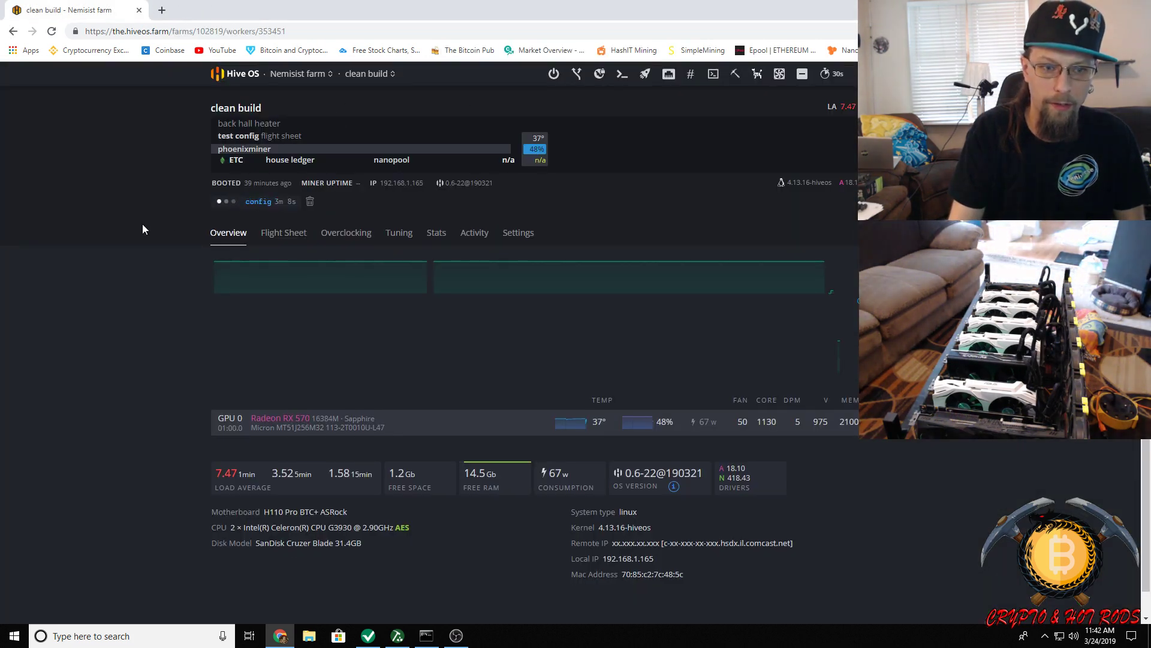
click(52, 31)
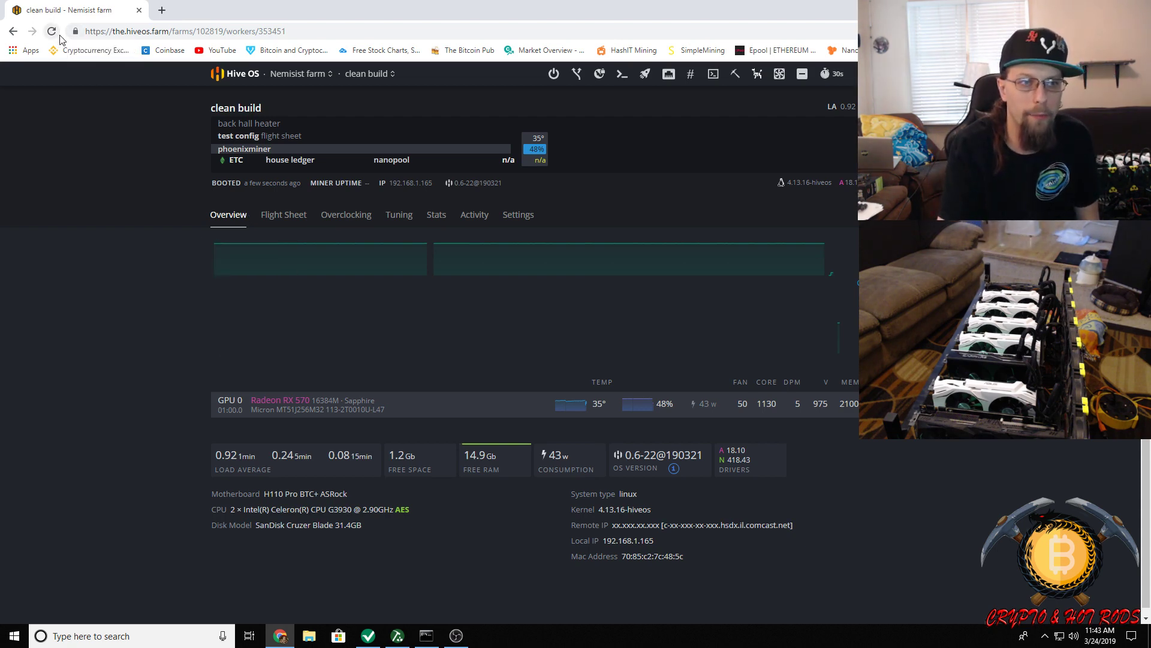
Start a new Hive Shell session on the clean build worker and run the miner command to show phoenixminer's output.
click(713, 73)
click(627, 98)
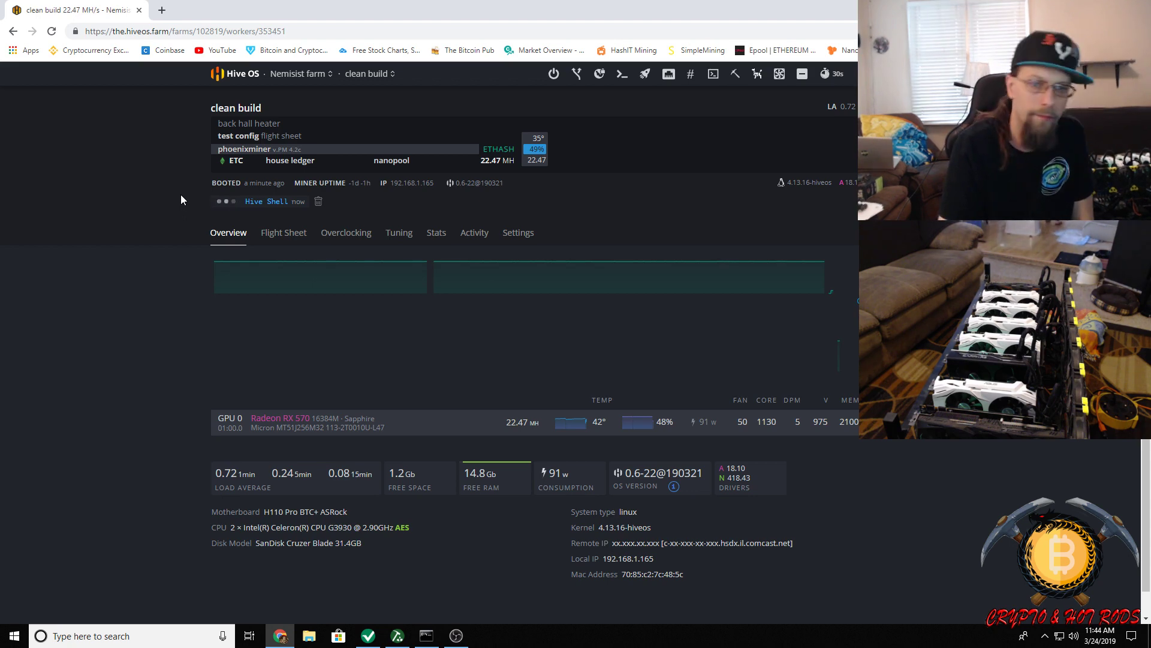
click(271, 202)
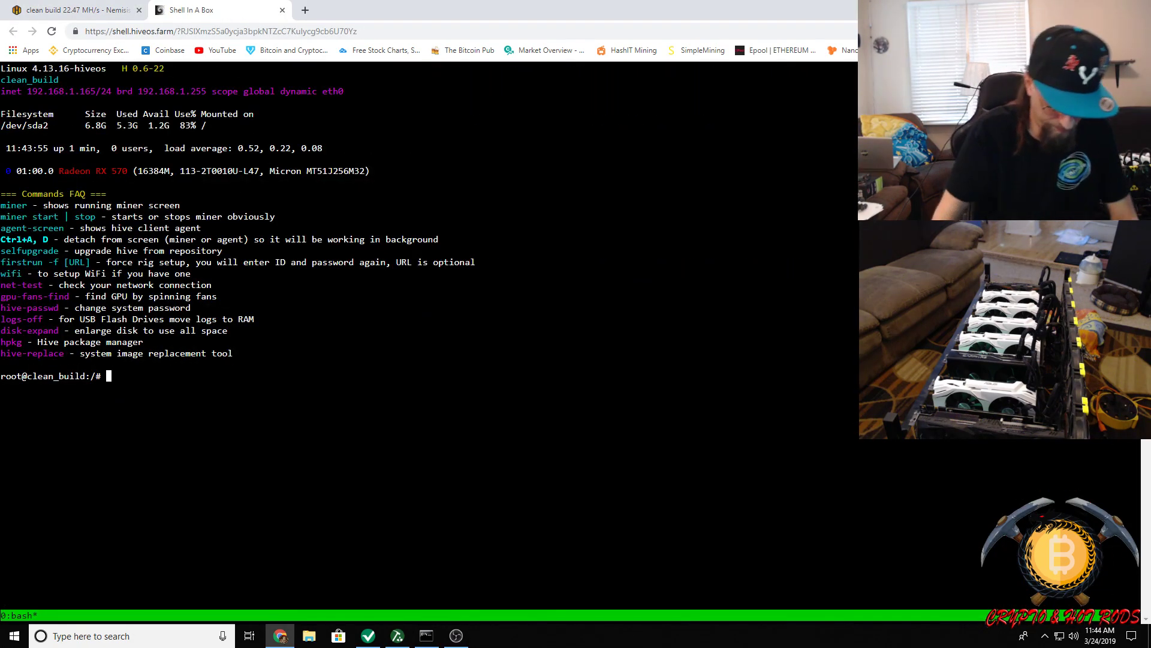
text(miner)
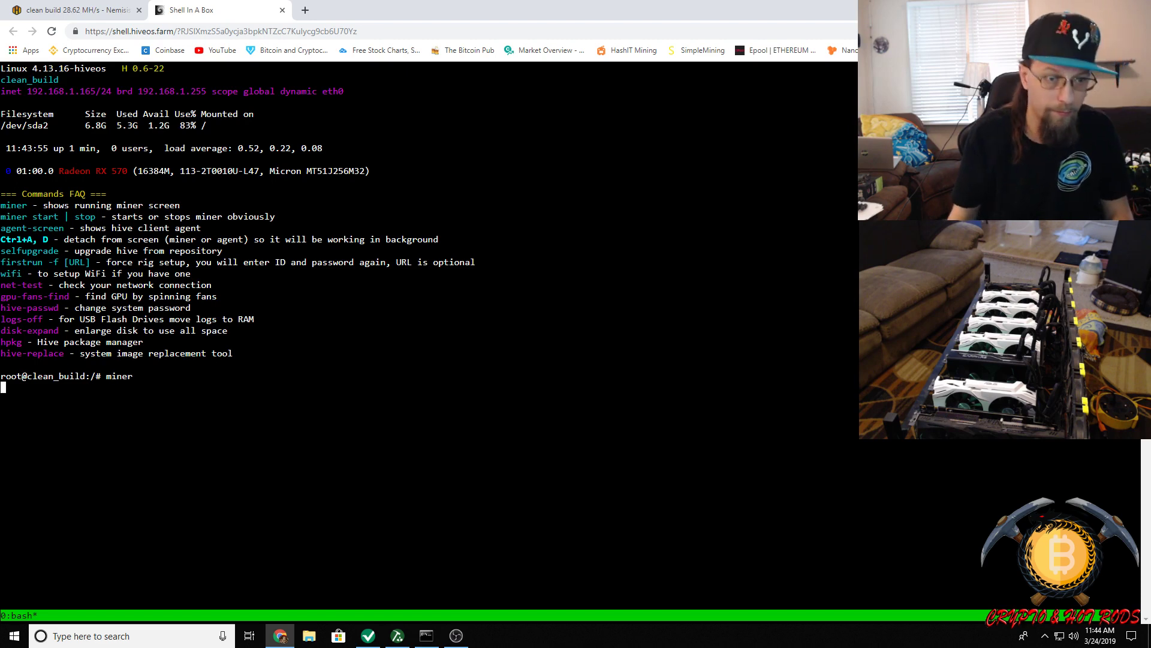
key(Return)
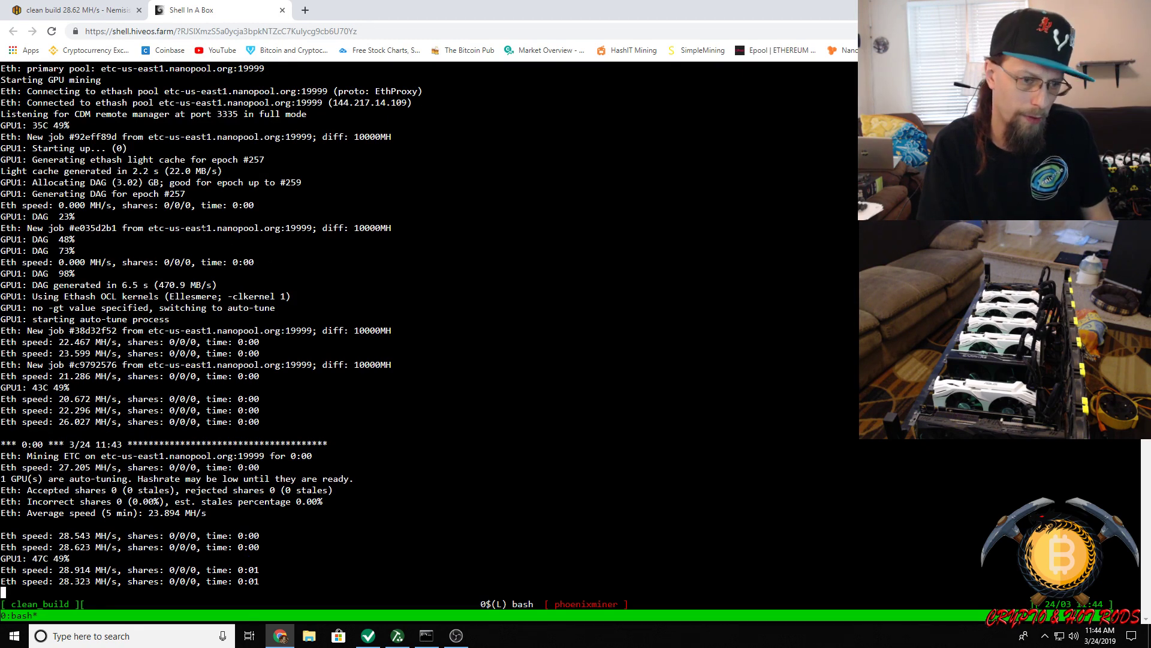
Set the memory clock in the RX 570's default overclock config to 2150 MHz and save it.
click(89, 11)
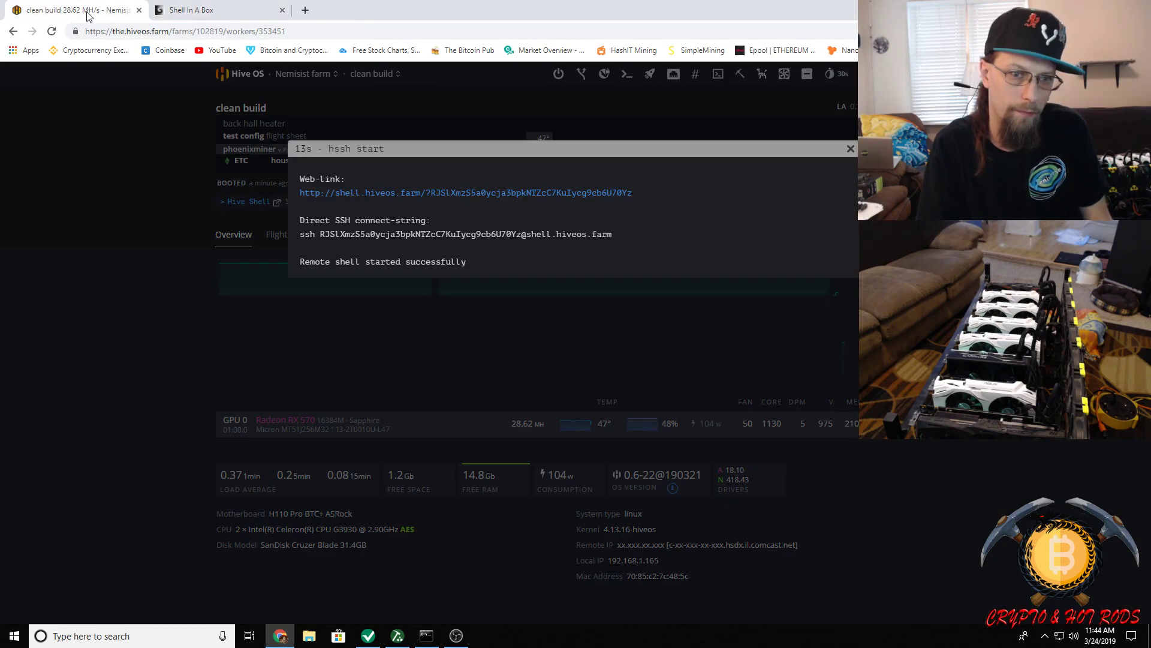
click(74, 227)
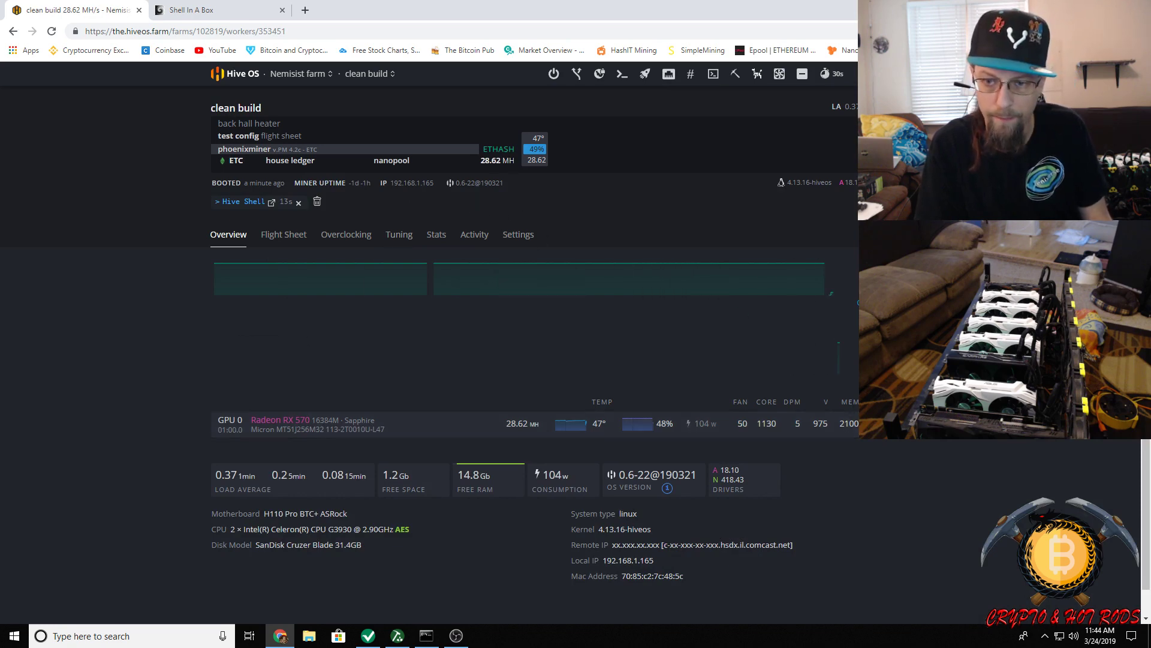
click(638, 423)
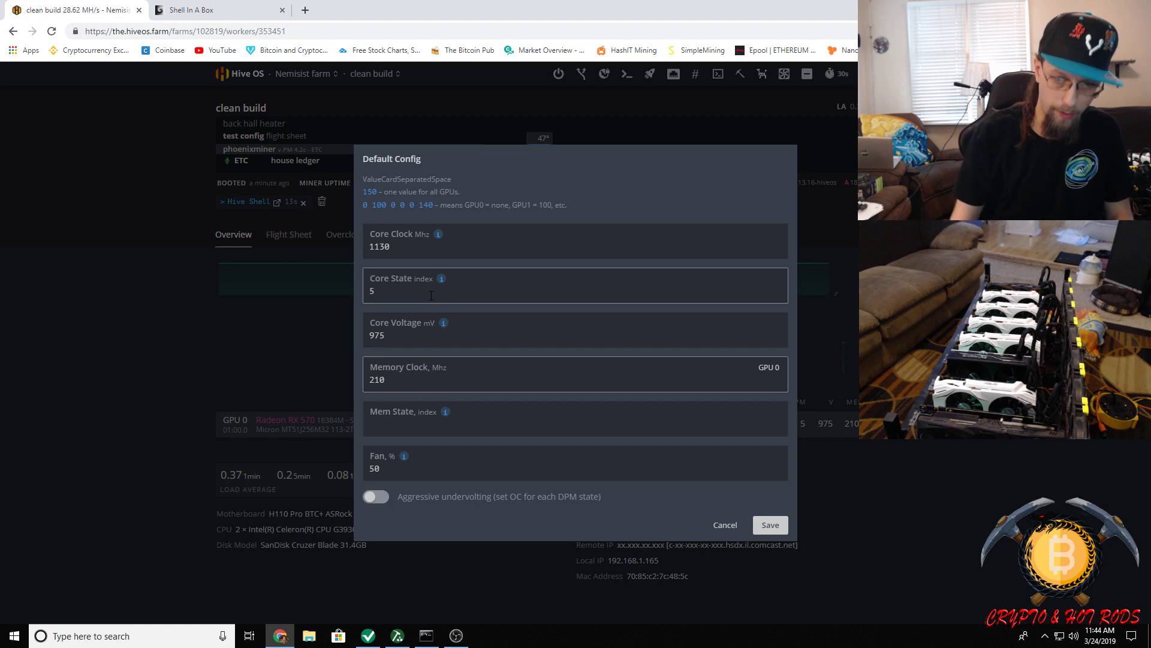
text(5)
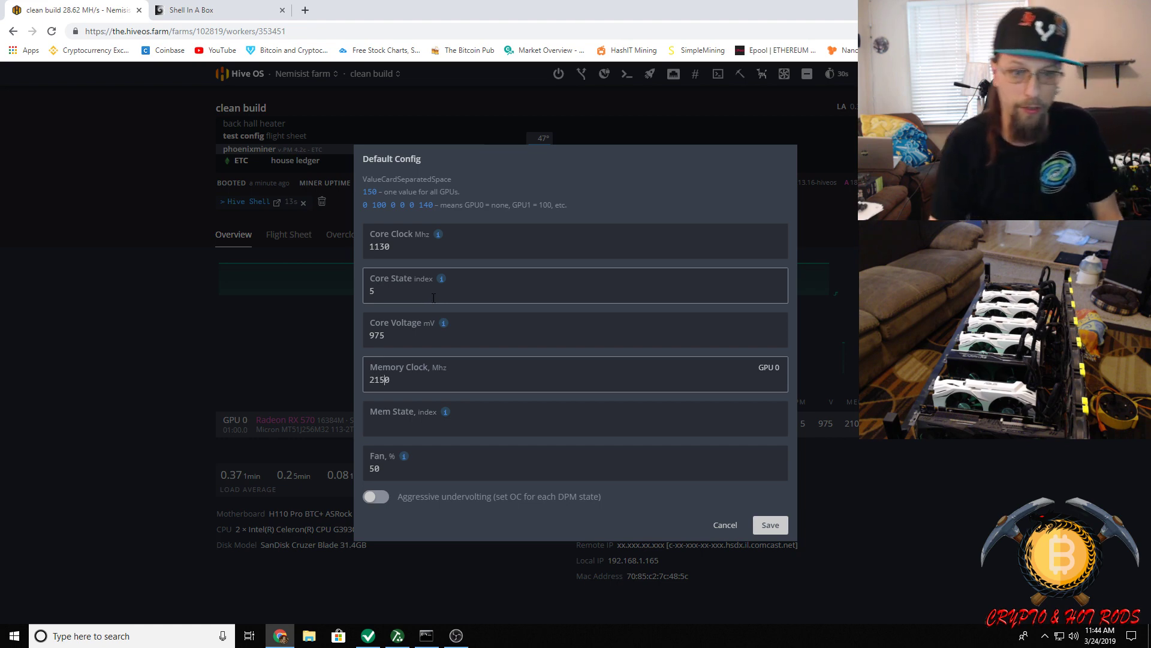
click(771, 526)
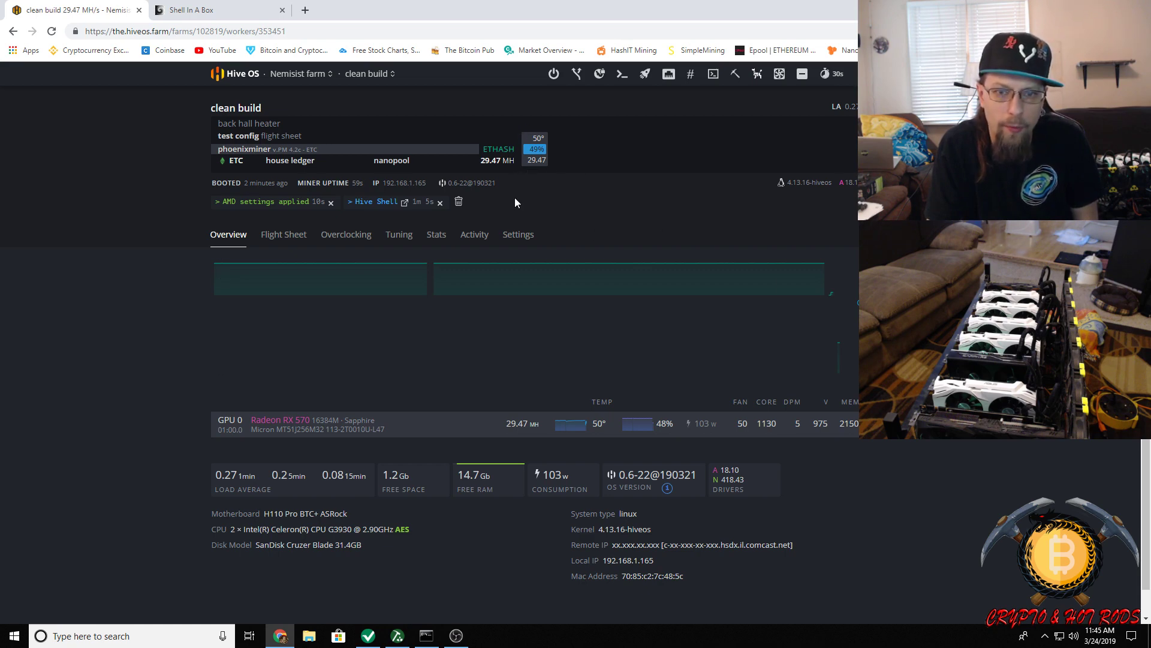
Check phoenixminer's ETC hashrate in the shell against the hashrate and power draw on the clean build worker page.
mouse_move(391, 294)
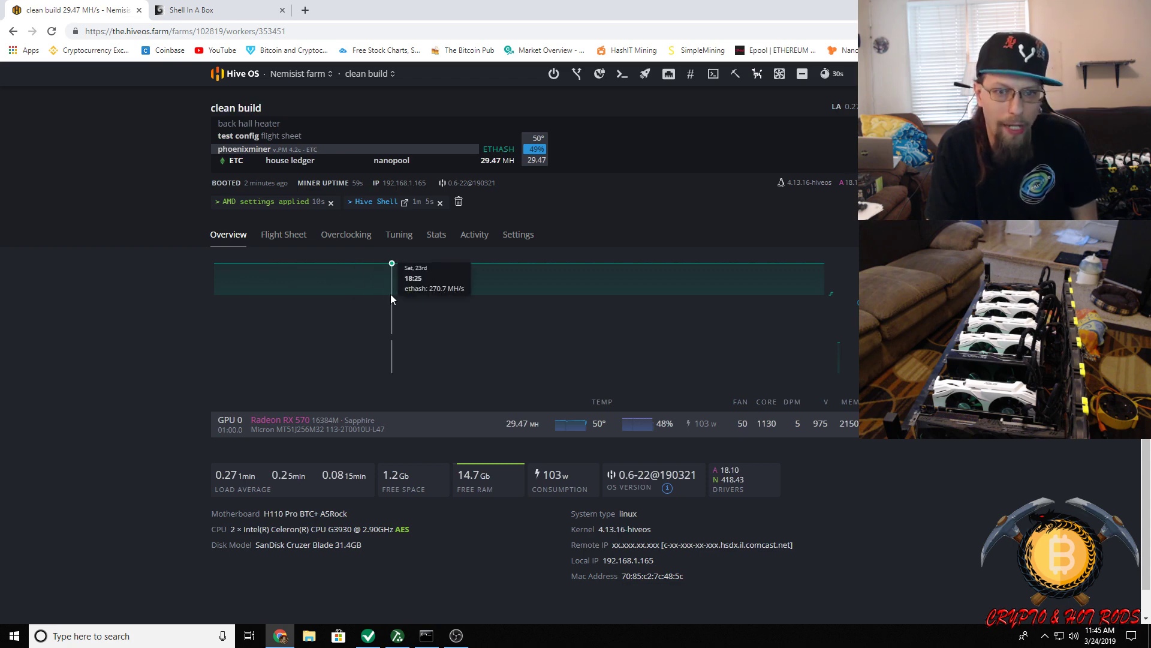
click(207, 18)
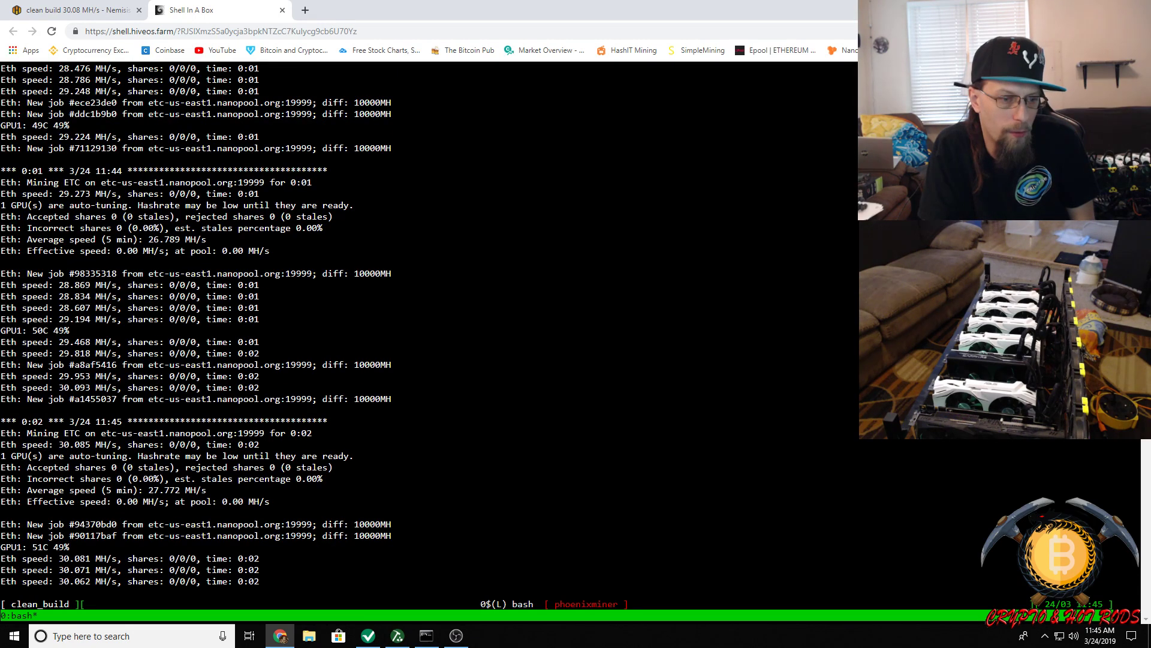
click(83, 9)
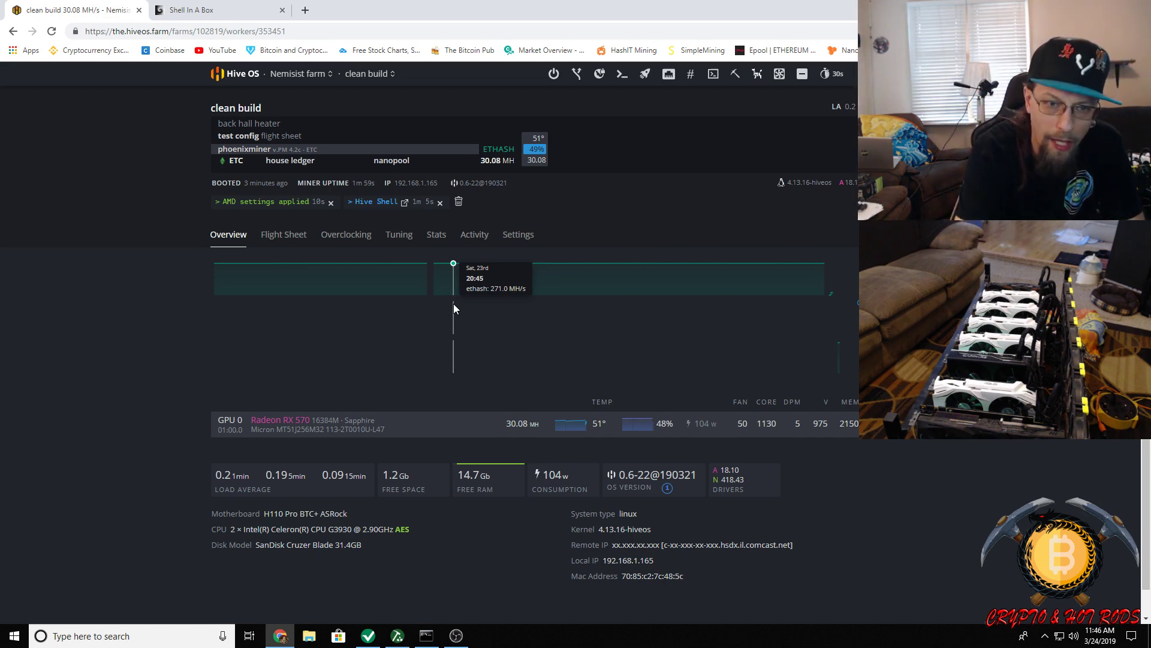
Set the memory state index in the RX 570's default overclock config to 1 and save it.
click(348, 235)
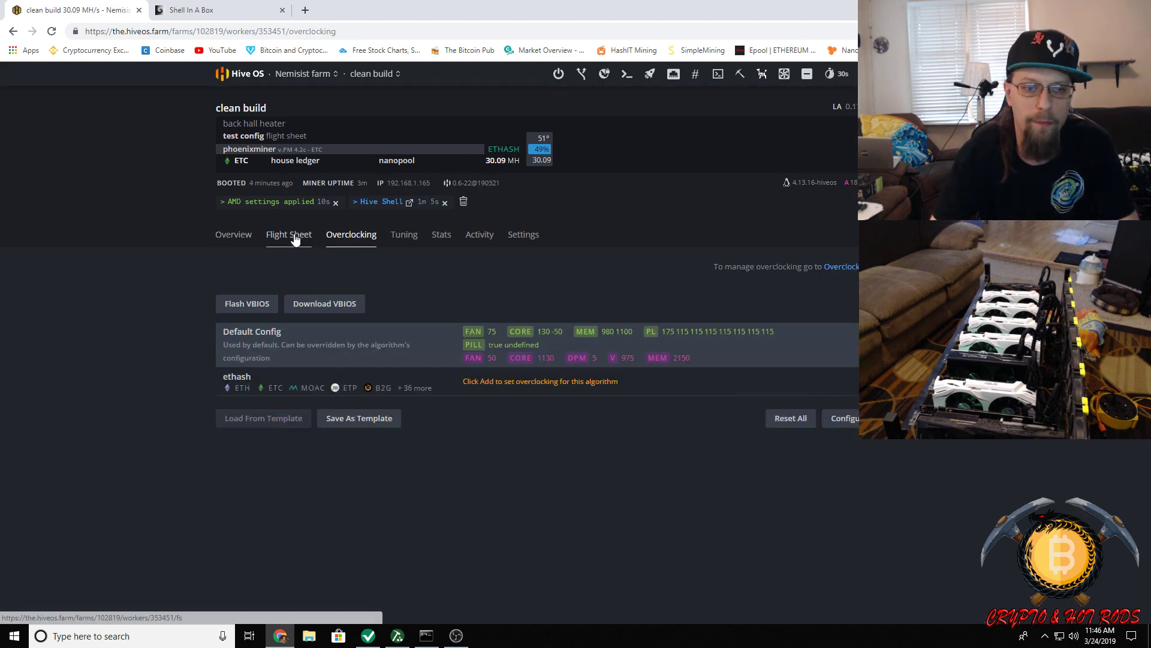
click(239, 238)
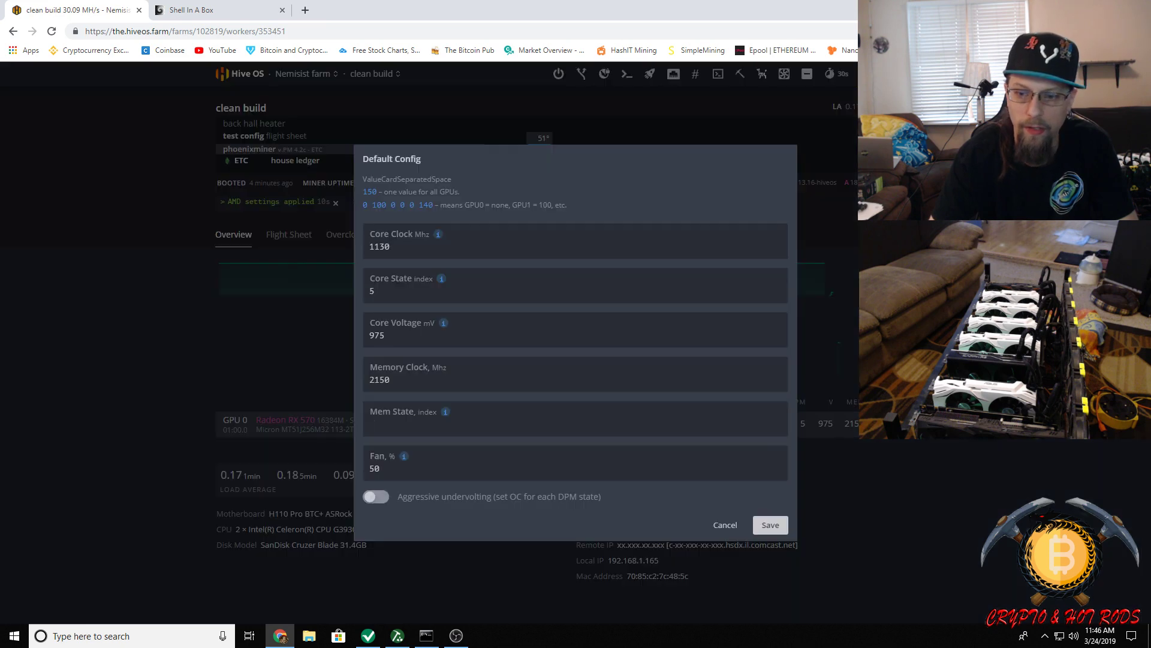
click(401, 426)
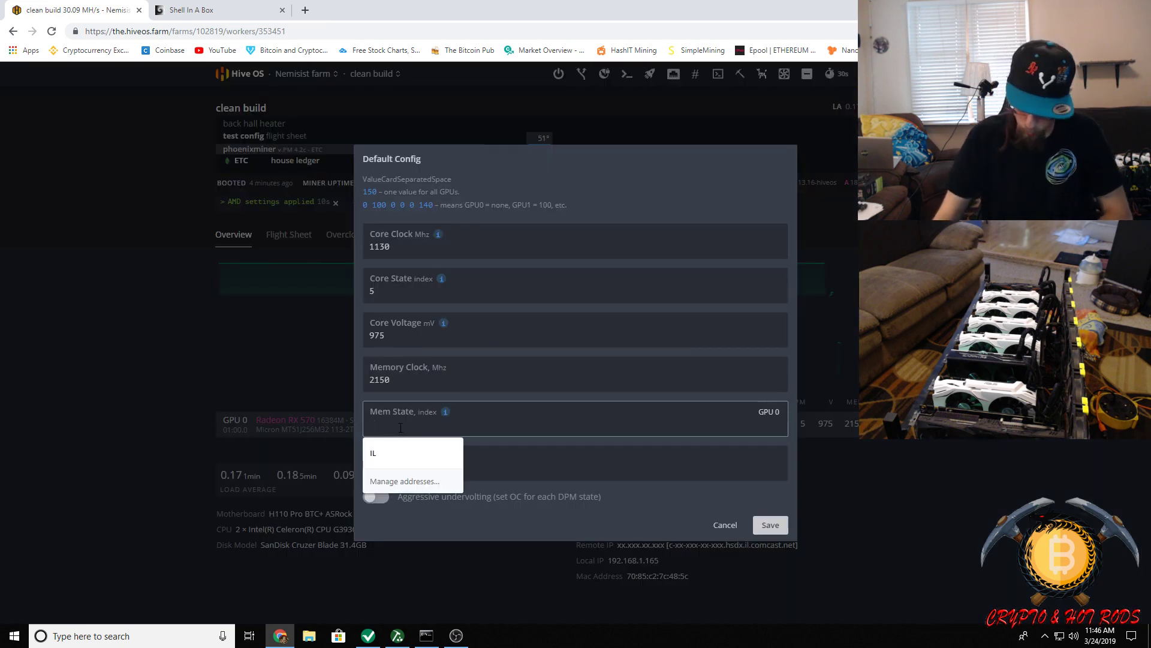
text(1)
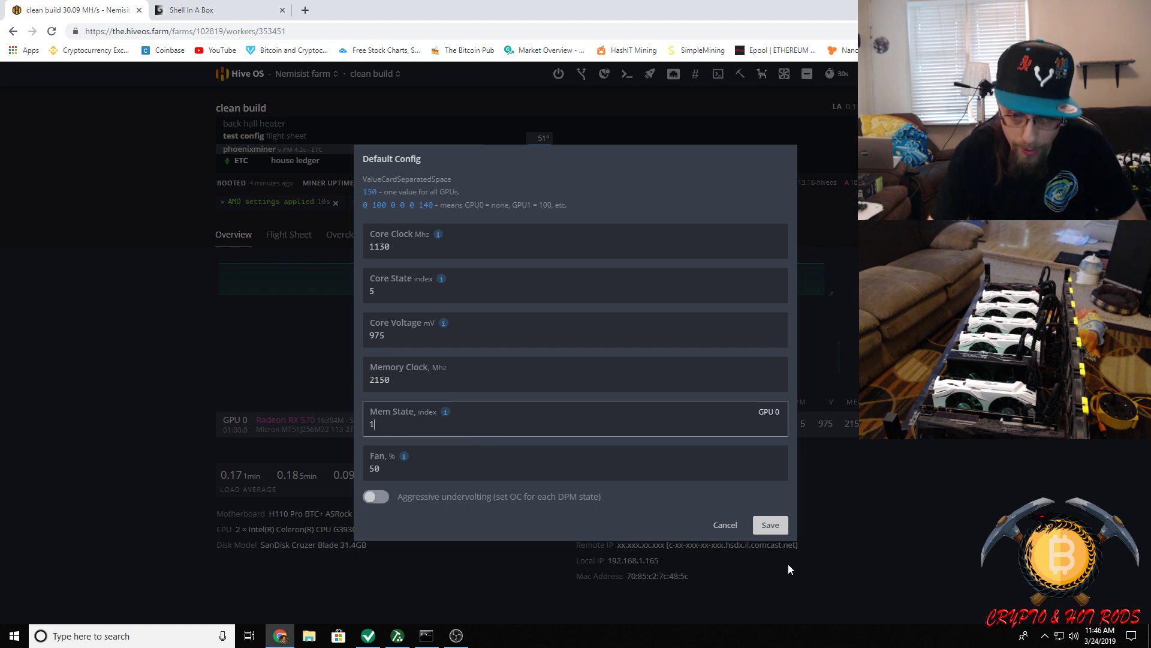
click(771, 526)
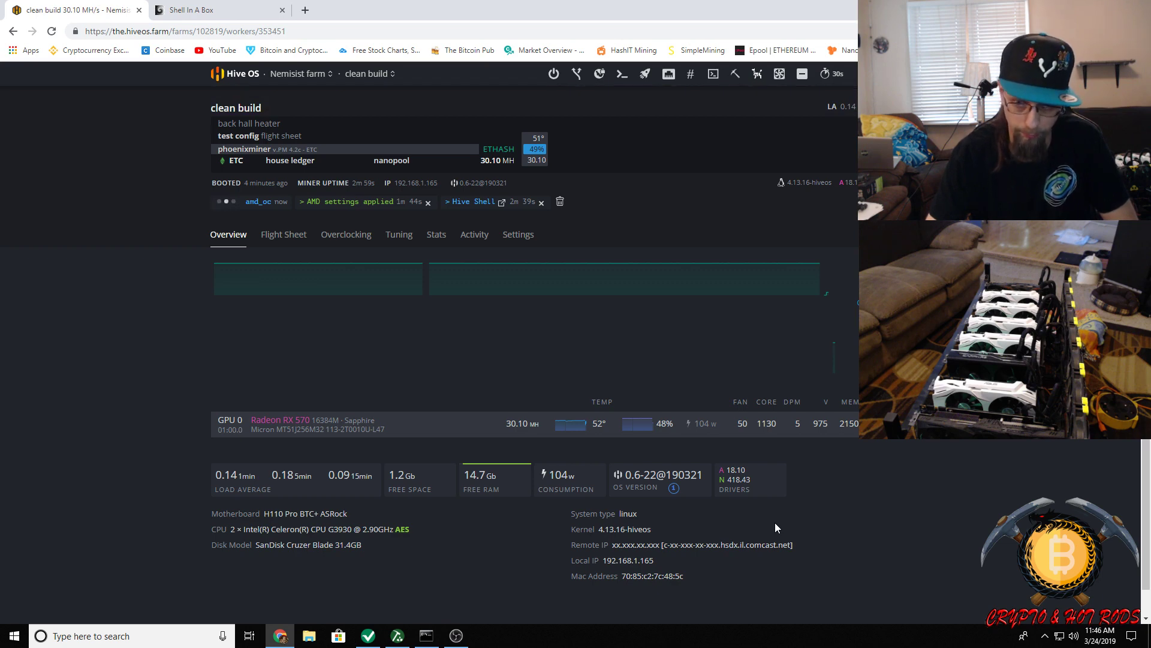
Examine the effect of memory state 1 on the ETC hashrate in the shell and on power draw on the worker page.
mouse_move(755, 542)
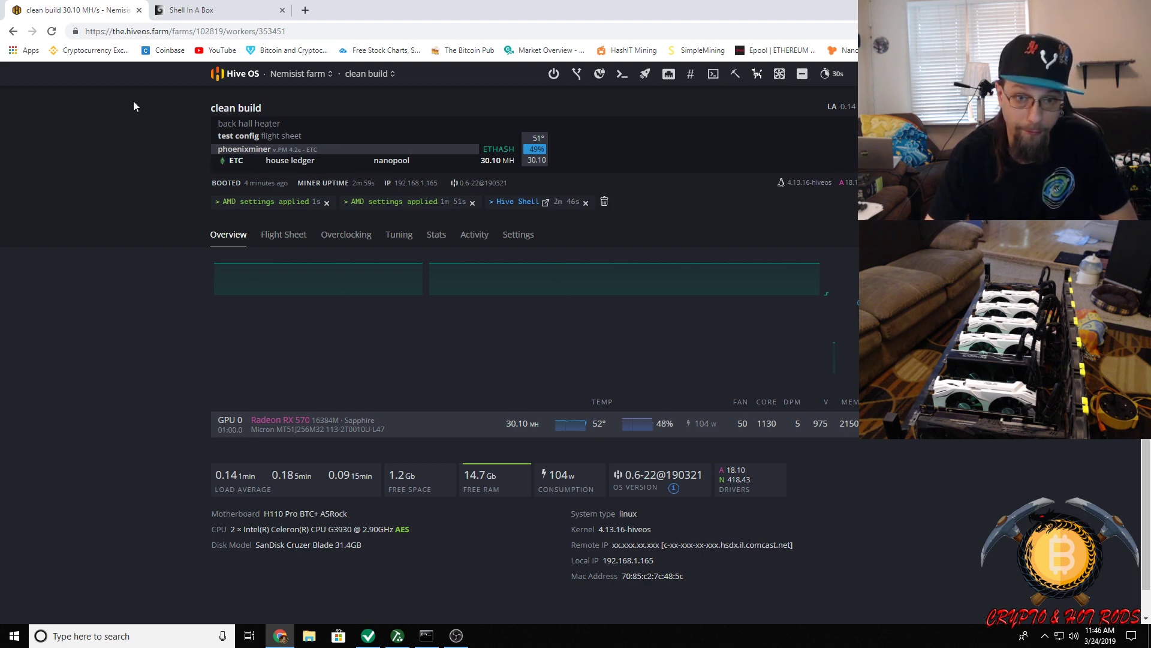
click(154, 8)
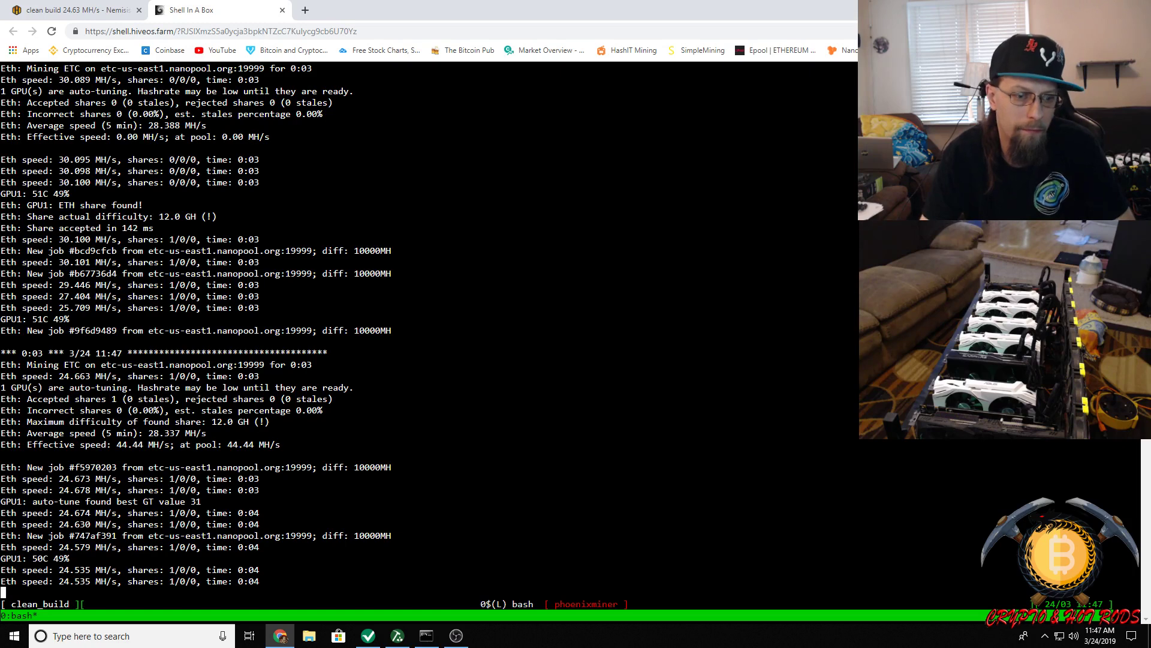
click(64, 11)
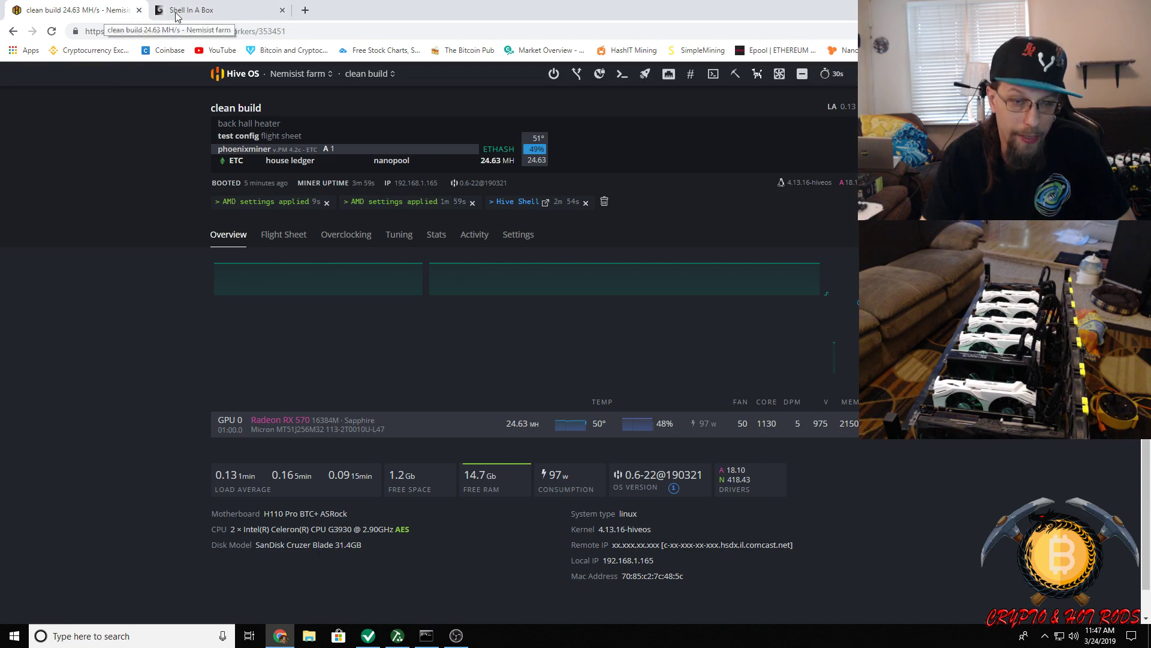
click(219, 16)
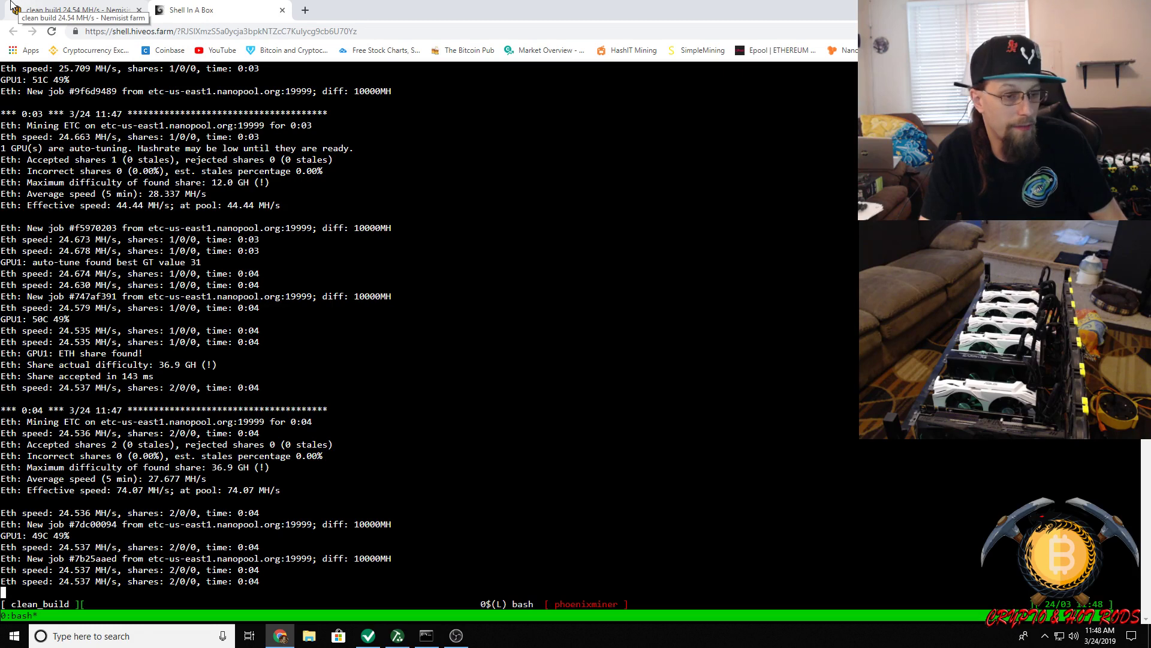
click(68, 12)
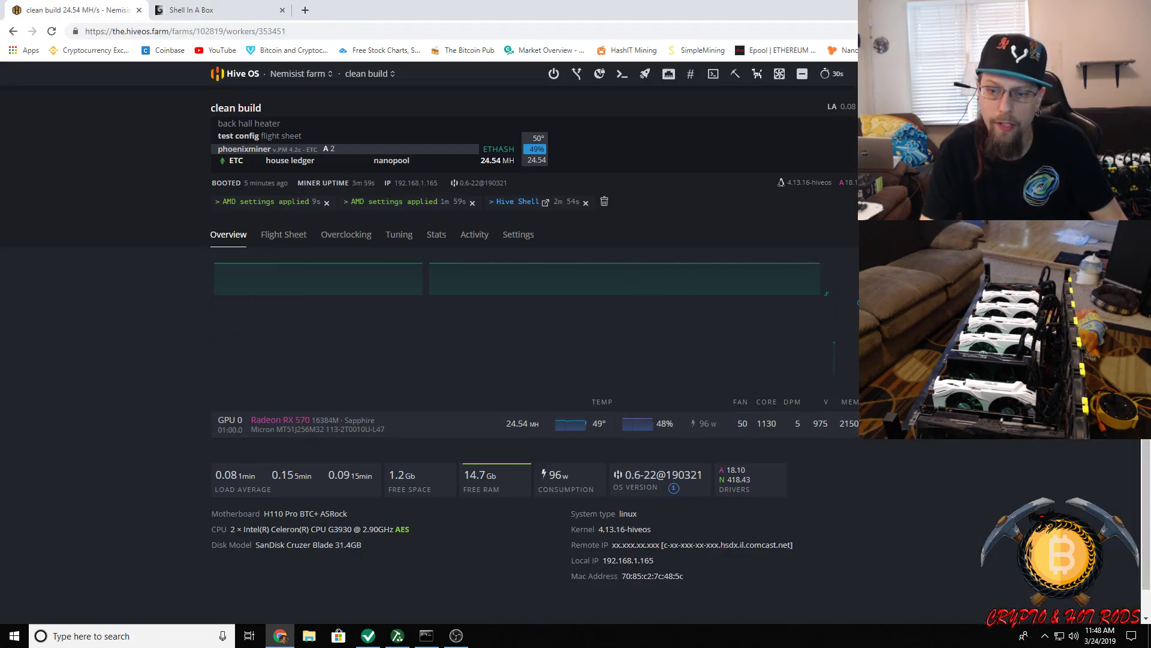
Set the memory state index in the RX 570's default overclock config to 2, save it and check the ETC hashrate in the shell.
click(783, 423)
click(387, 424)
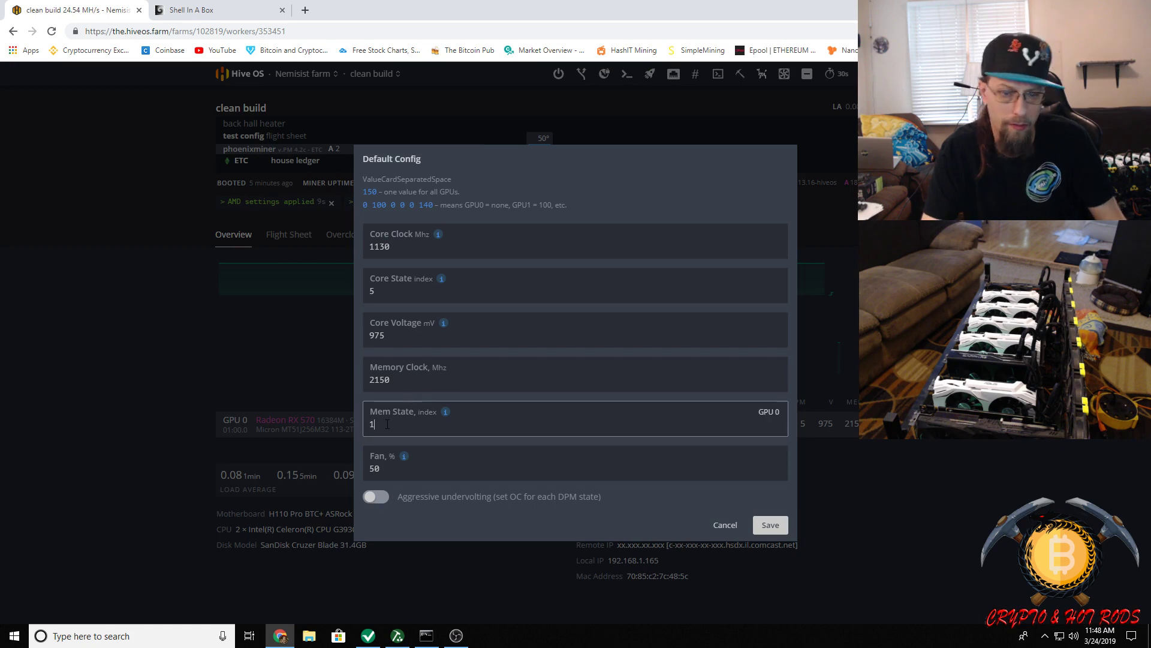
key(BackSpace)
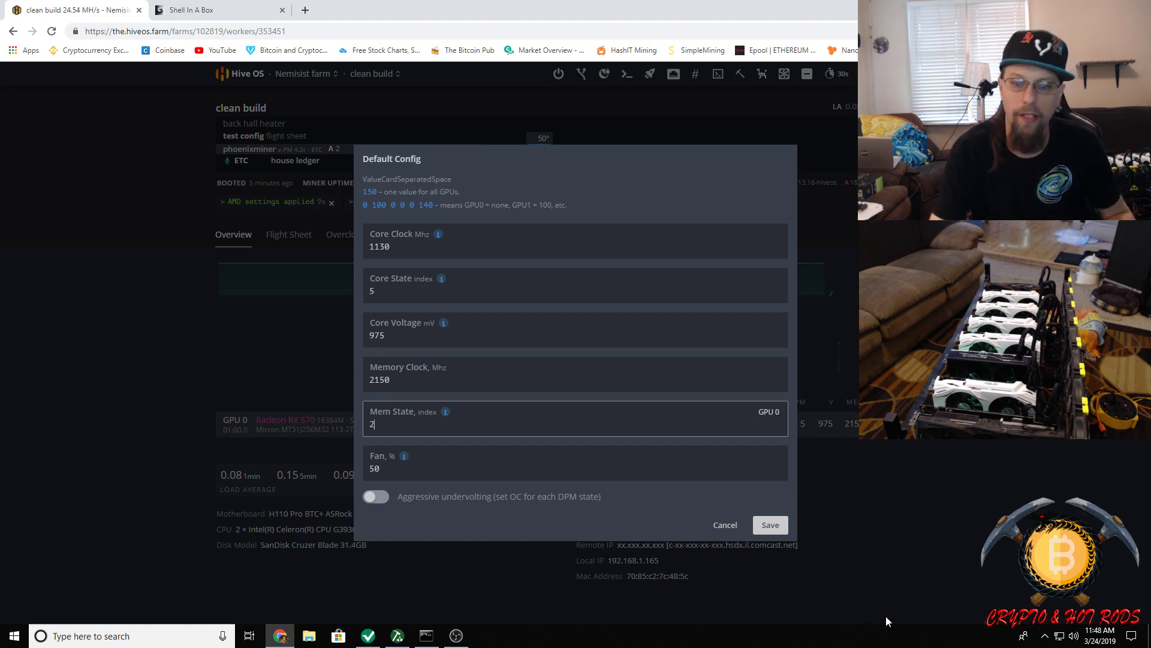
click(771, 527)
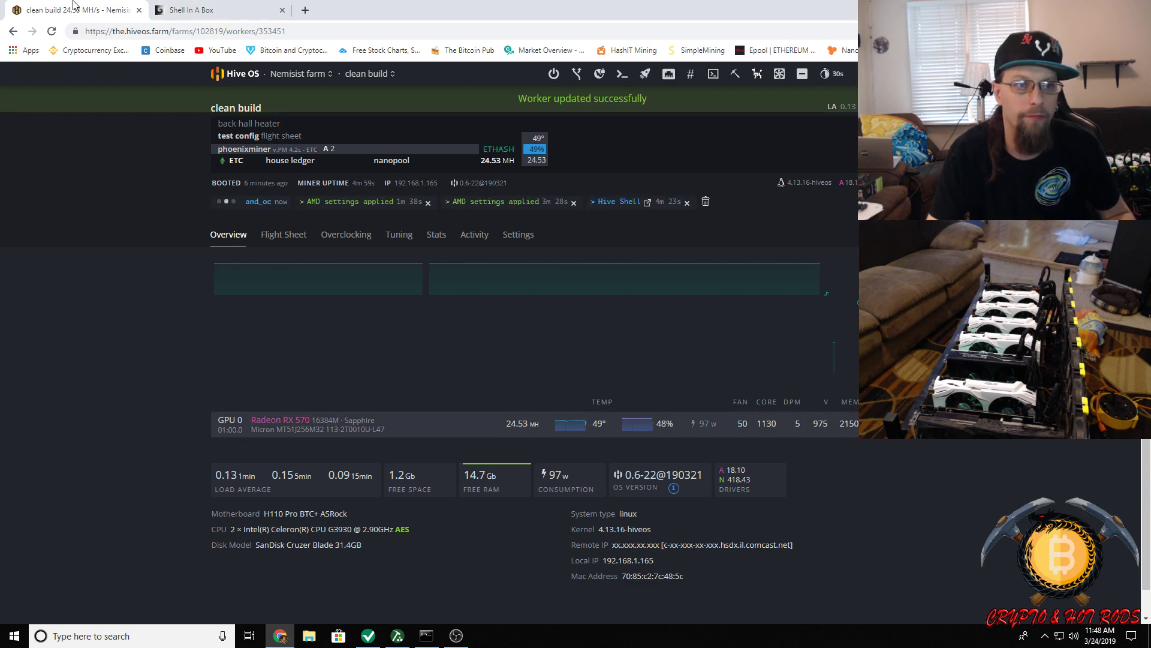
click(174, 10)
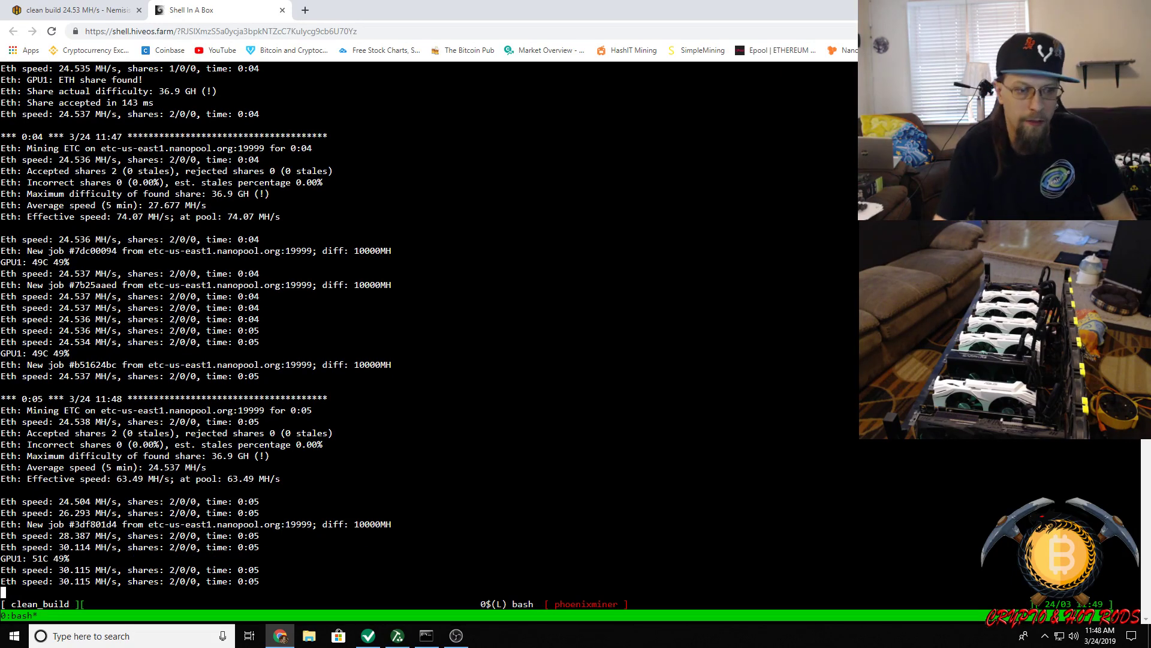
click(56, 10)
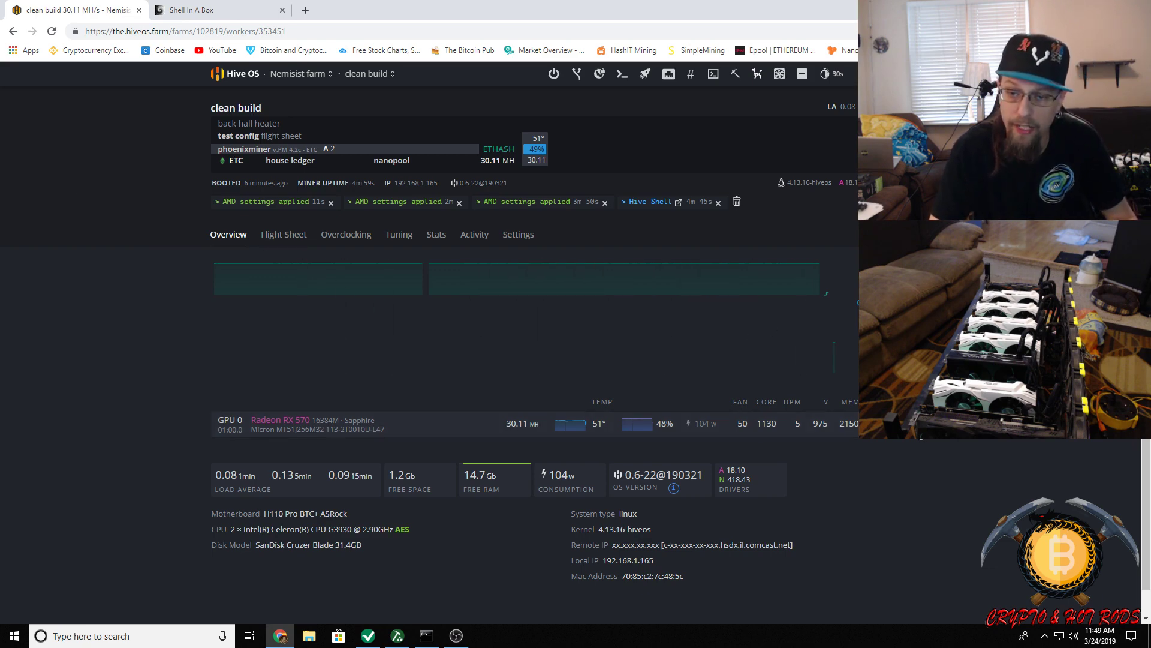
Enable aggressive undervolting in the RX 570's default overclock config, save it and check its effect on the ETC hashrate in the shell.
click(389, 424)
mouse_move(447, 414)
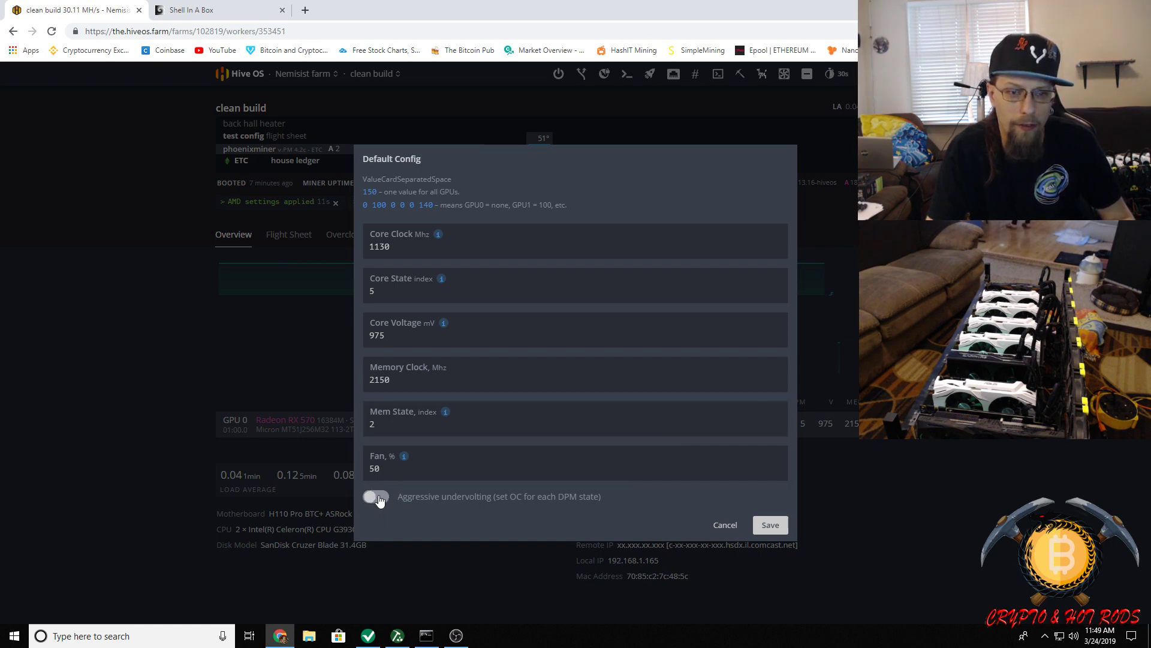
click(380, 425)
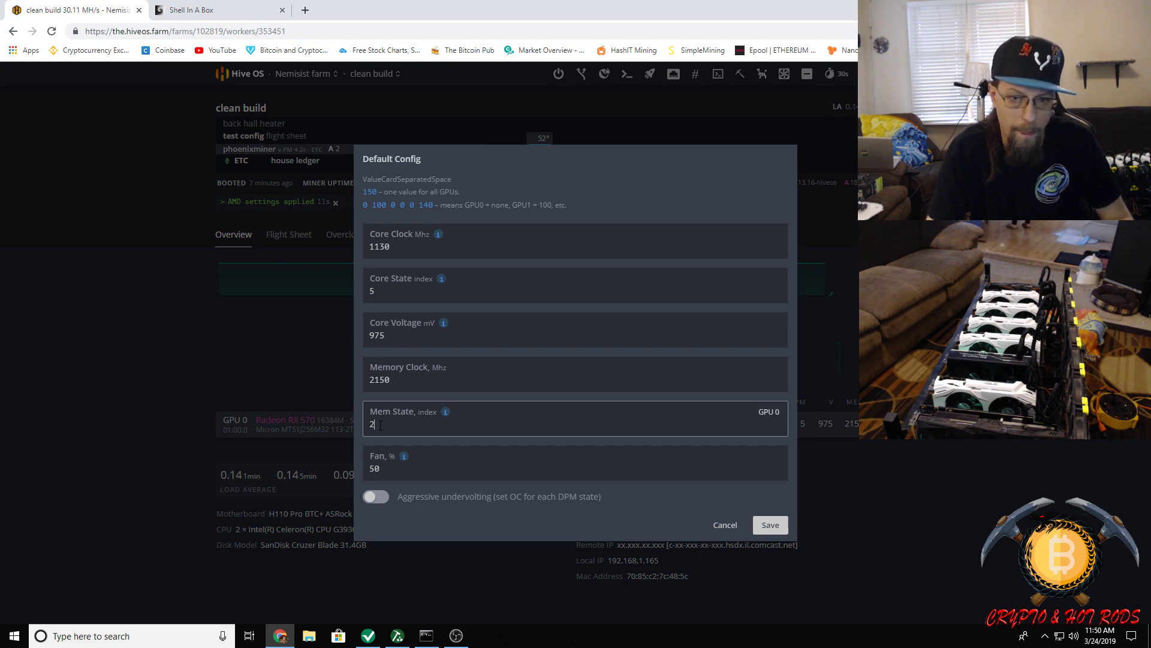
click(376, 496)
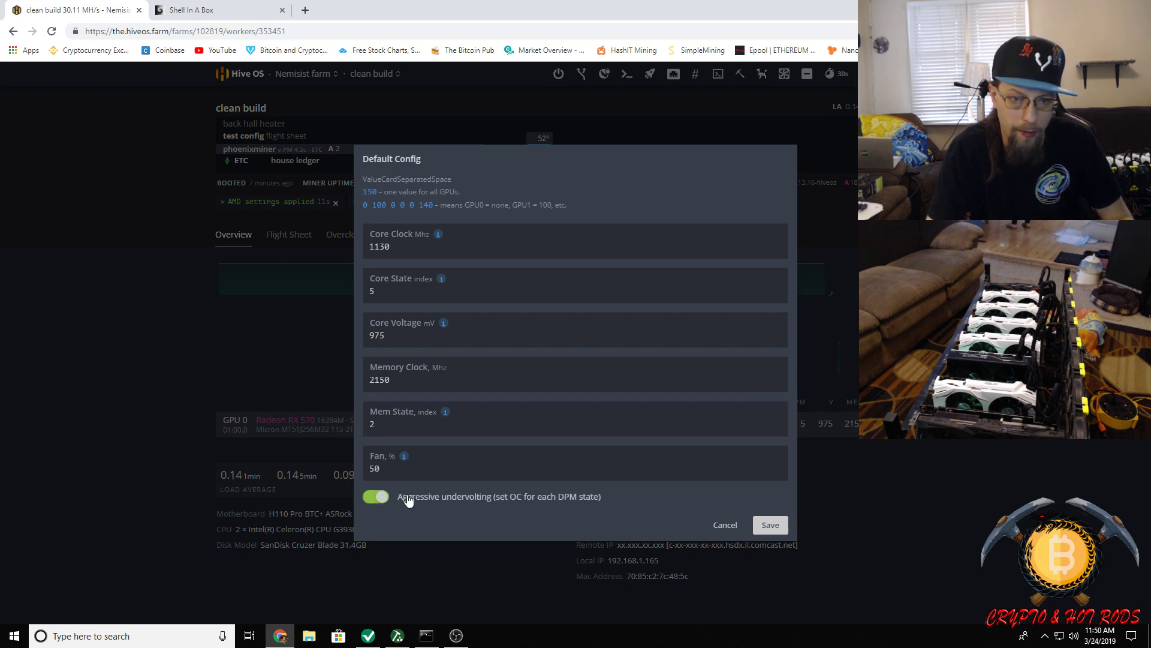
click(774, 528)
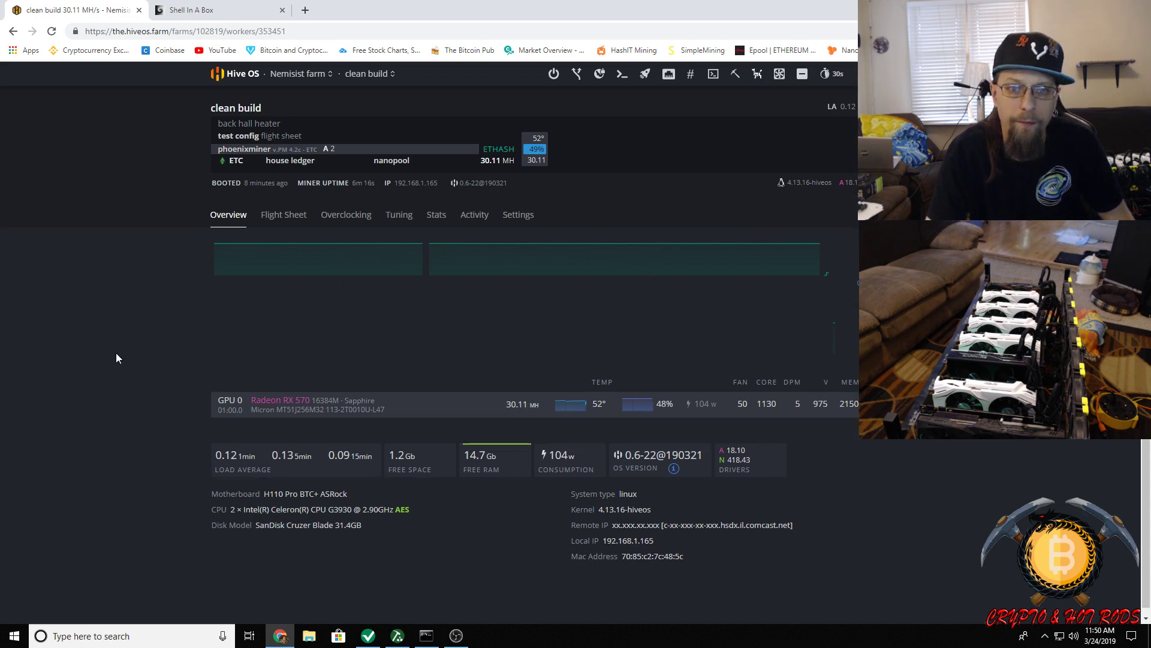
click(211, 10)
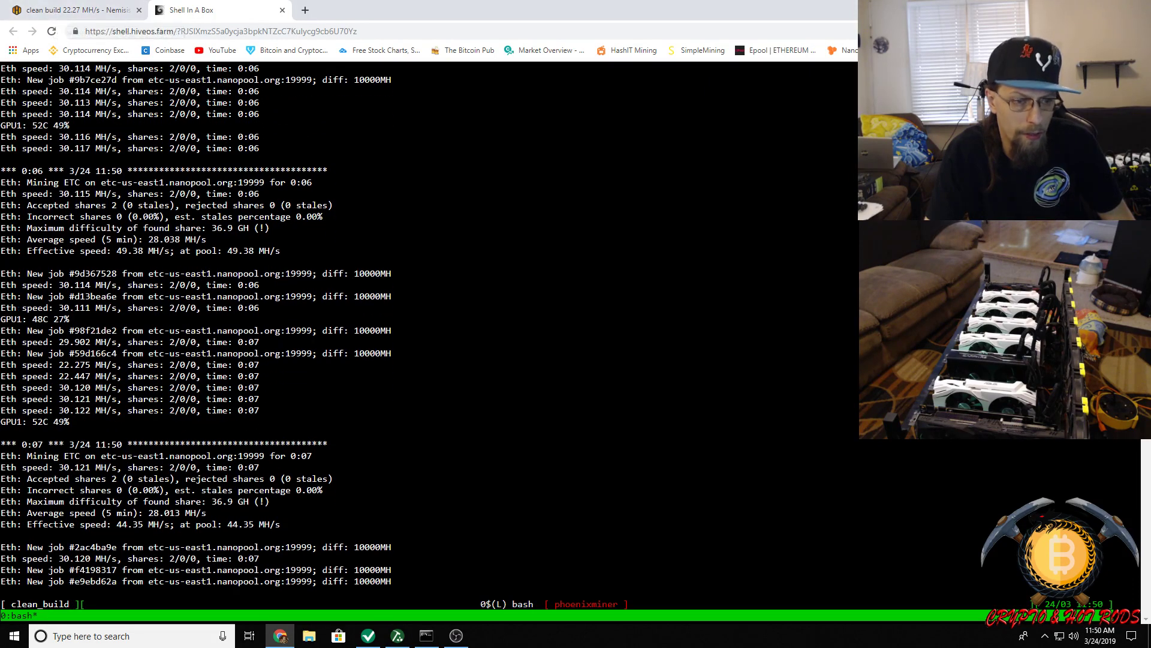
click(63, 10)
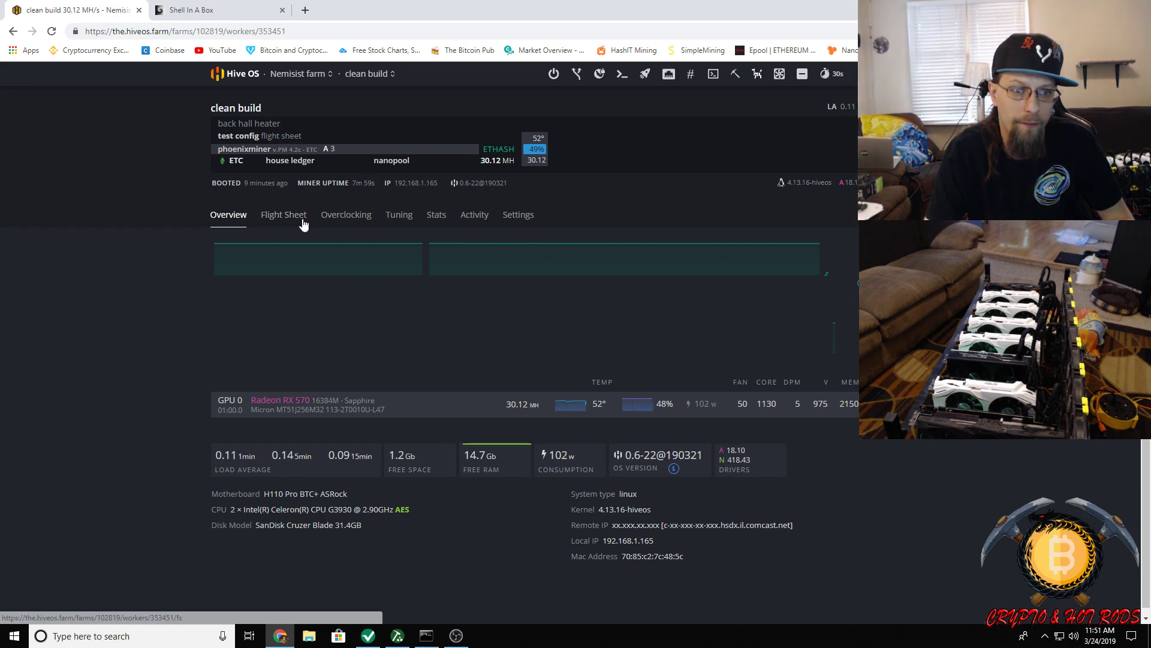
Apply the XMR nanopool flight sheet with teamredminer to the clean build worker and return to its overview.
click(286, 217)
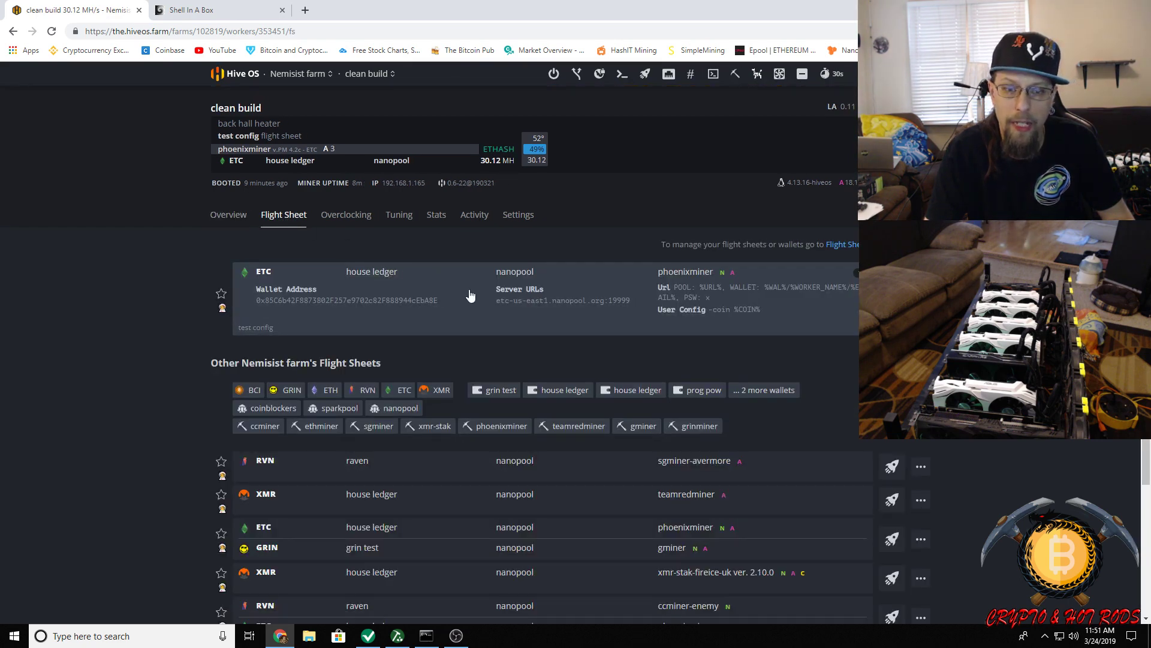
scroll(489, 301, down, 2)
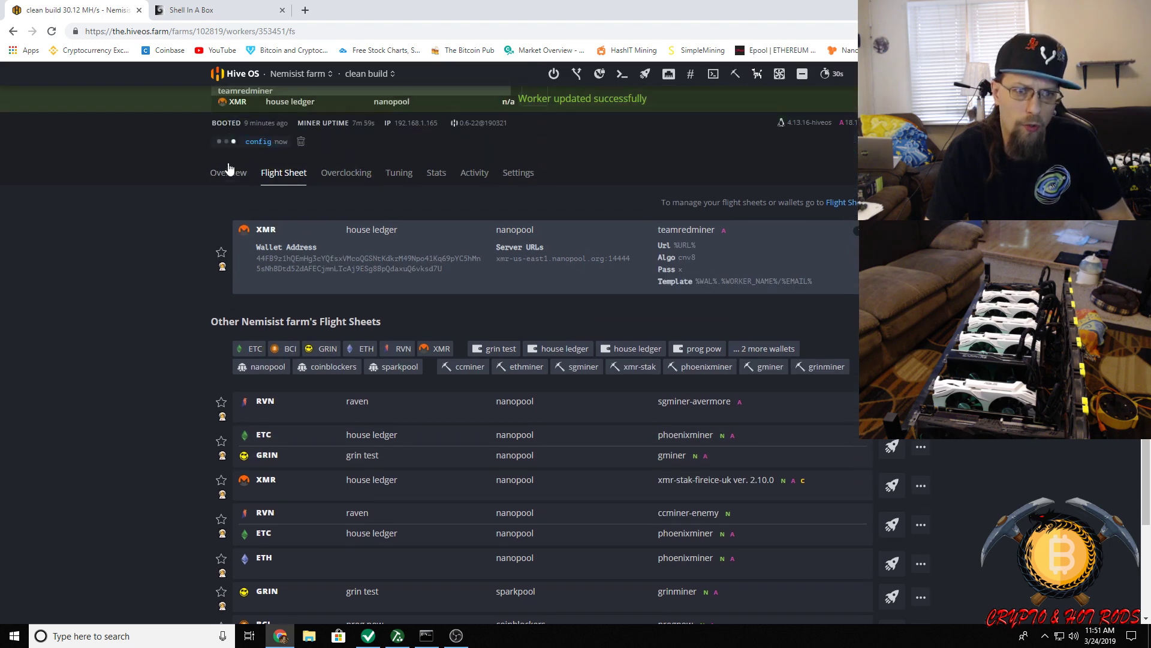
click(229, 168)
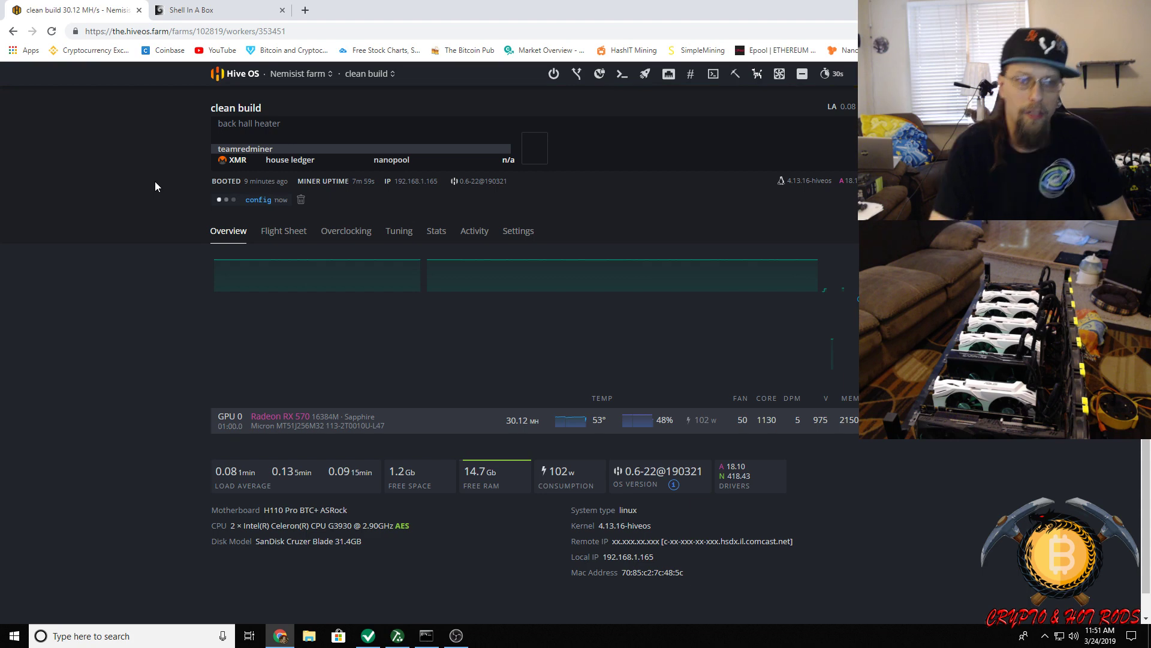
Attach to teamredminer's screen in the shell with the miner command and check the XMR hashrate against power draw on the worker page.
click(185, 12)
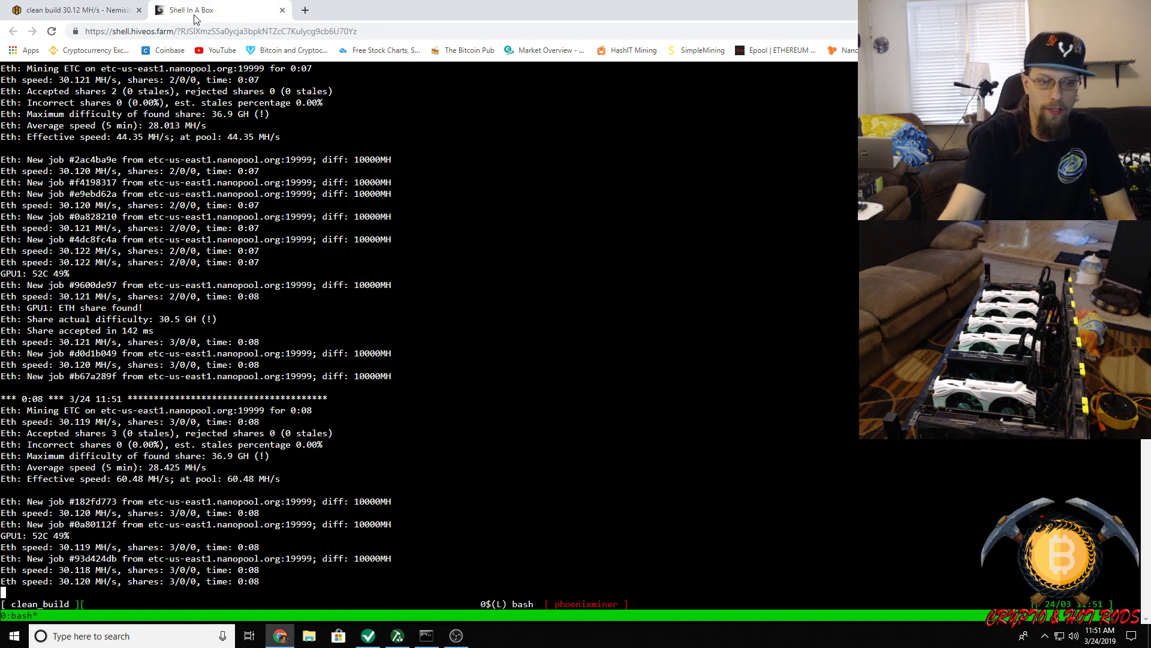
text(miner)
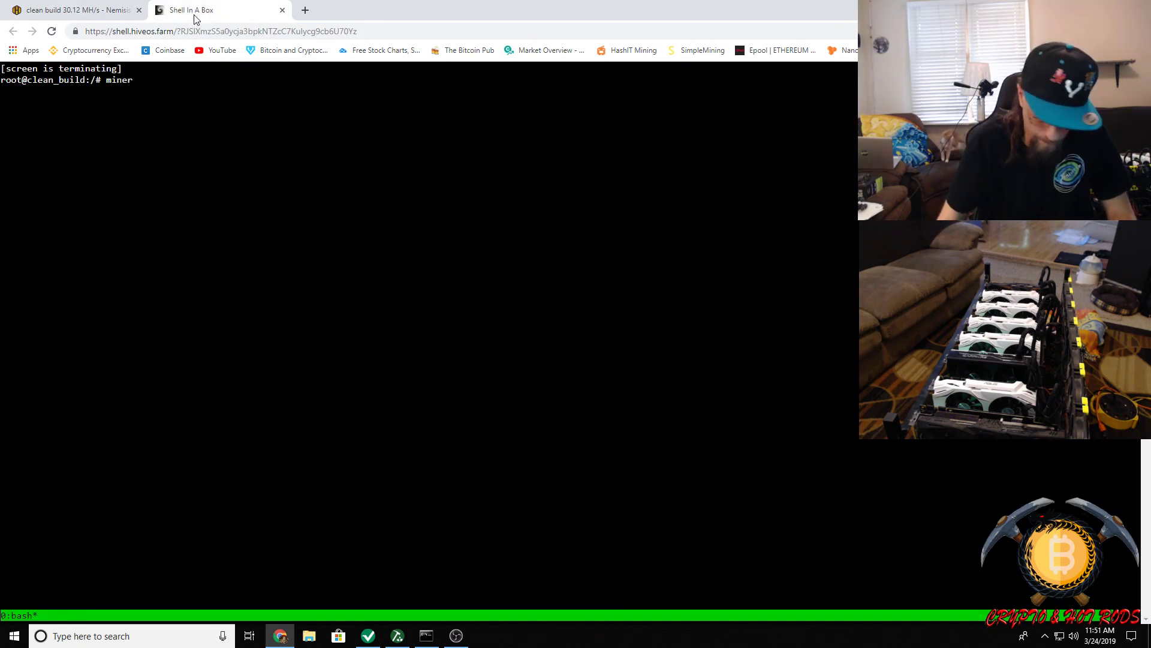
key(Return)
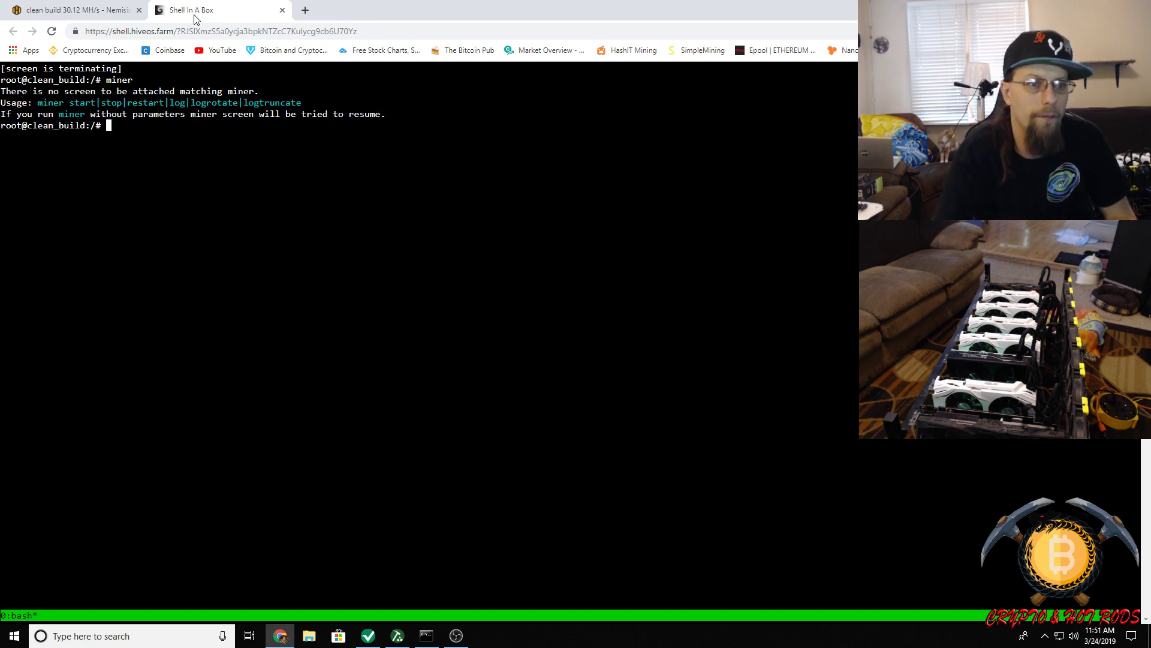
click(79, 12)
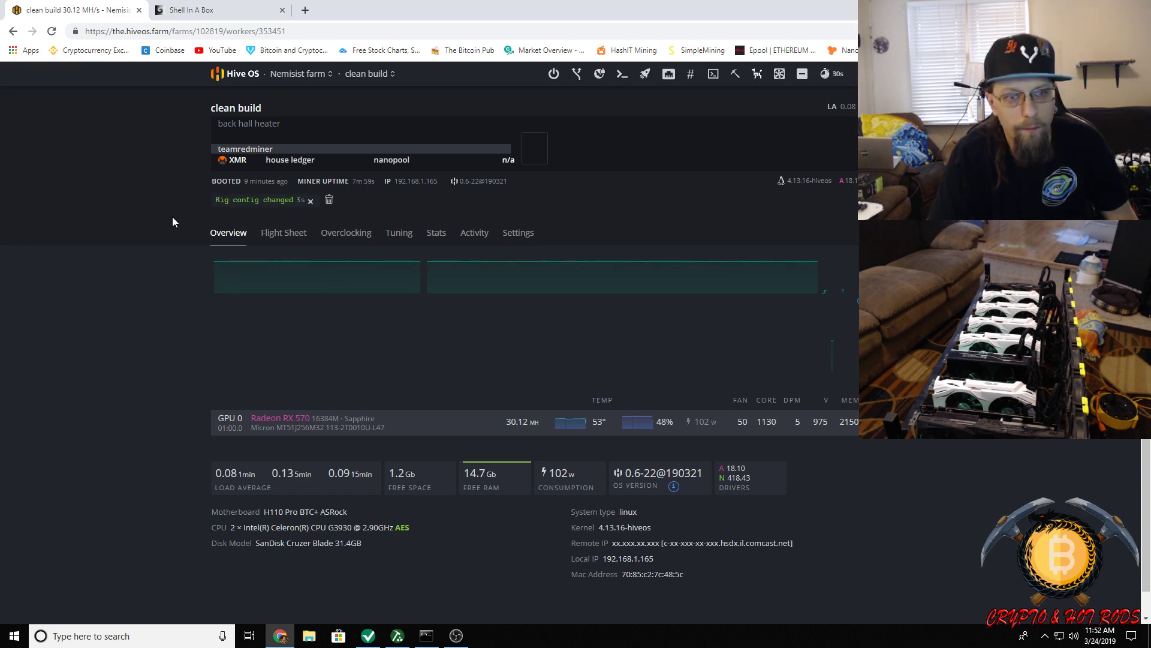
click(234, 14)
text(m)
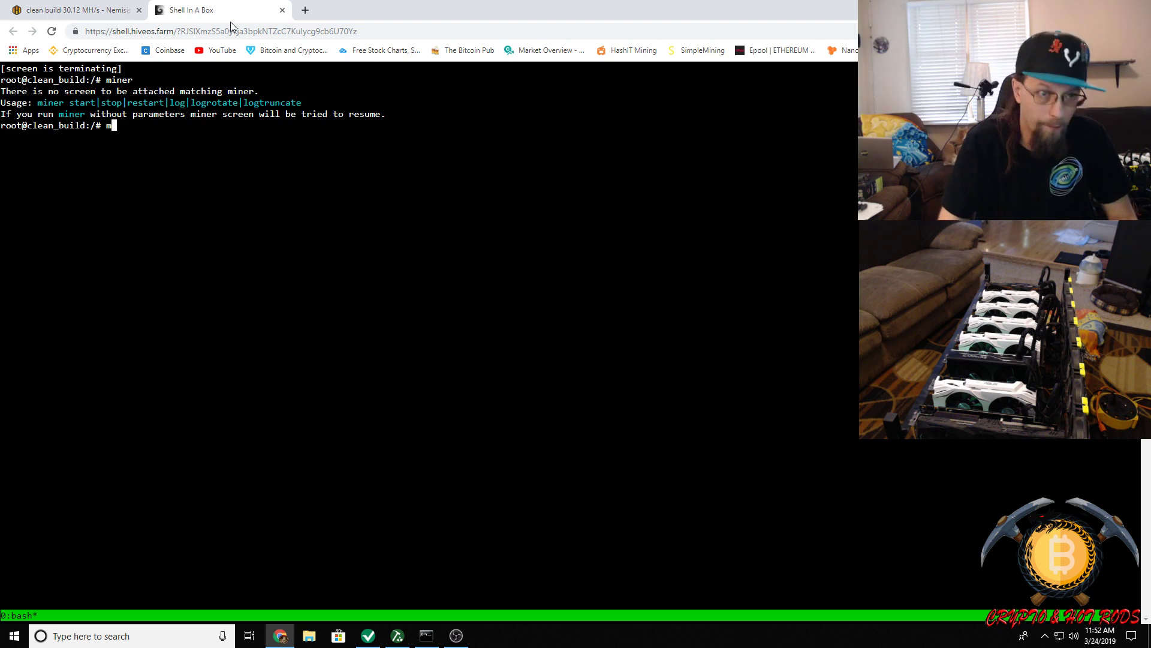
text(iner)
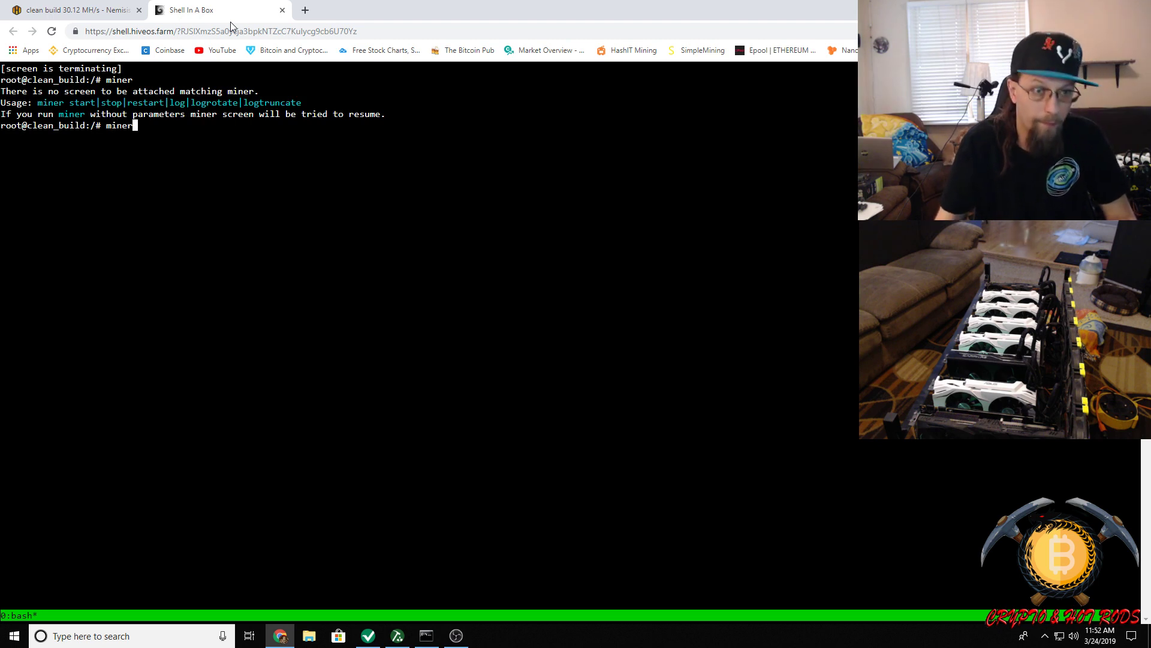
key(Return)
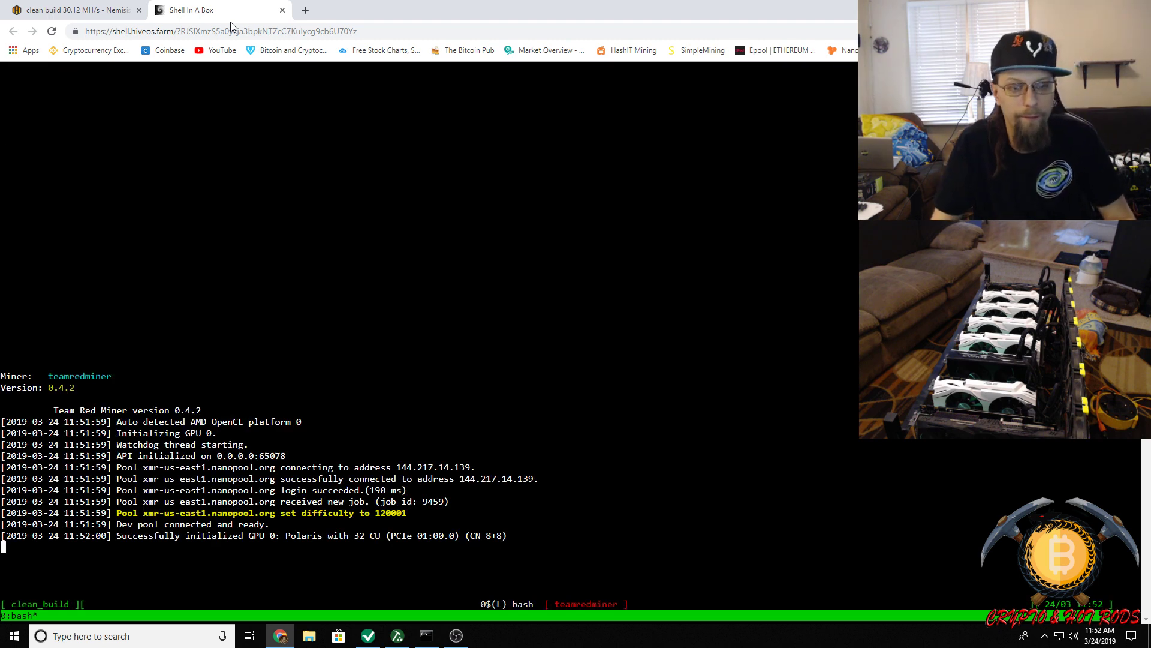
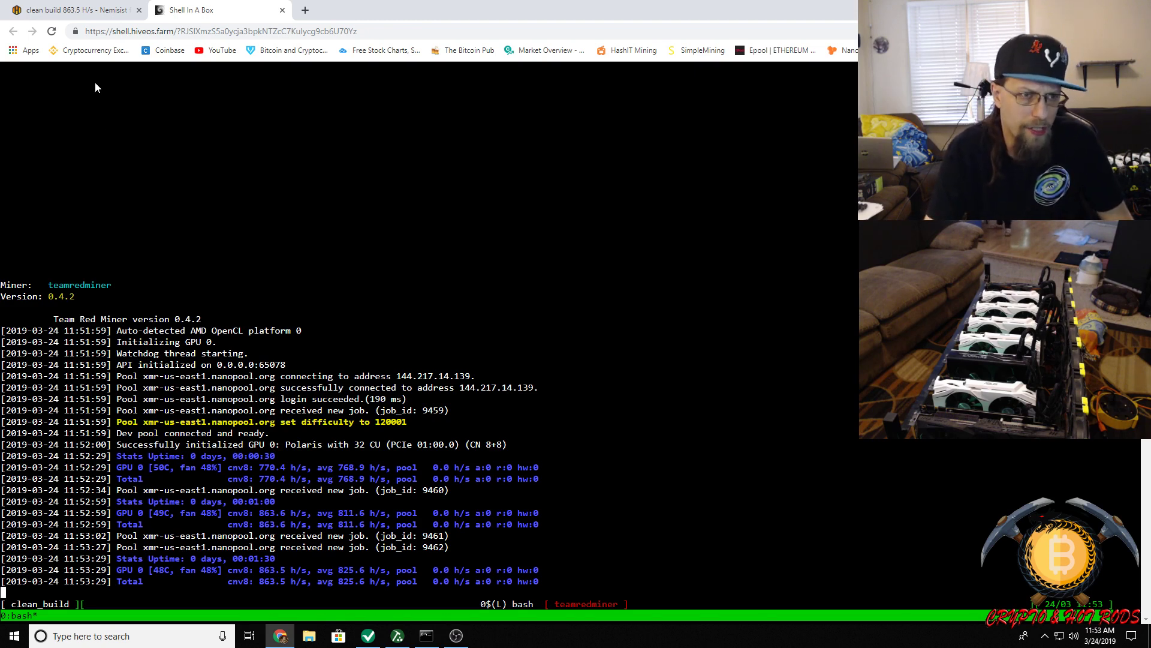
click(52, 12)
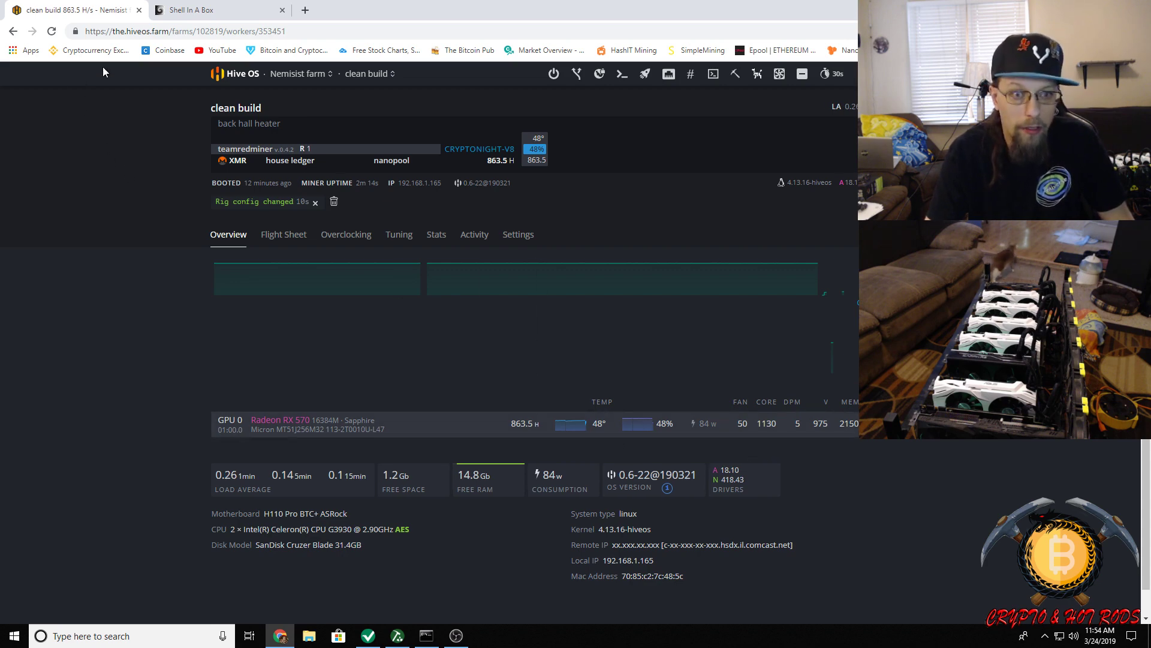
Apply the ETH nanopool flight sheet with phoenixminer to the clean build worker and return to its overview.
click(284, 236)
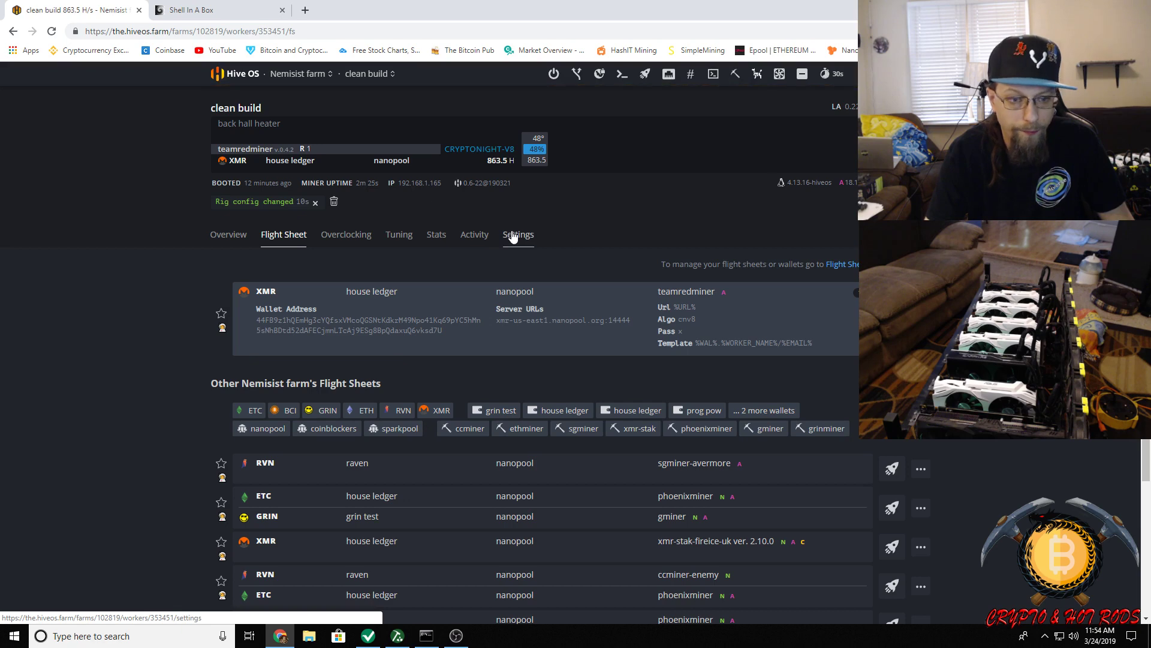
scroll(514, 234, down, 2)
scroll(514, 236, down, 2)
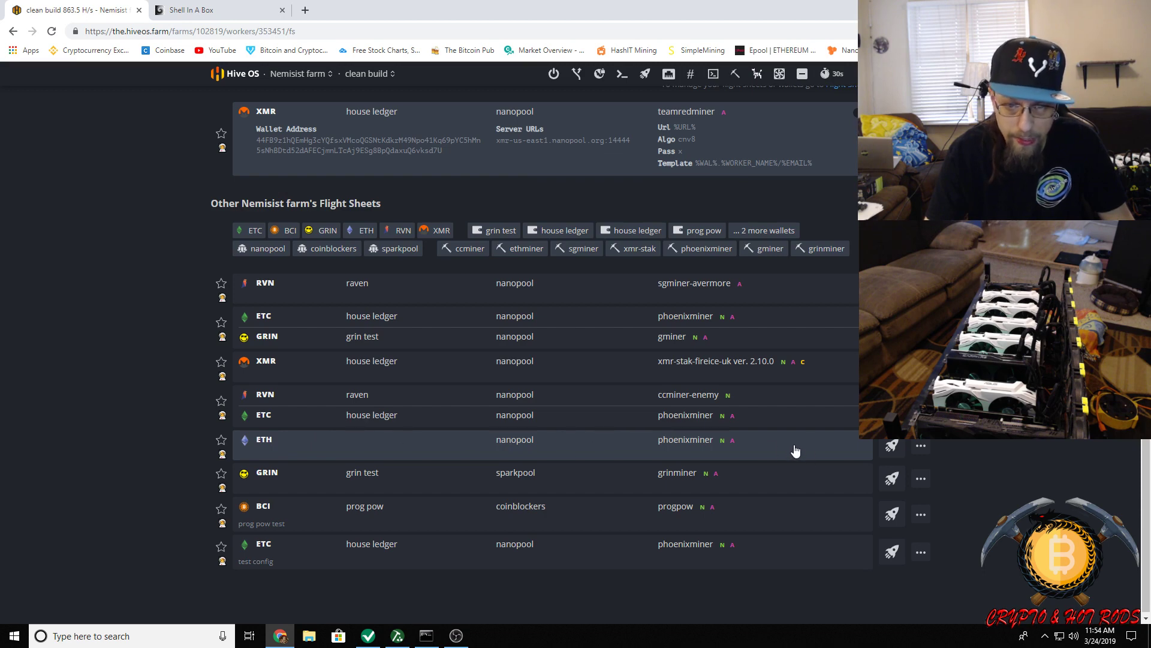
click(893, 447)
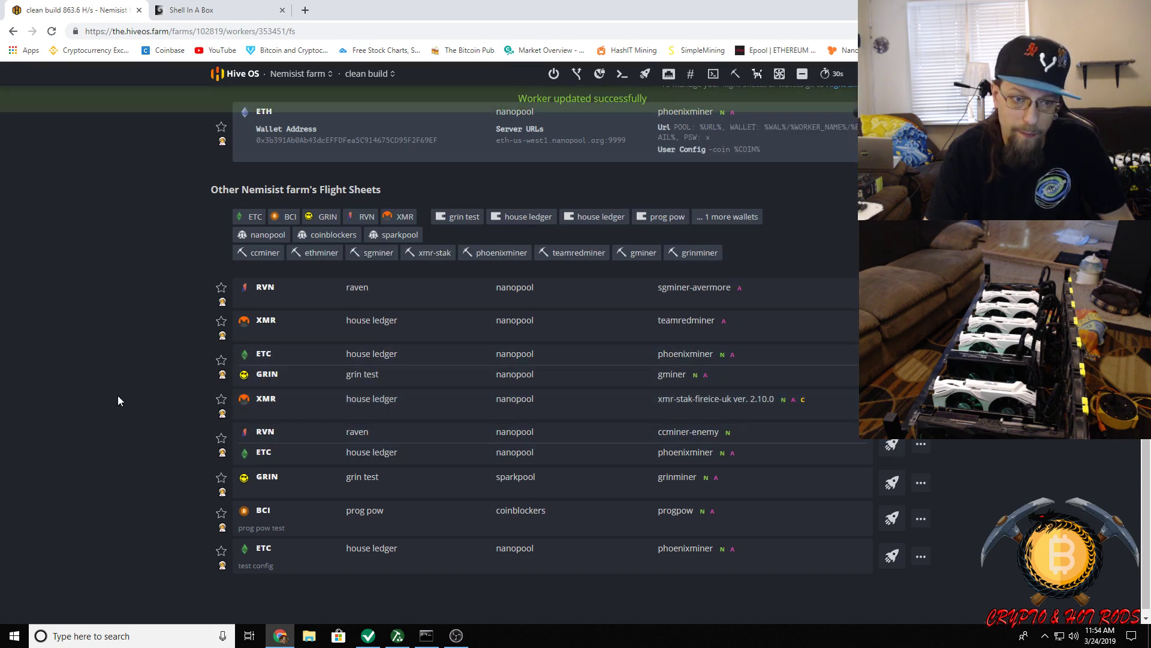
scroll(132, 389, up, 3)
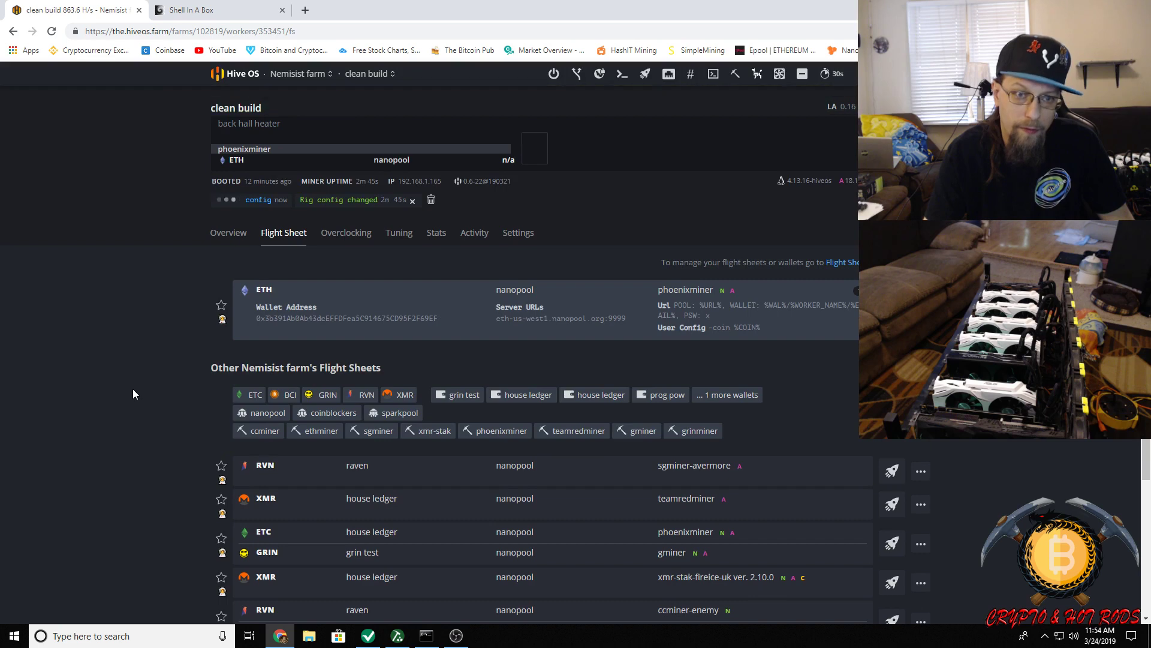
click(219, 232)
End the teamredminer session in the shell and attach to phoenixminer's ETH screen with the miner command.
click(233, 12)
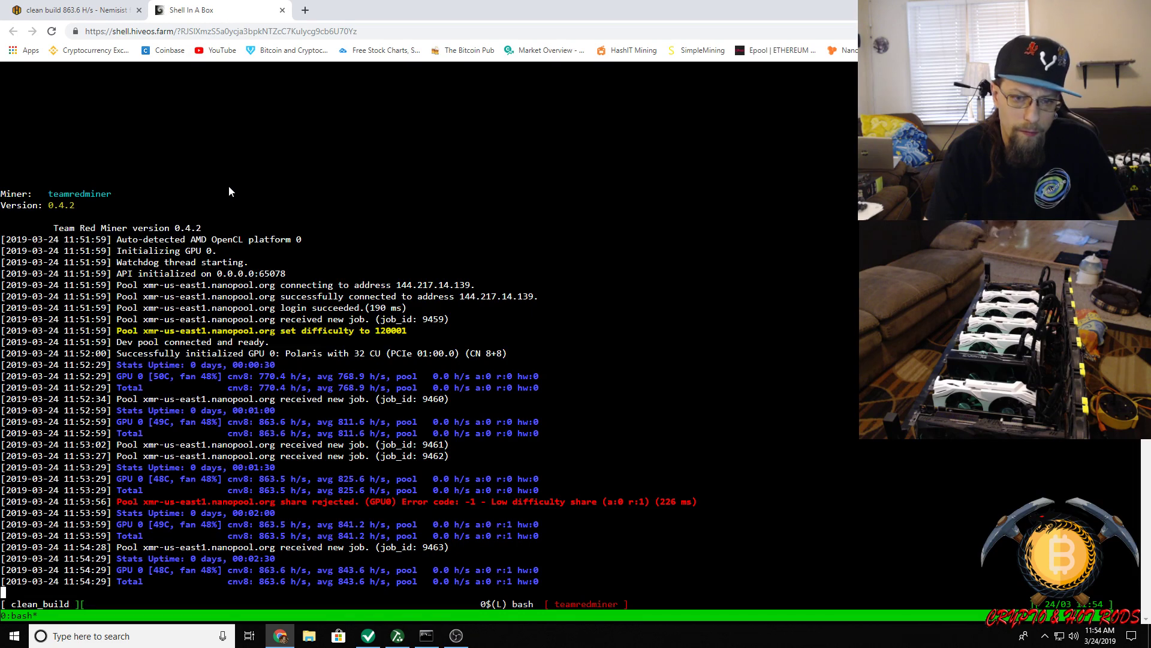
key(ctrl+c)
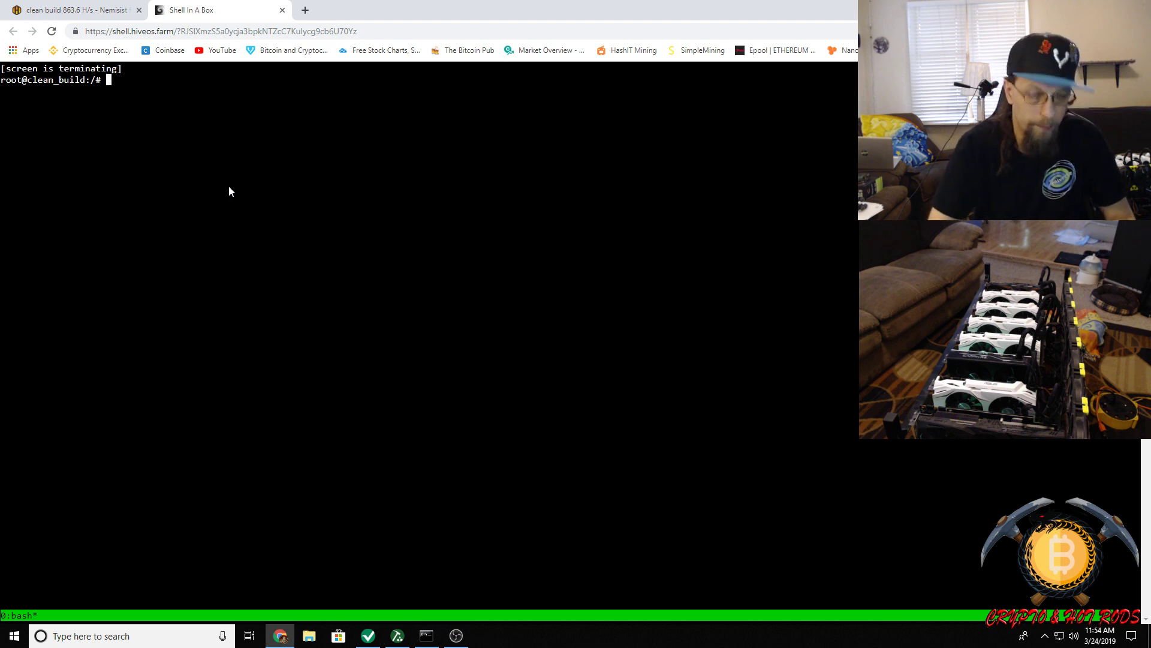
text(miner)
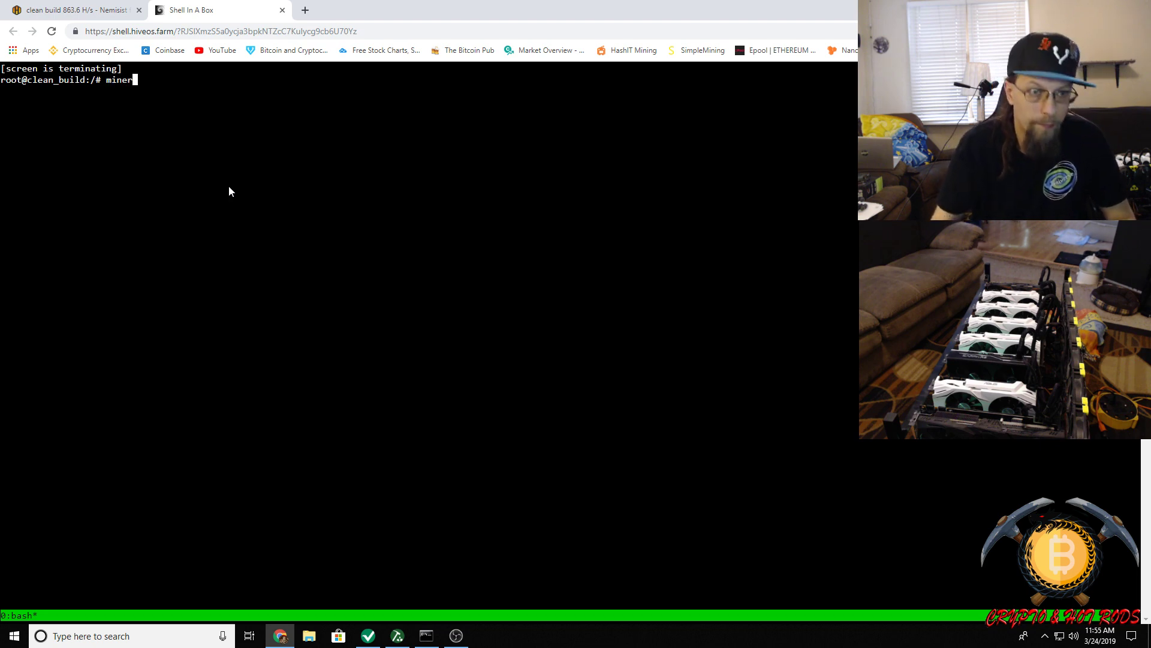
key(Return)
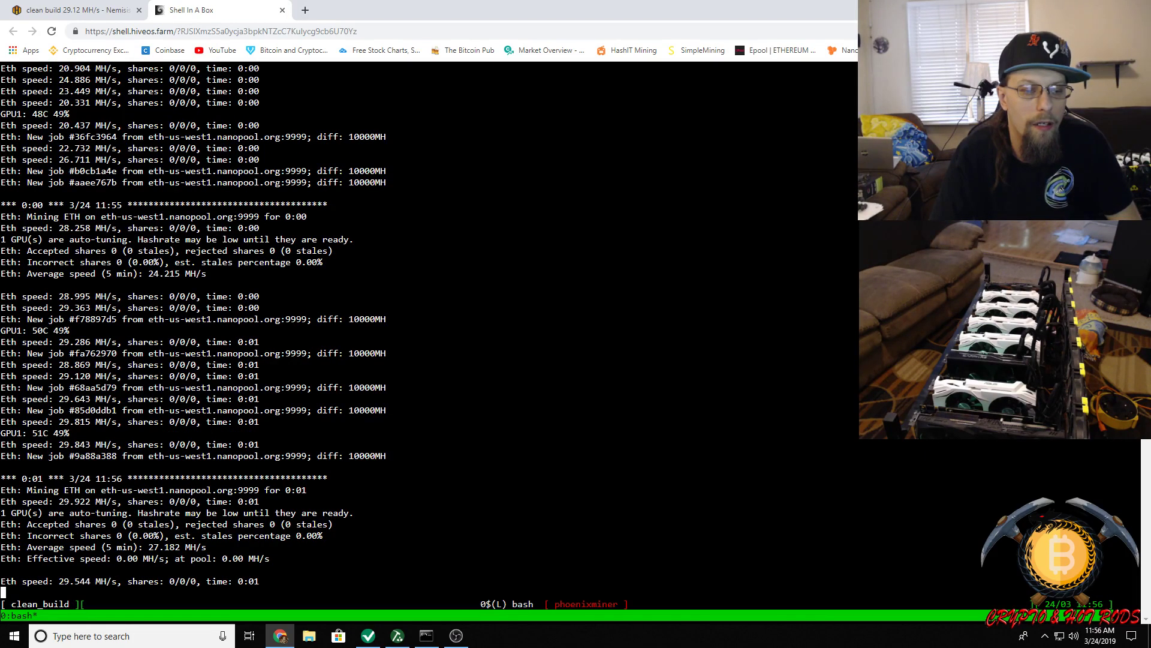
Set the memory state index in the RX 570's default overclock config to 1 for ETH mining and save it.
click(84, 10)
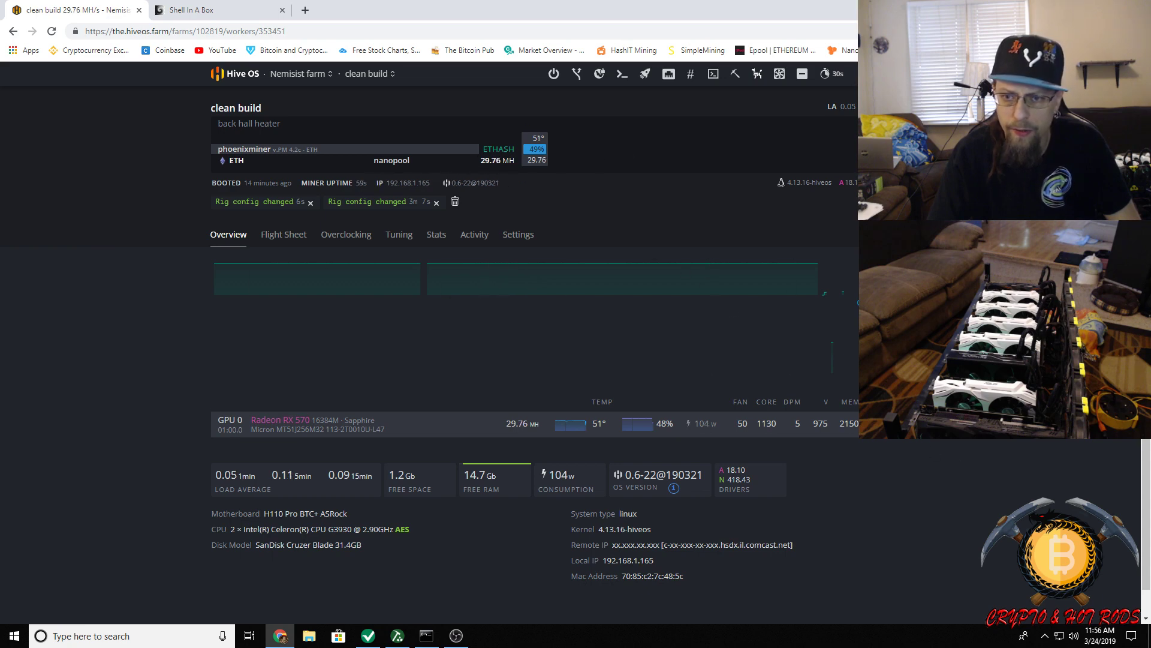
click(837, 423)
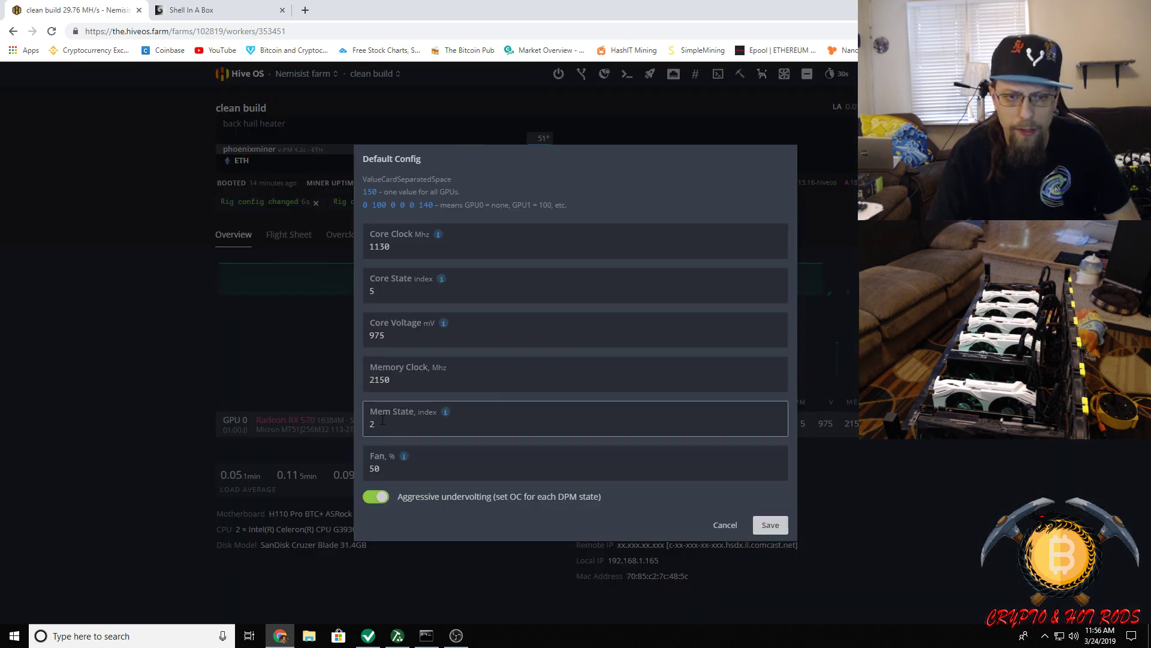
drag(379, 424, 367, 424)
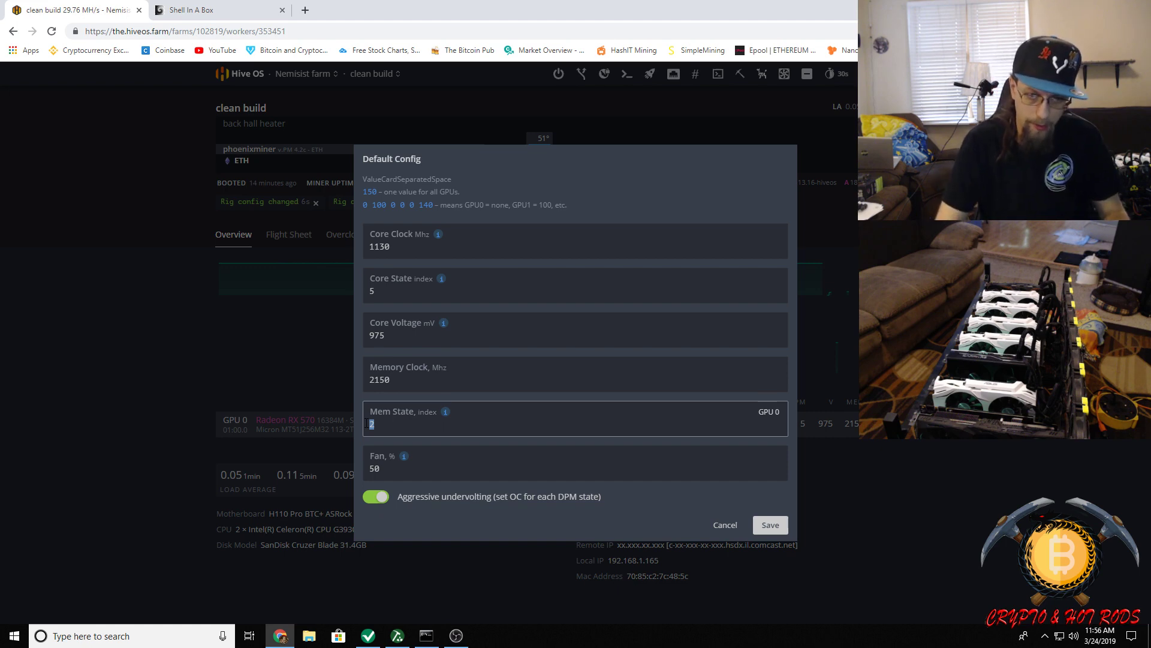
text(1)
key(Return)
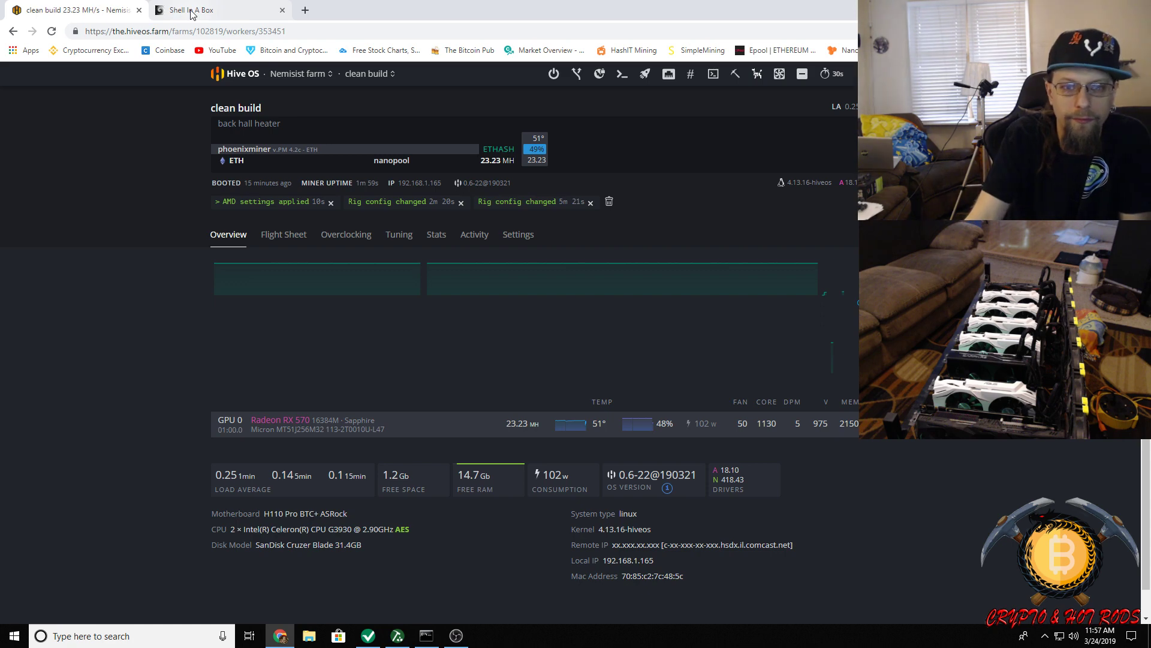
Check phoenixminer's ETH speed in the shell and compare it with the hashrate on the worker page.
click(212, 13)
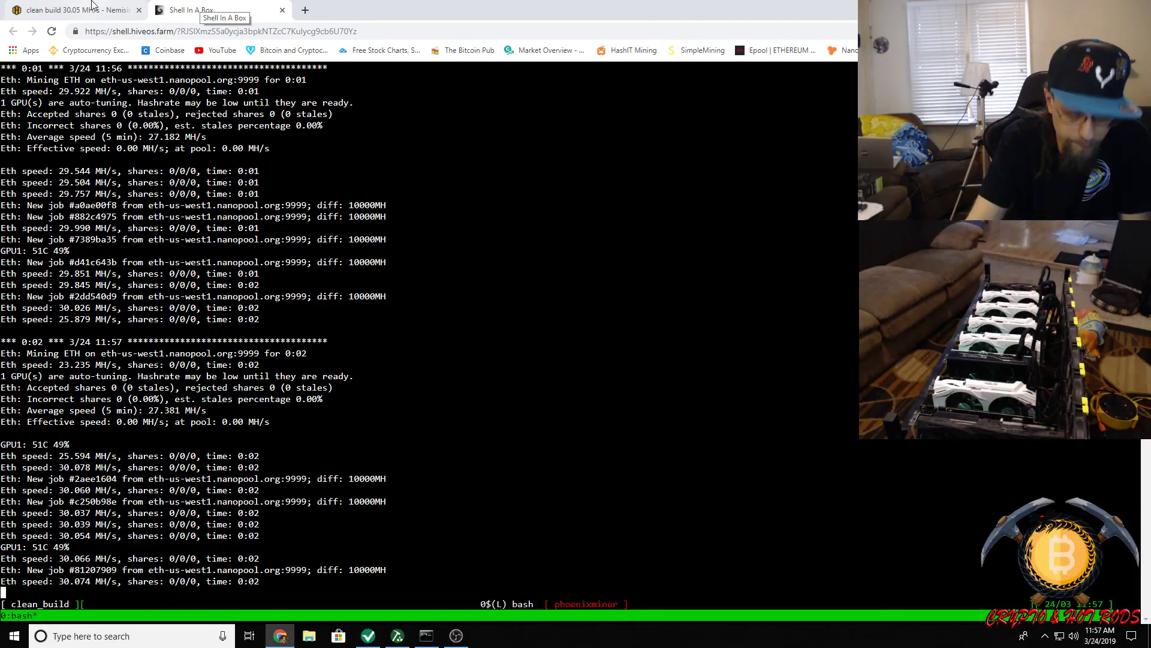
click(54, 14)
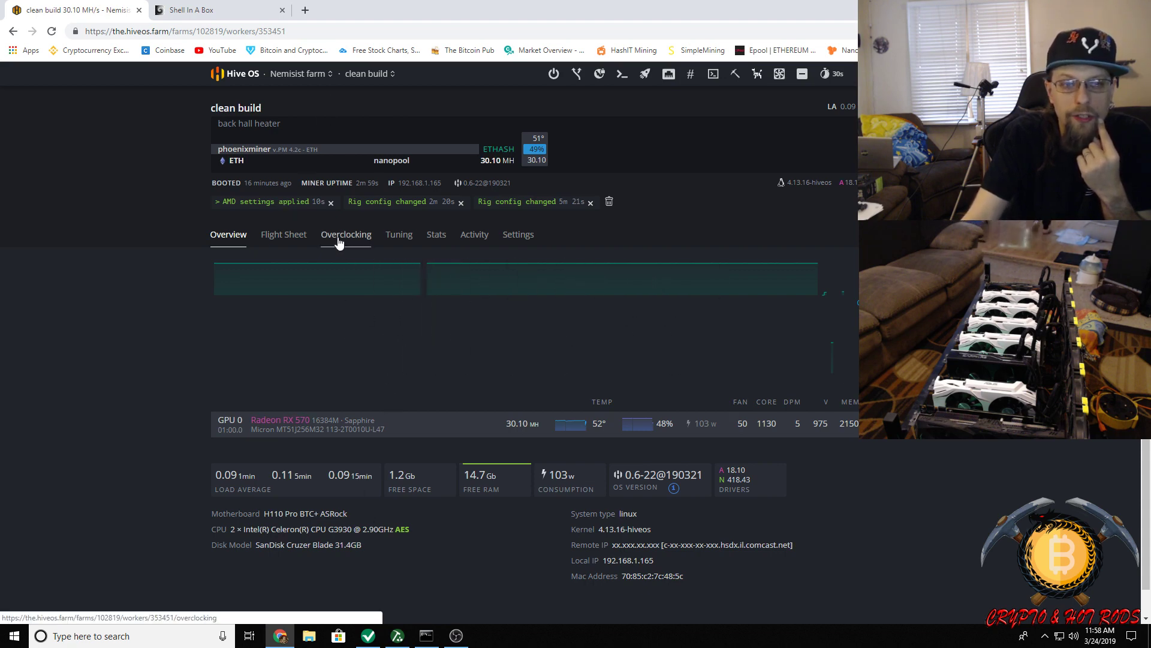
Apply the BCI prog pow test flight sheet with coinblockers and progpow to the clean build worker and return to its overview.
click(283, 235)
scroll(405, 395, down, 2)
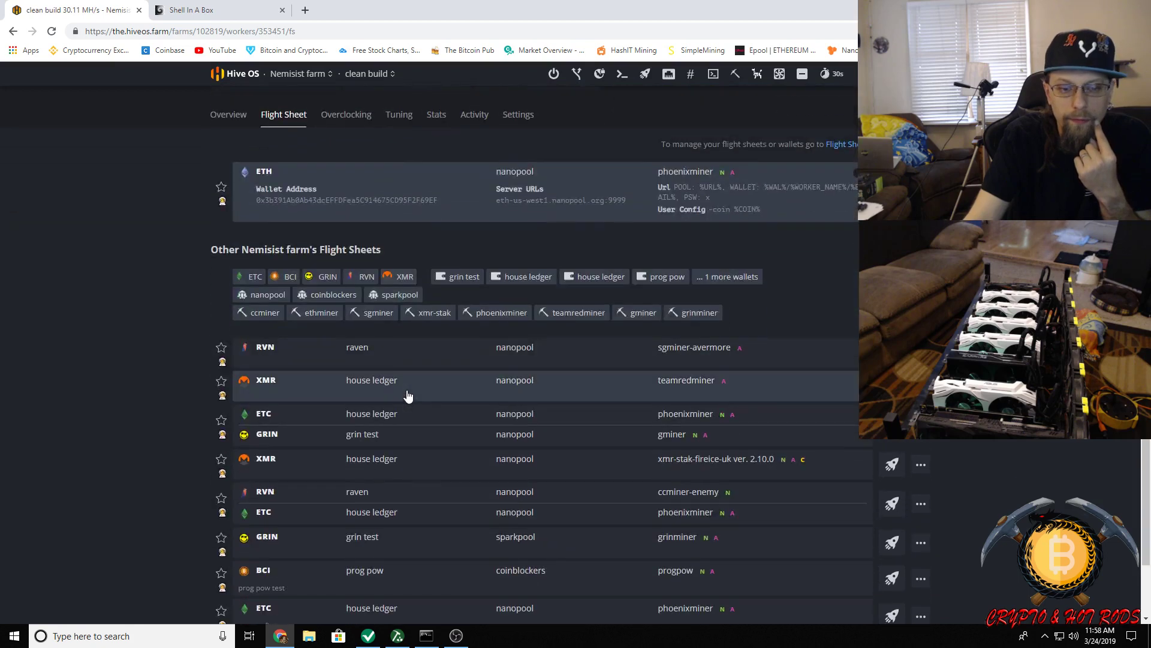
scroll(407, 396, down, 1)
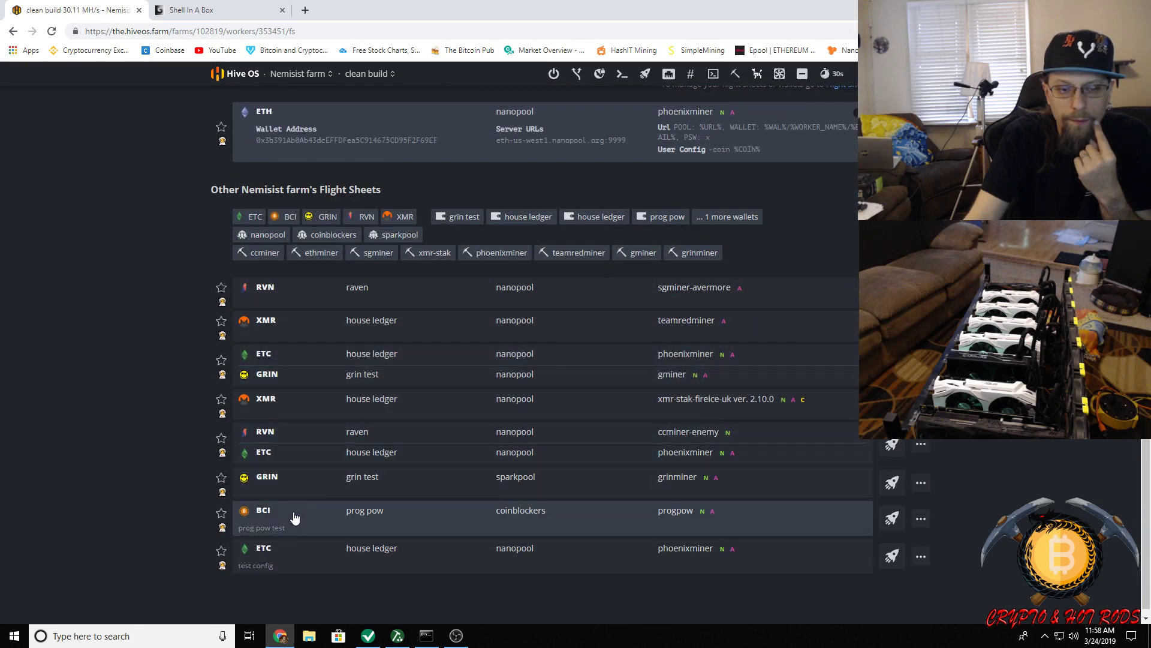
click(892, 519)
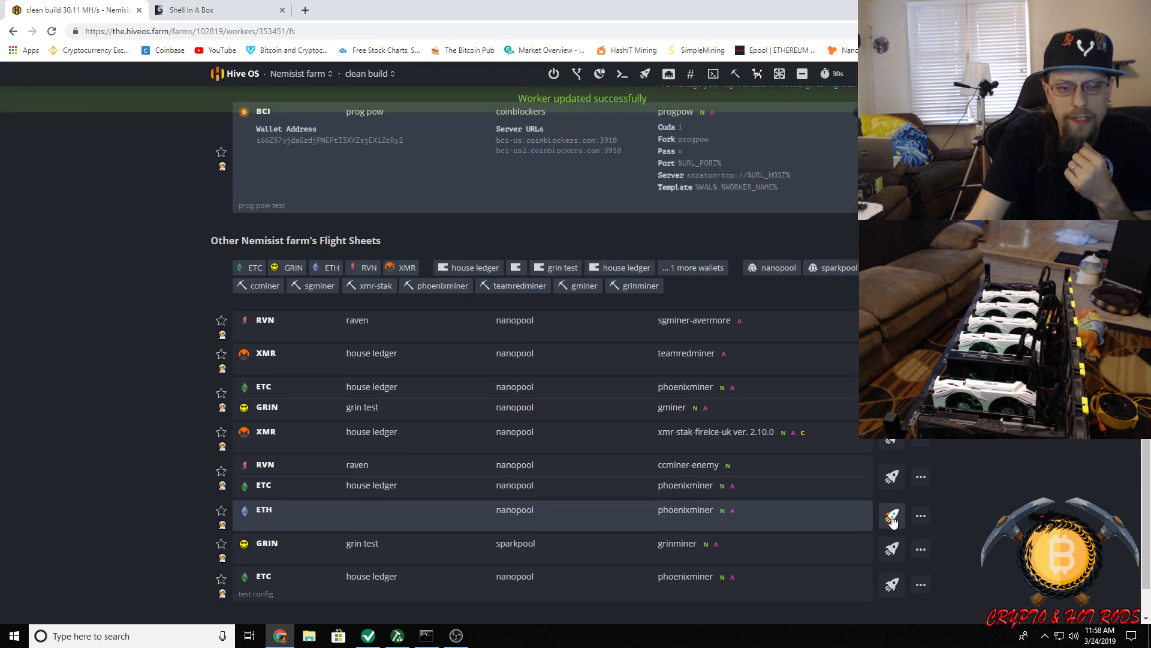
scroll(203, 222, up, 3)
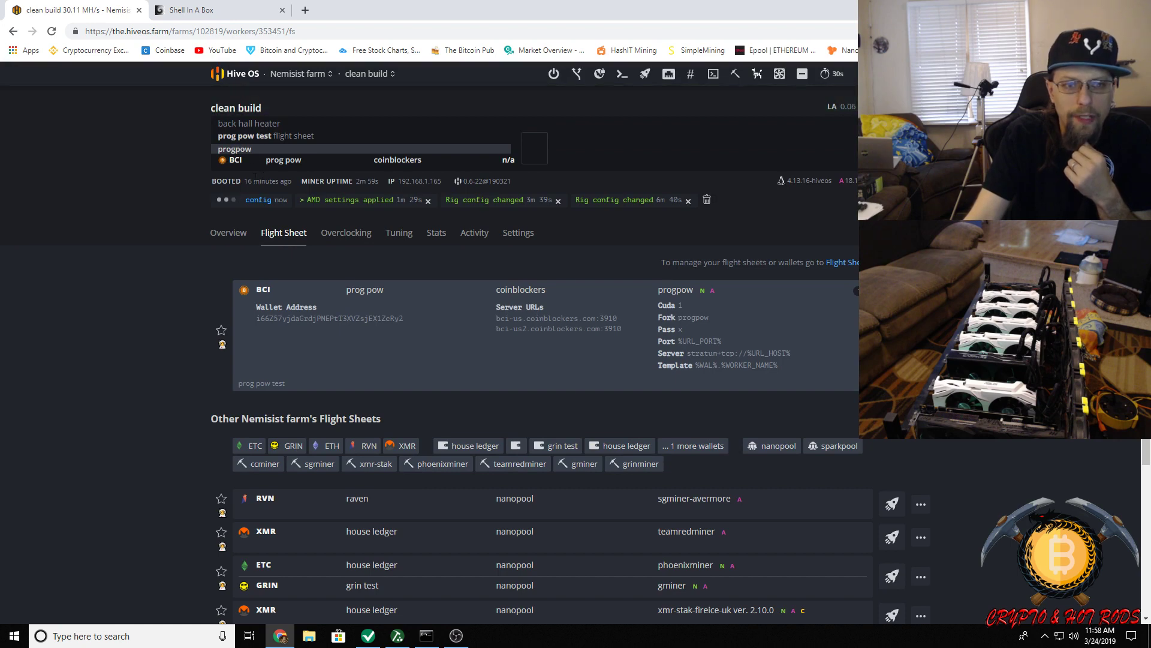
click(235, 233)
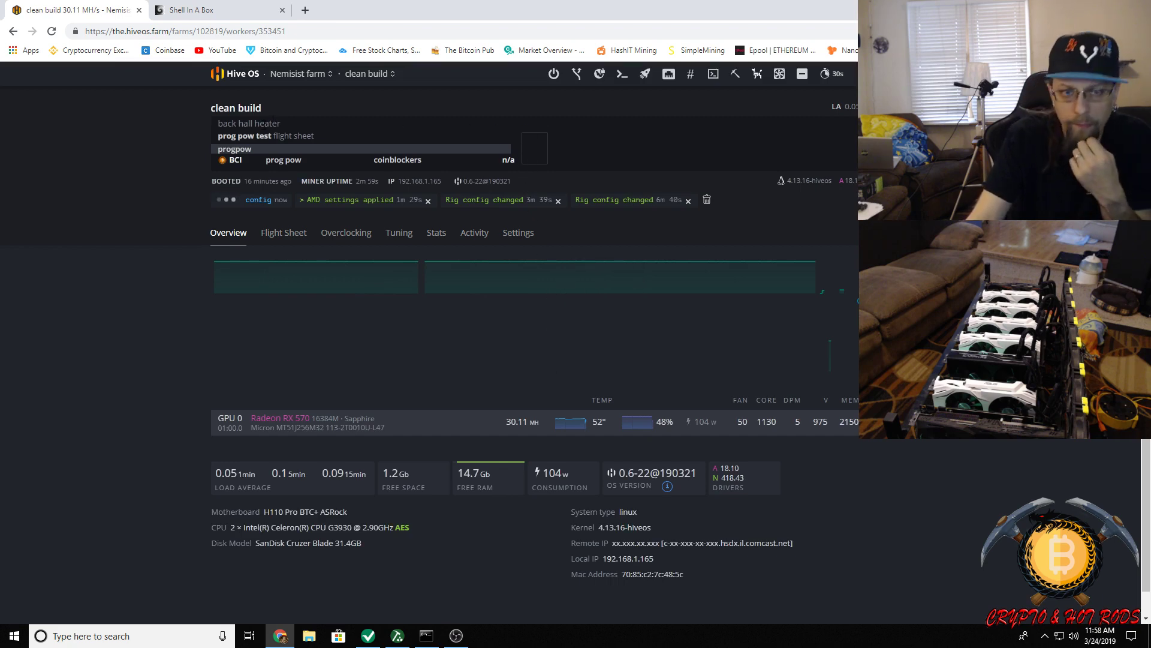
Clear the worker's messages and attach to the progpow miner's screen in the shell with the miner command.
click(215, 10)
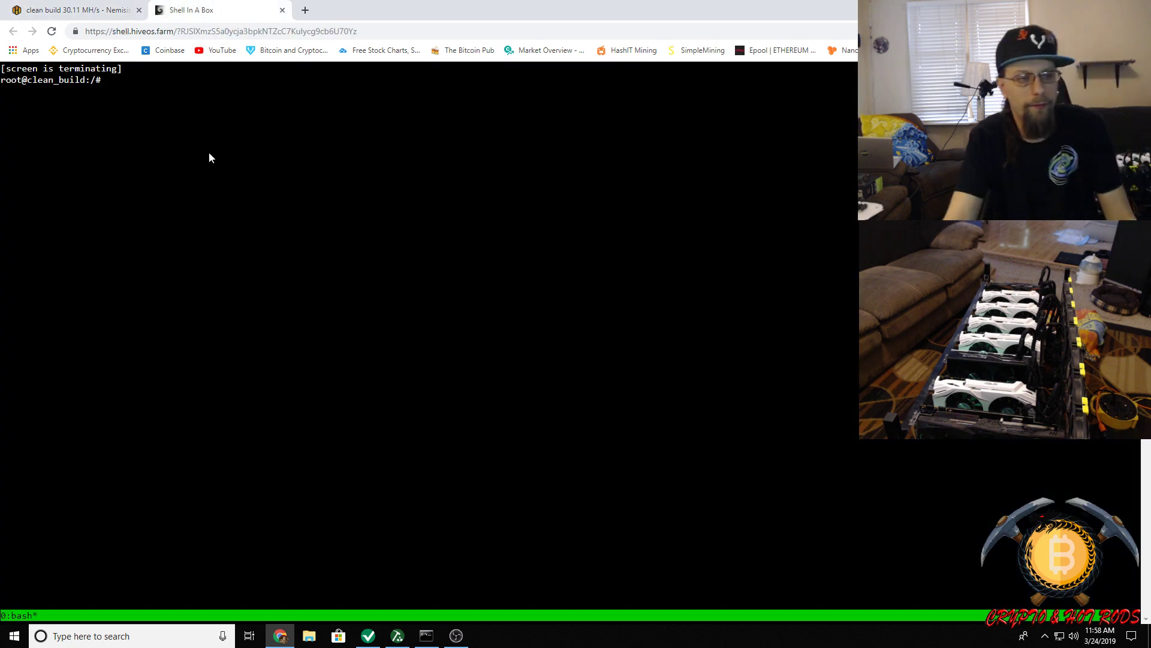
click(95, 15)
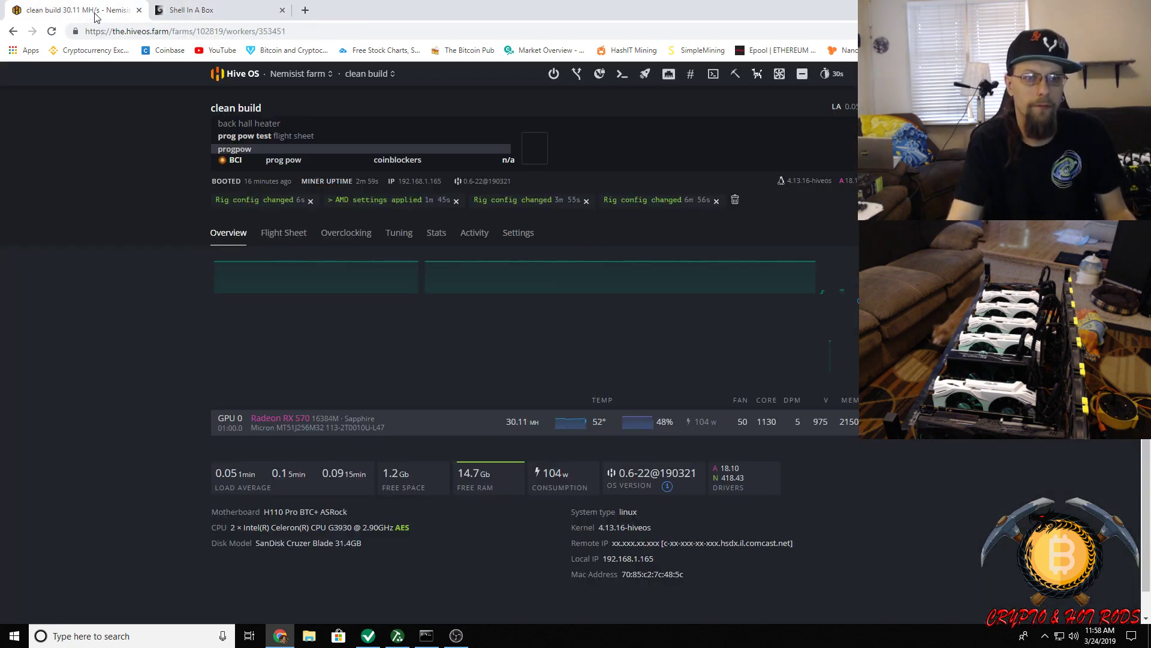
click(735, 200)
click(217, 11)
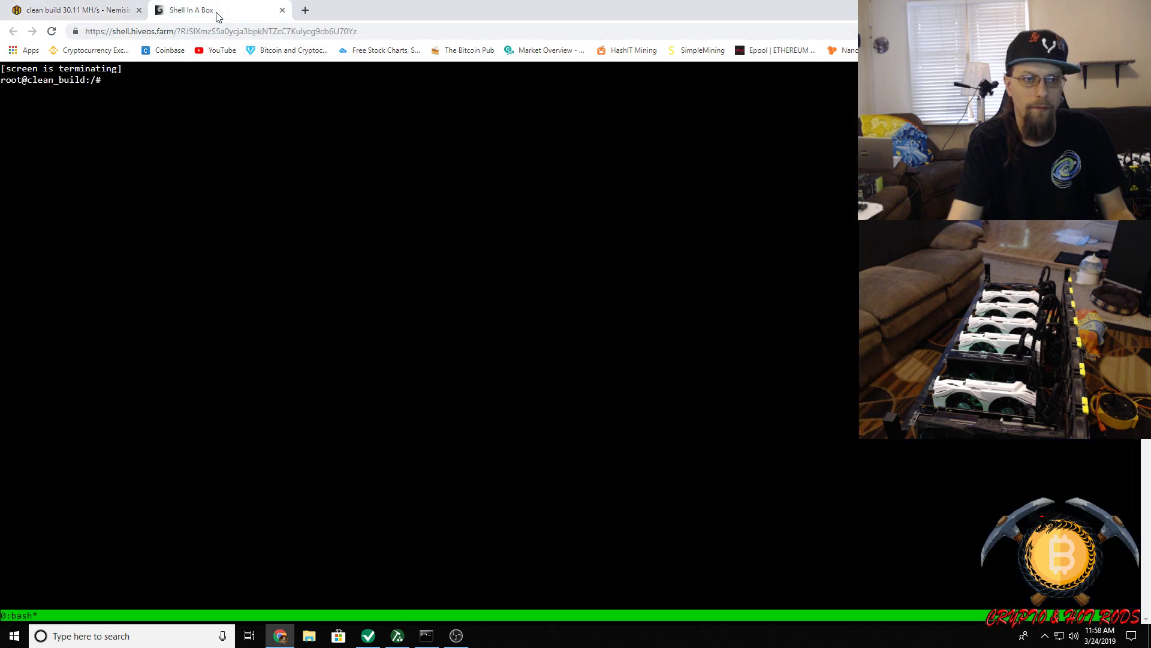
text(mine)
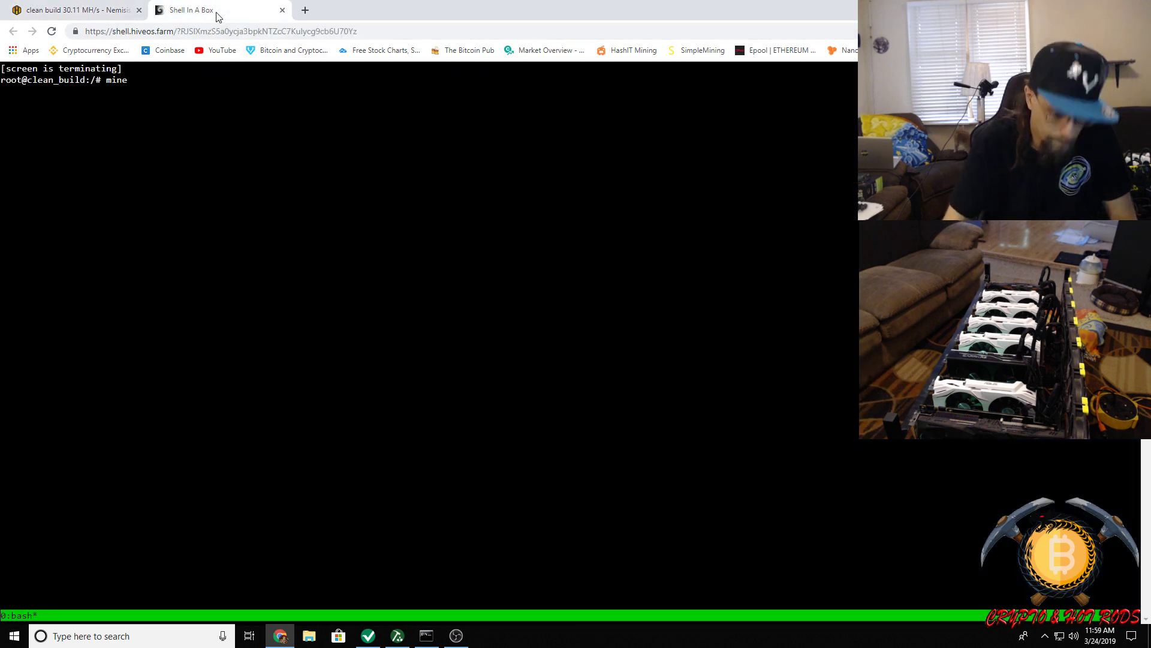
text(r)
key(Return)
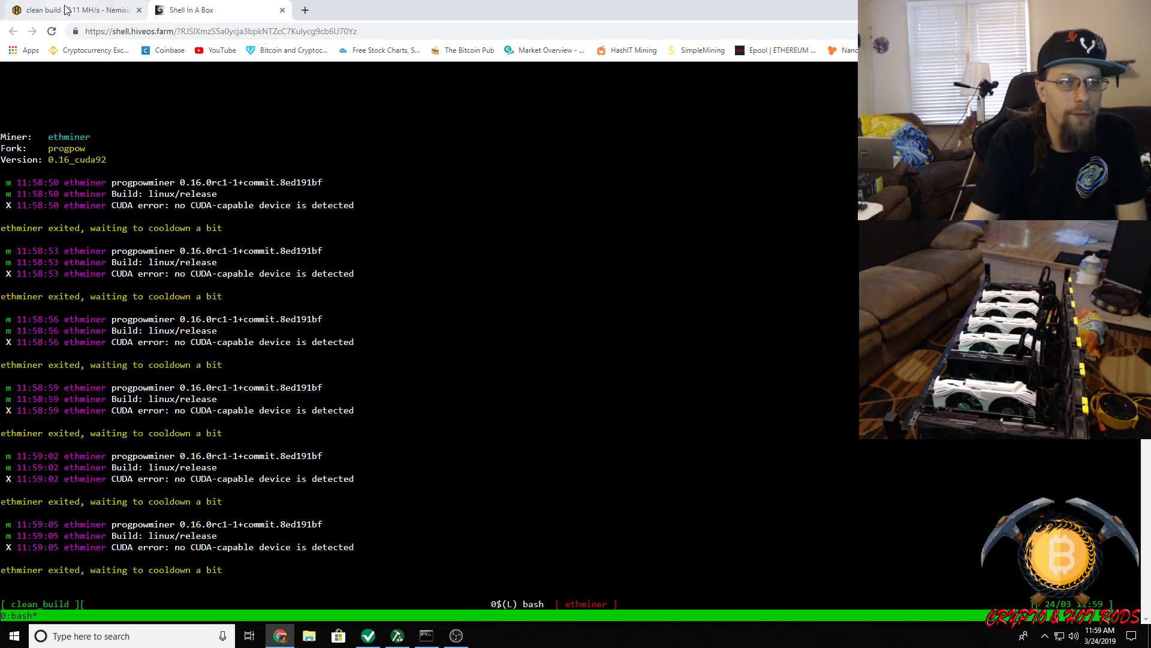
Set the memory state index in the RX 570's default overclock config to 2 and save it.
click(65, 12)
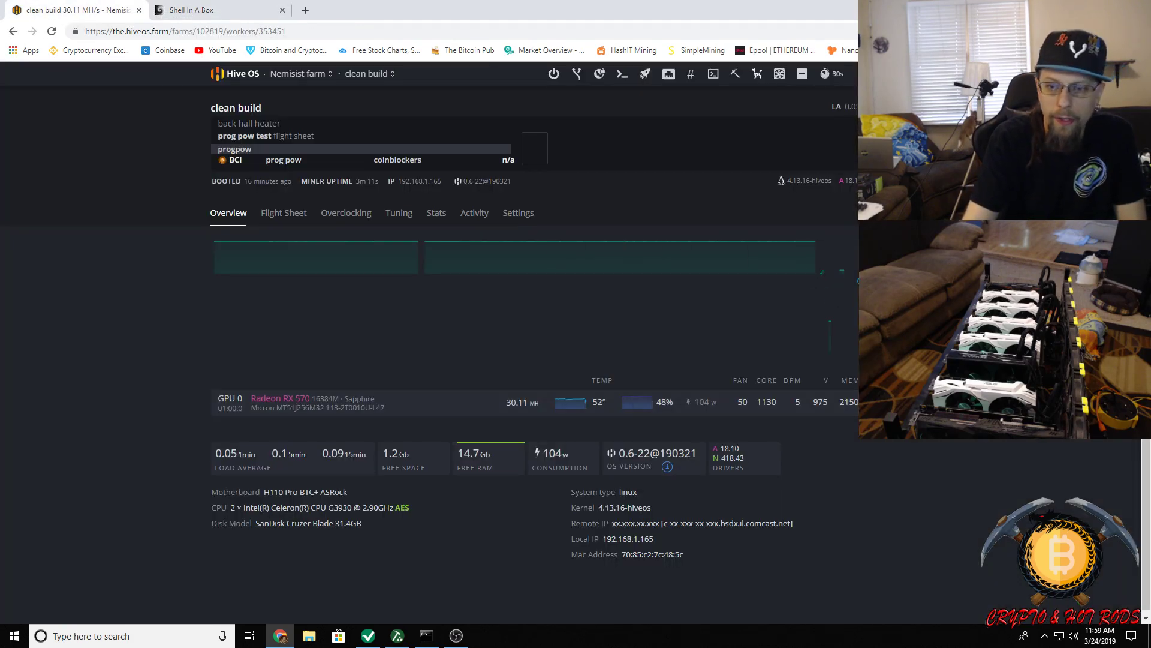
click(820, 405)
click(386, 426)
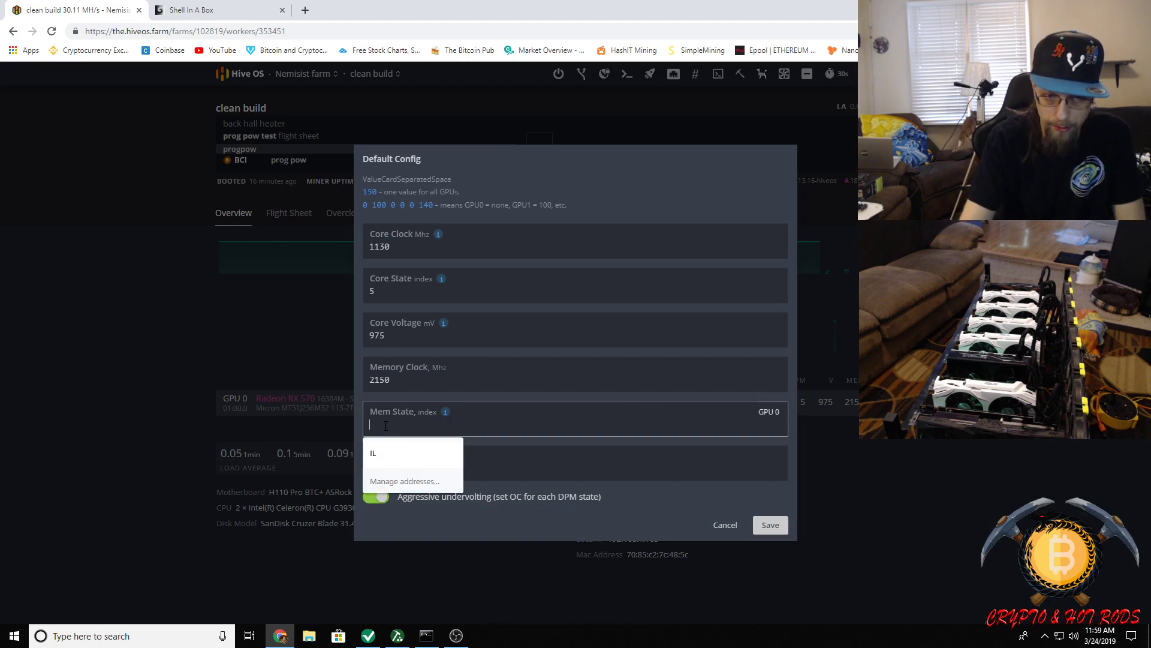
text(1)
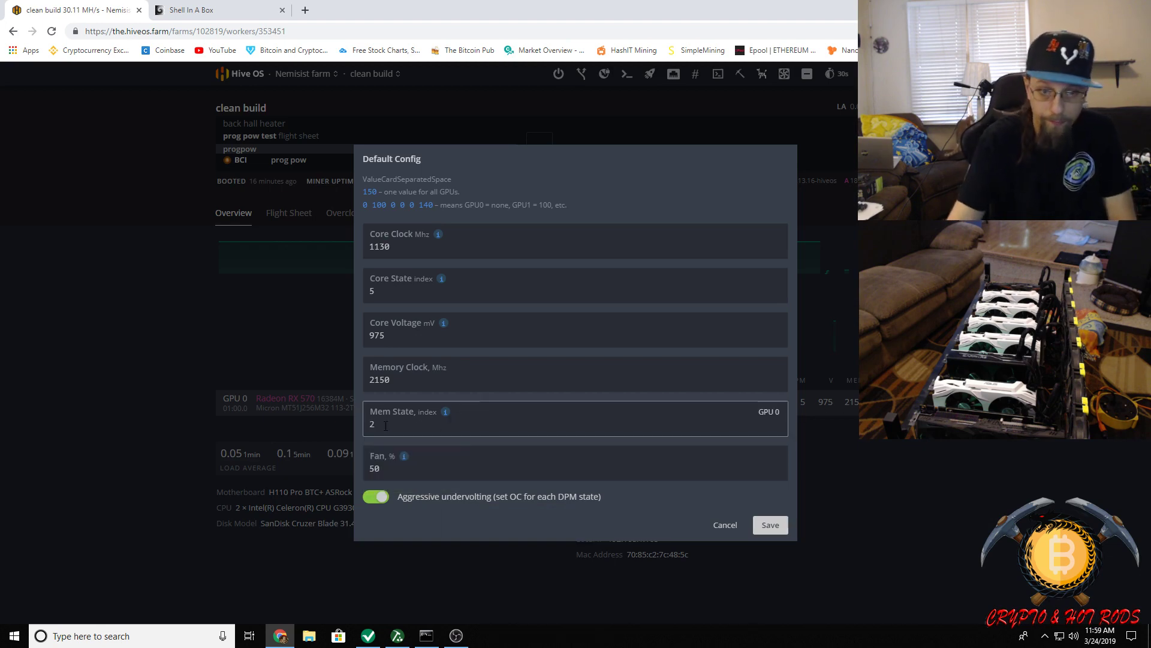
click(778, 521)
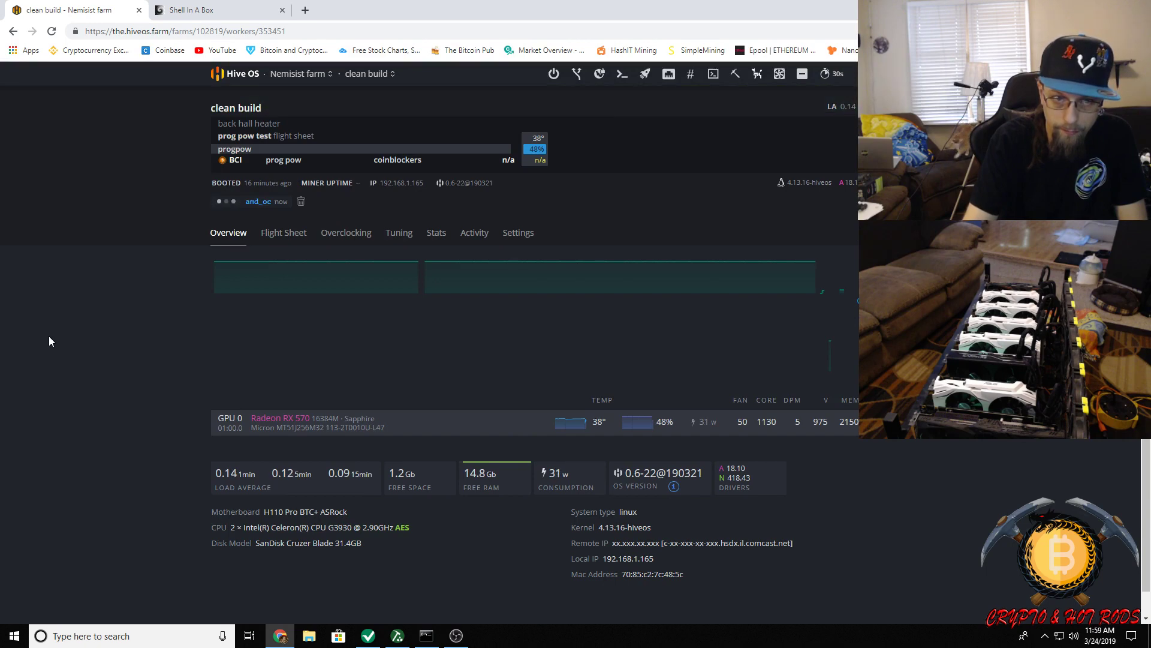
Check the progpow miner's output in the shell and dismiss the AMD settings message on the worker page.
click(212, 11)
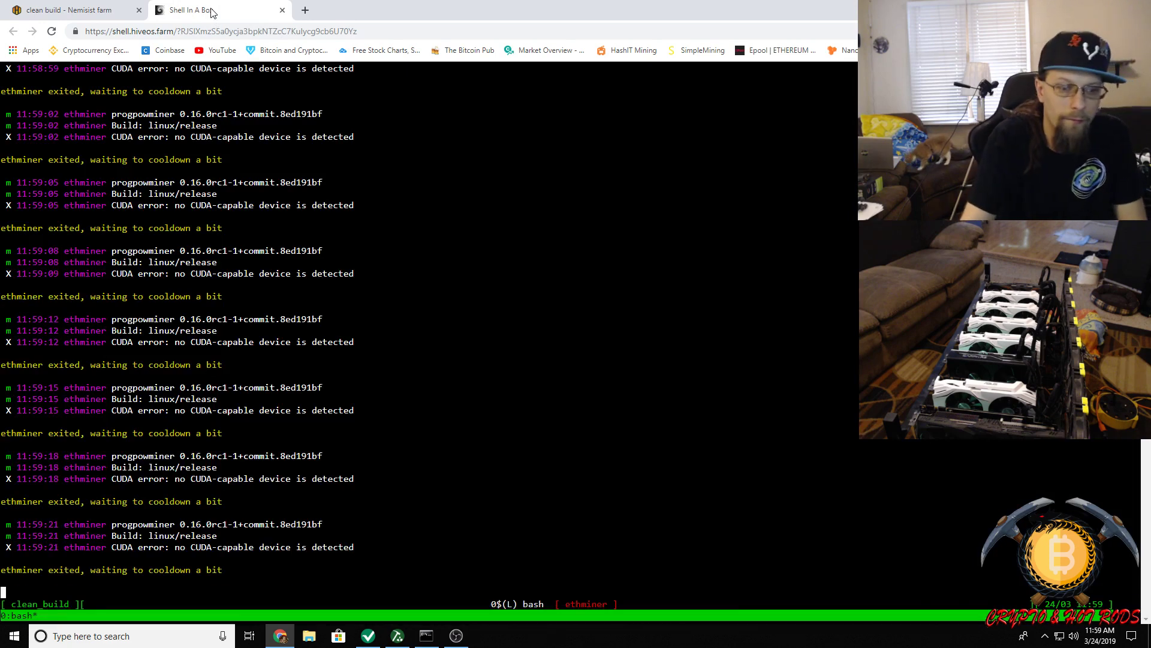
click(98, 11)
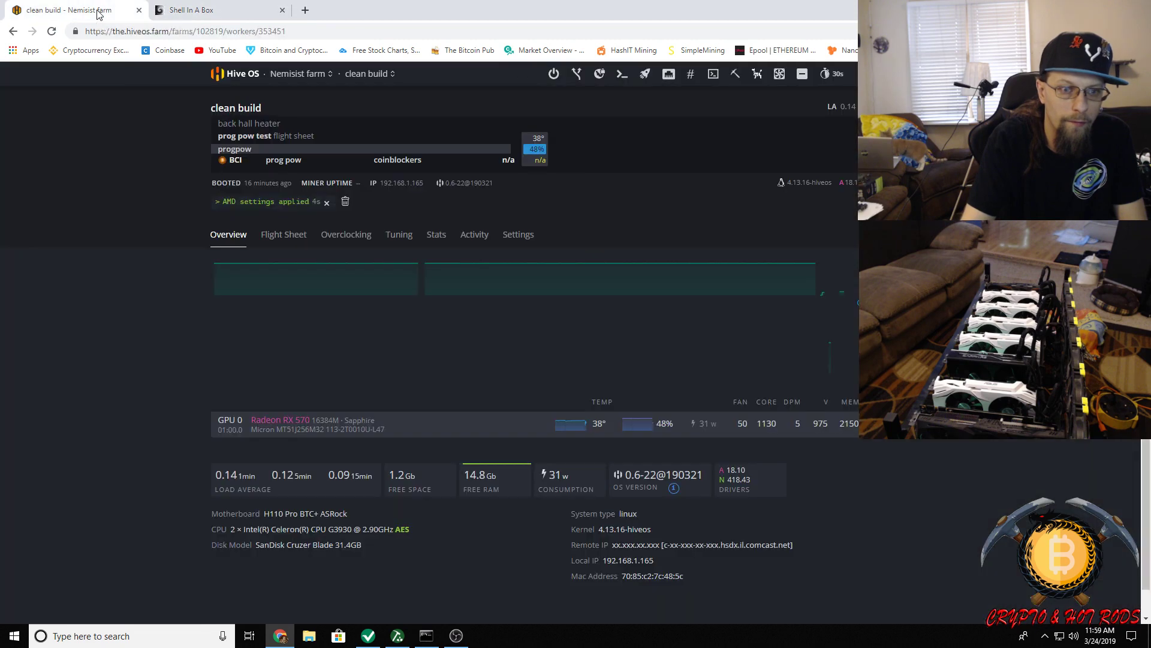
click(327, 203)
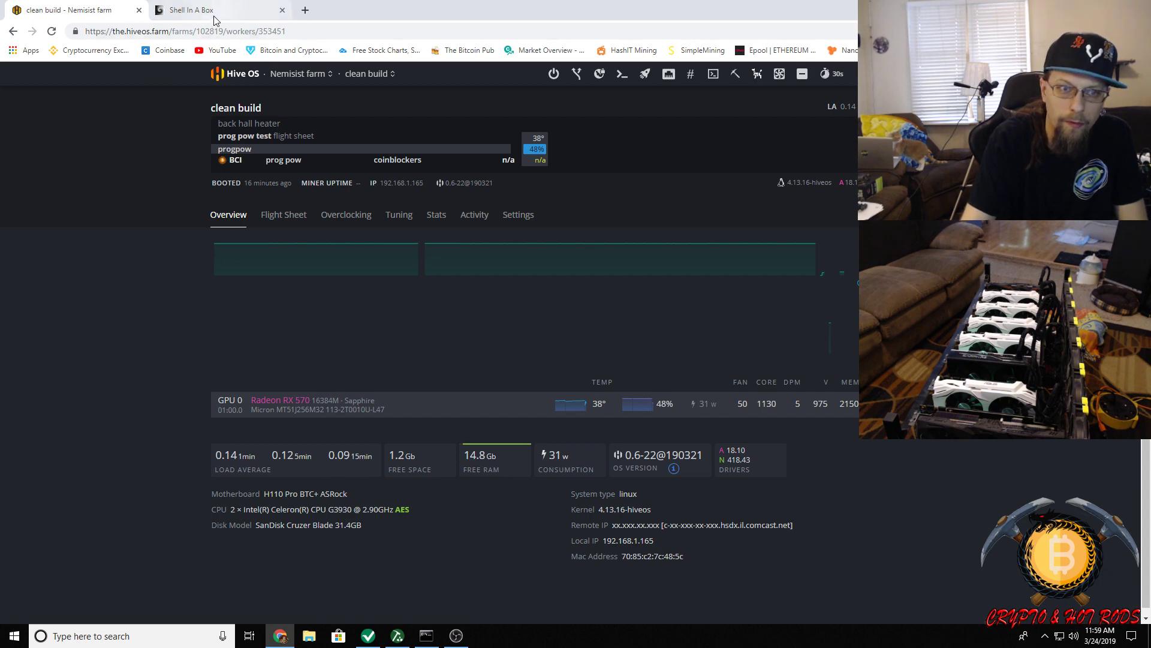
click(180, 10)
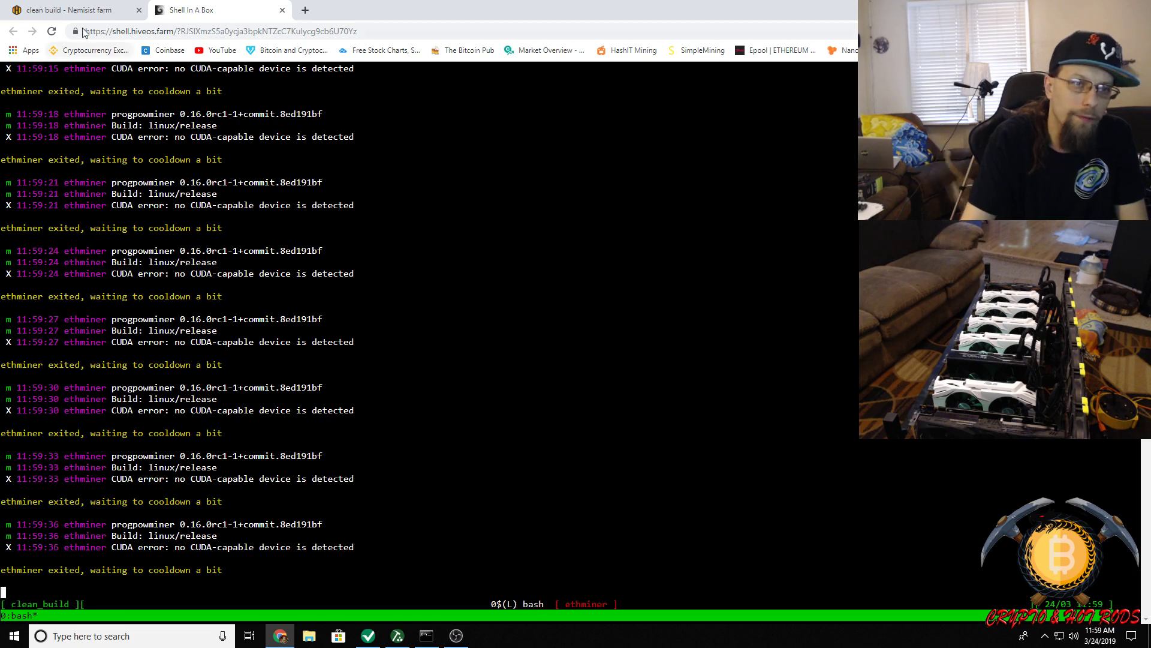
click(72, 10)
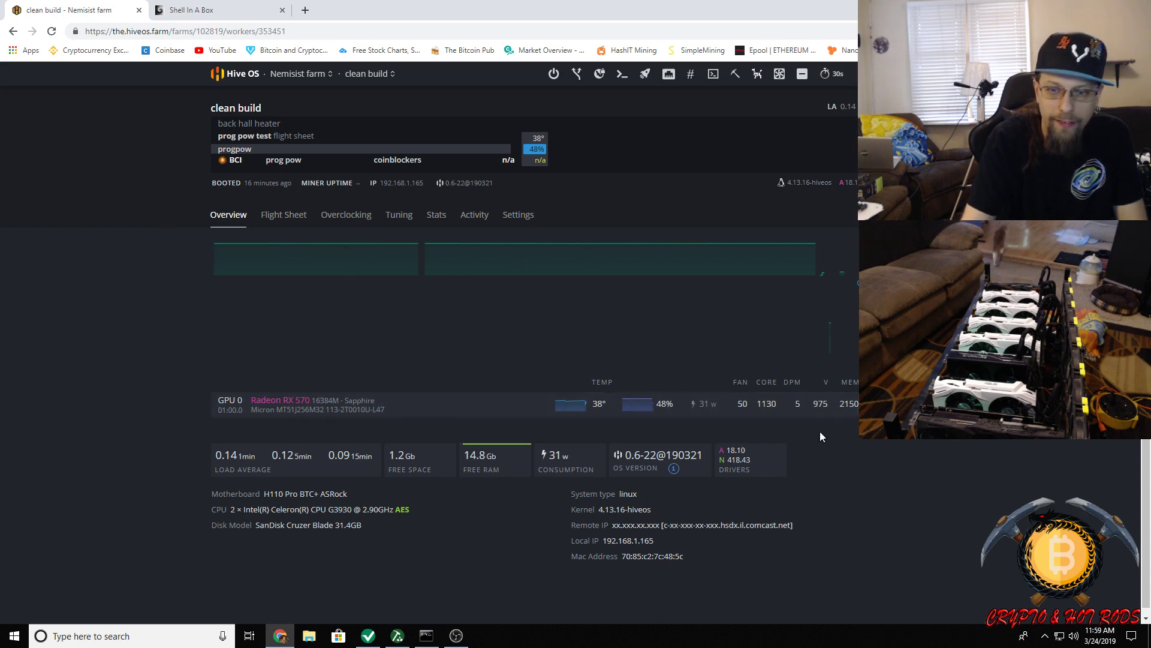
Apply the GRIN grin test flight sheet with sparkpool and grinminer to the clean build worker.
click(282, 222)
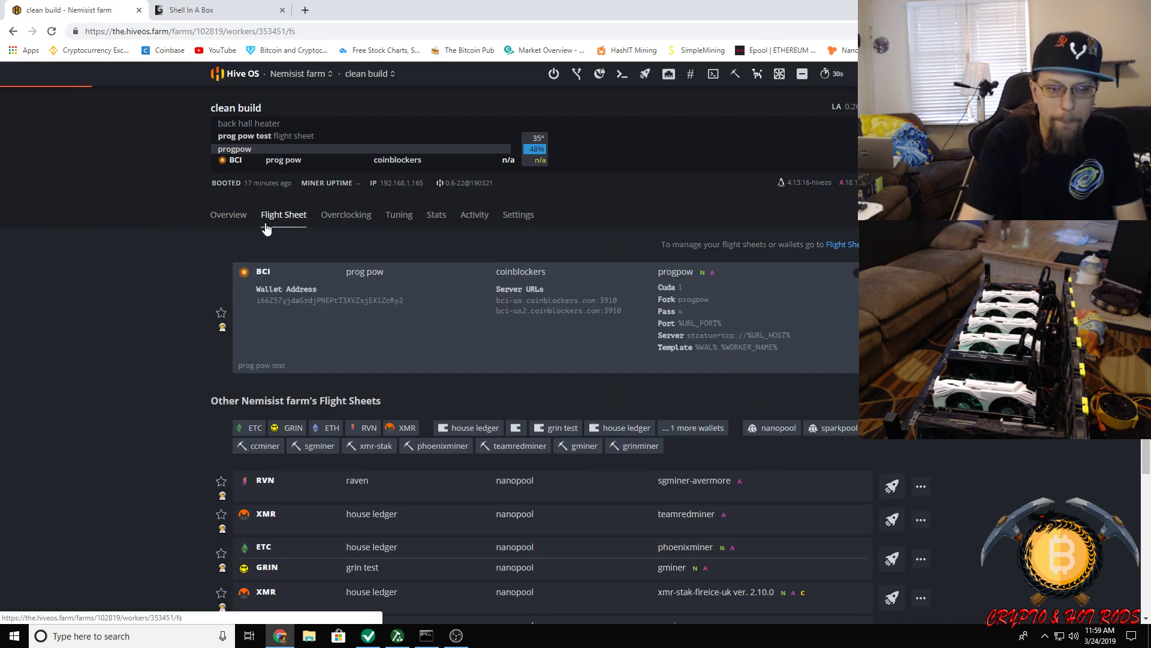
scroll(138, 301, down, 2)
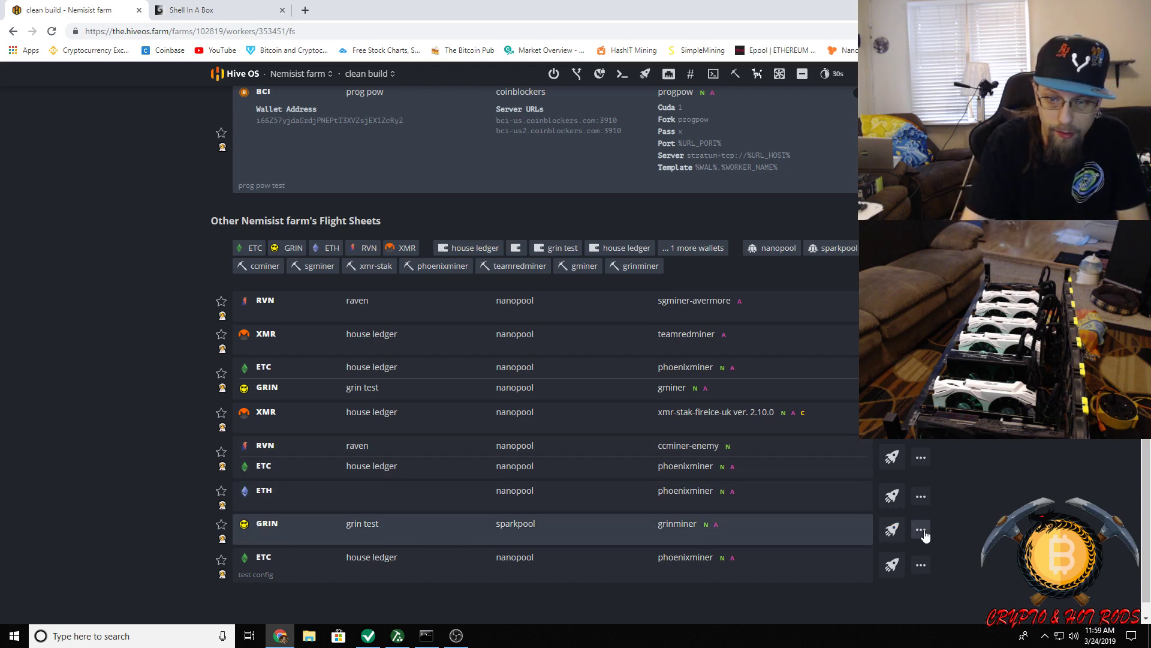
click(893, 530)
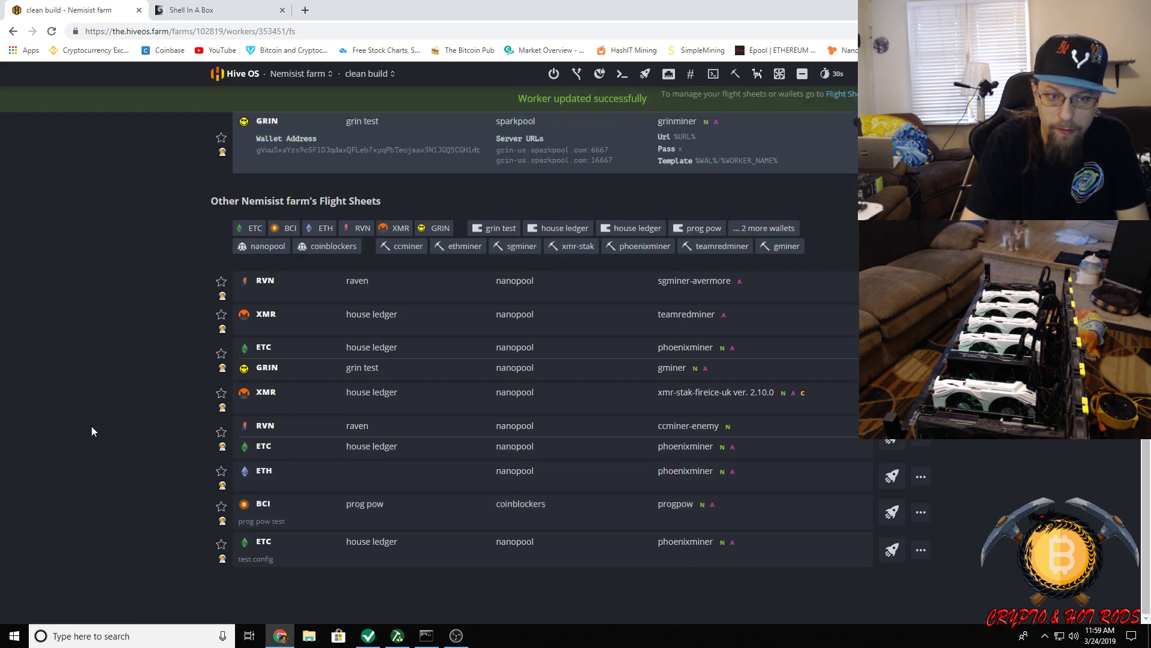
scroll(111, 402, up, 3)
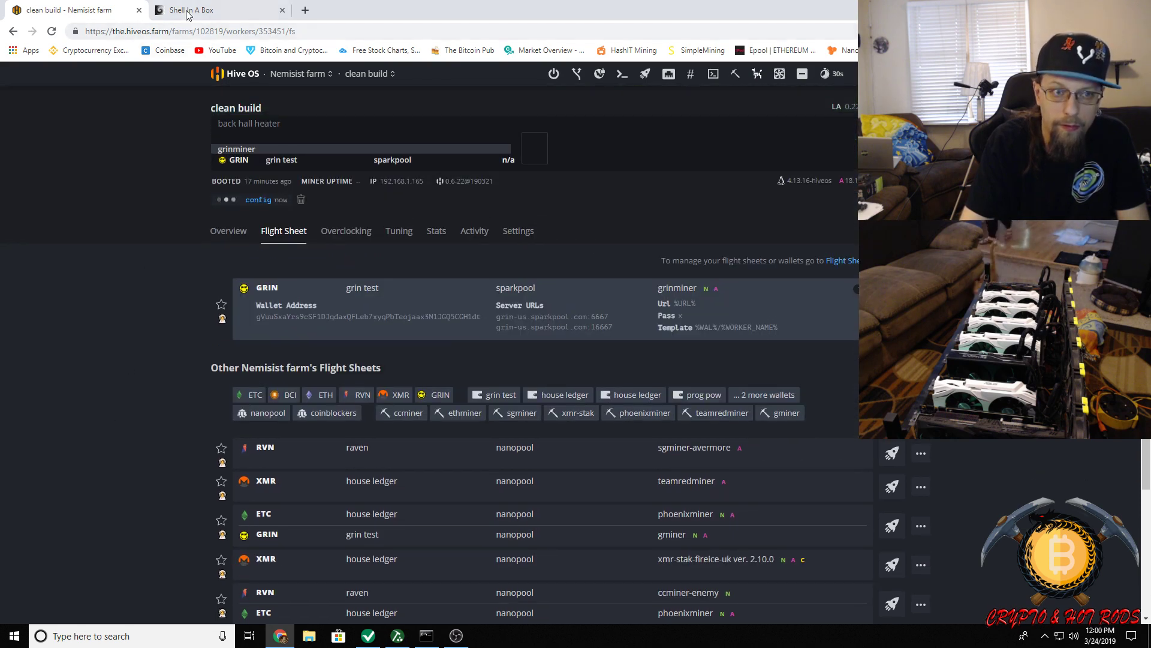
Attach to grinminer's screen in the shell with the miner command, running it again once the worker is mining.
click(206, 10)
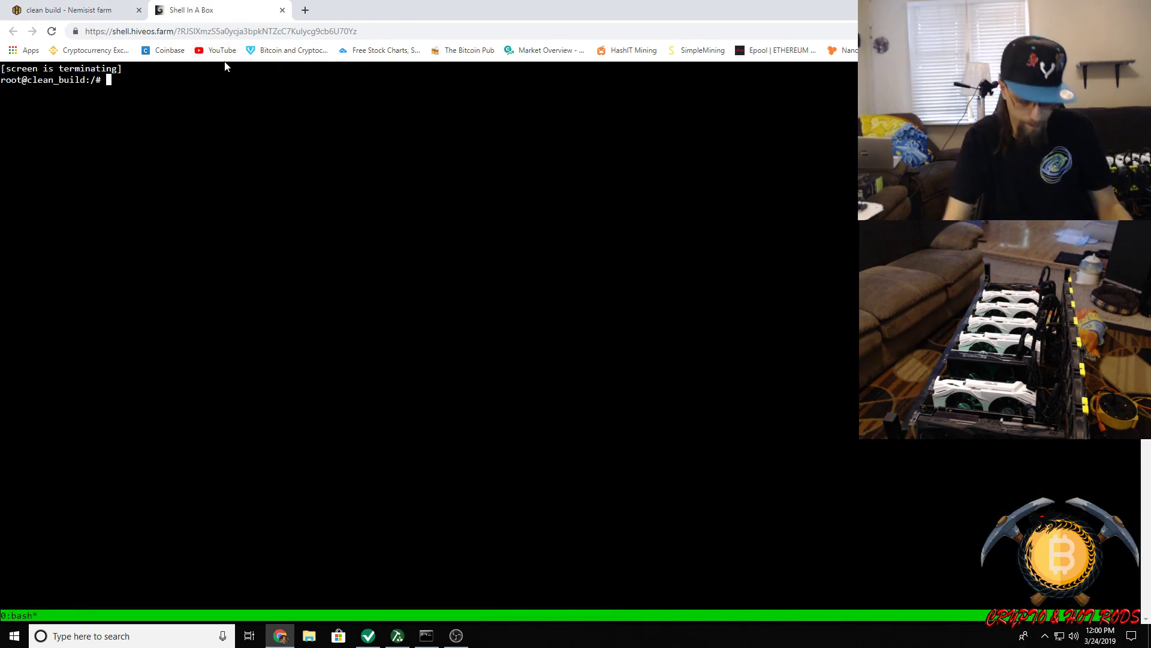
text(miner)
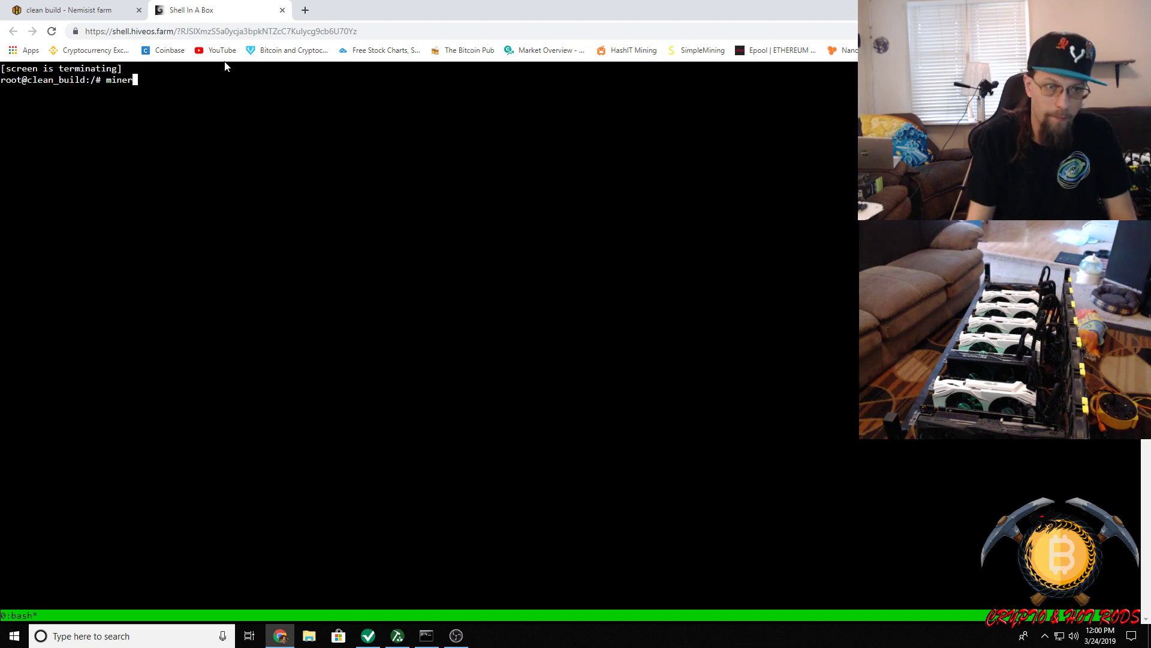
key(Return)
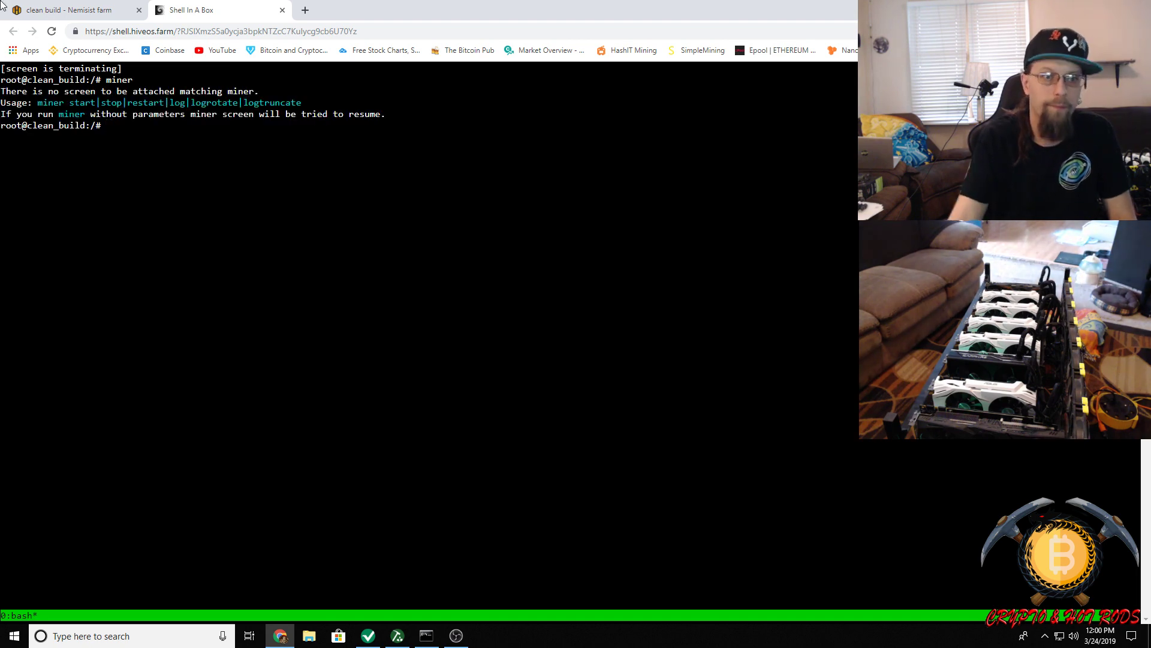
click(105, 13)
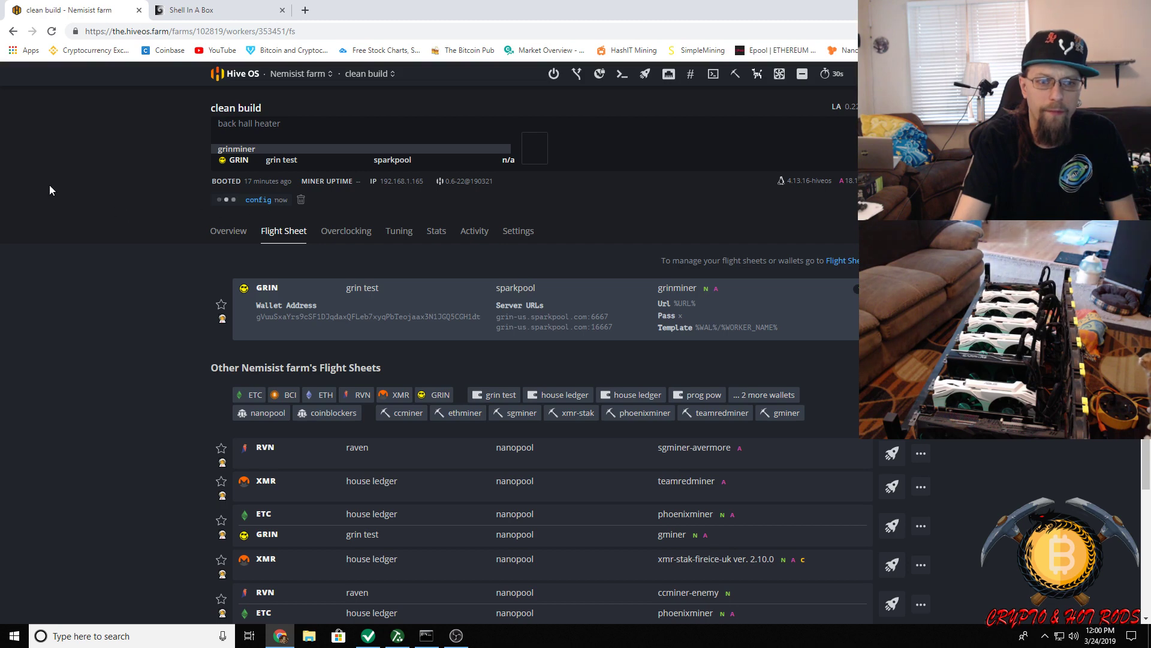
click(209, 14)
text(mi)
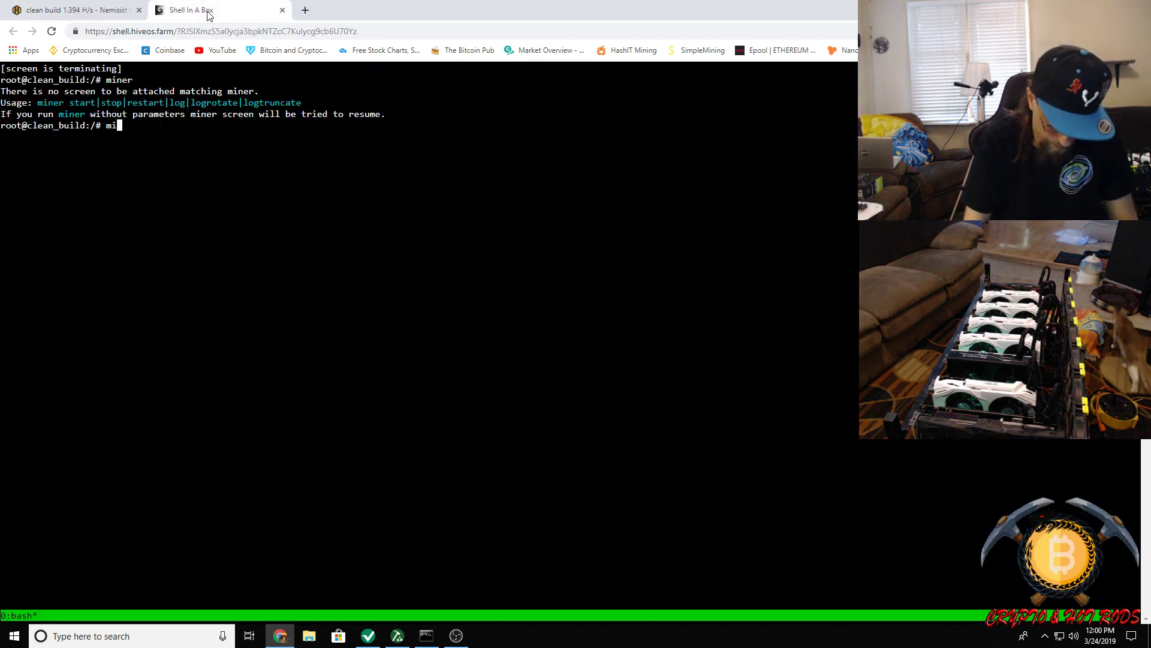
text(ner)
key(Return)
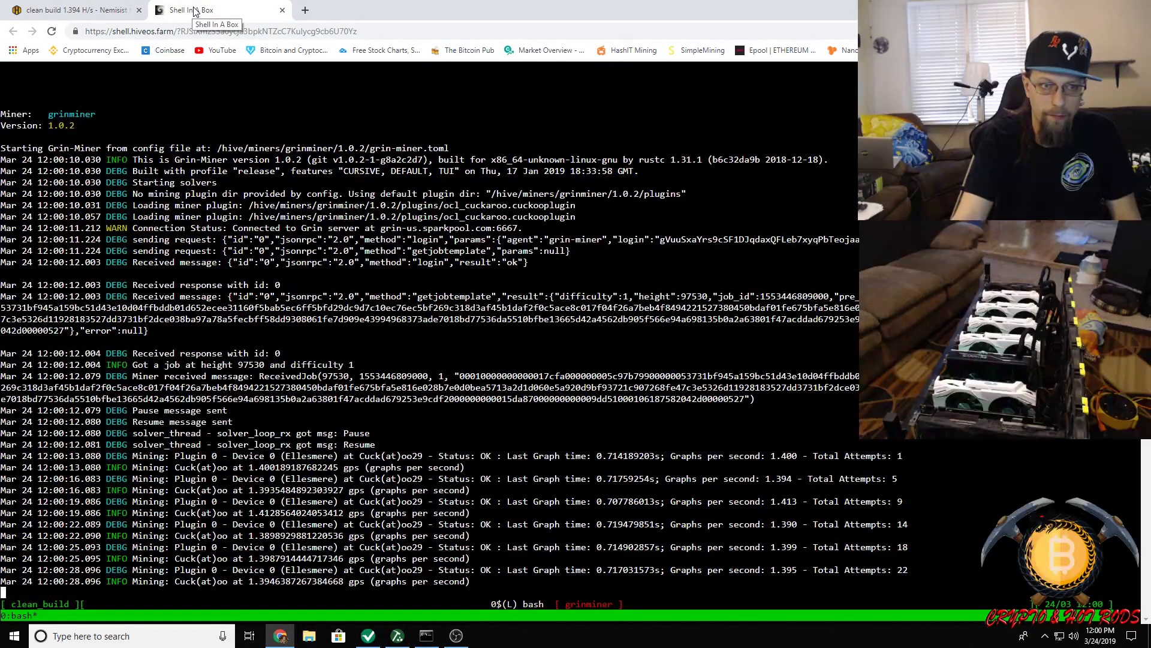
Compare grinminer's graph rate in the shell with the hashrate and power draw on the worker's overview.
click(69, 10)
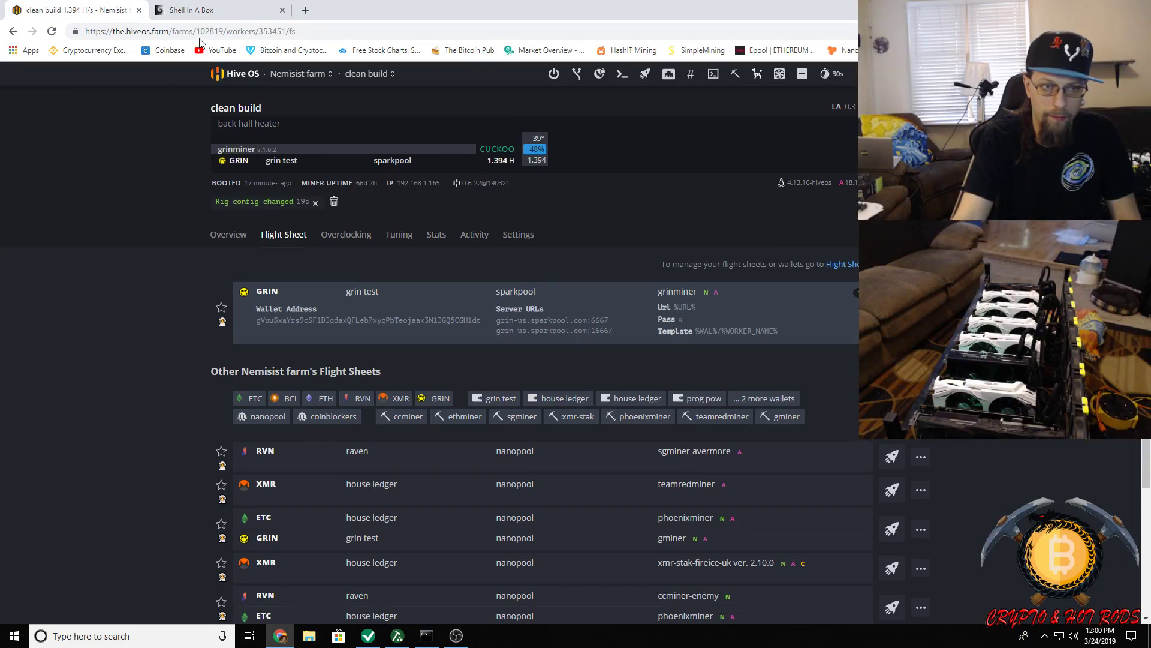
click(203, 12)
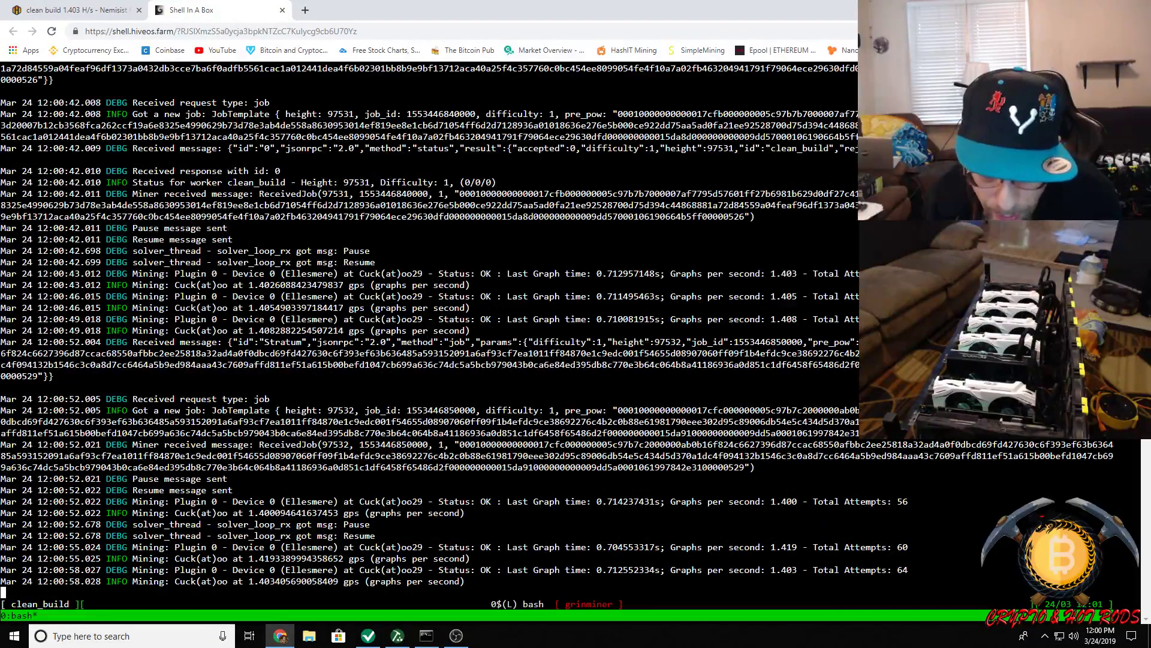
click(72, 10)
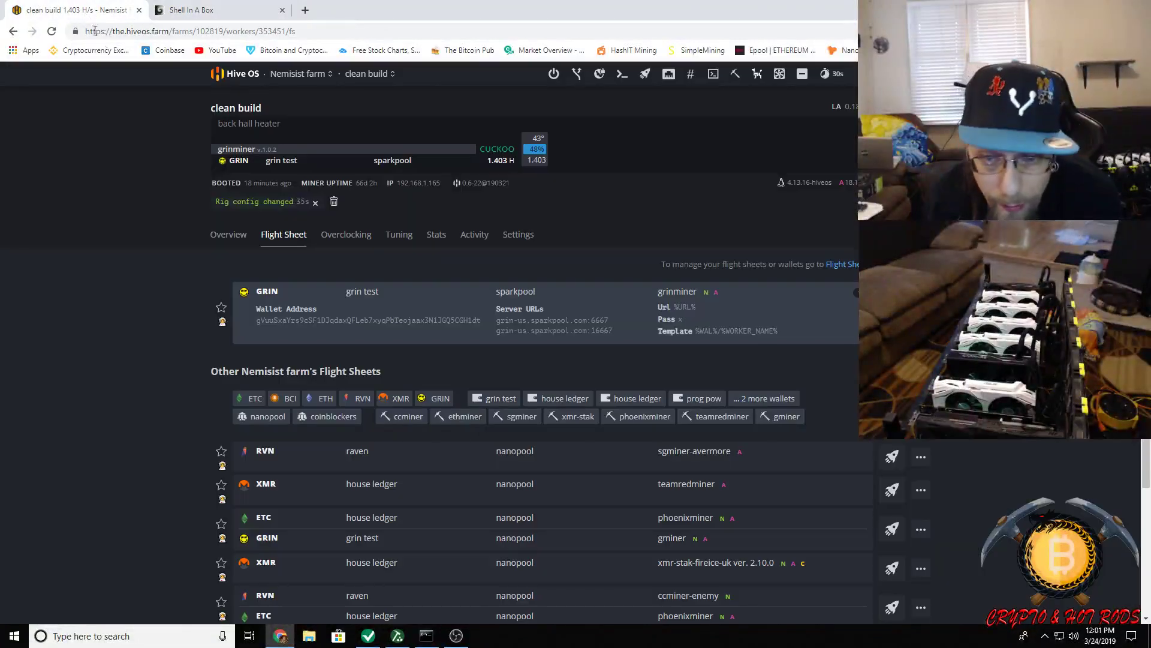
click(217, 240)
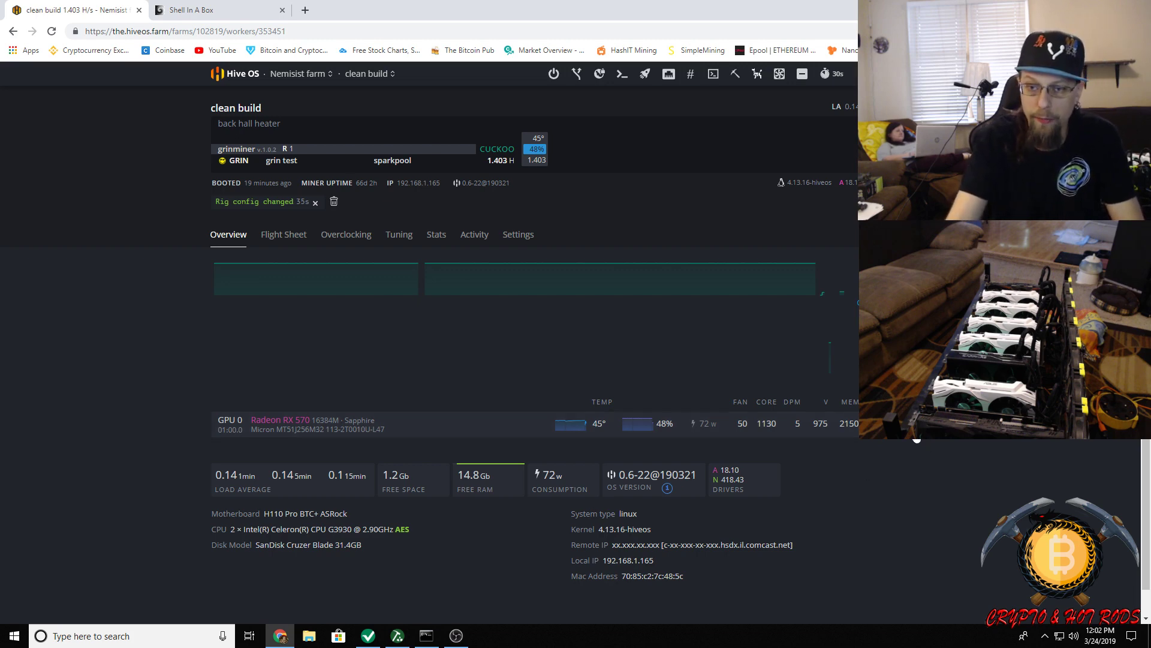
Clear the memory state index in GPU 0's overclocking config and save it.
click(798, 426)
double_click(387, 424)
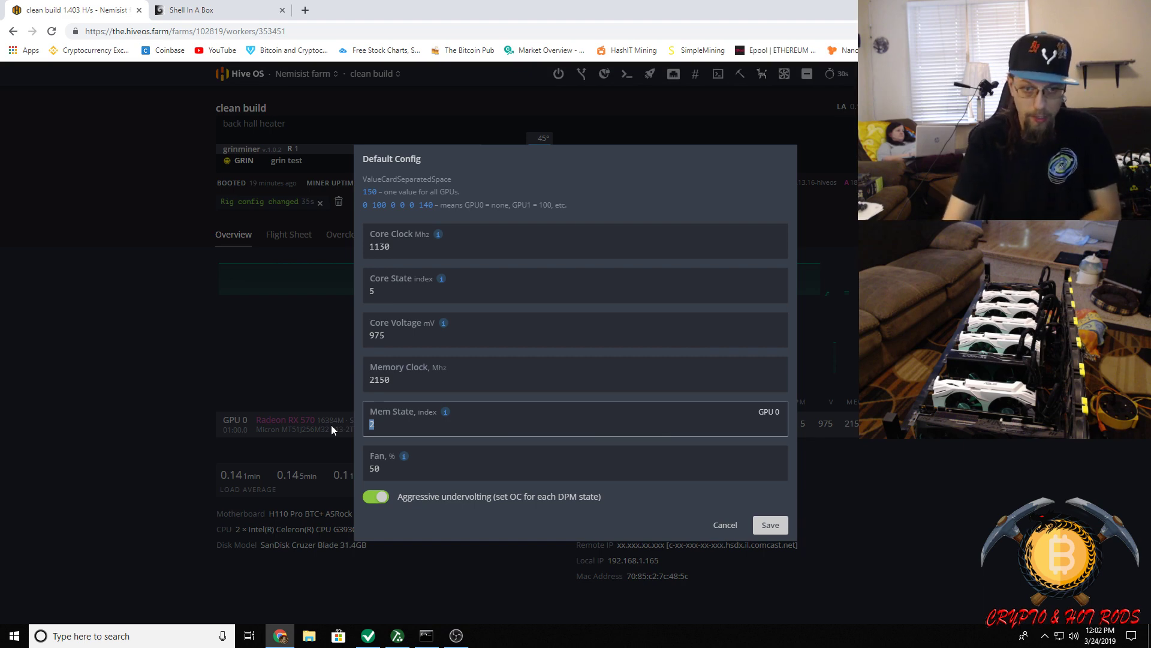
key(BackSpace)
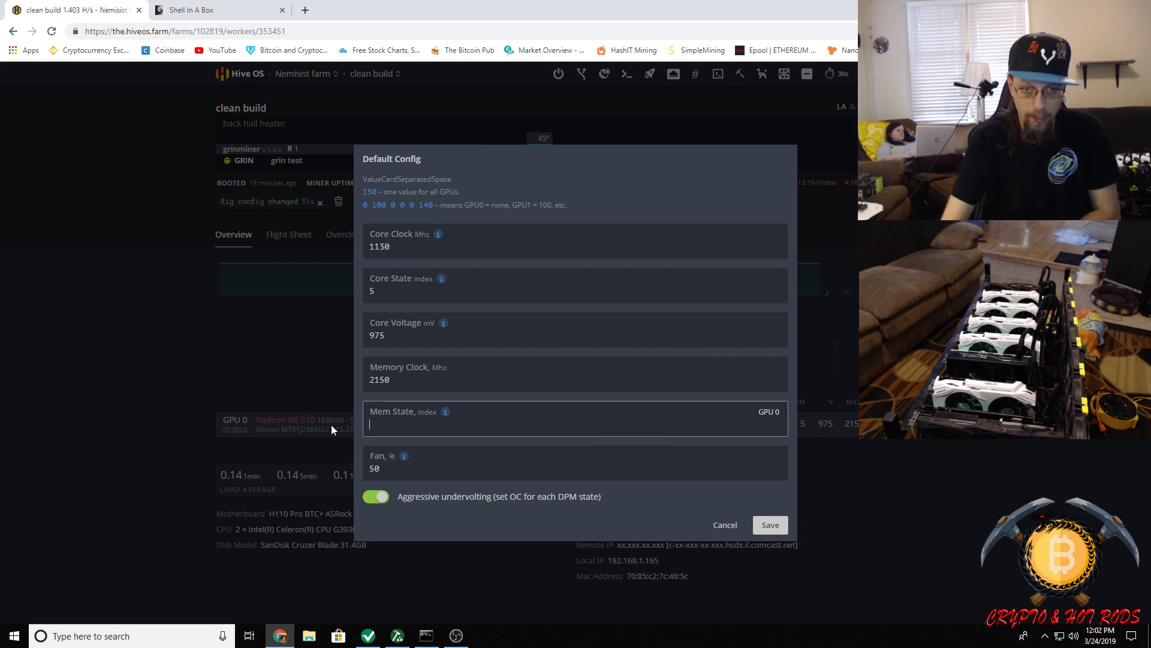
click(769, 526)
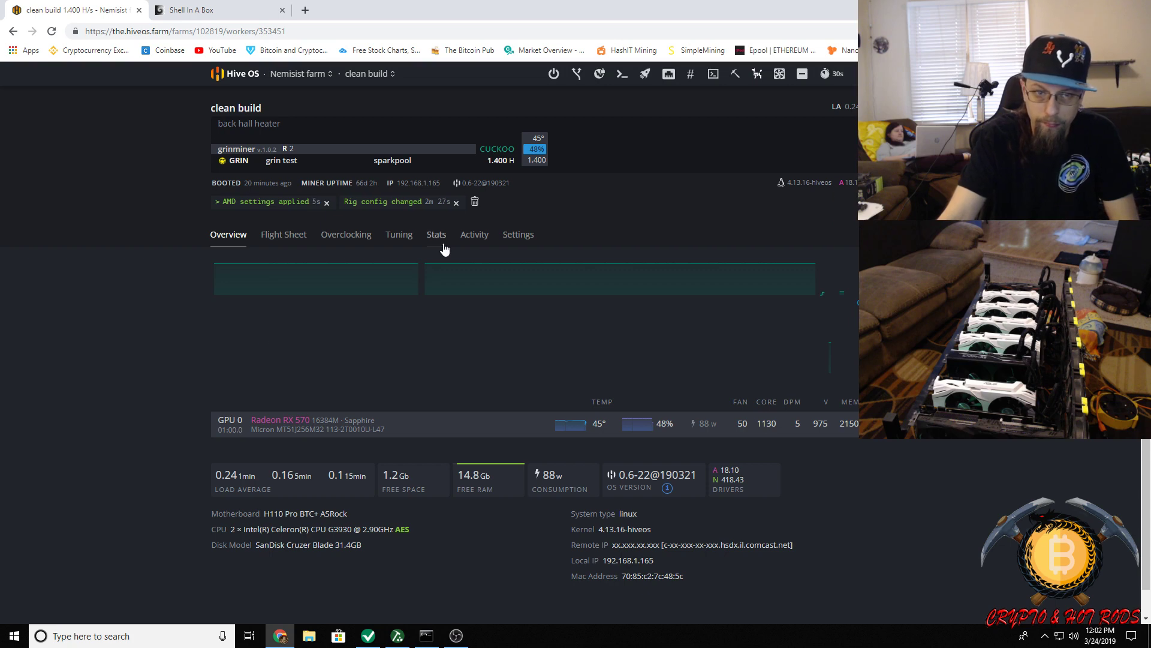
Dismiss all messages on the worker page and check grinminer's graph rate in the shell.
click(474, 202)
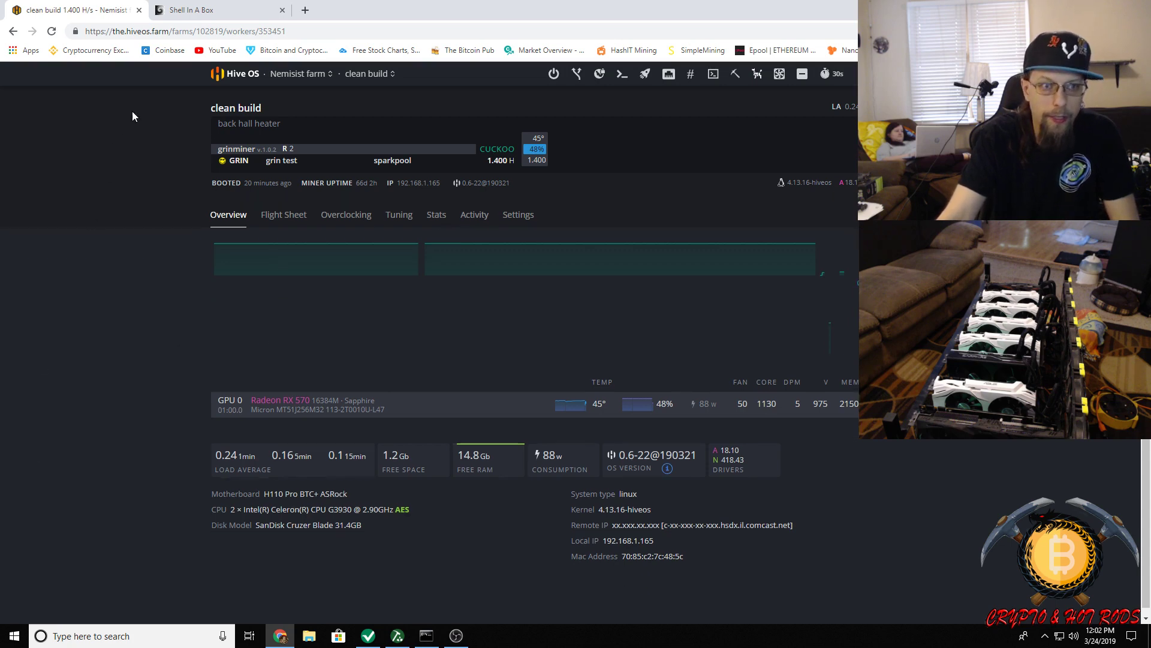
click(216, 9)
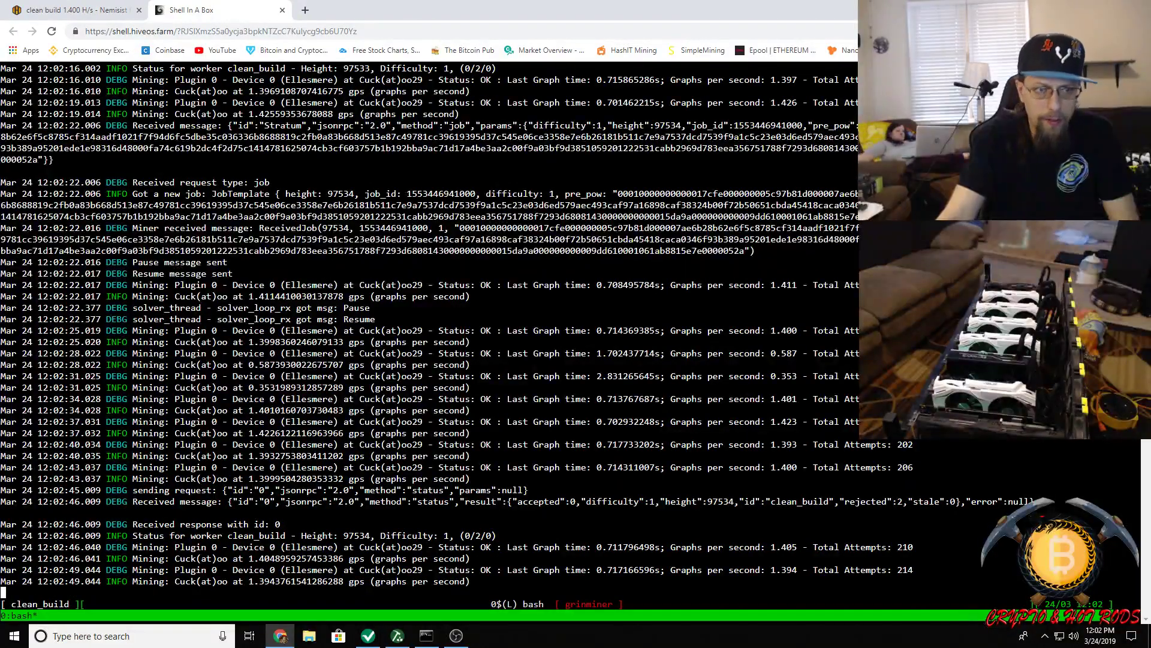
click(78, 10)
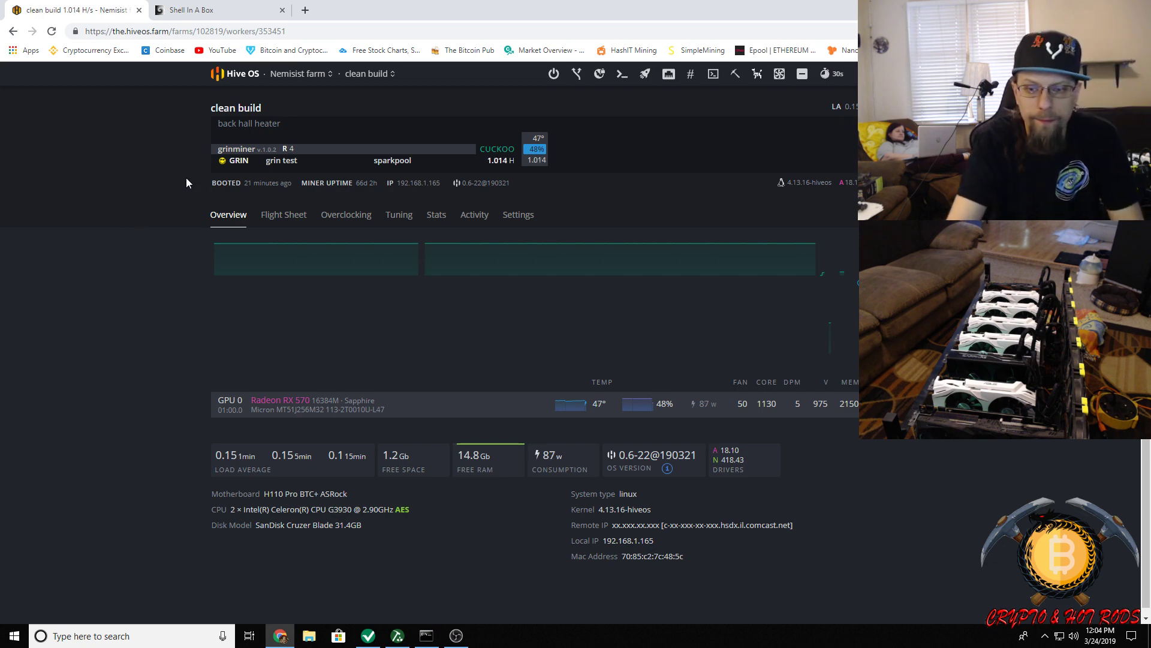
Set GPU 0's core clock to 1150 MHz in its overclocking config and save it.
mouse_move(535, 272)
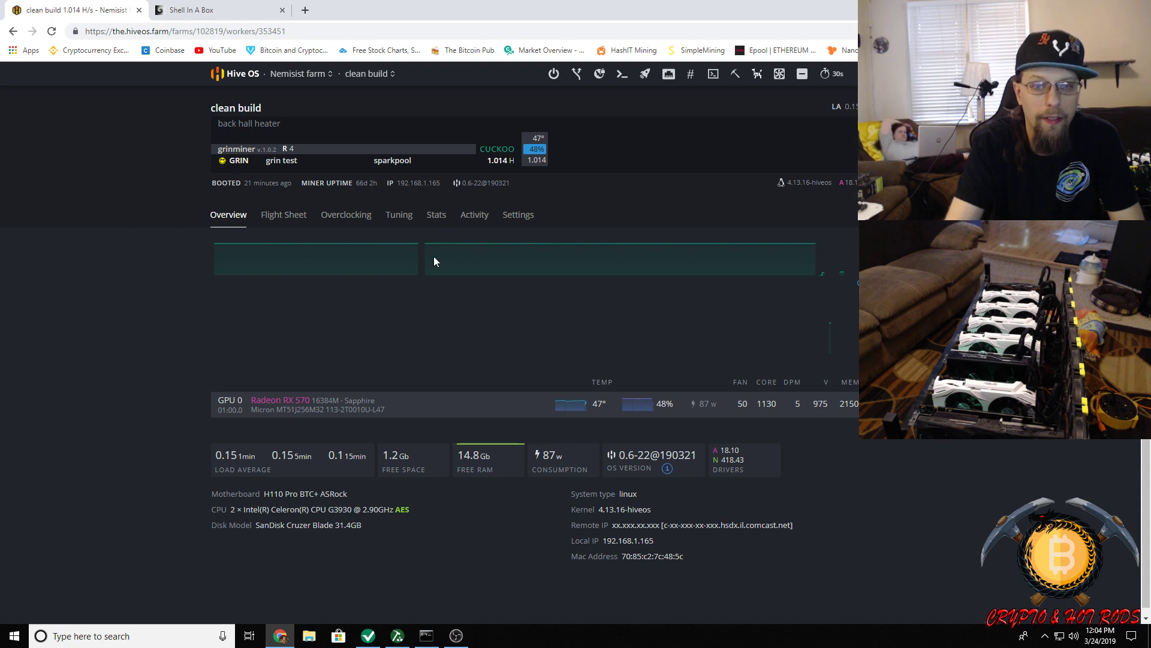
click(767, 403)
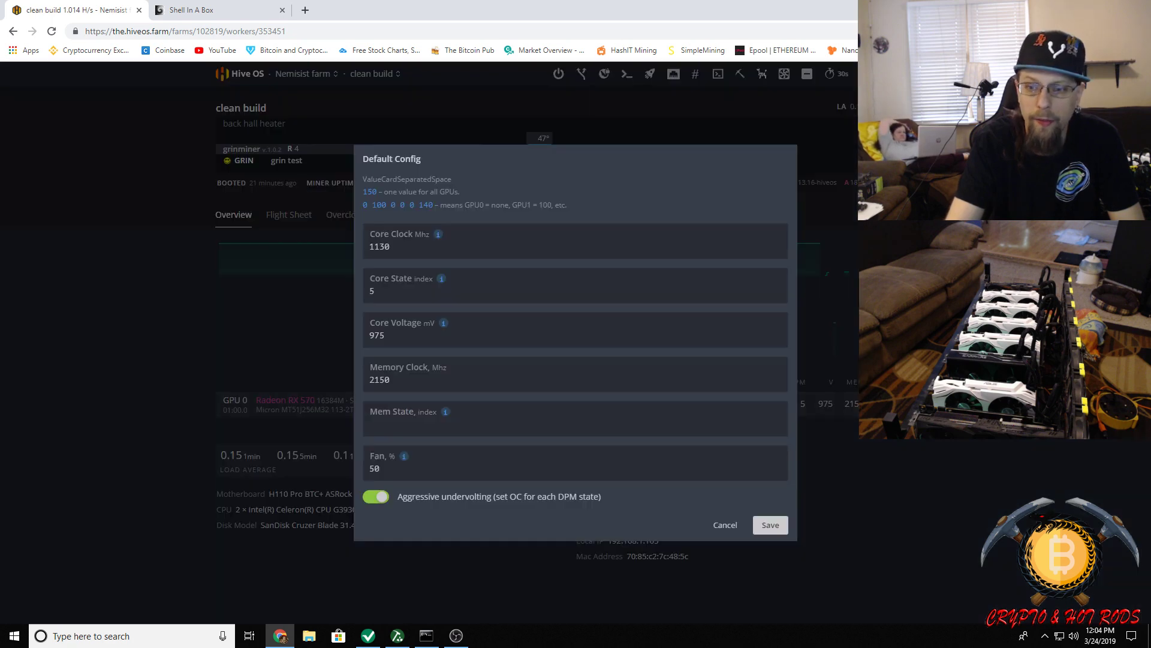
click(381, 246)
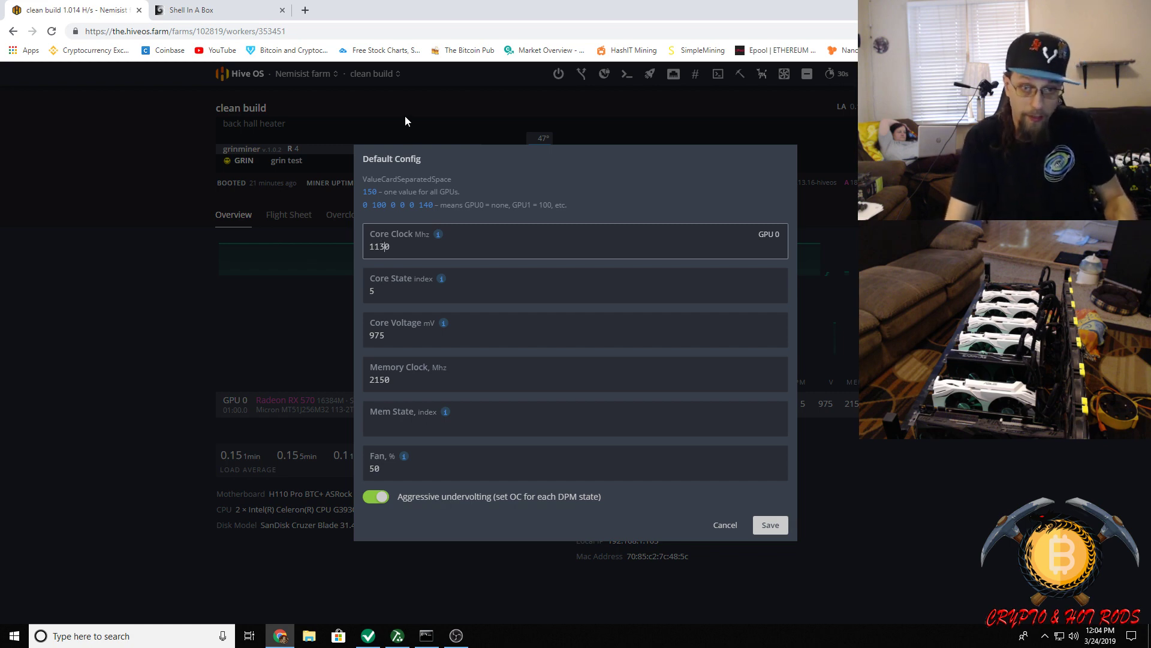
key(BackSpace)
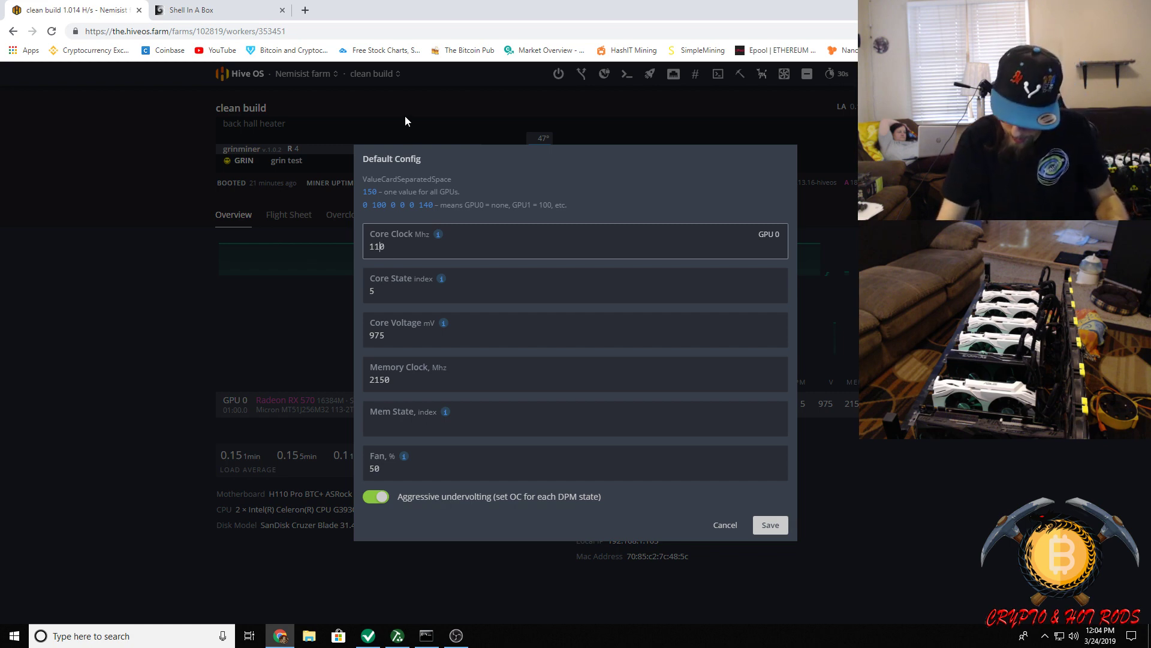
text(5)
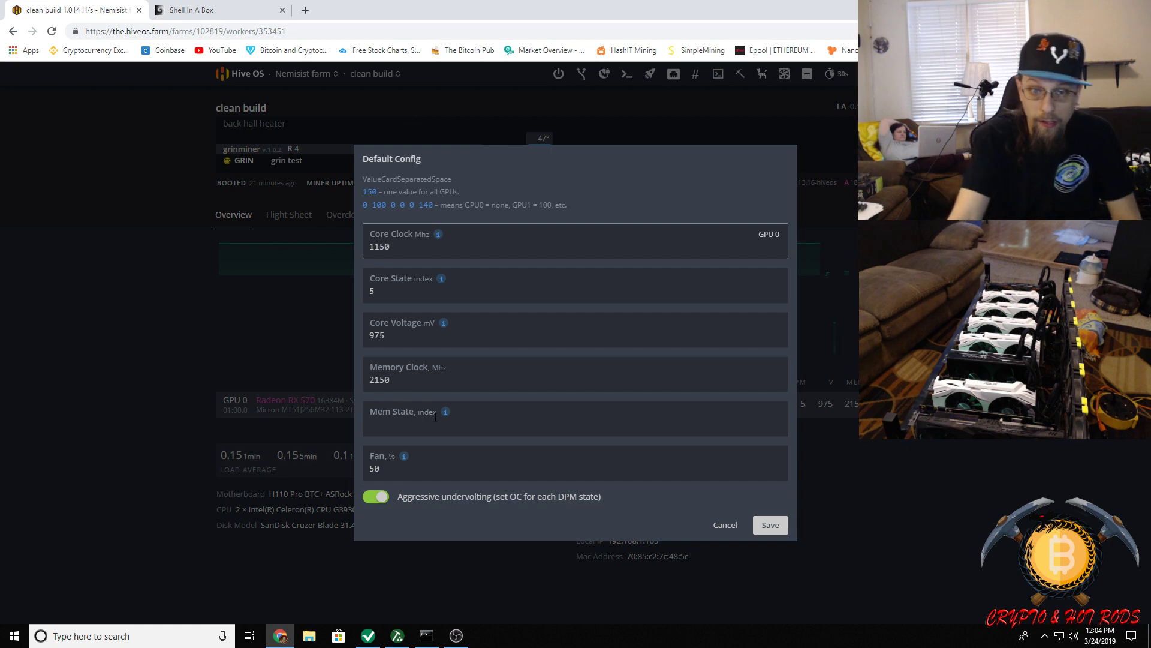
click(766, 526)
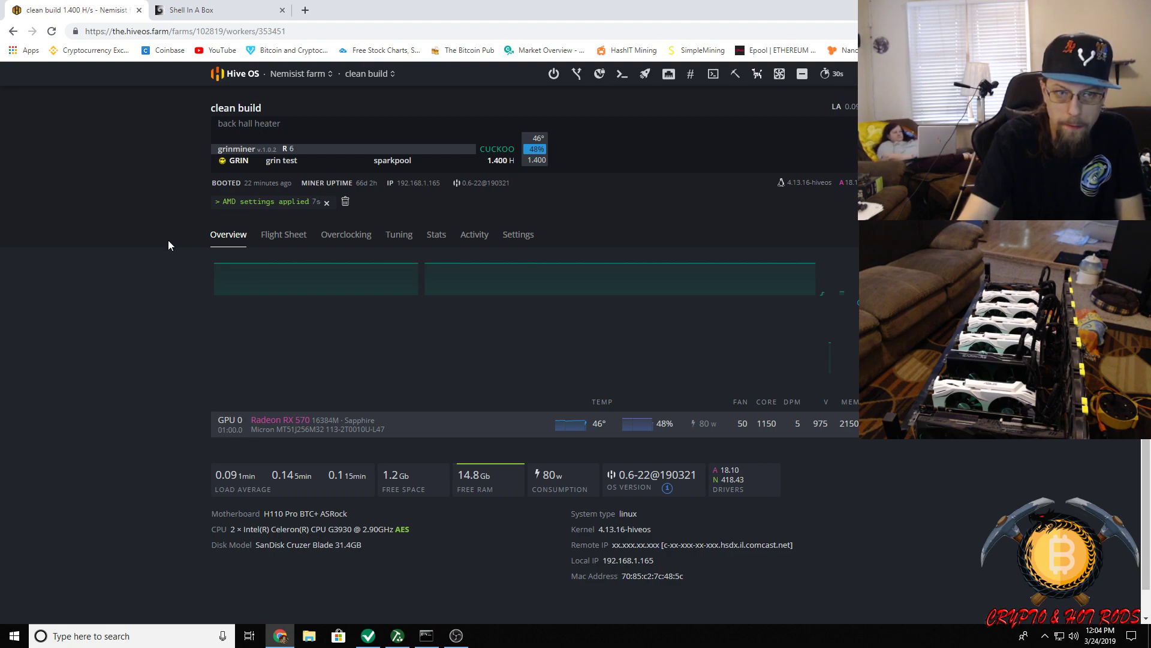
Check the shell for grinminer's graph rate and share submissions with the new core clock.
click(194, 10)
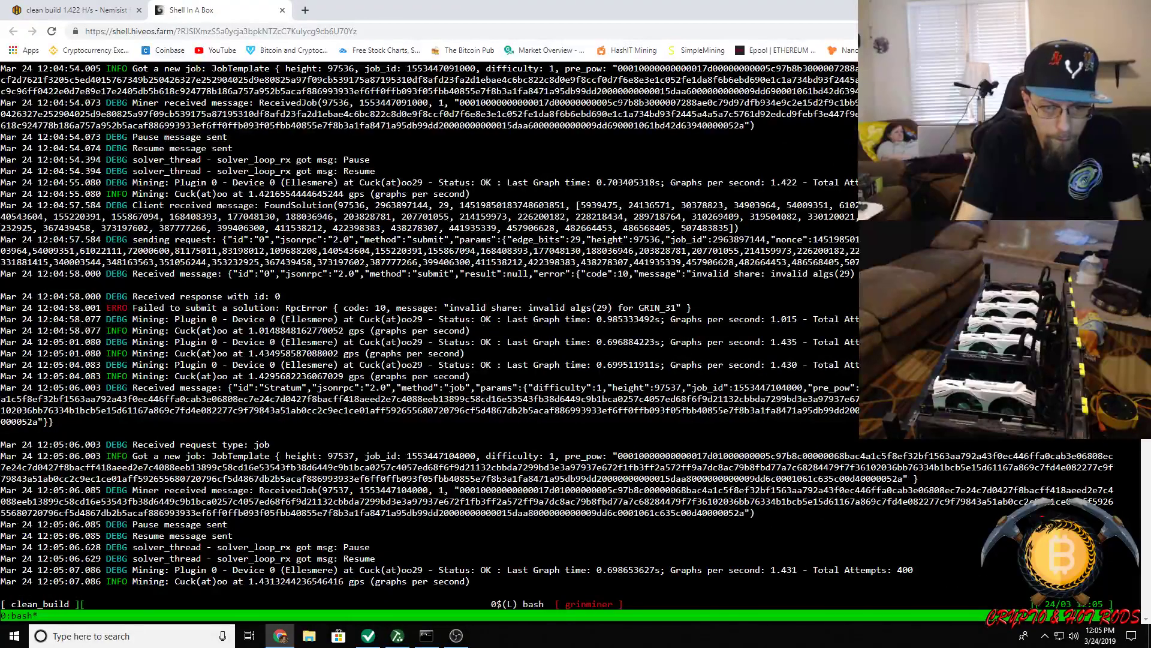
click(75, 13)
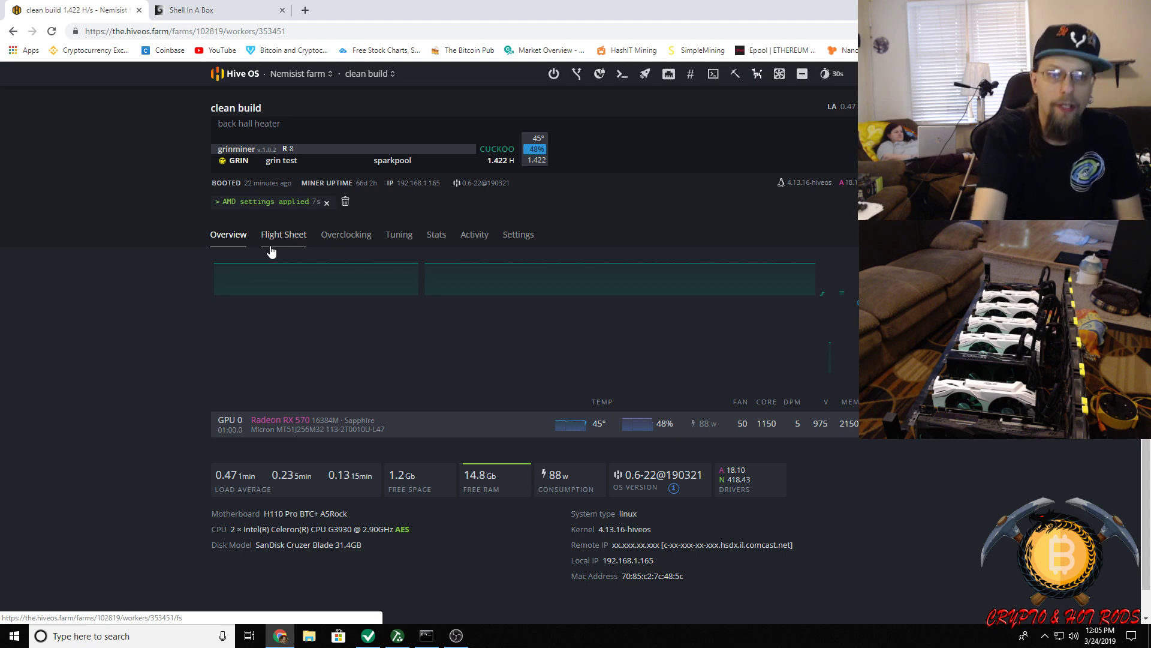
Replace the C31 US pool server with C29 US in the active GRIN flight sheet's sparkpool configuration and update the sheet.
click(318, 237)
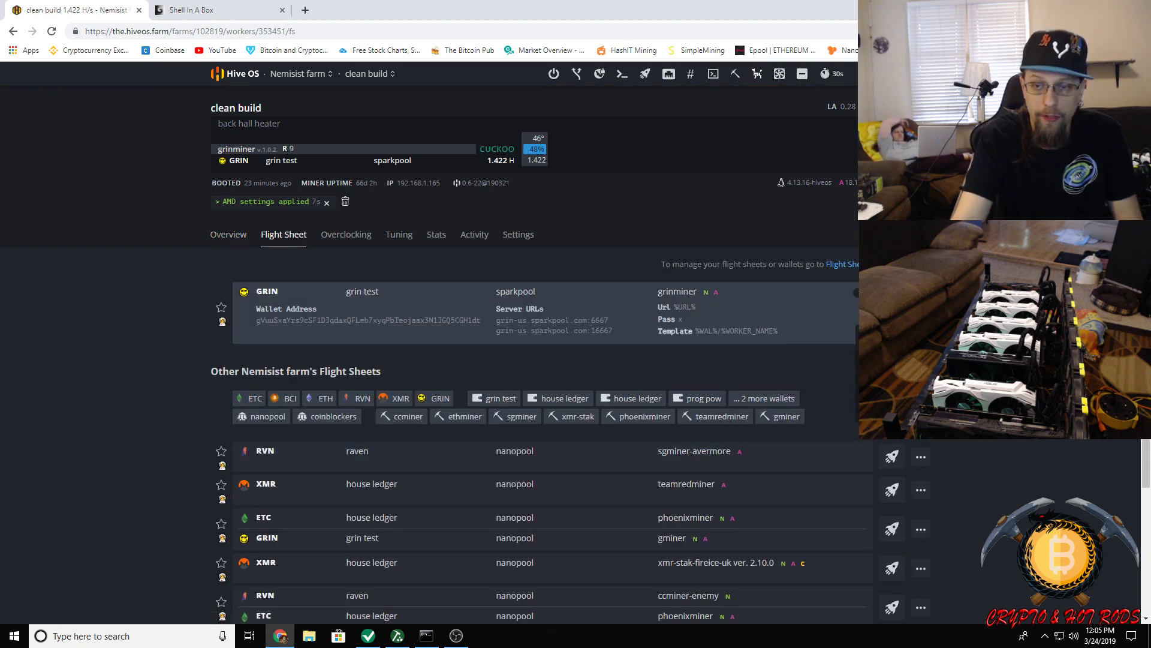
click(779, 312)
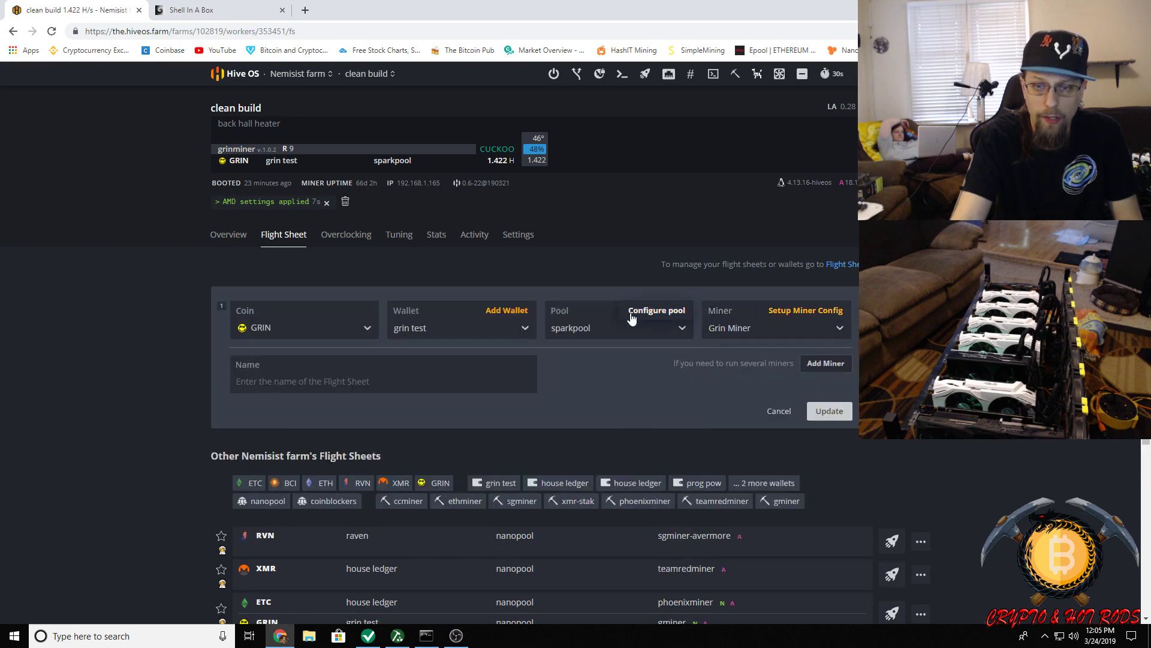
click(649, 316)
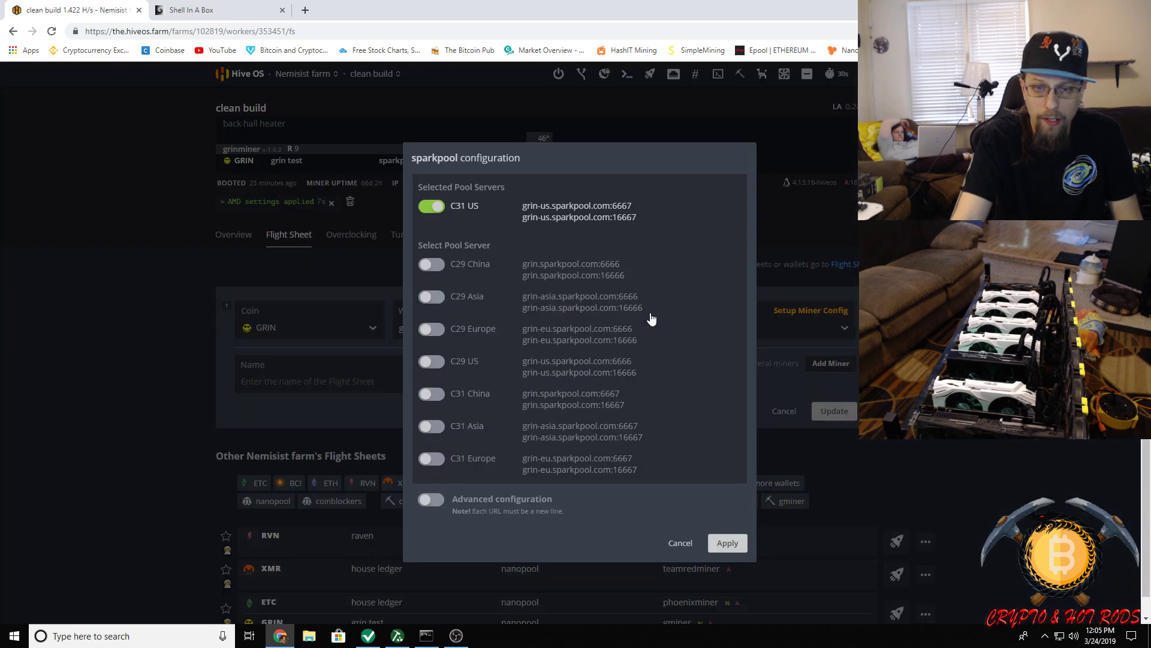
click(438, 207)
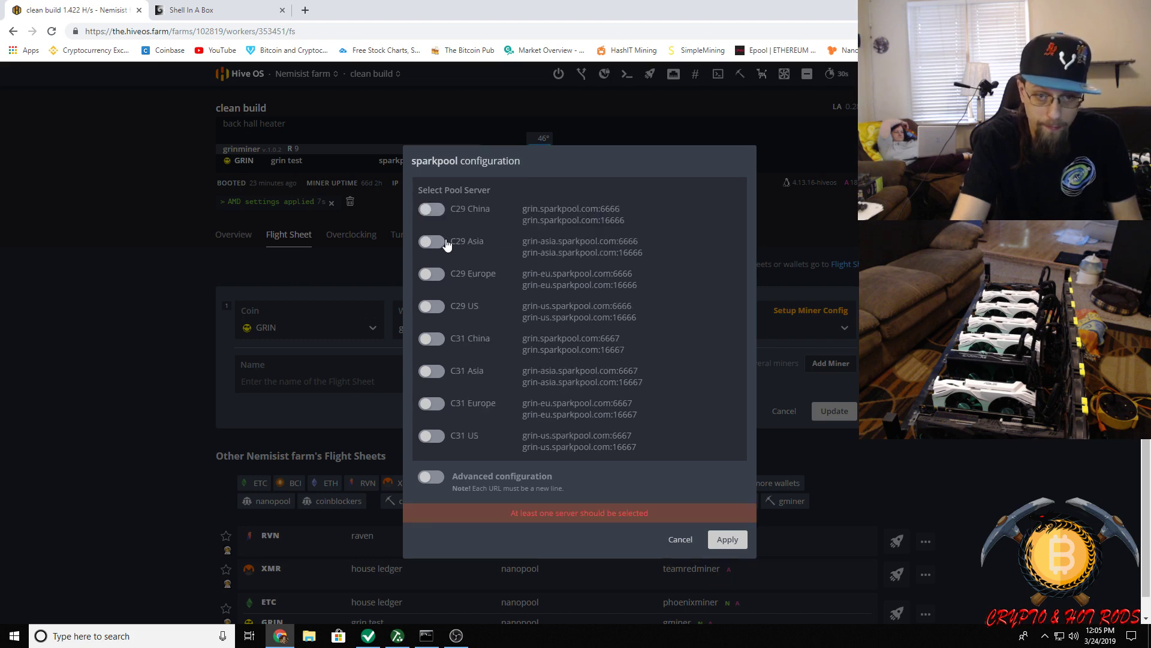
click(431, 308)
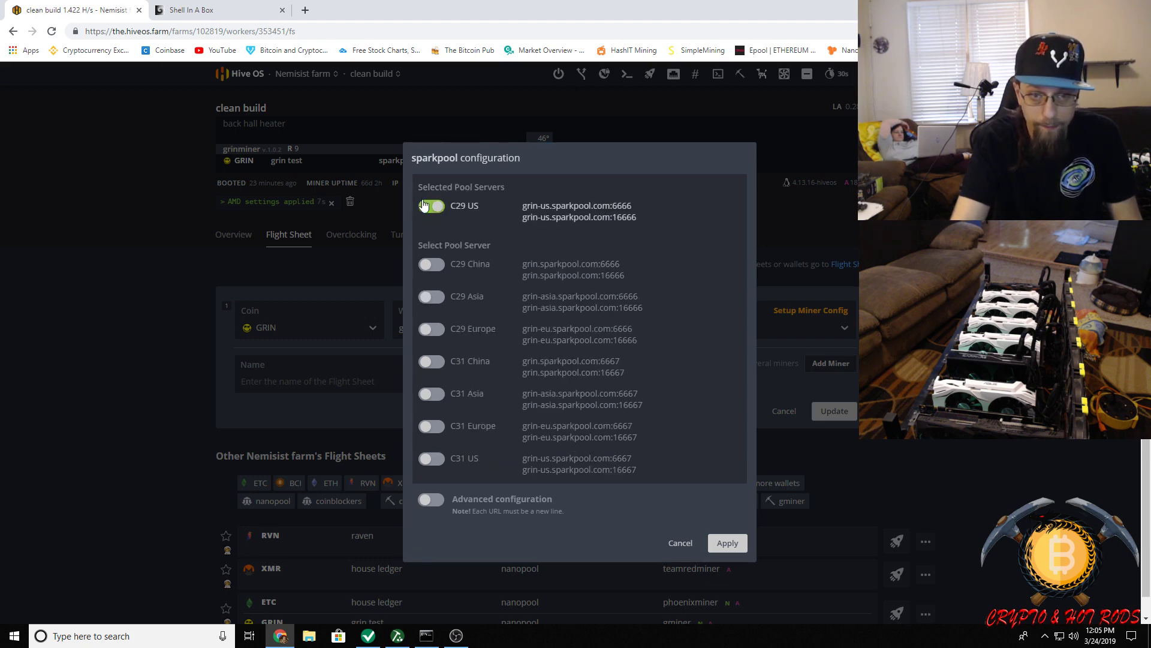
click(727, 543)
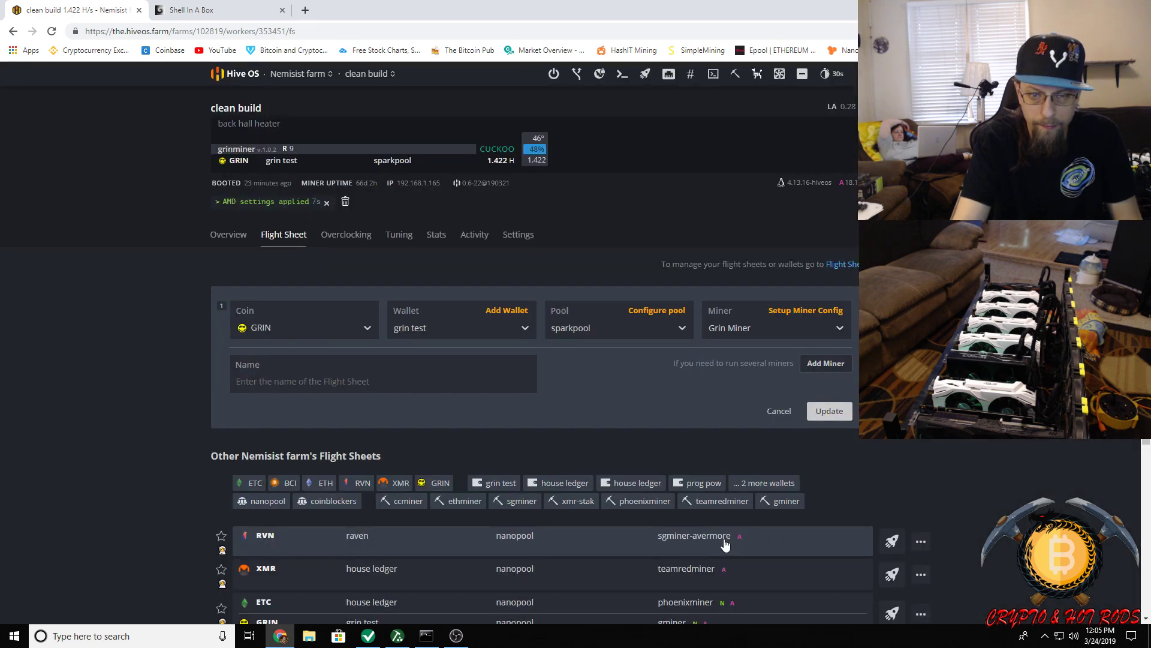
click(828, 411)
click(468, 367)
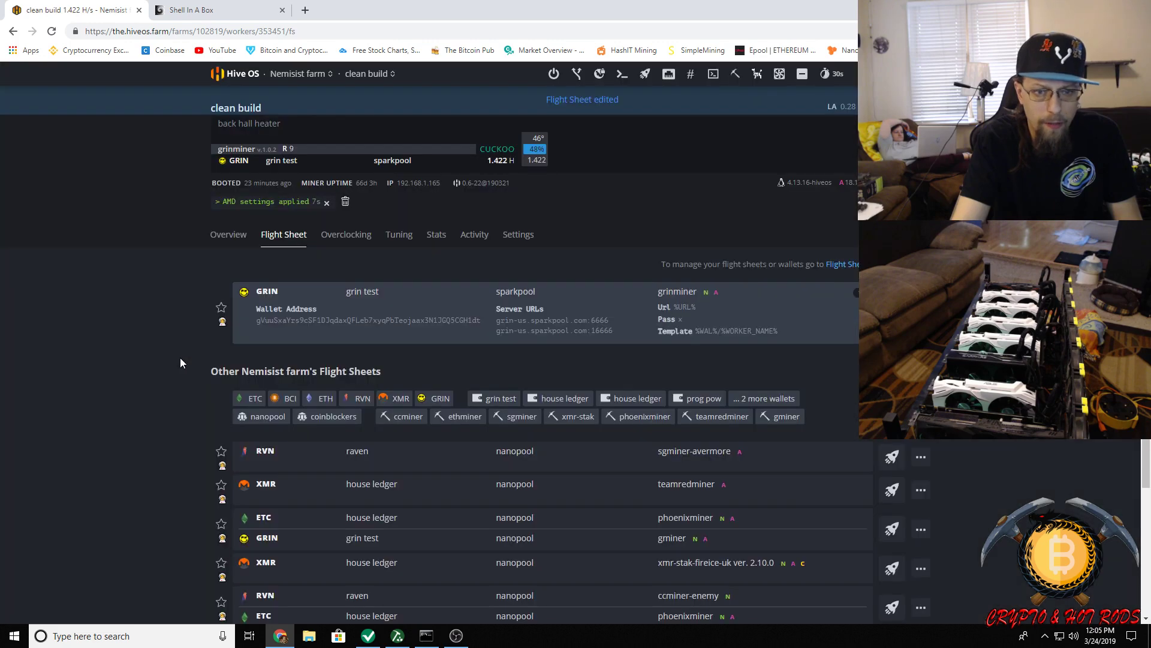
Reattach to grinminer's screen in the shell with the miner command and compare its share results and graph rate with the worker overview.
click(230, 235)
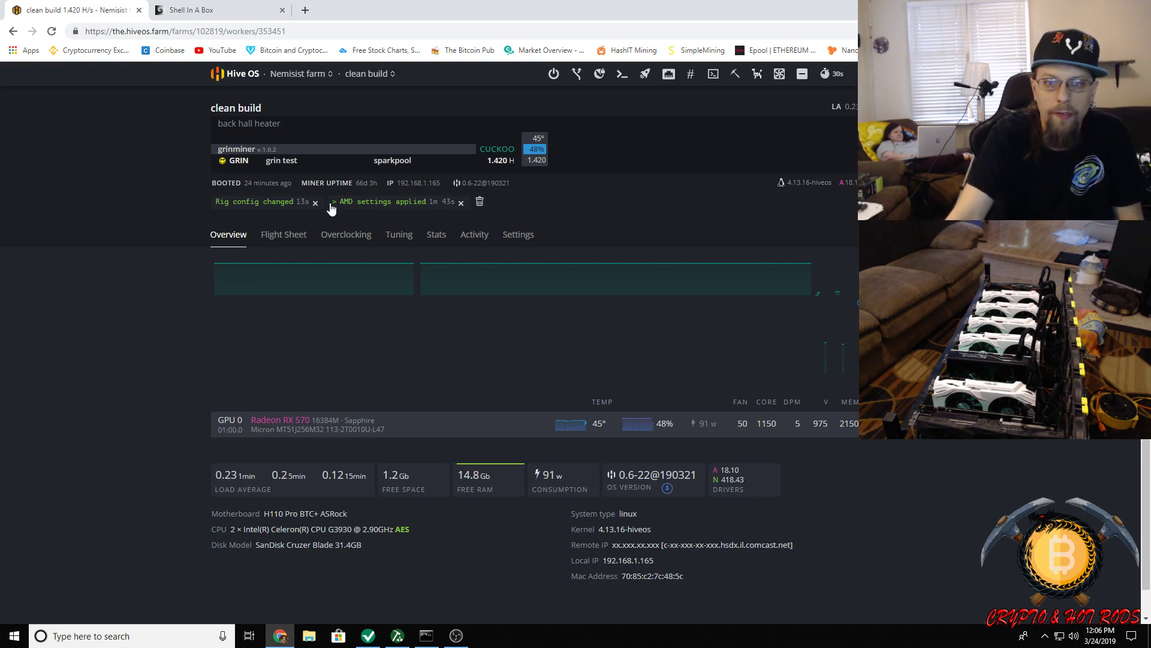
click(213, 15)
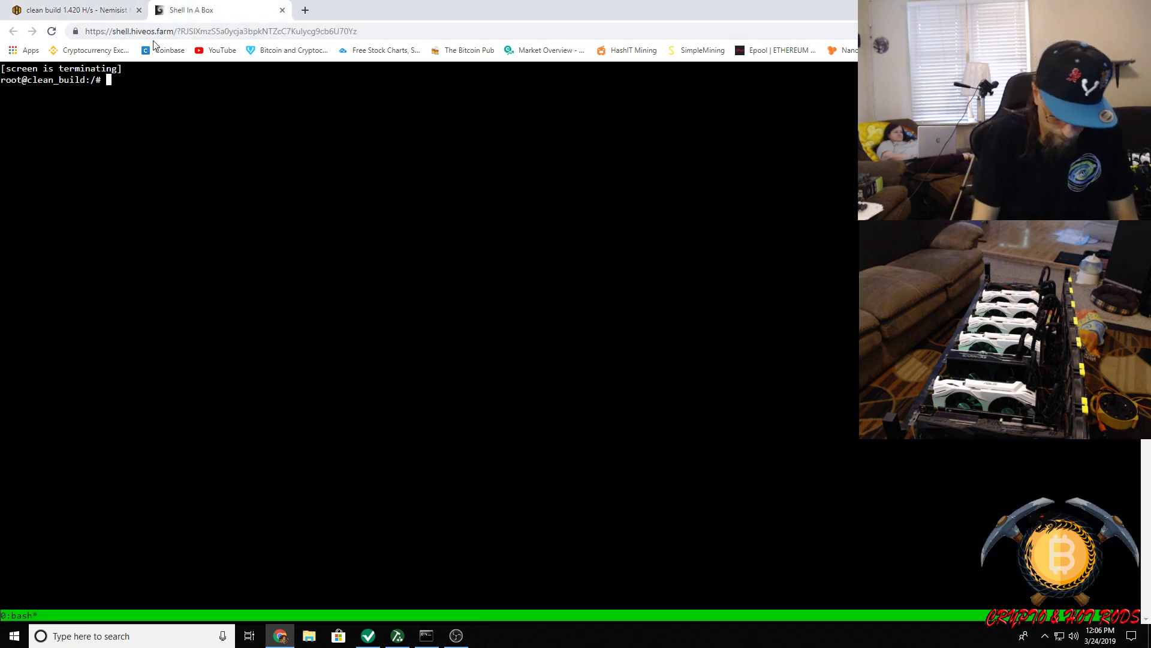
text(miner)
key(Return)
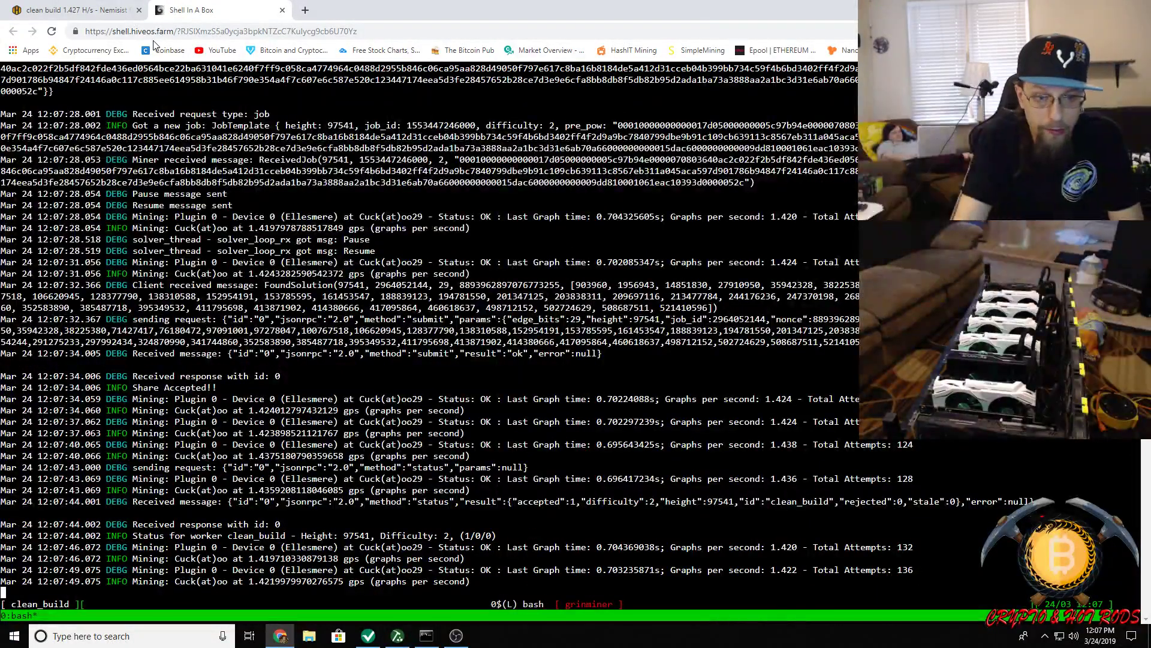
click(71, 11)
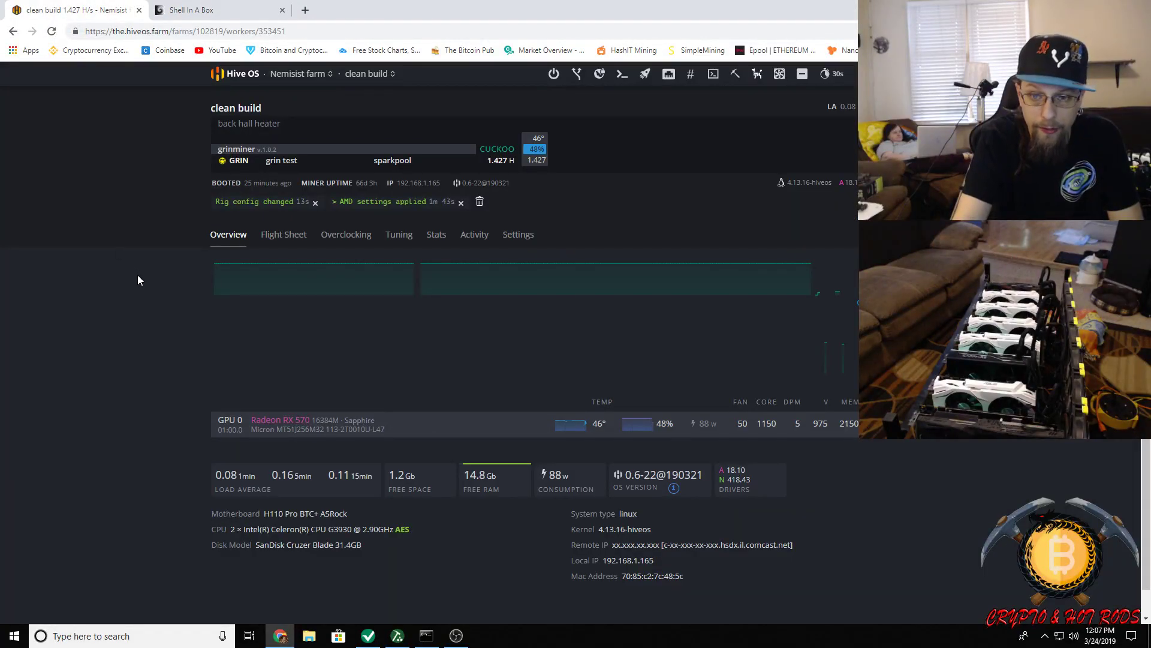